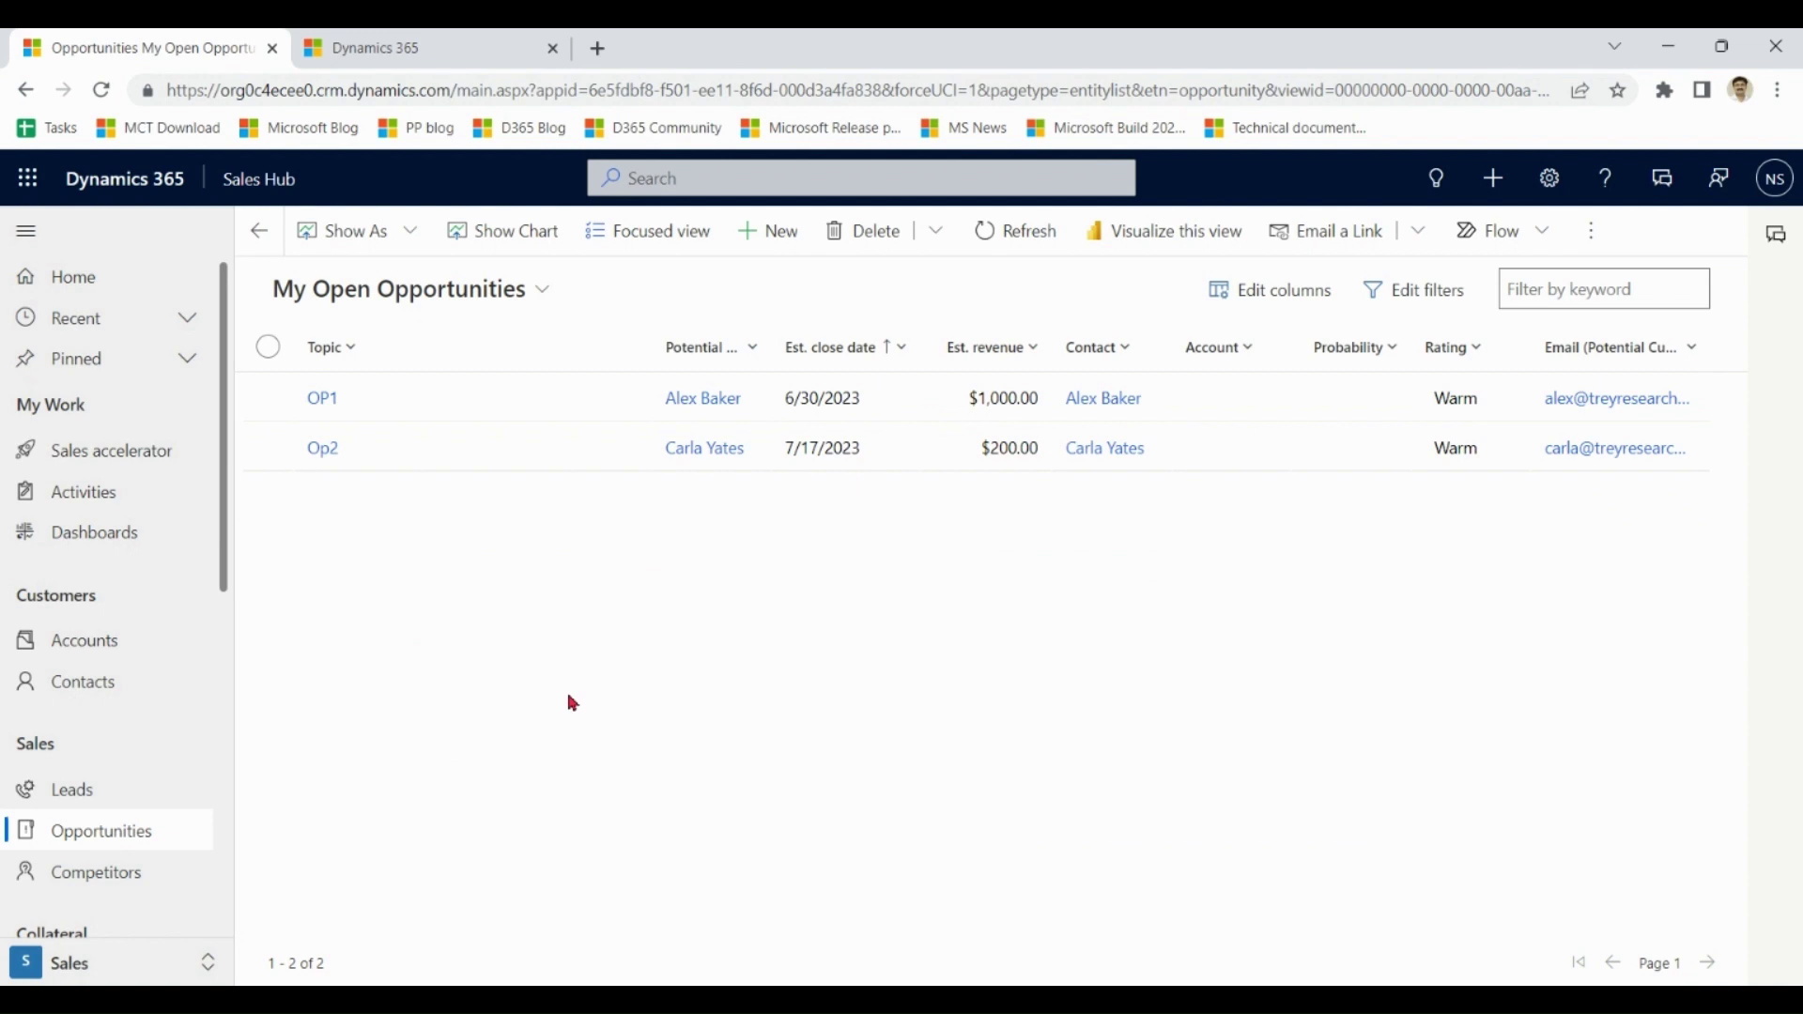
- Switch the opportunities list to Goal View, showing OP1–OP6 with close dates and estimated revenue
left_click(101, 843)
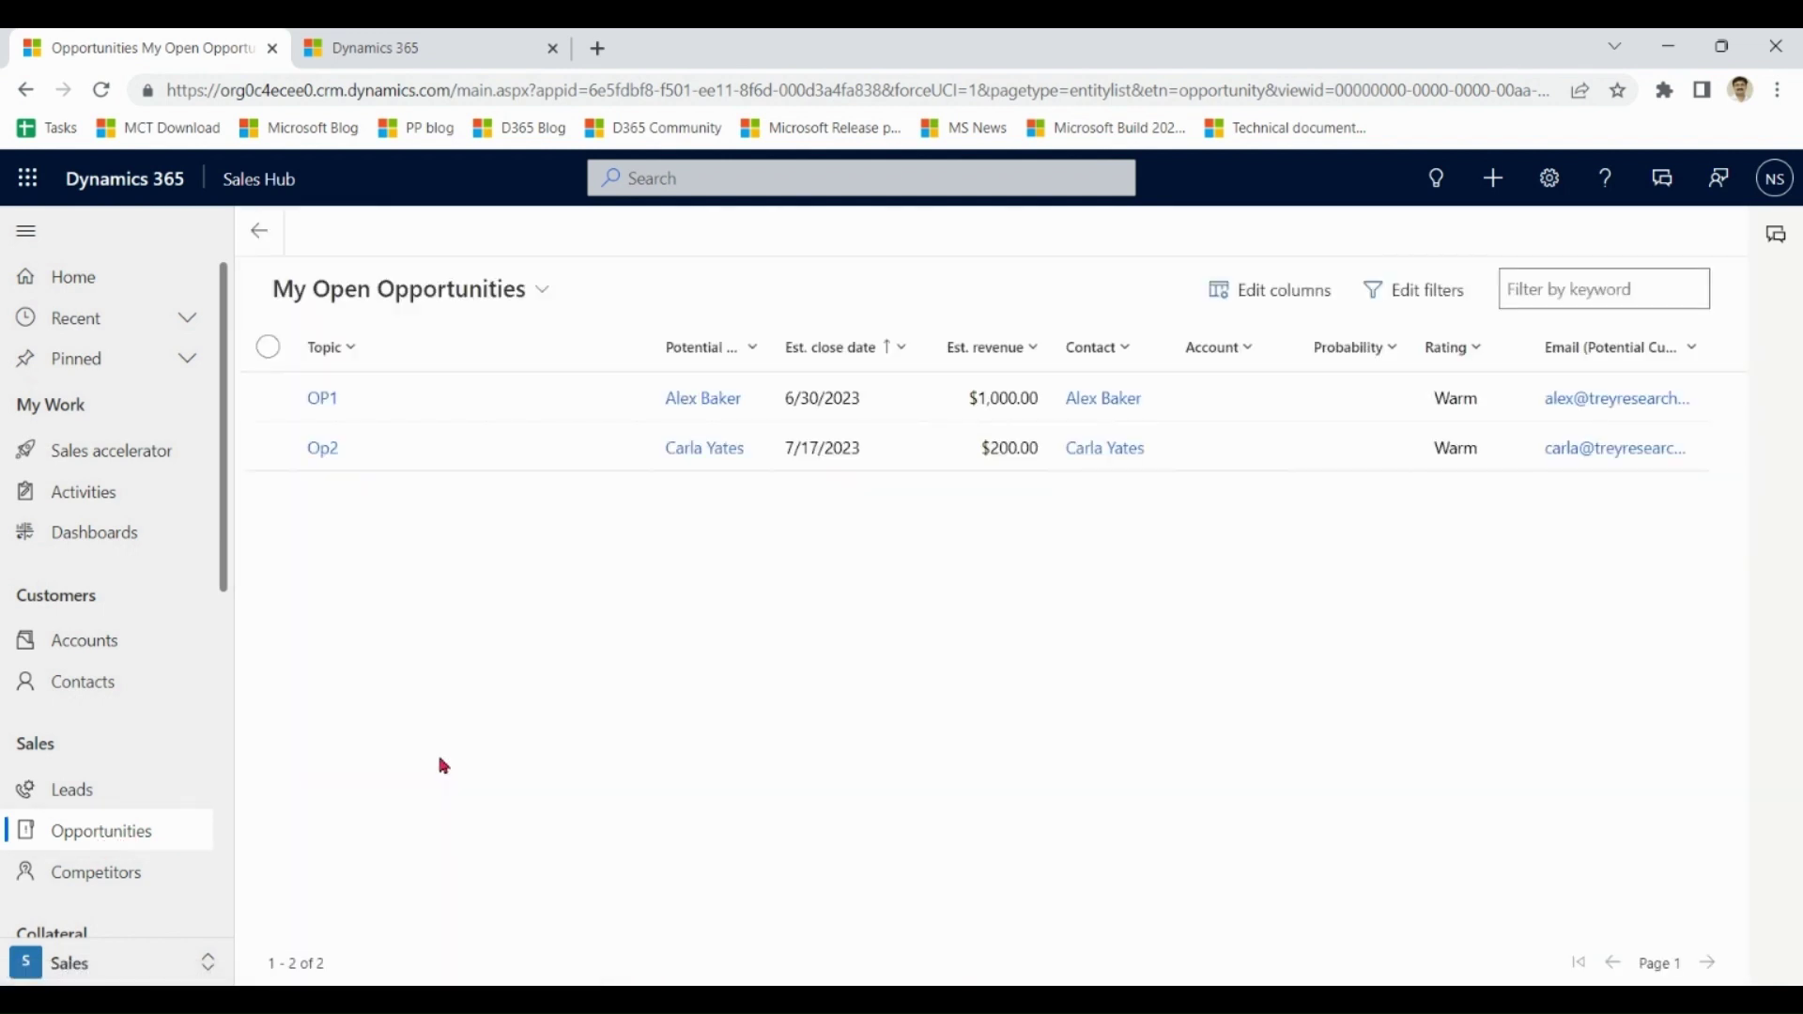
left_click(541, 296)
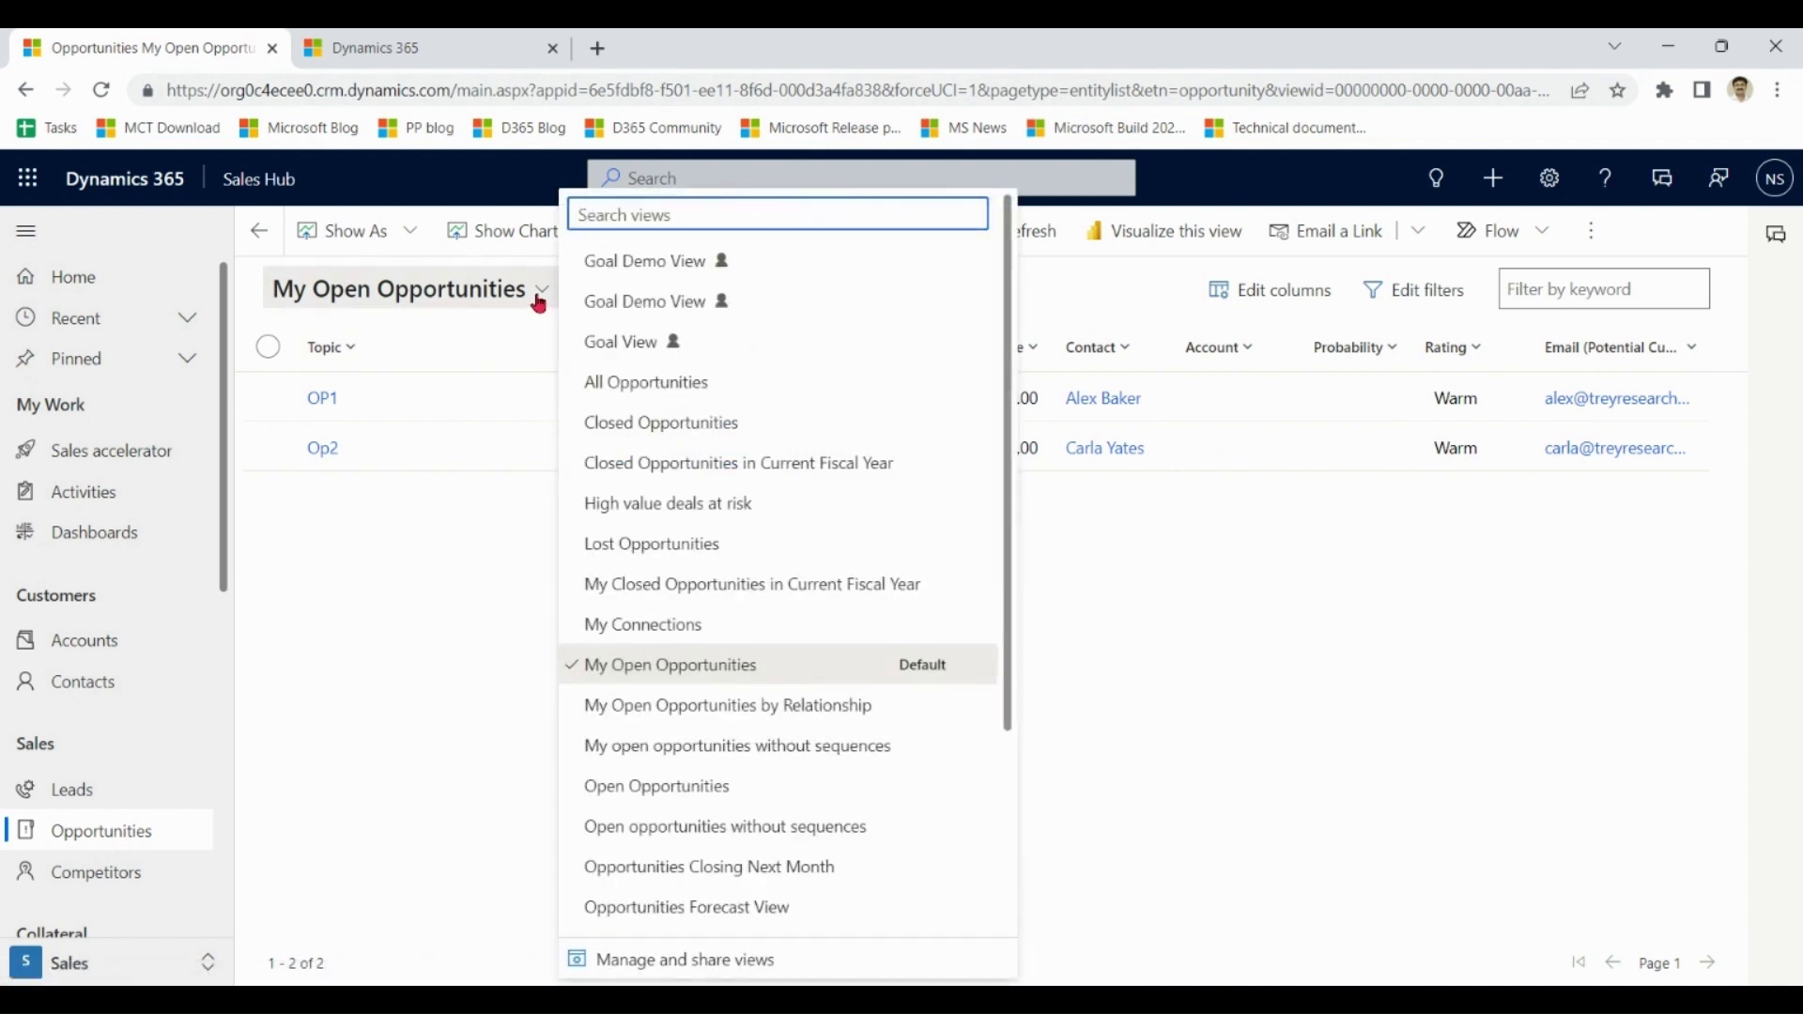
left_click(652, 352)
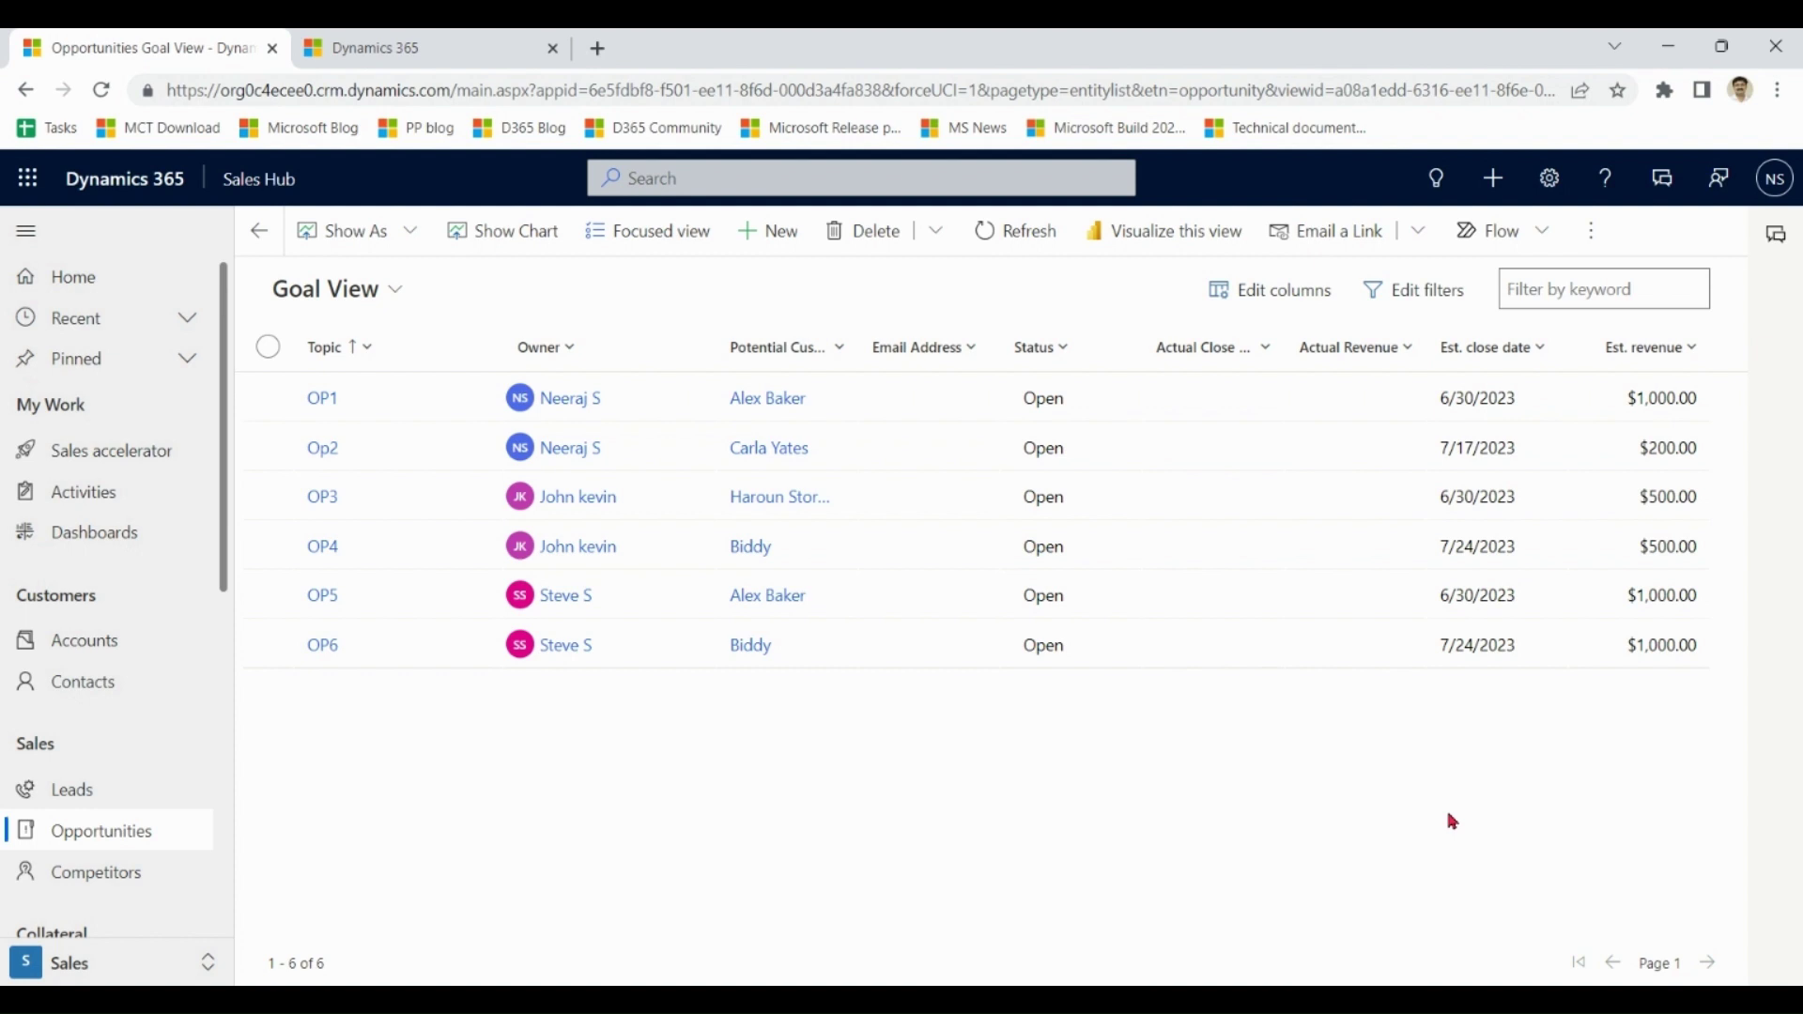
- On the second tab, go to the Goals list in the App Settings area
left_click(484, 39)
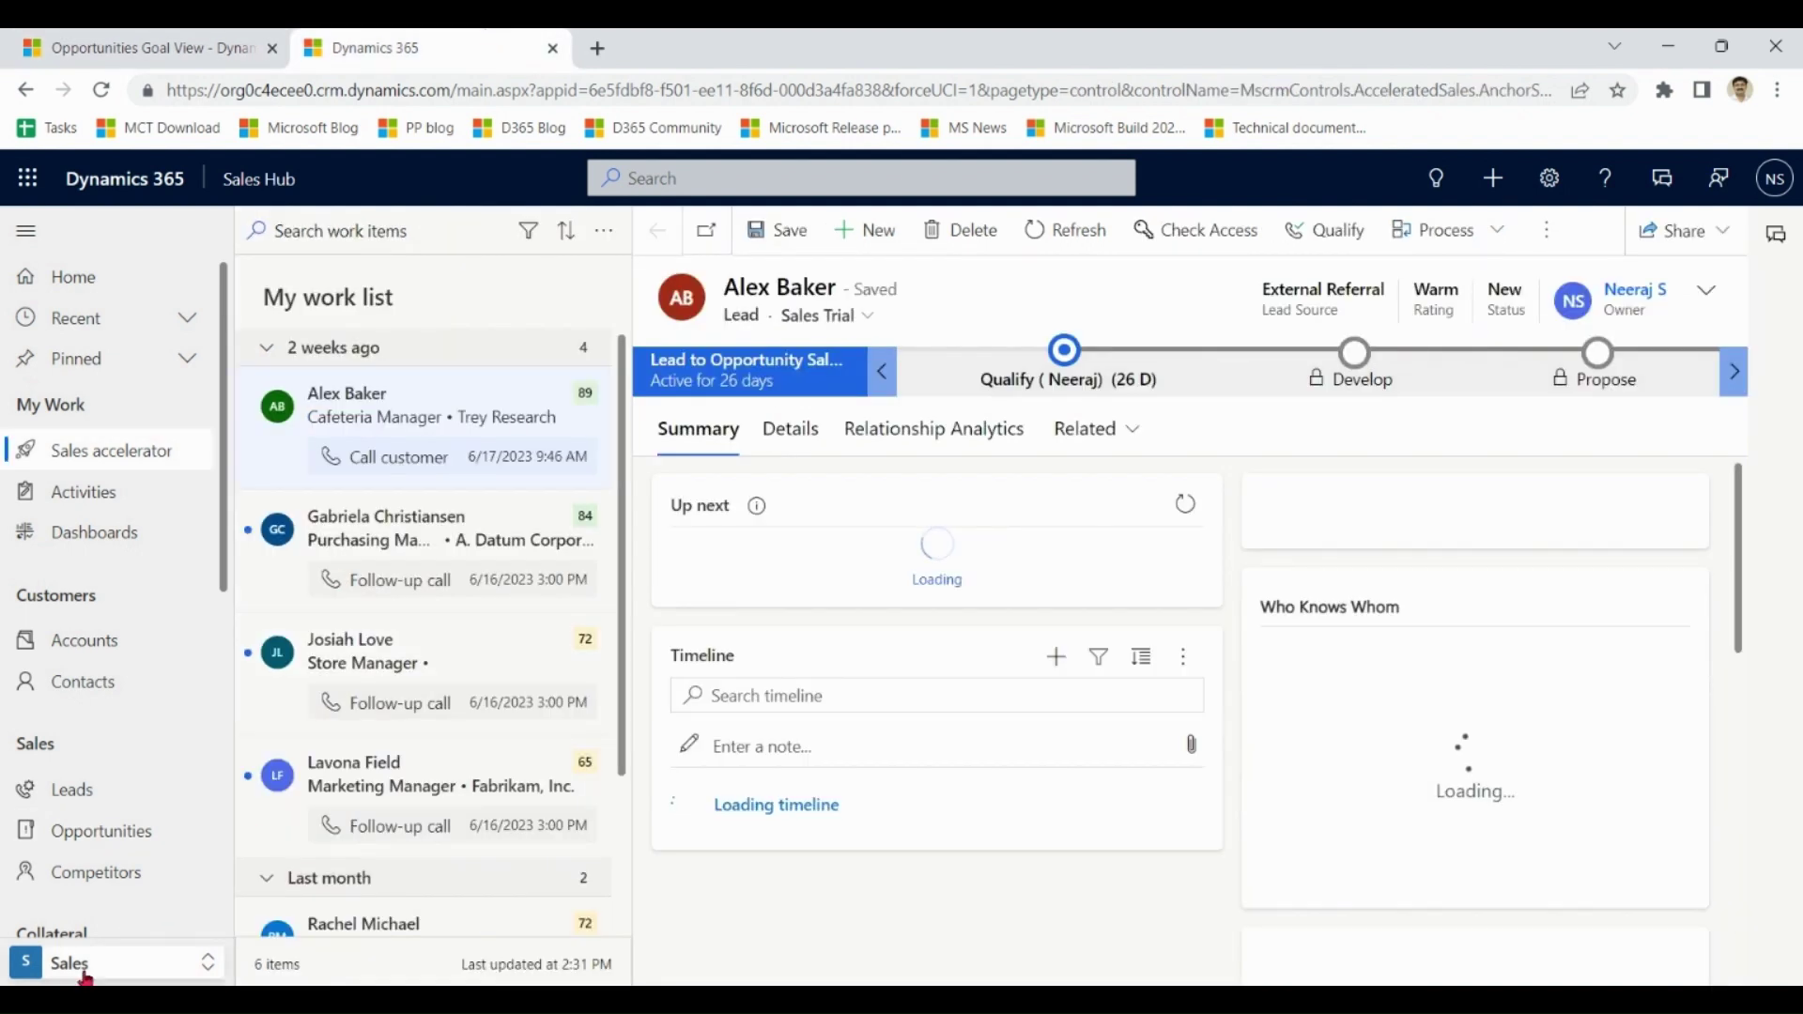
left_click(85, 975)
left_click(75, 796)
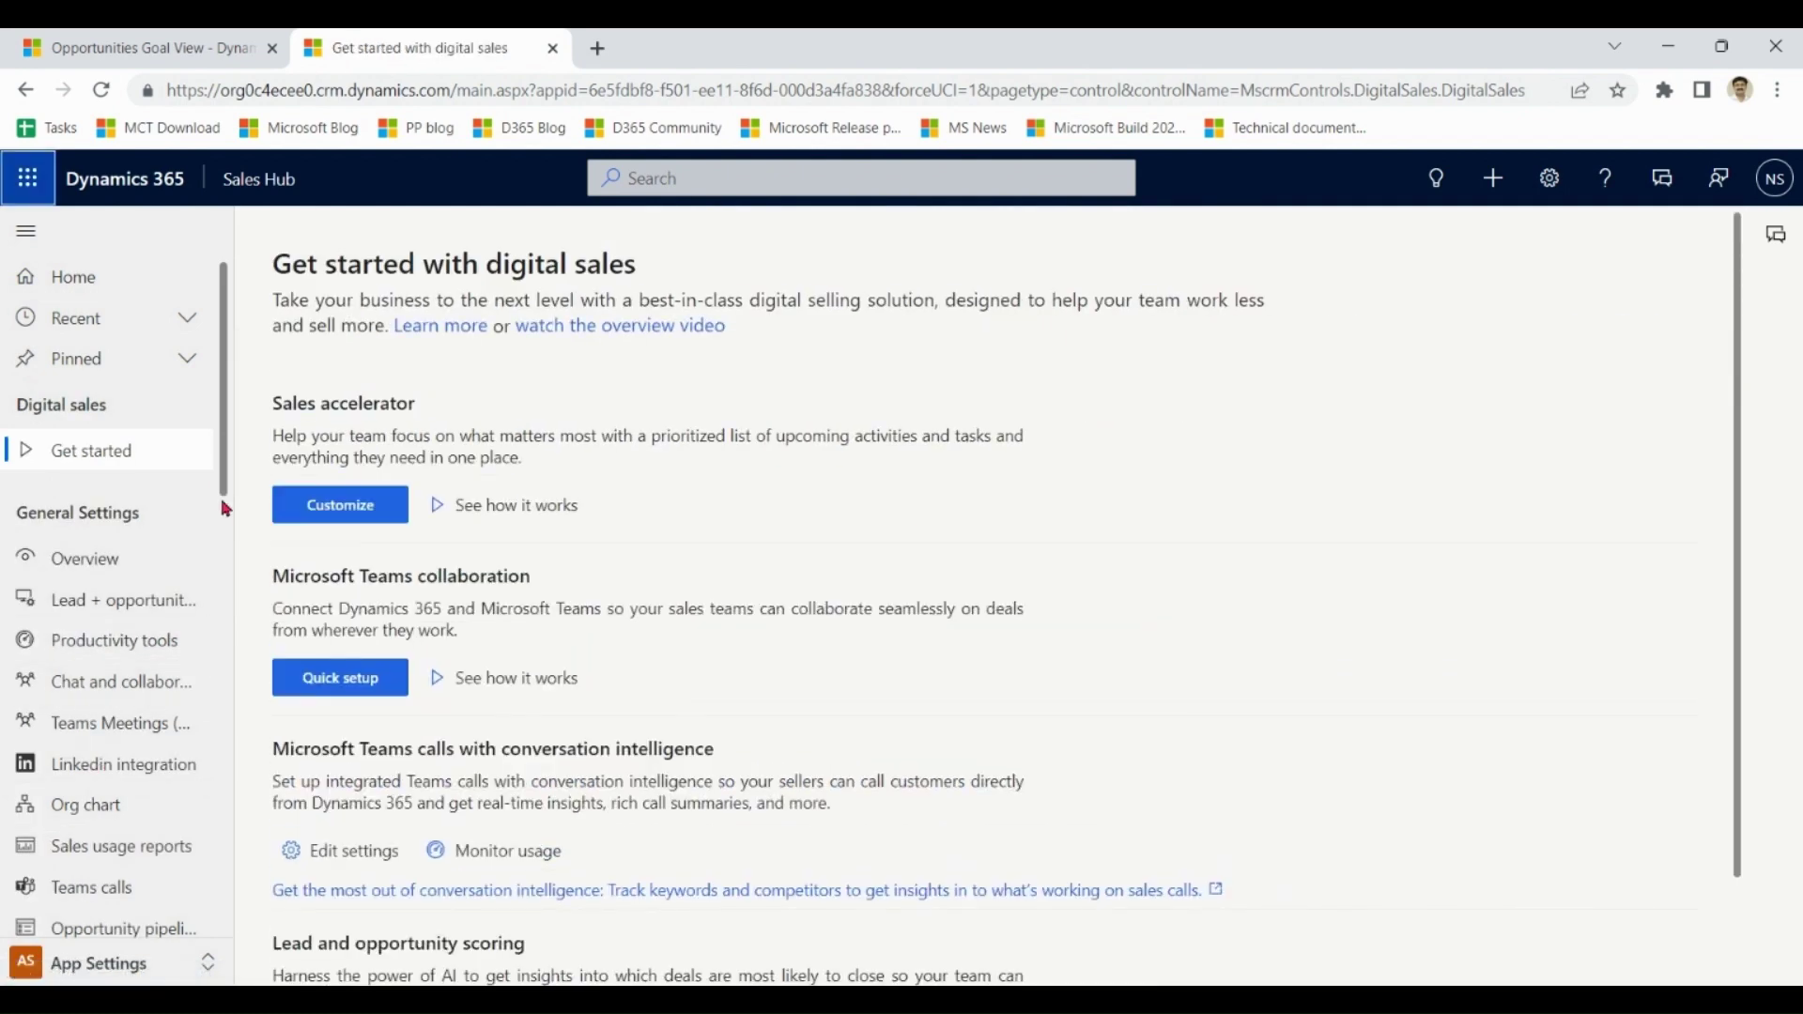
left_click_drag(226, 509, 243, 909)
left_click(84, 687)
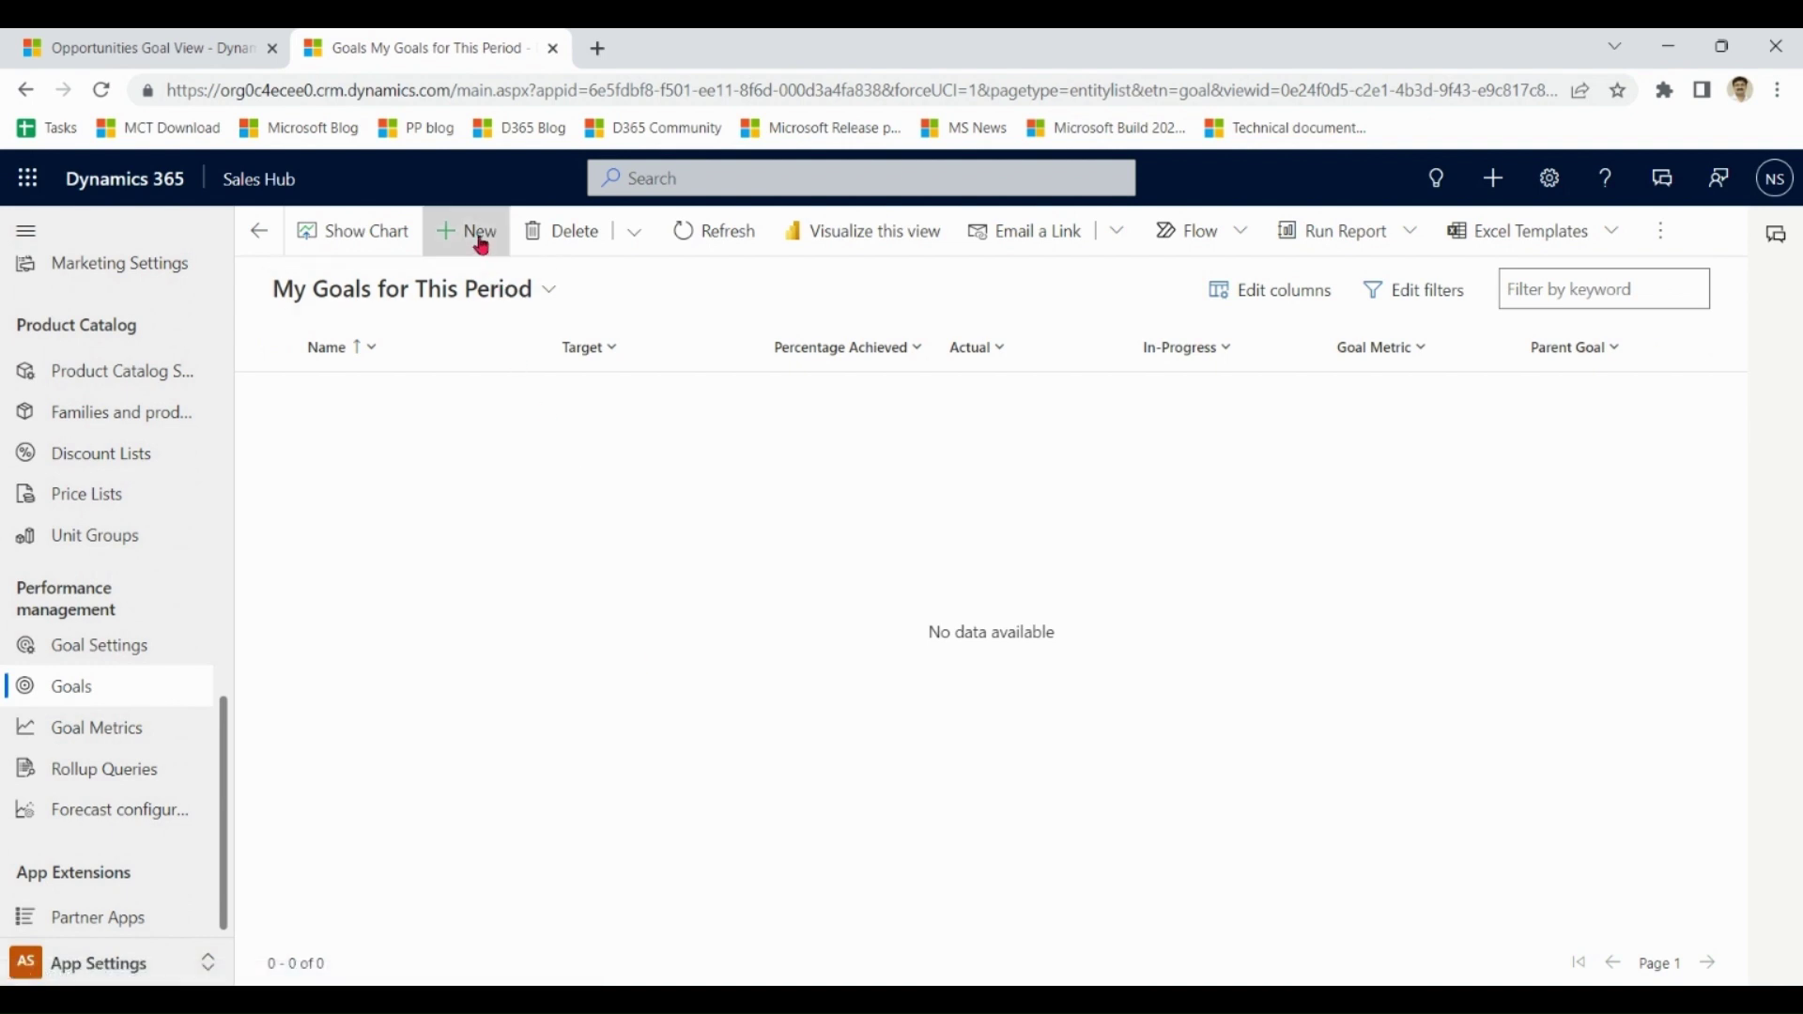
- Create a new goal named 'Sales Team Goal' and search the Goal Owner lookup by user name
left_click(482, 246)
left_click(634, 443)
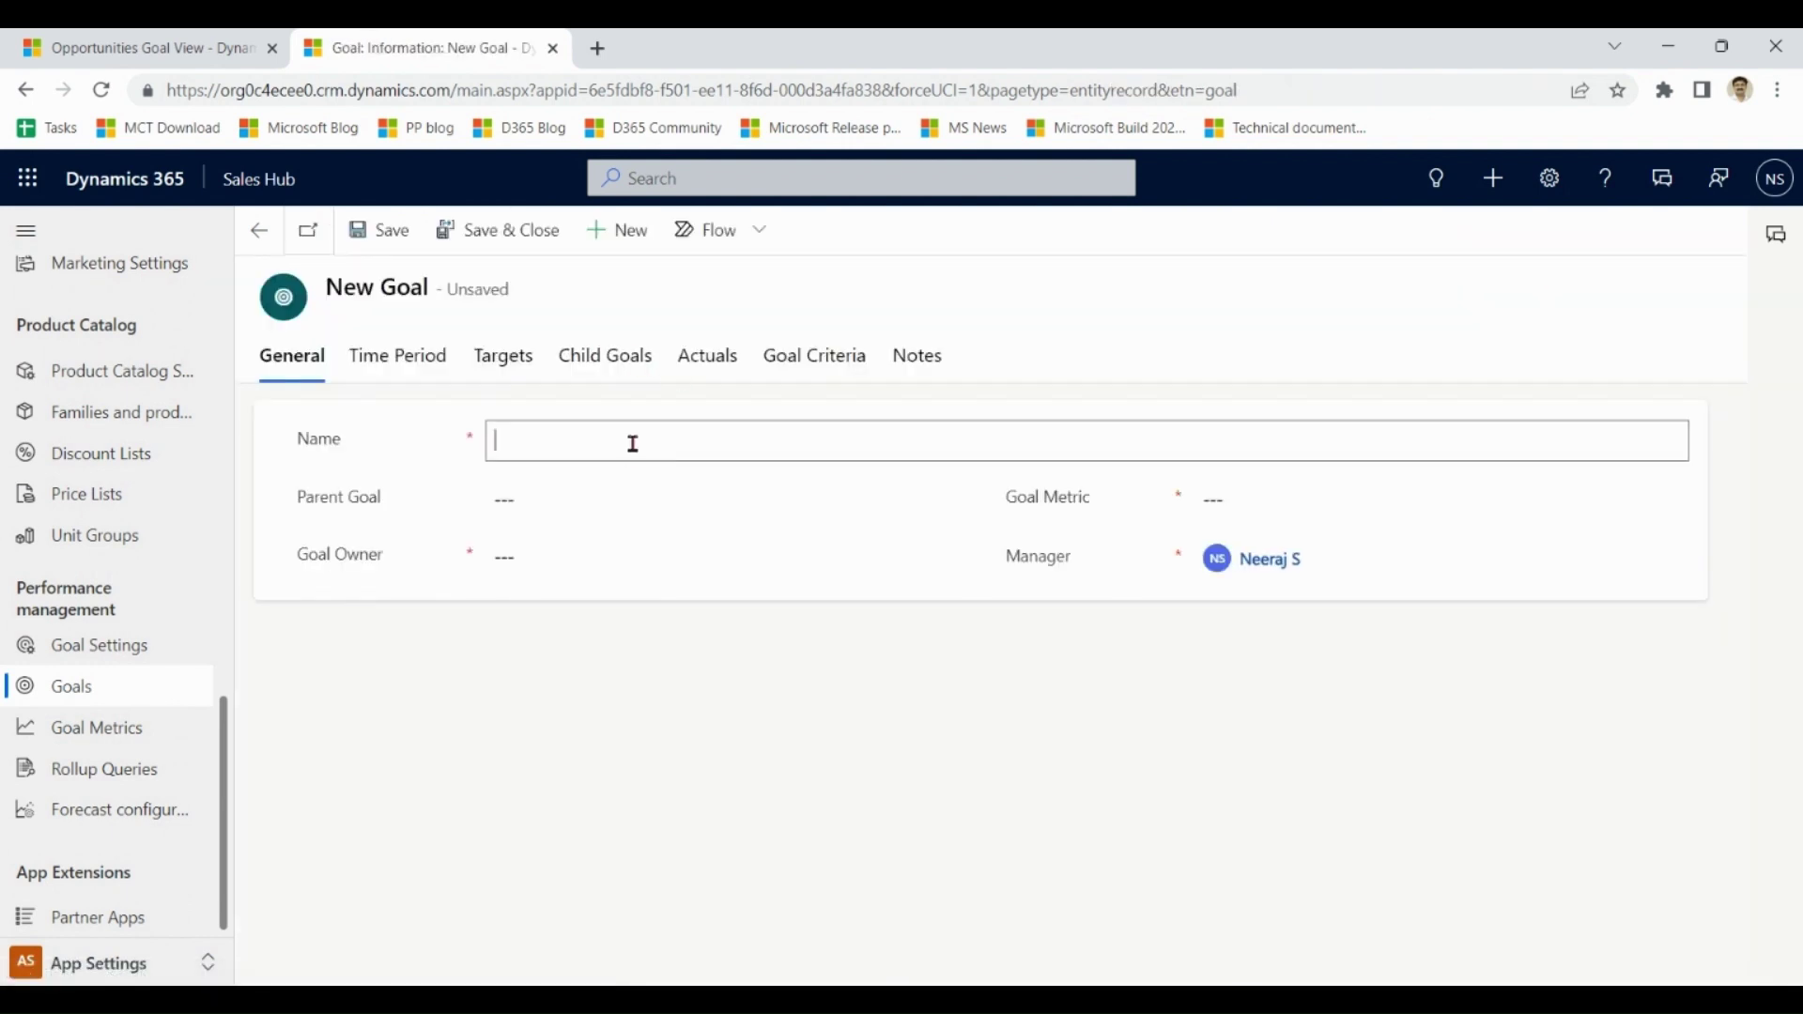
type("Sales Team Goal")
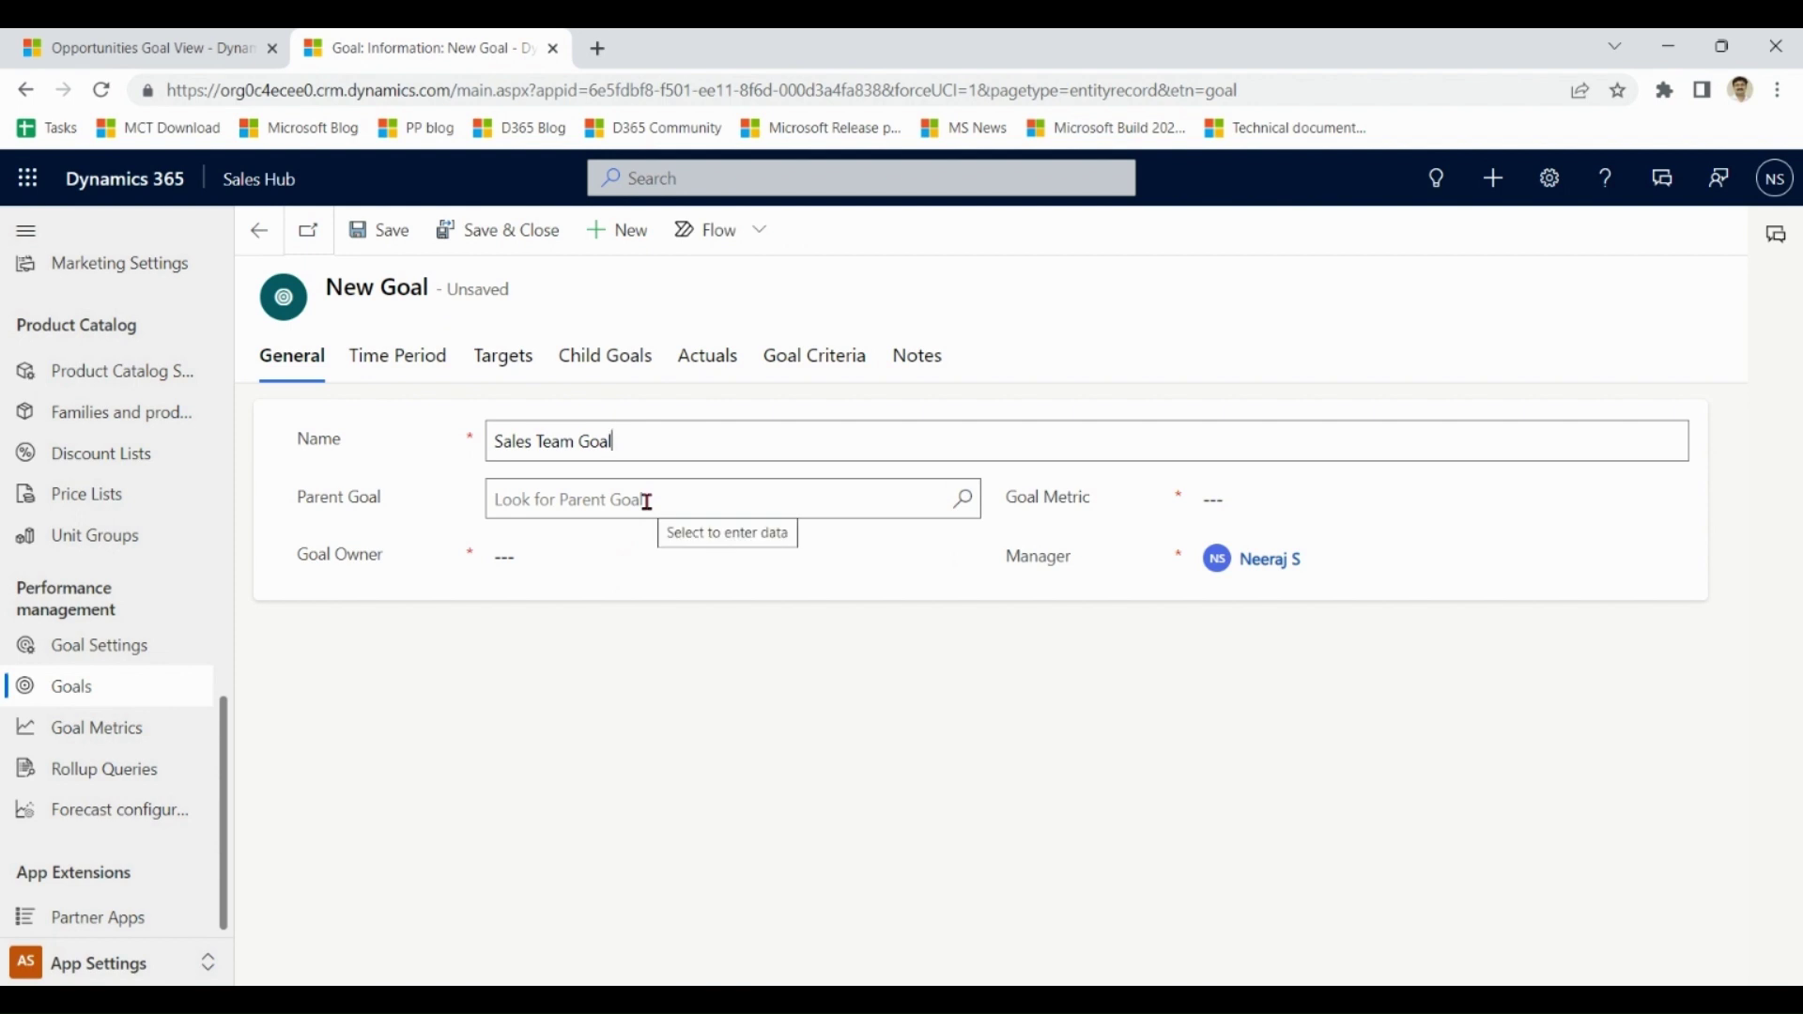
left_click(624, 554)
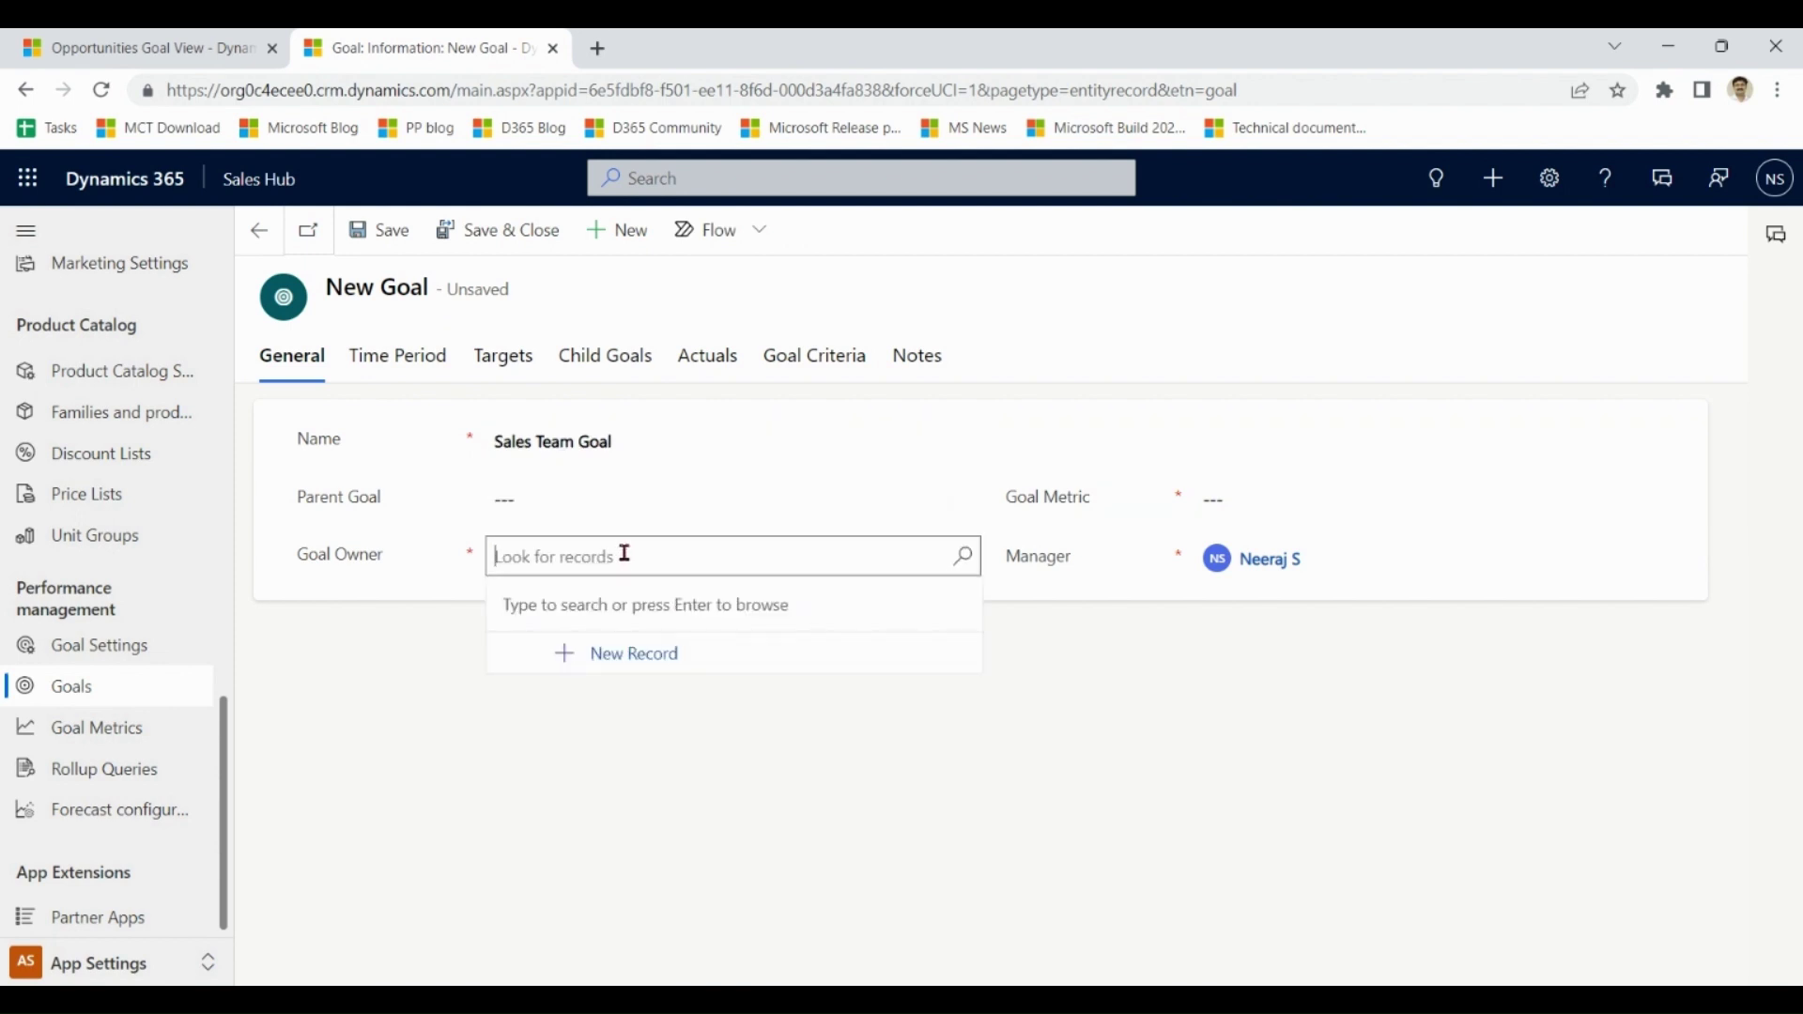
type("neeraj")
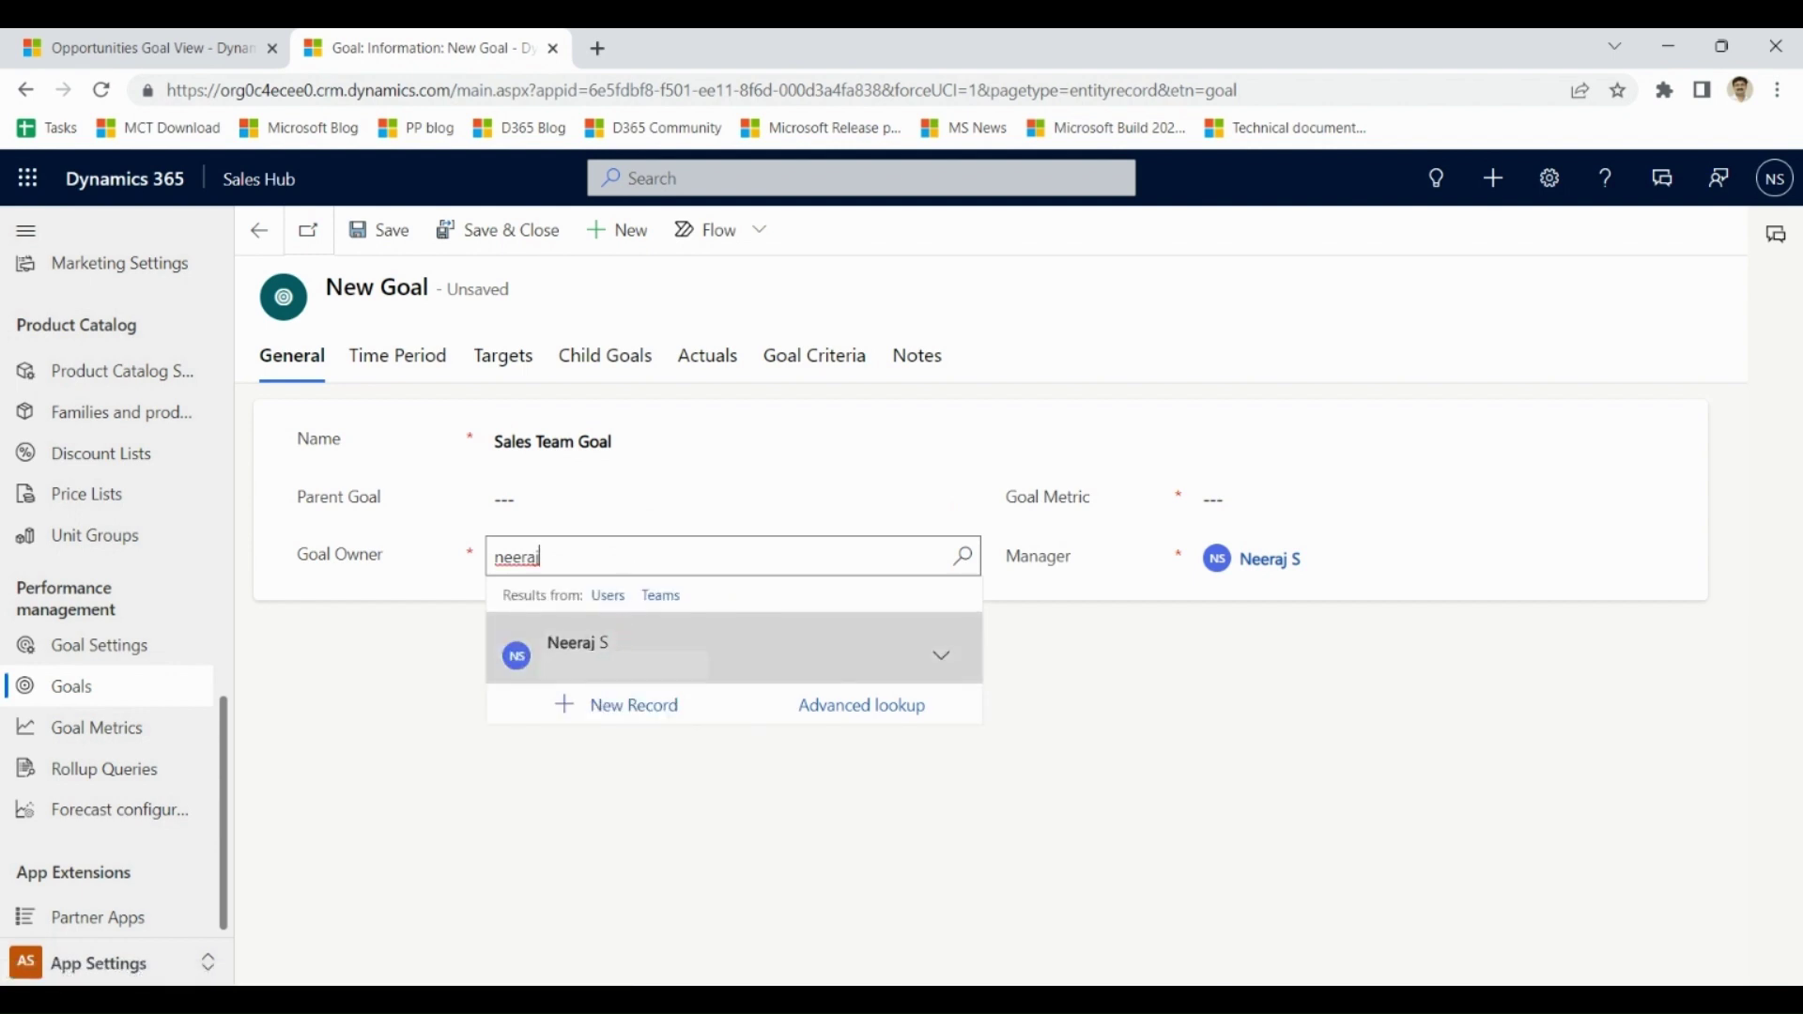
- Assign the matching user as goal owner and choose Revenue as the Goal Metric
left_click(623, 658)
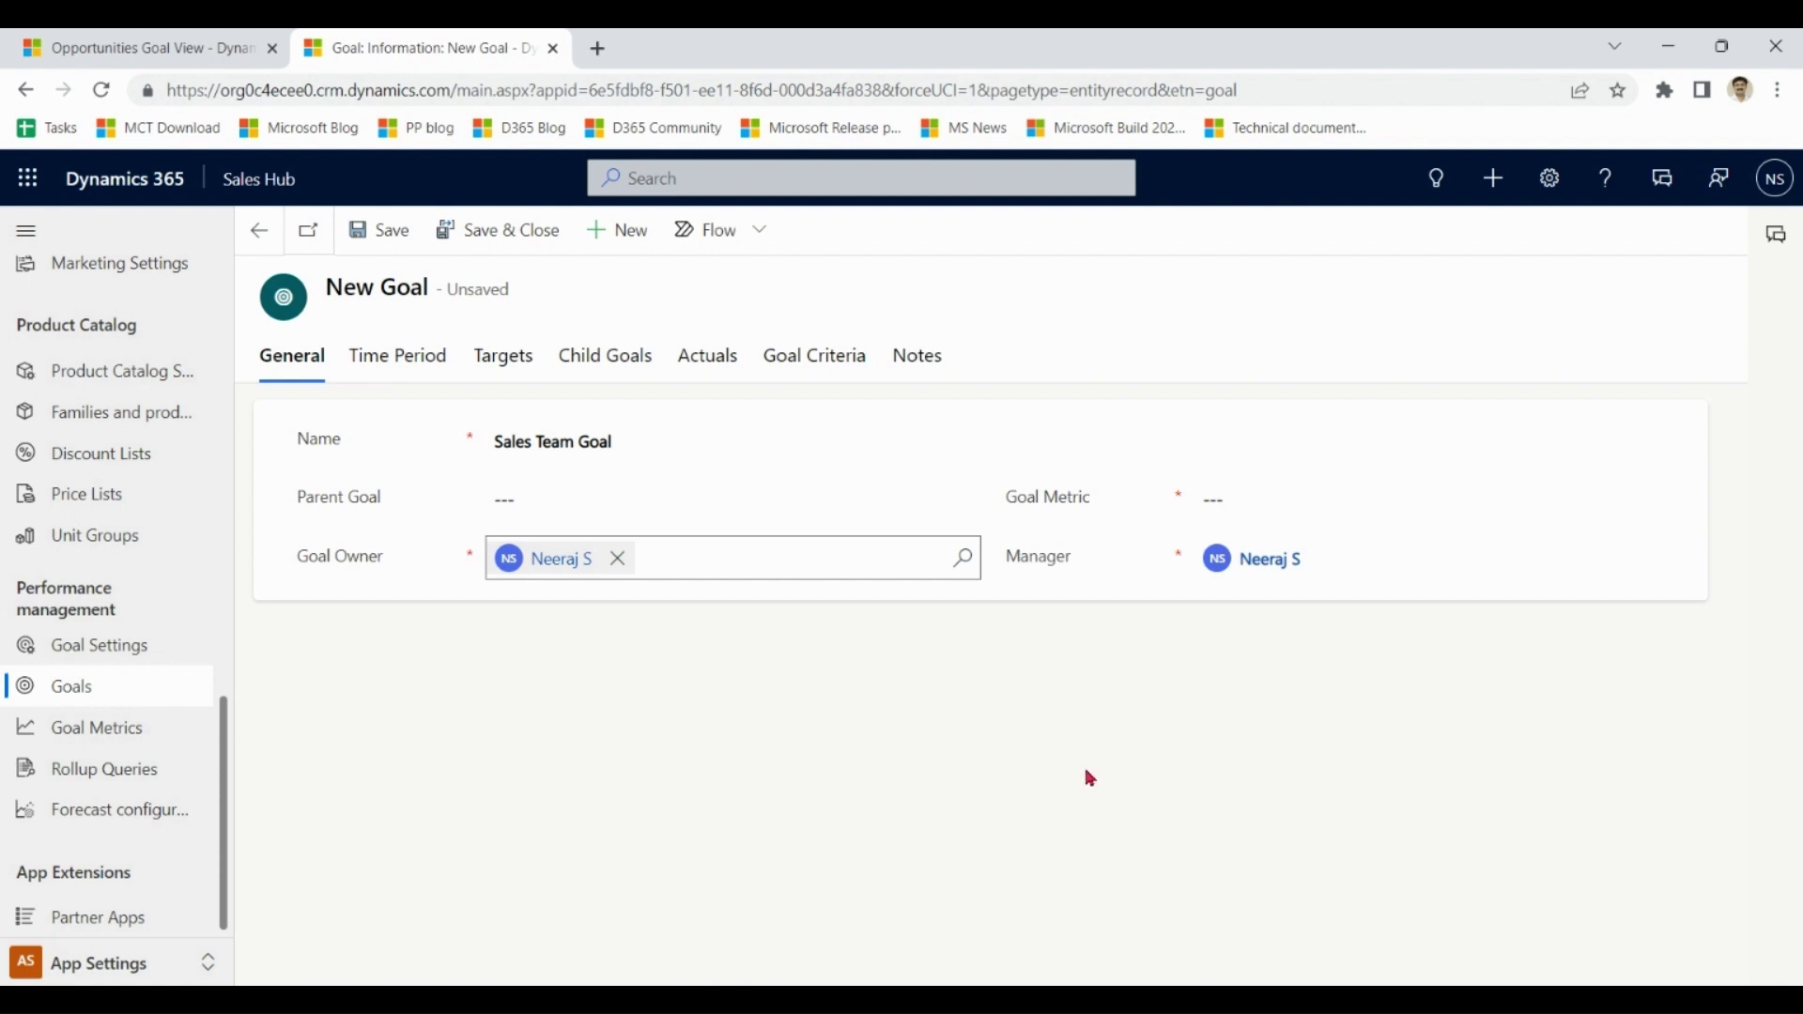
left_click(1277, 498)
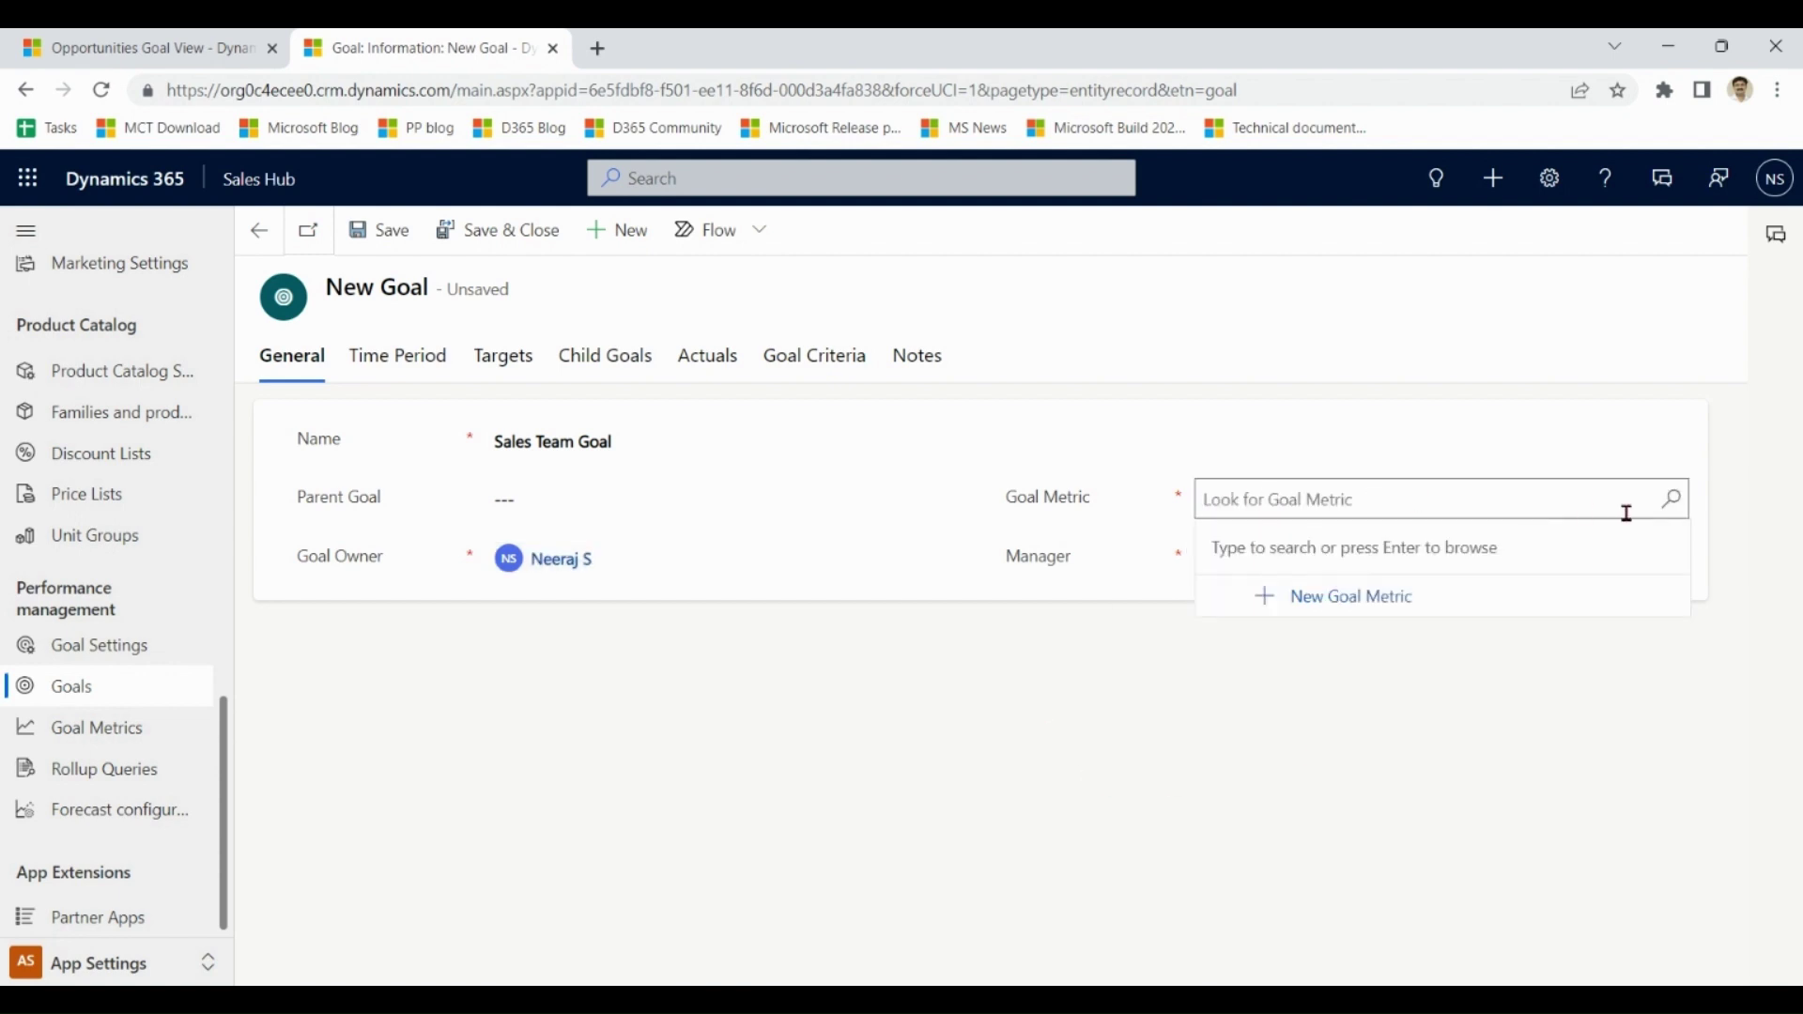
left_click(1678, 508)
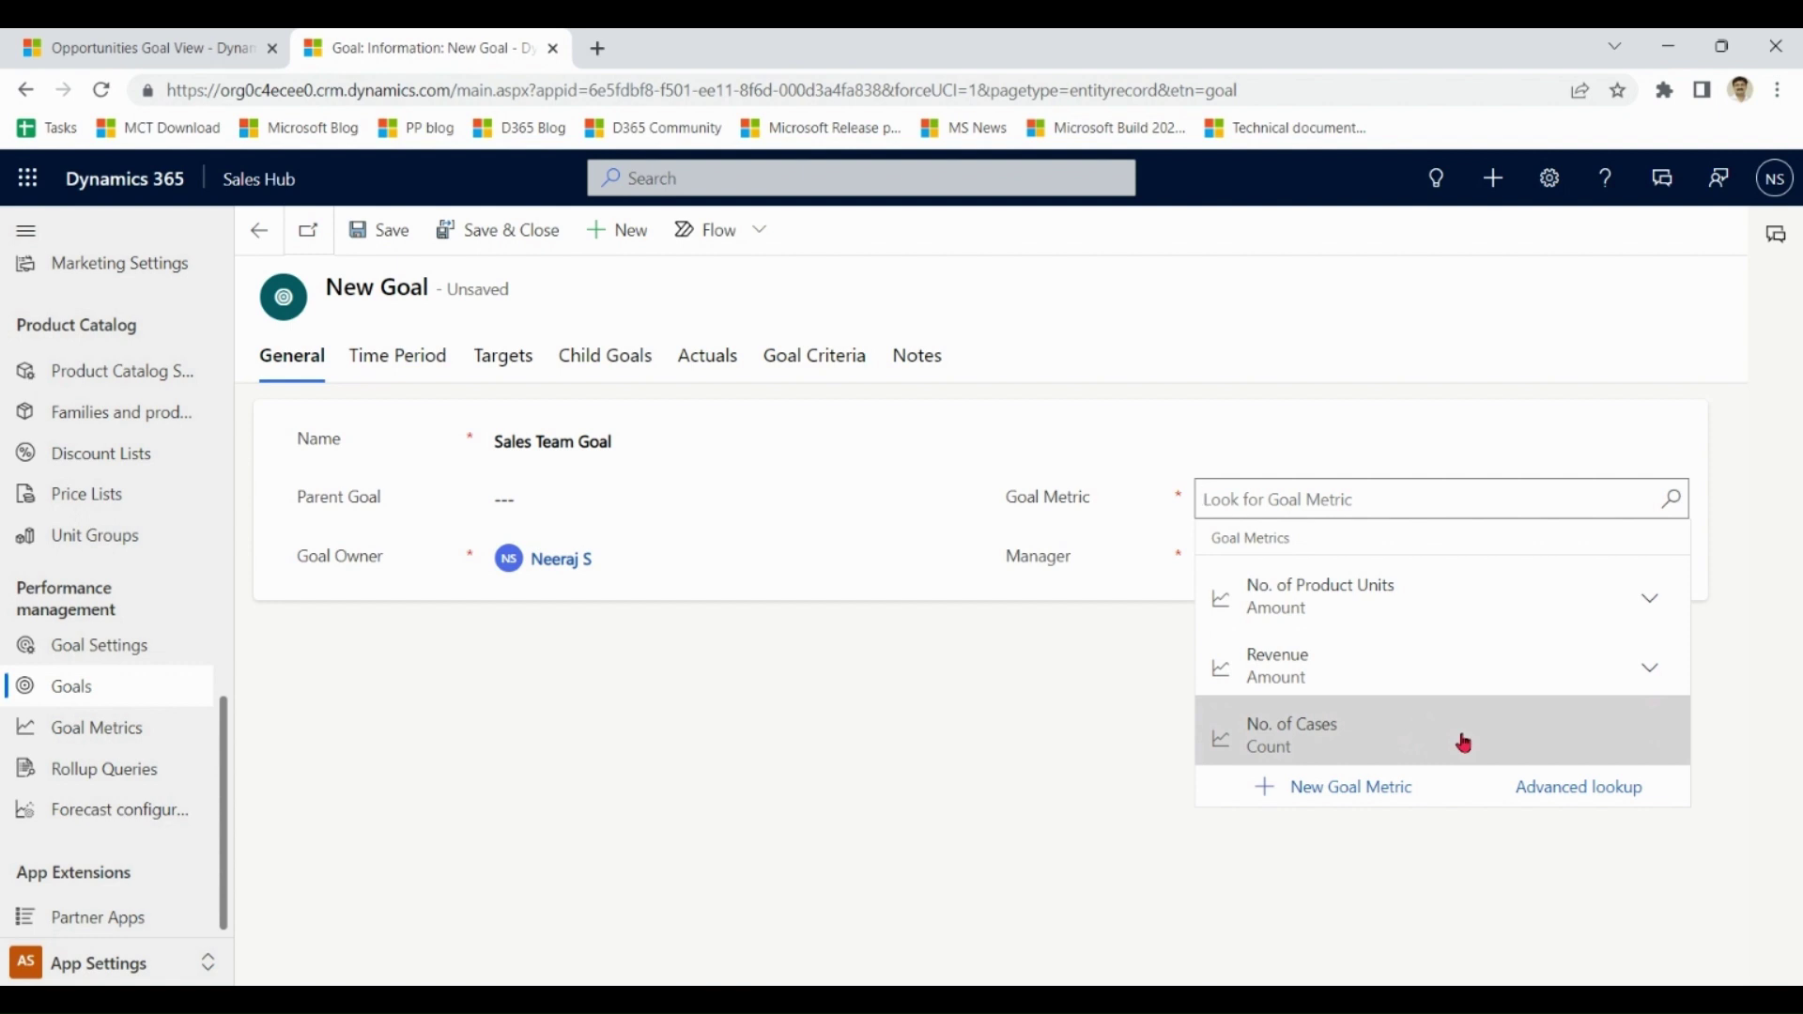
left_click(1432, 673)
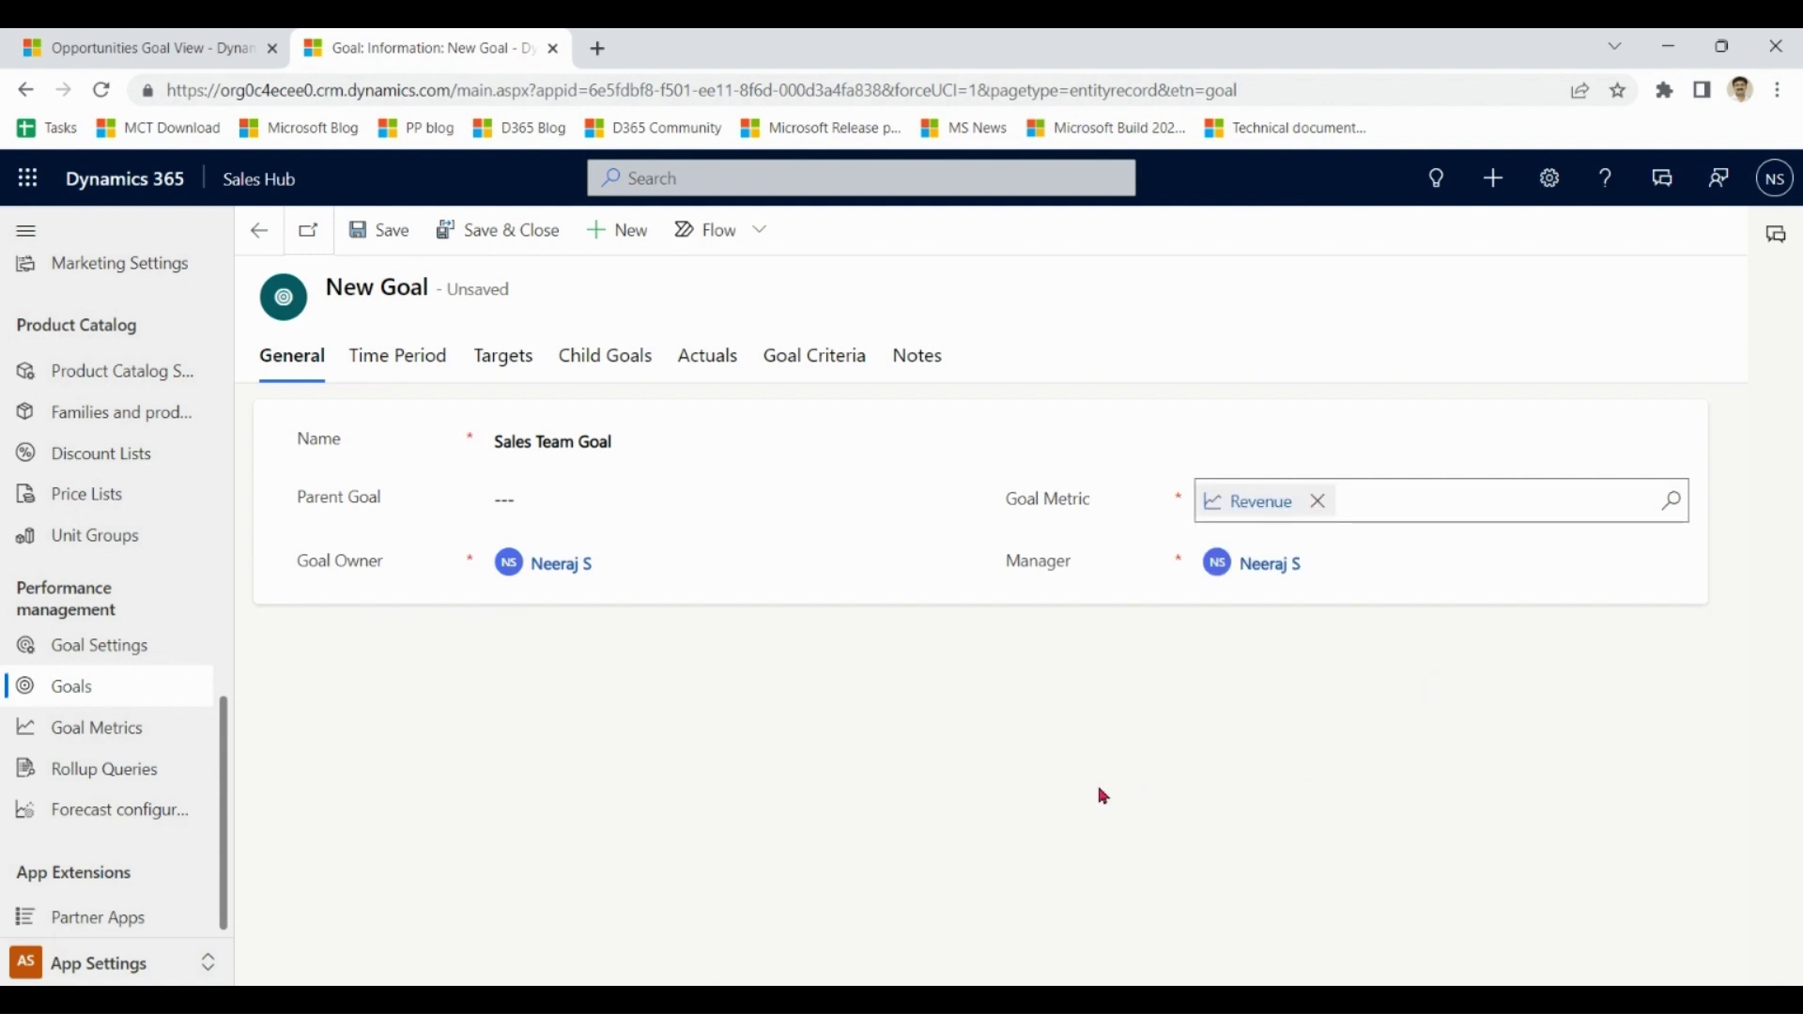
- Save Sales Team Goal and open its Revenue metric: Amount type, Money data type
left_click(1326, 768)
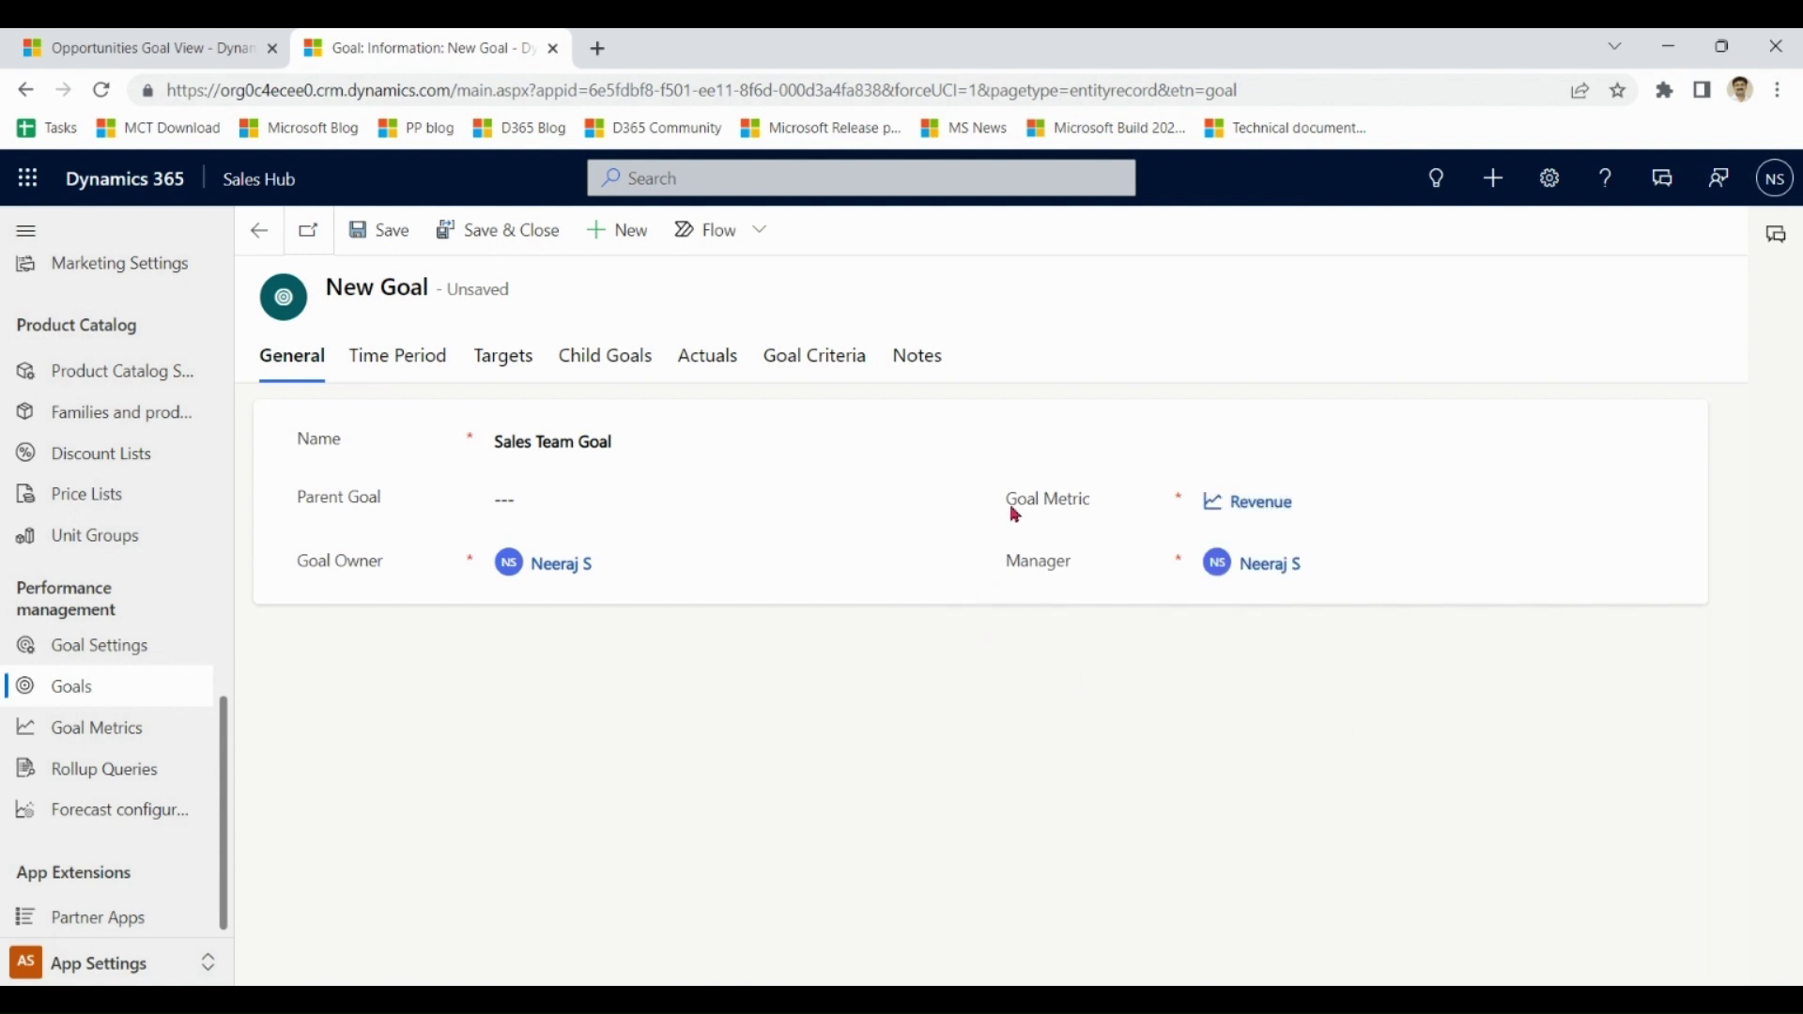
left_click(1279, 516)
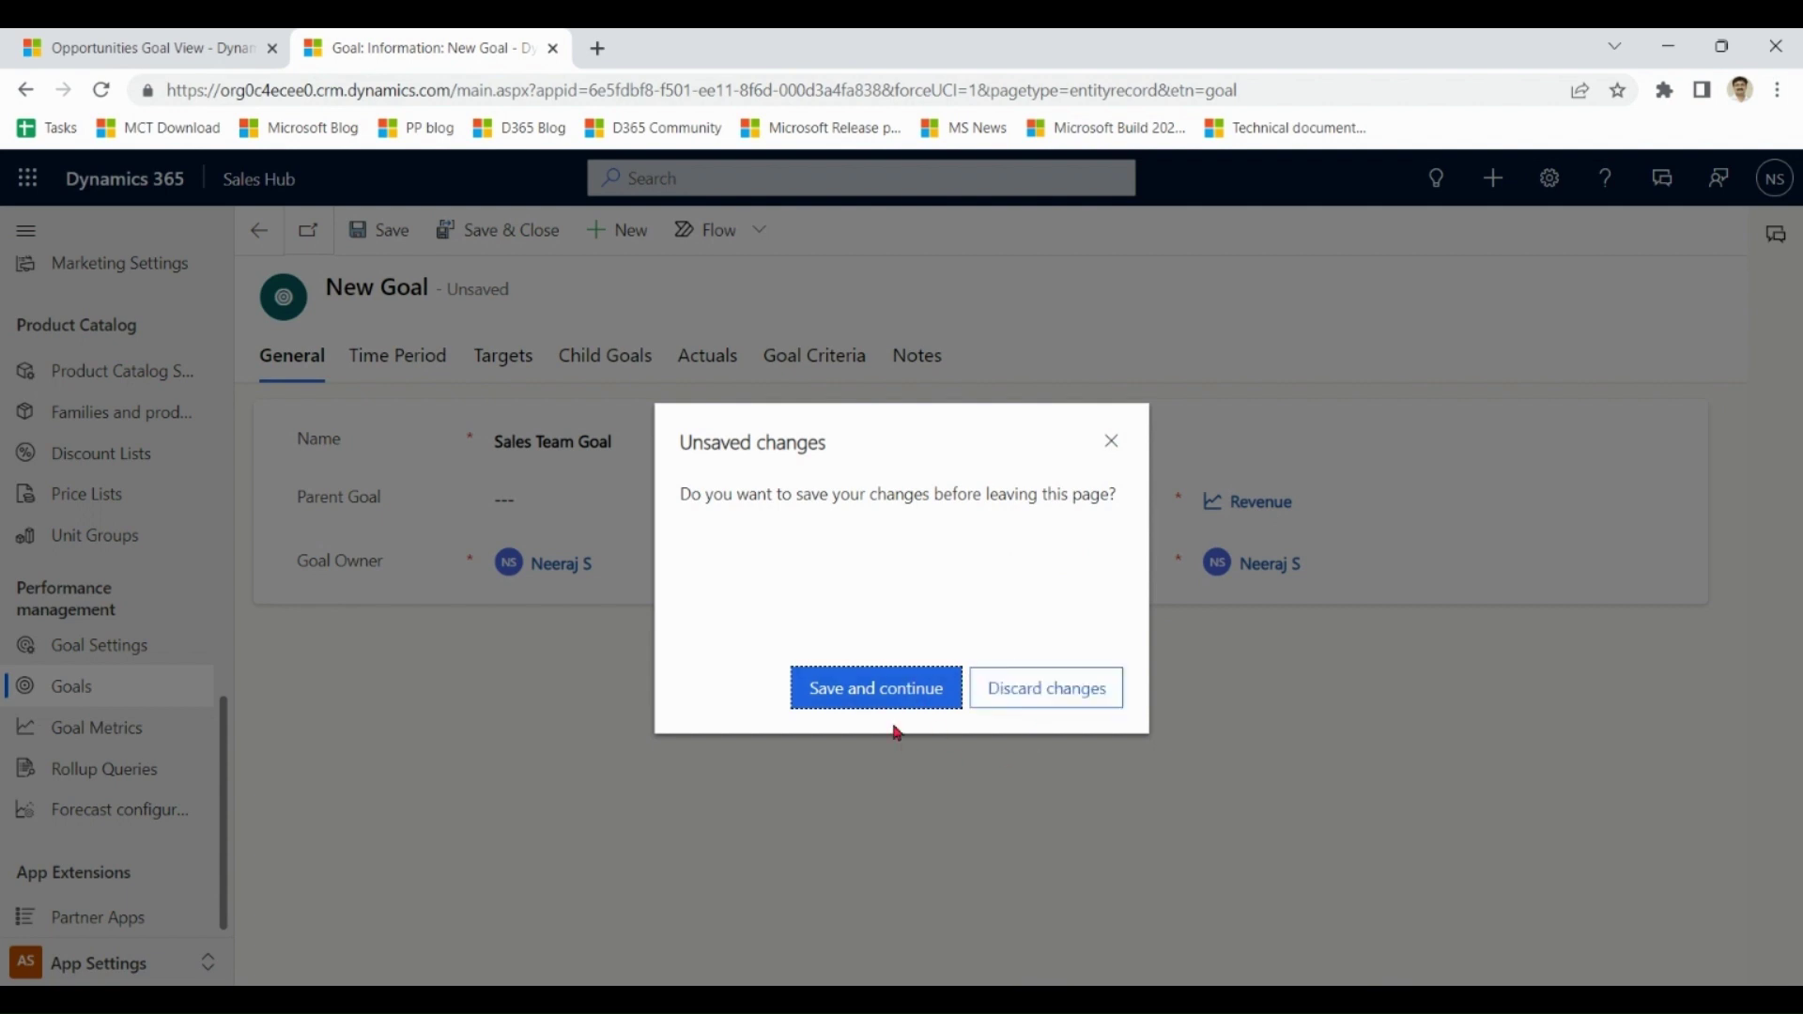
left_click(919, 692)
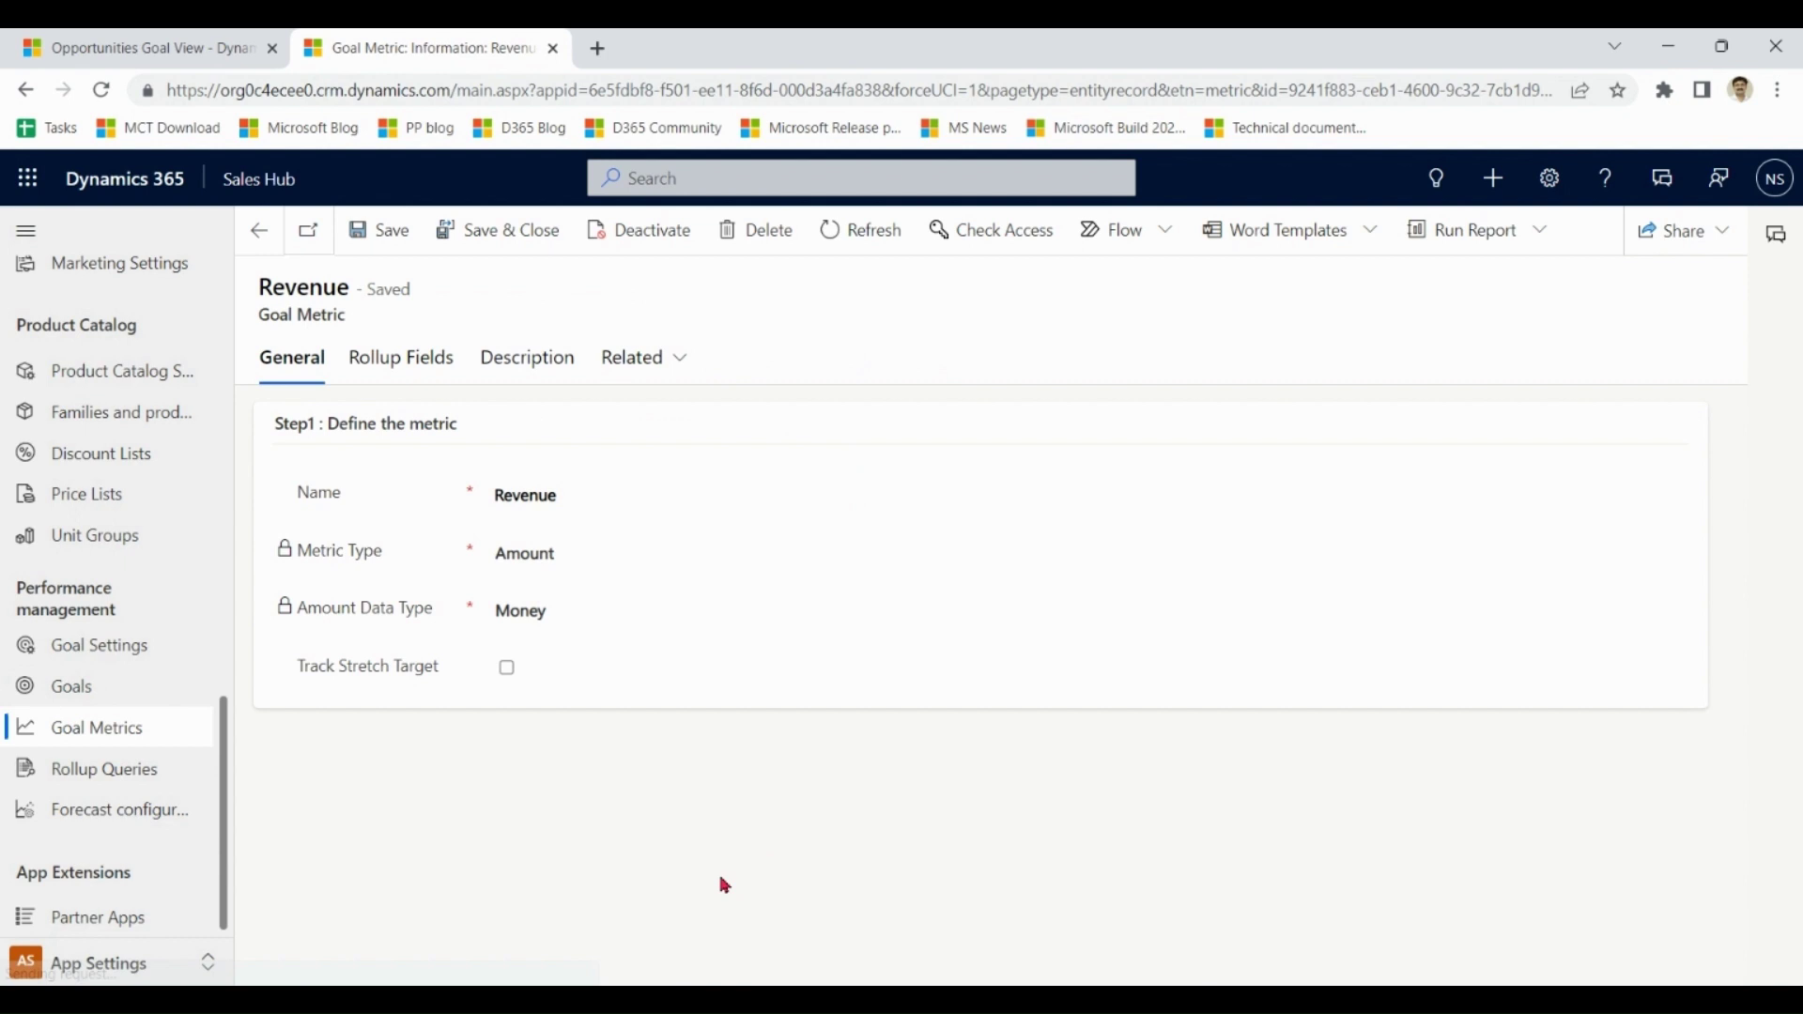
left_click(610, 503)
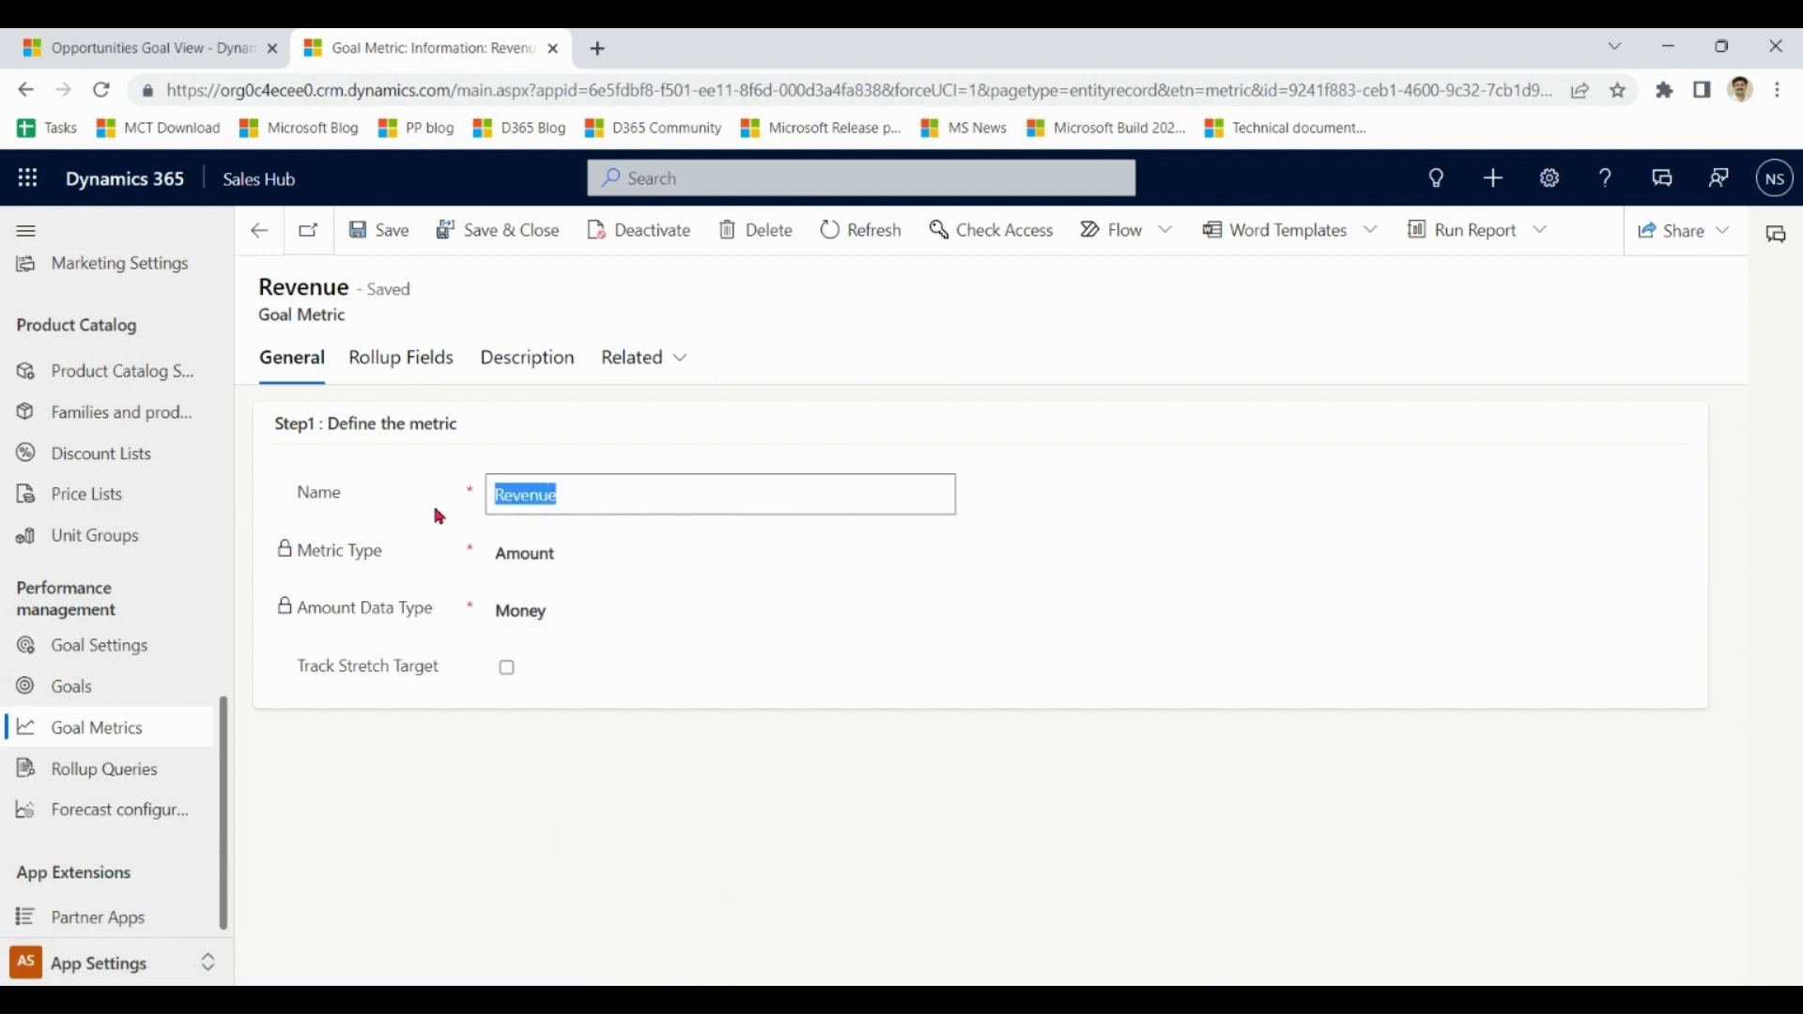
left_click(603, 554)
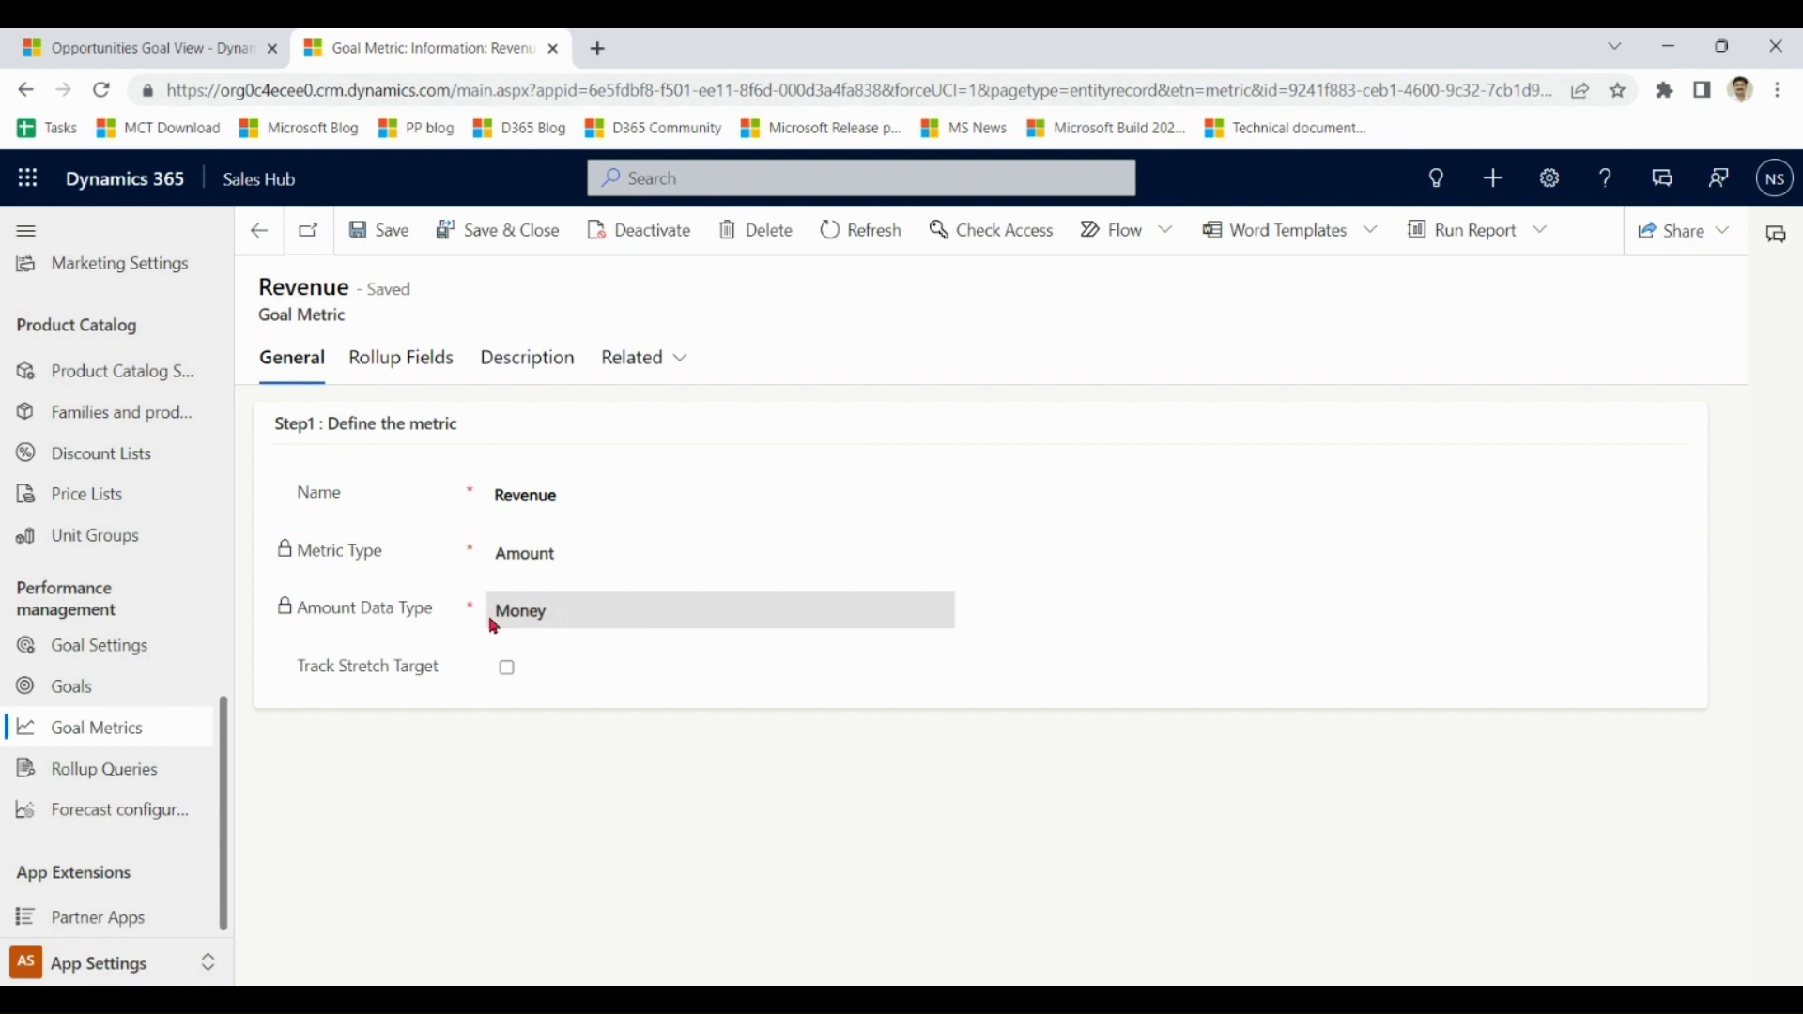
- Show the Revenue metric's Rollup Fields and compare them with the Goal View opportunities
left_click(420, 359)
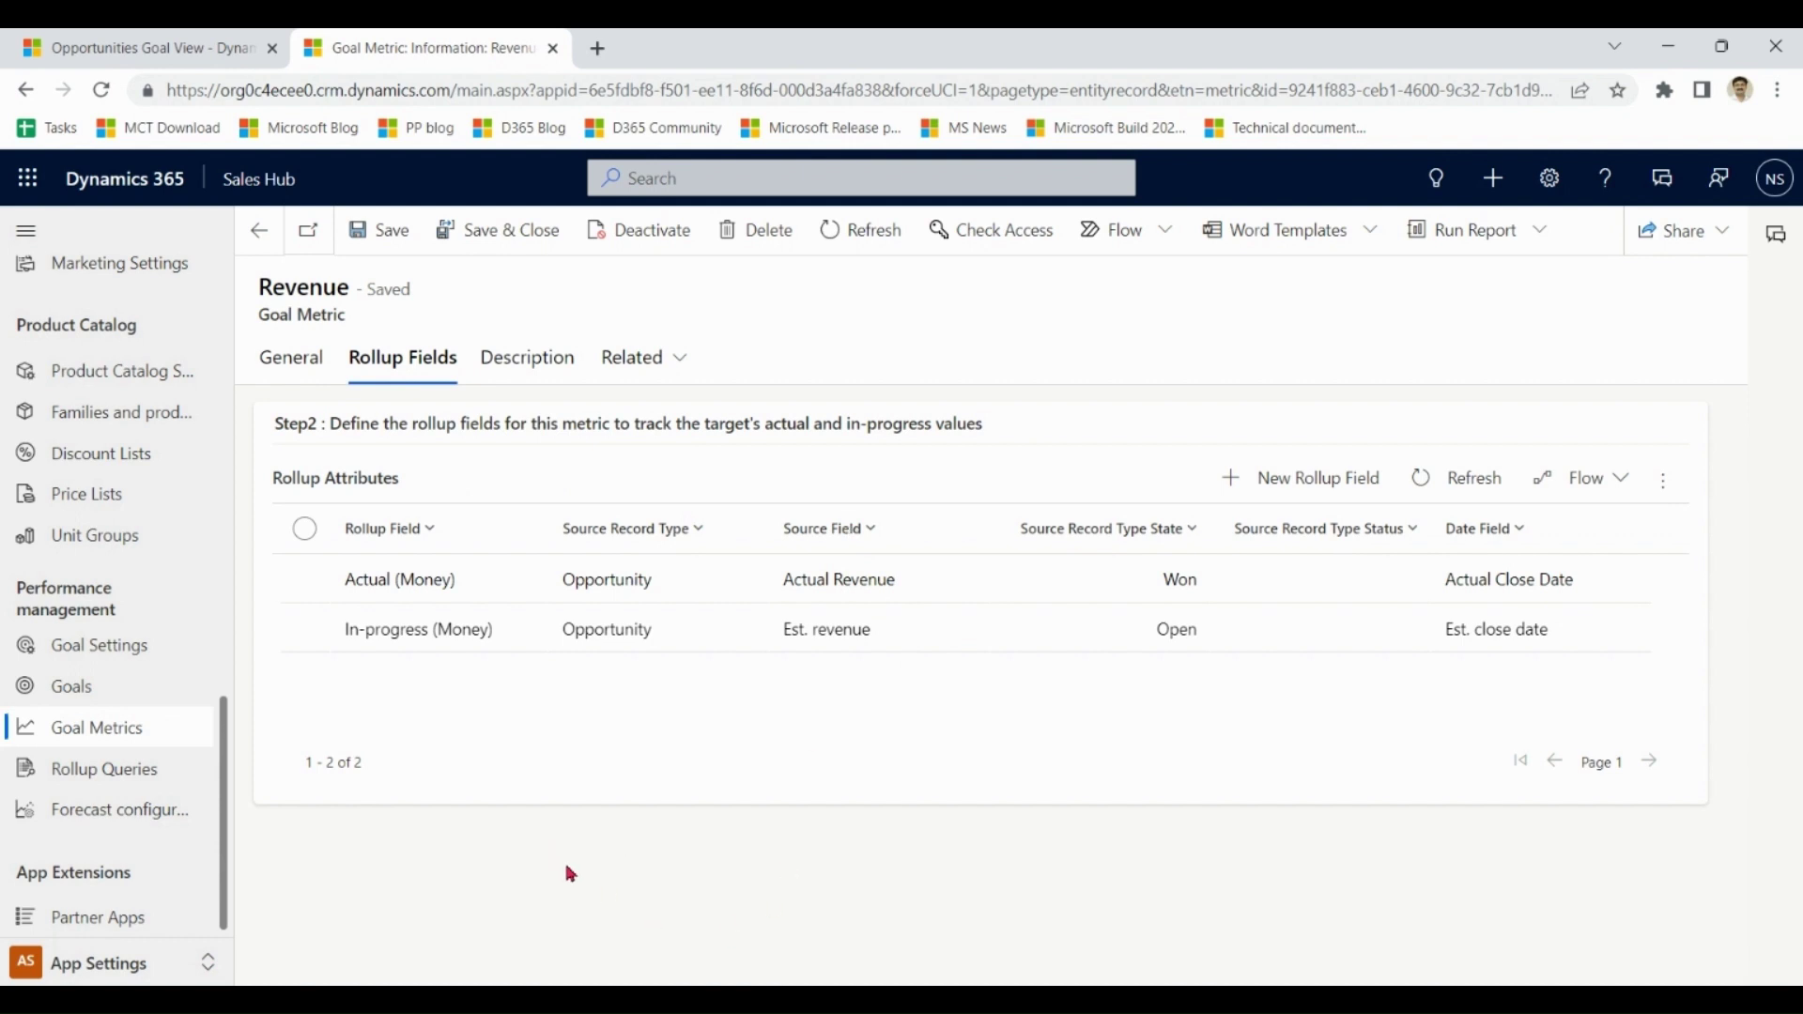
left_click(145, 47)
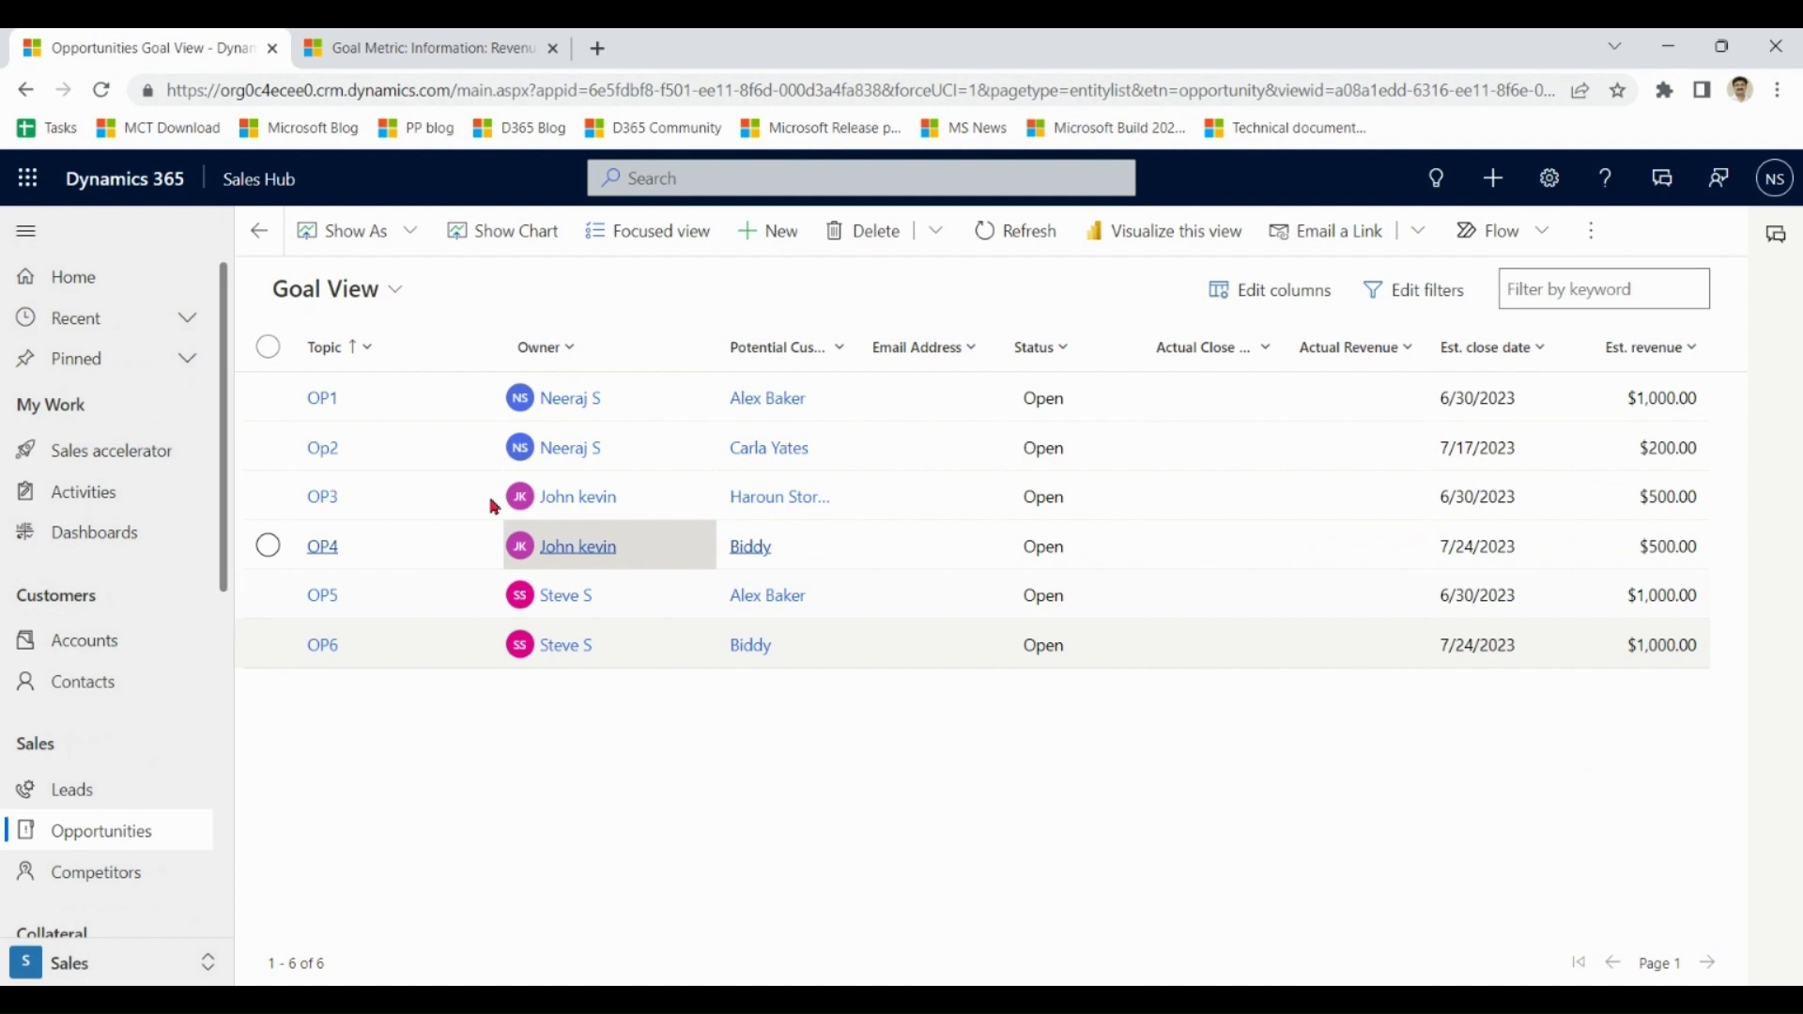
left_click(432, 49)
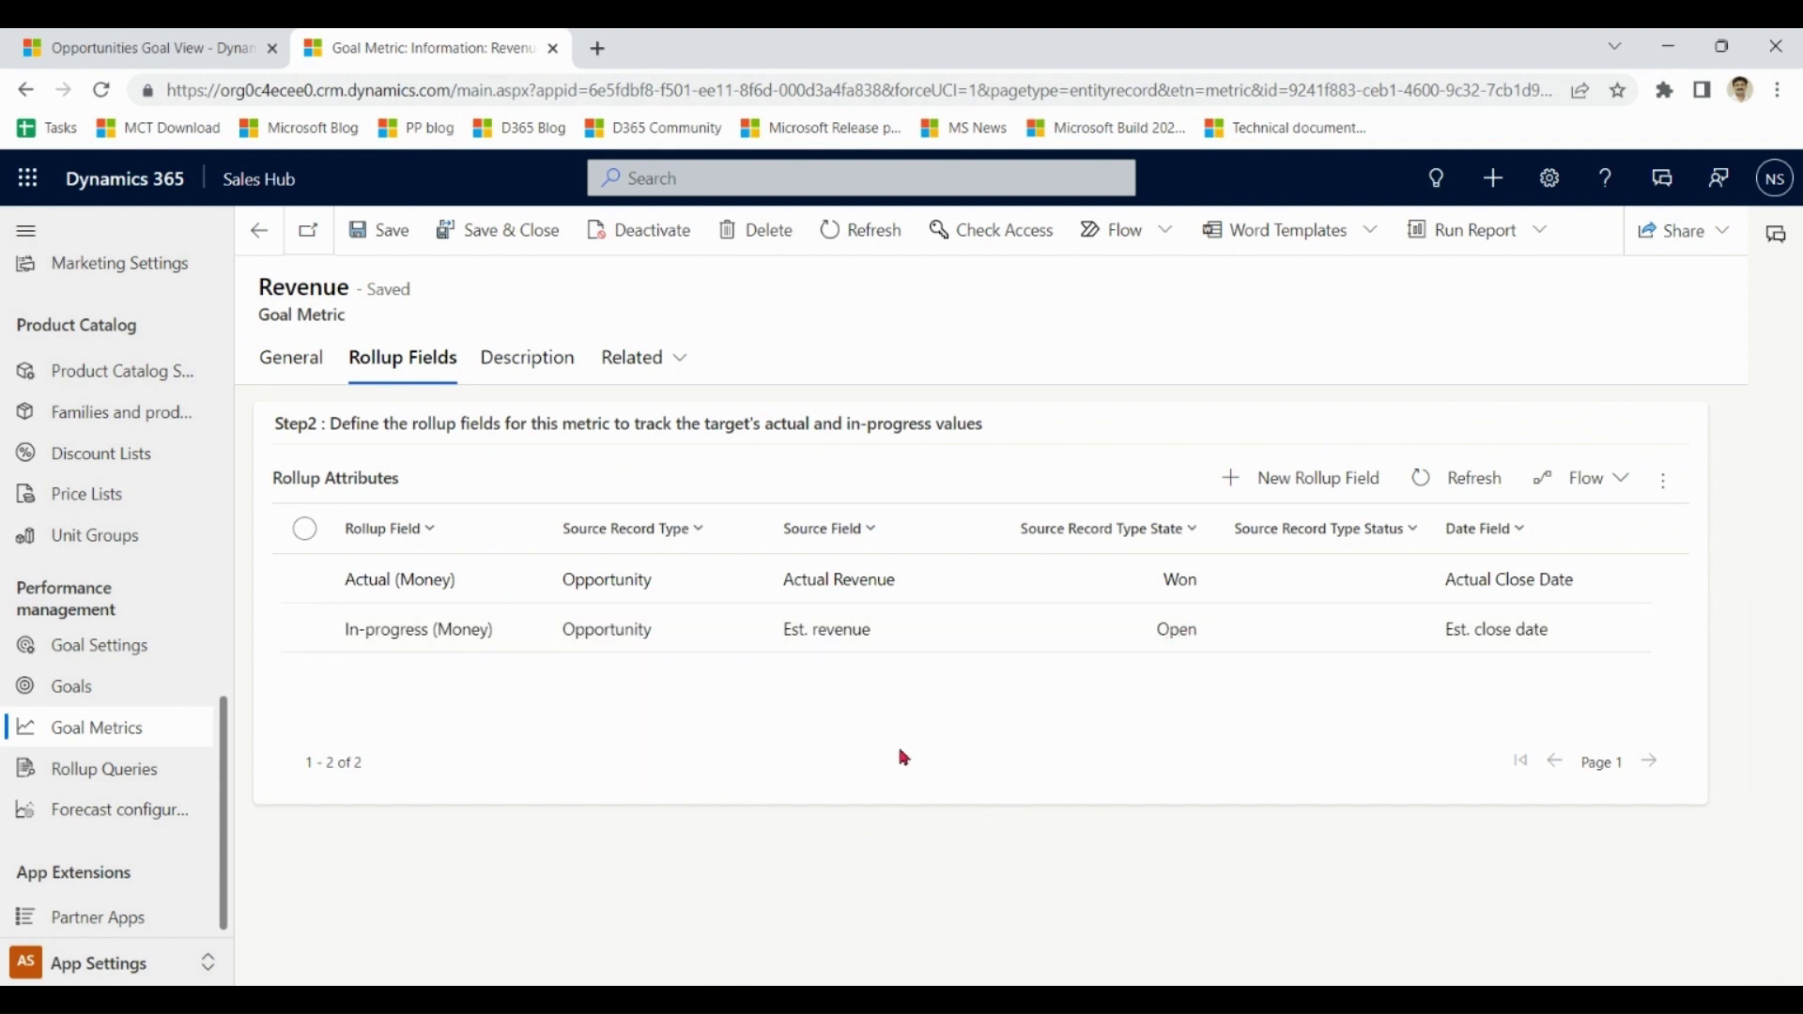
- Inspect the In-progress and Actual (Money) rollup definitions, their date fields and status criteria
left_click(817, 637)
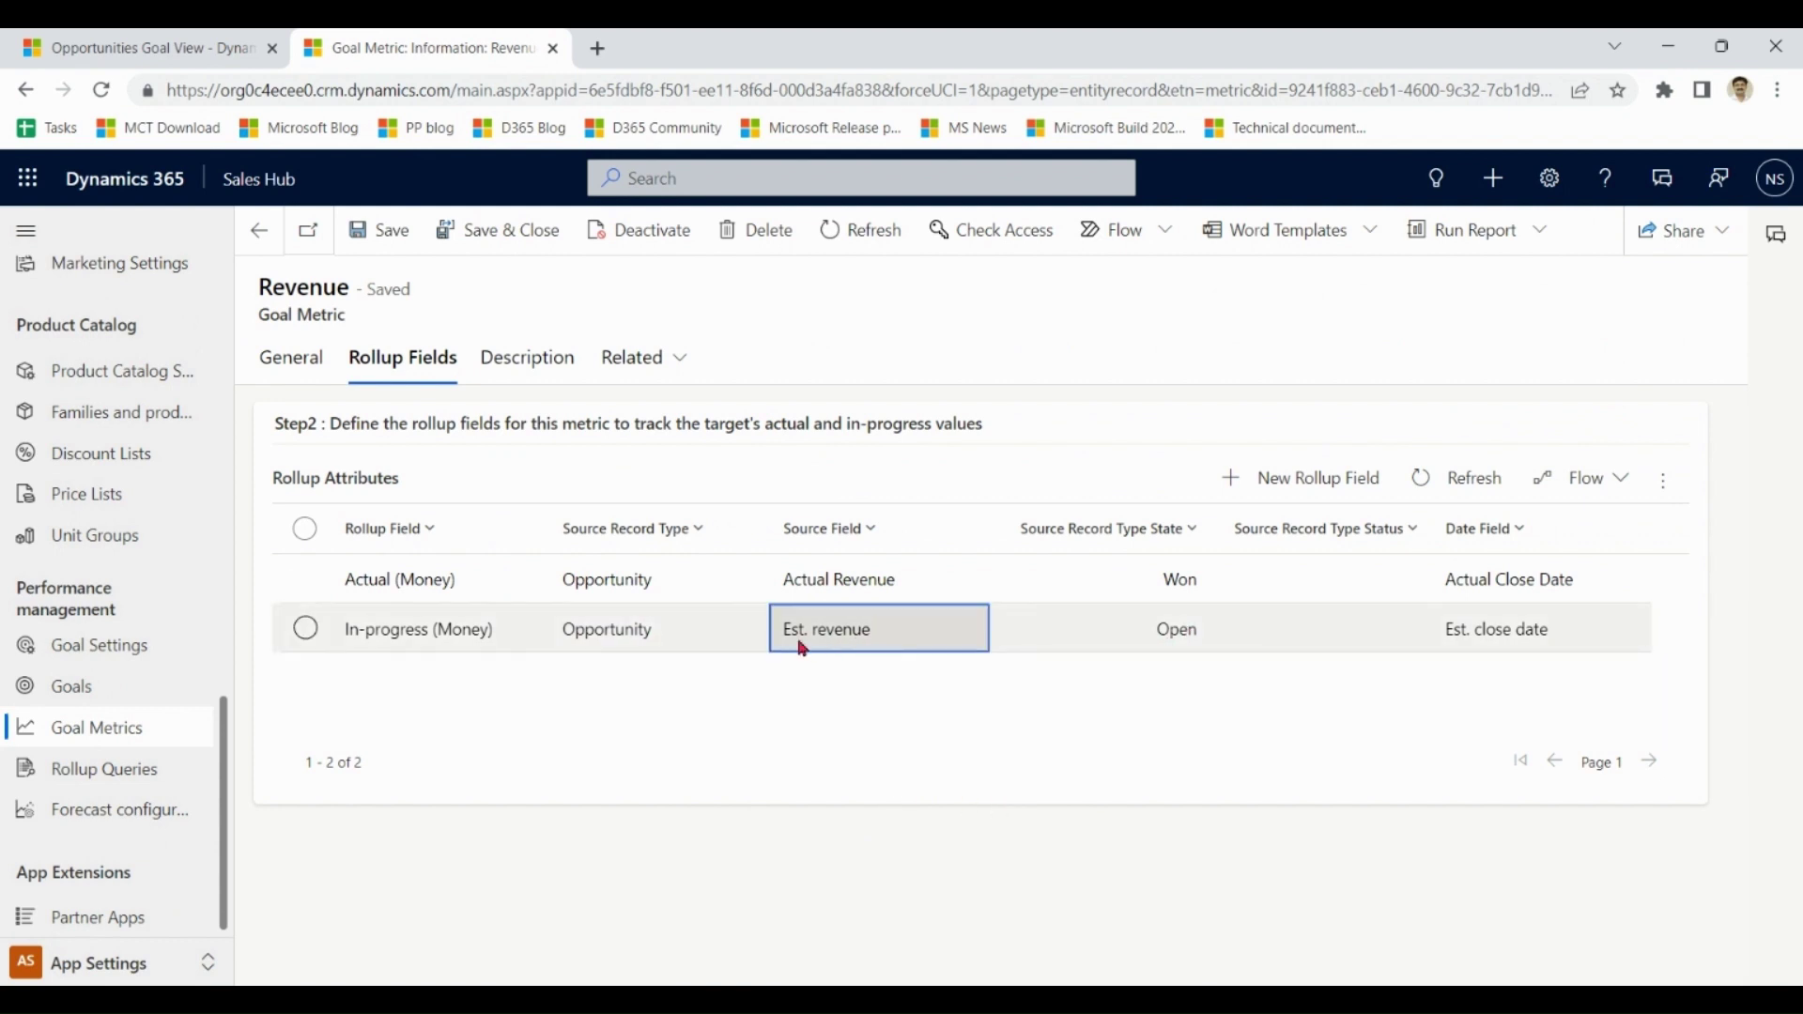
left_click(1549, 648)
left_click(1423, 644)
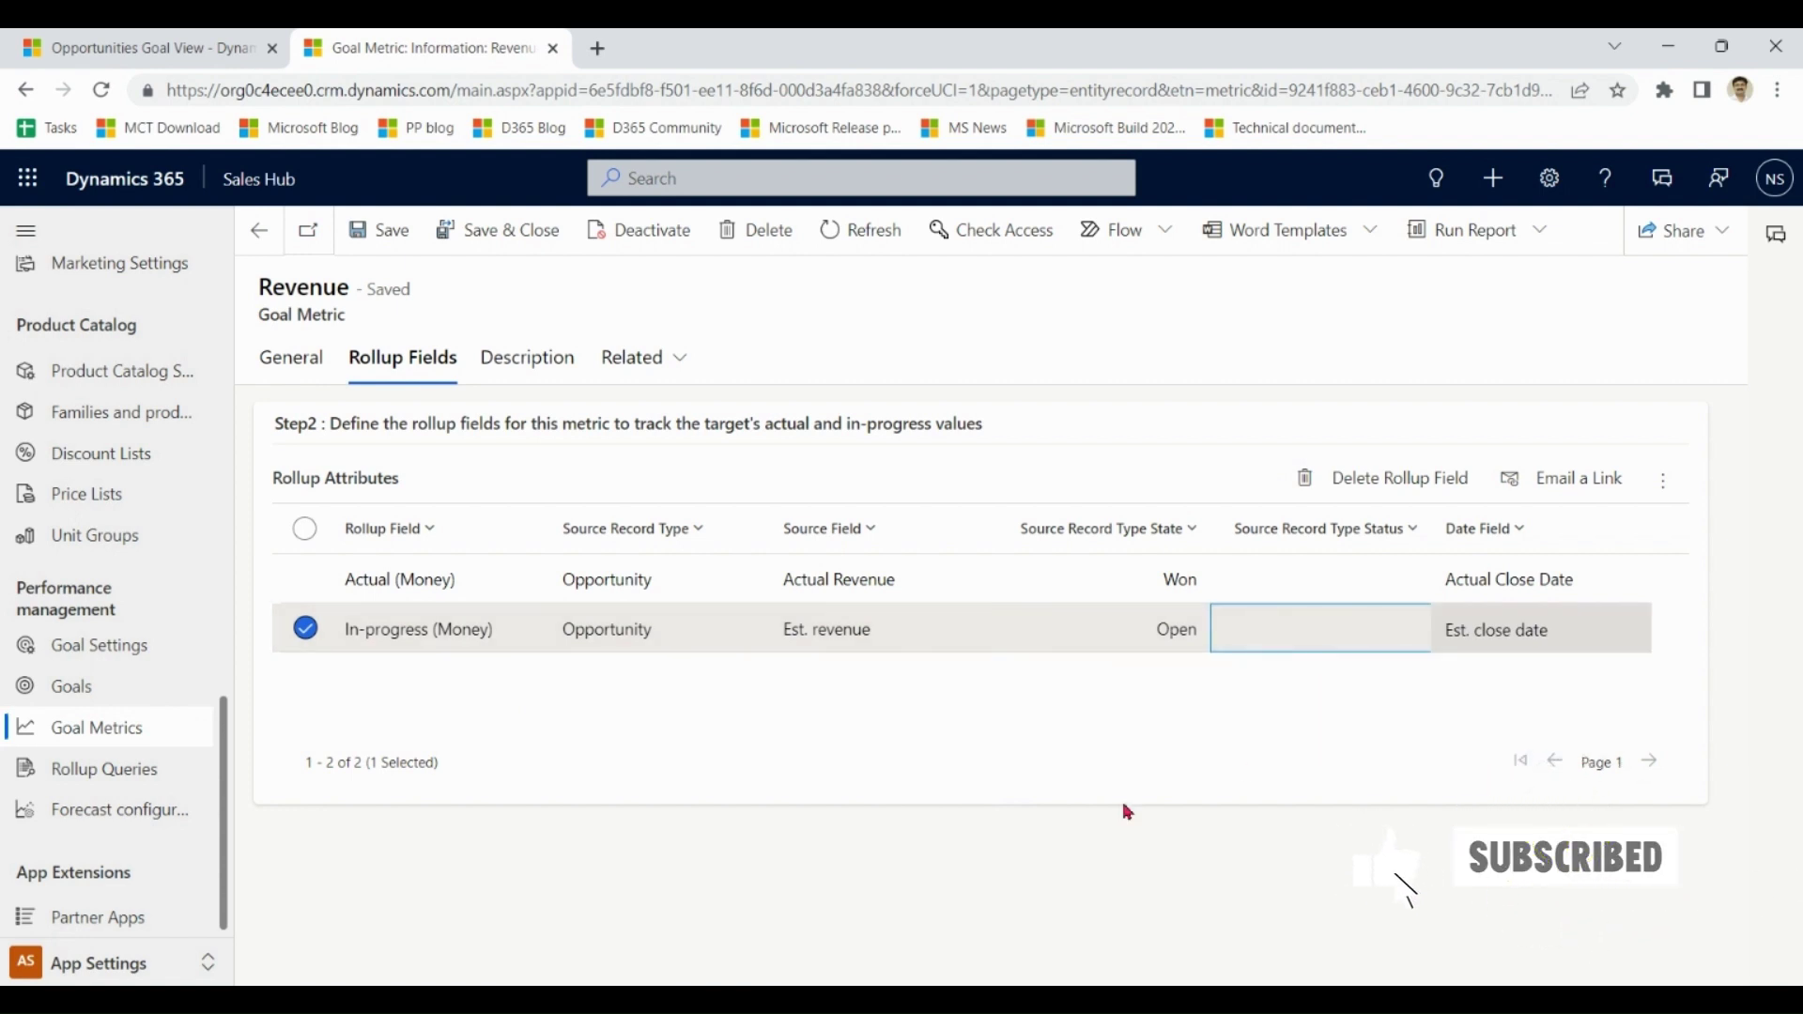
left_click(908, 582)
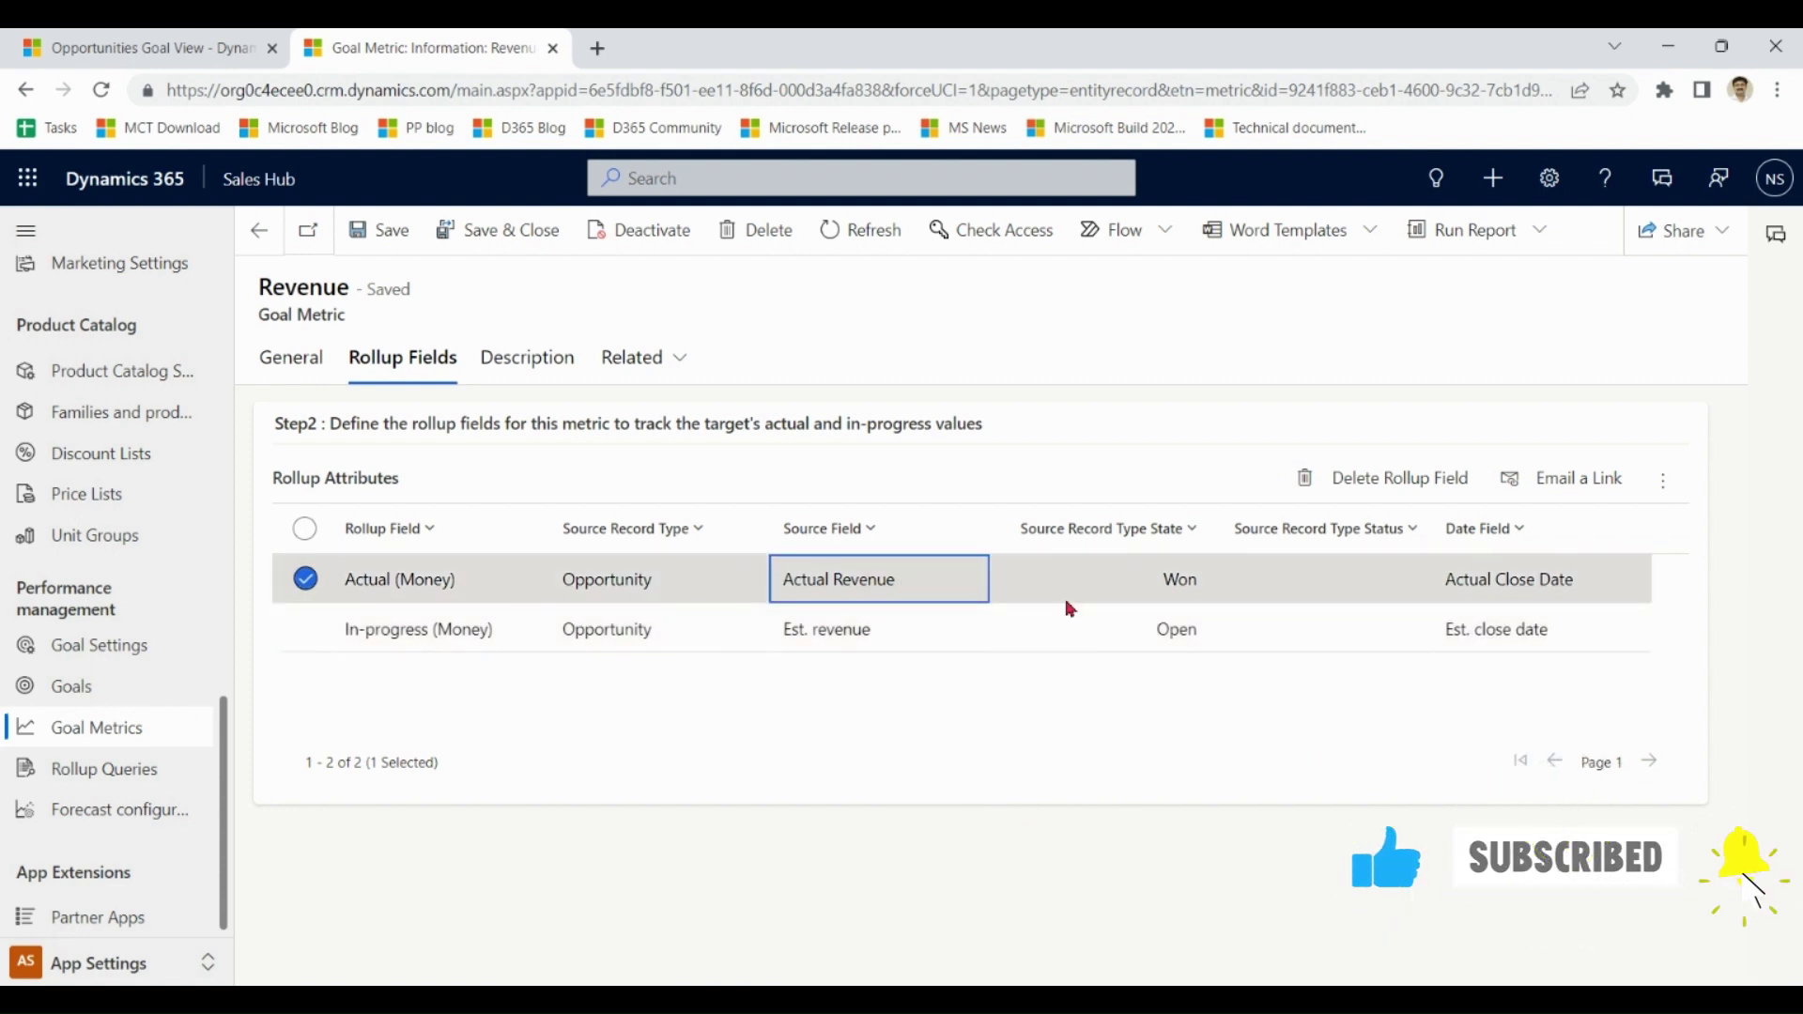
left_click(1437, 590)
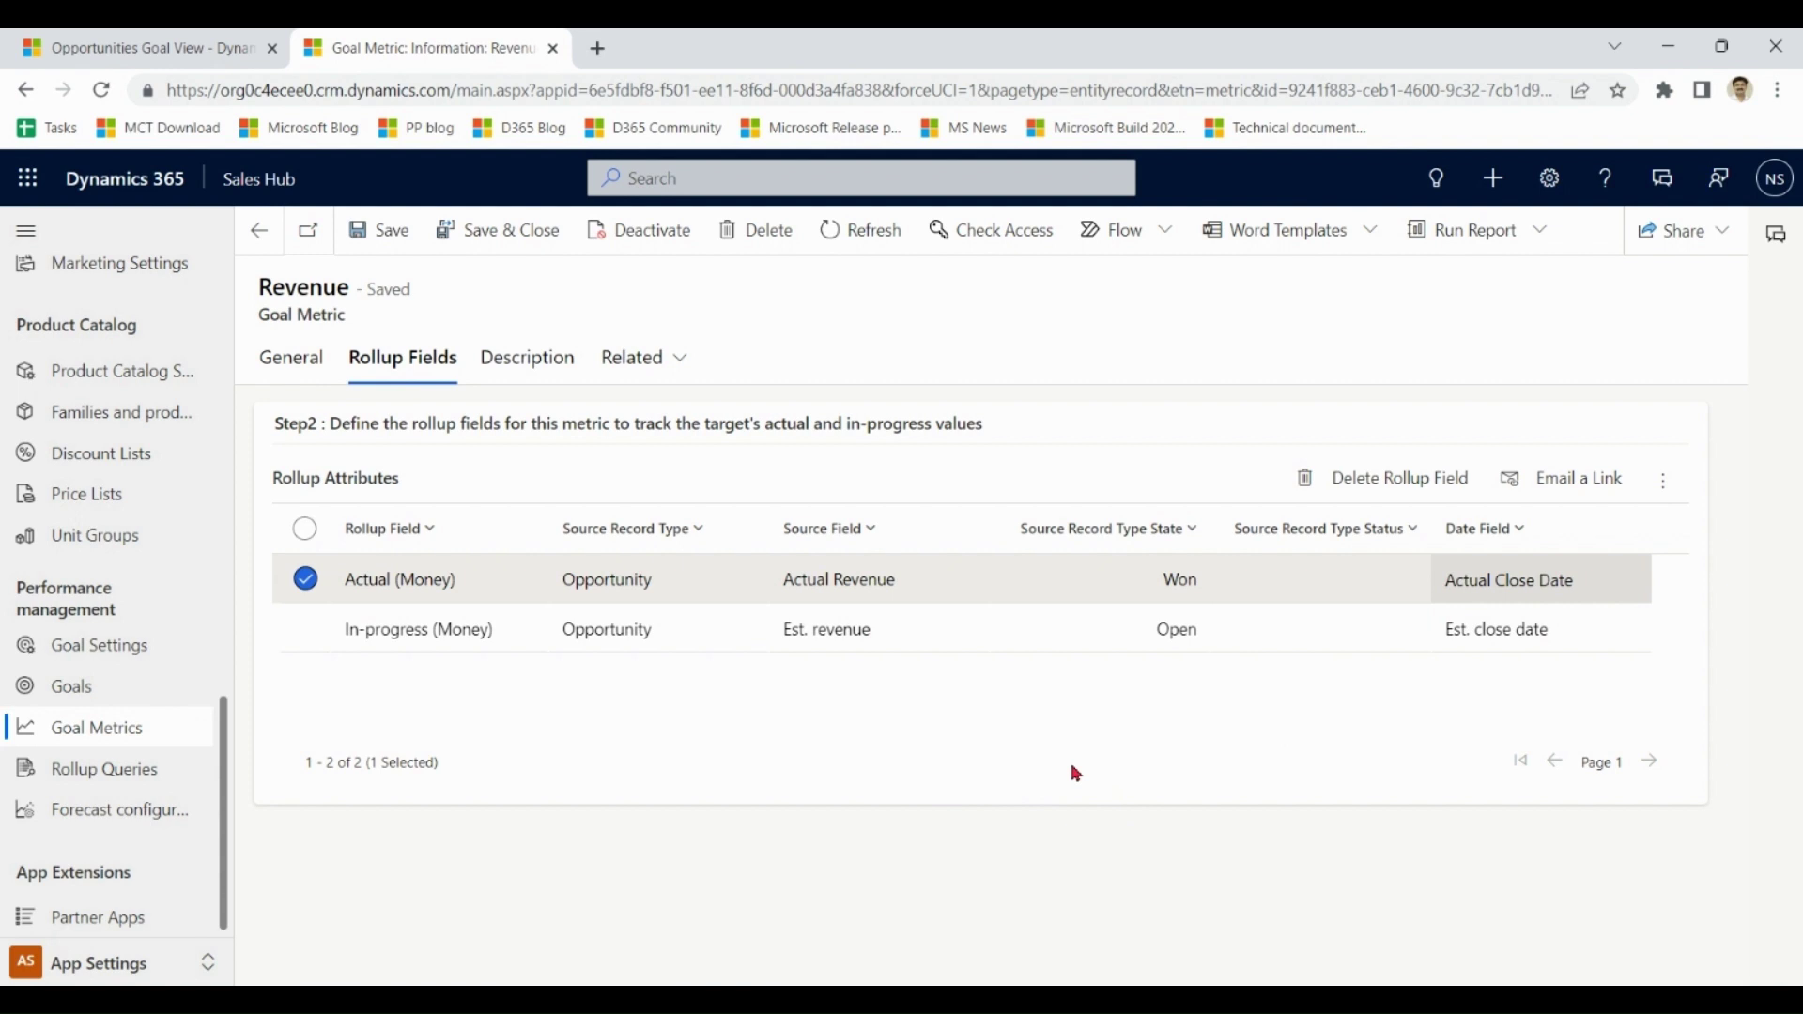
left_click(304, 579)
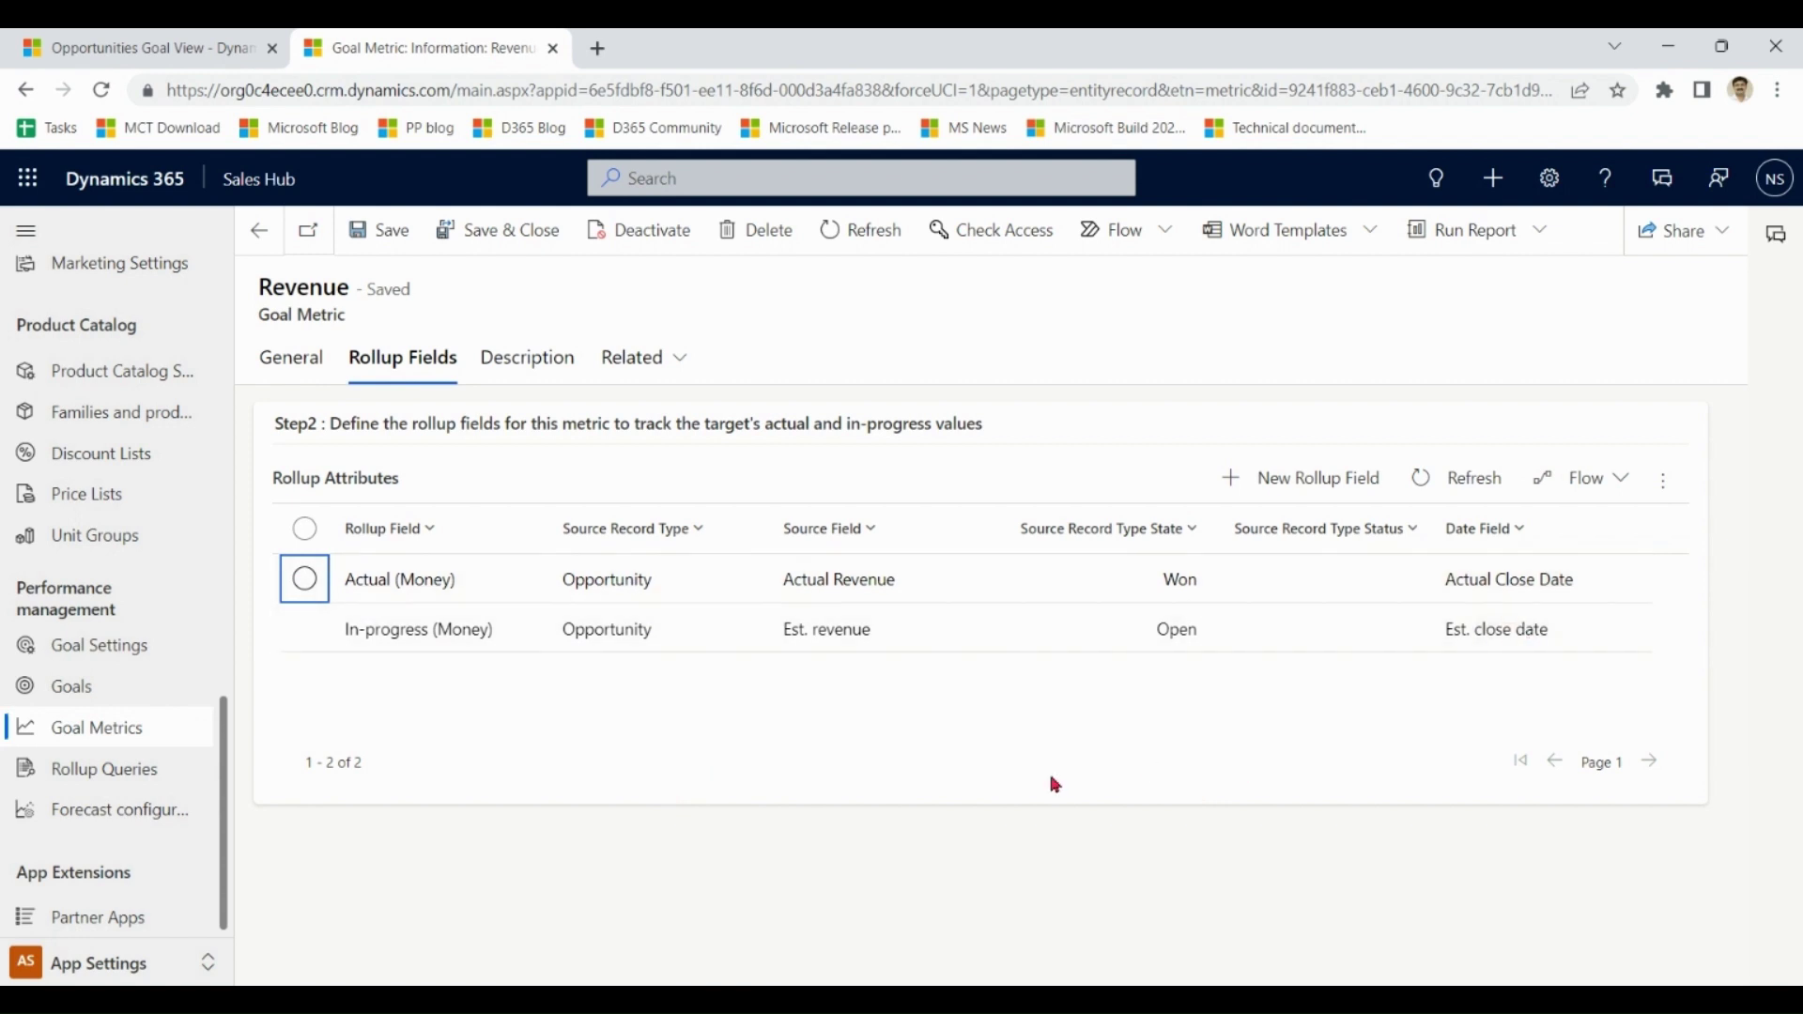
- Close the Revenue metric and return to the Sales Team Goal record
left_click(295, 370)
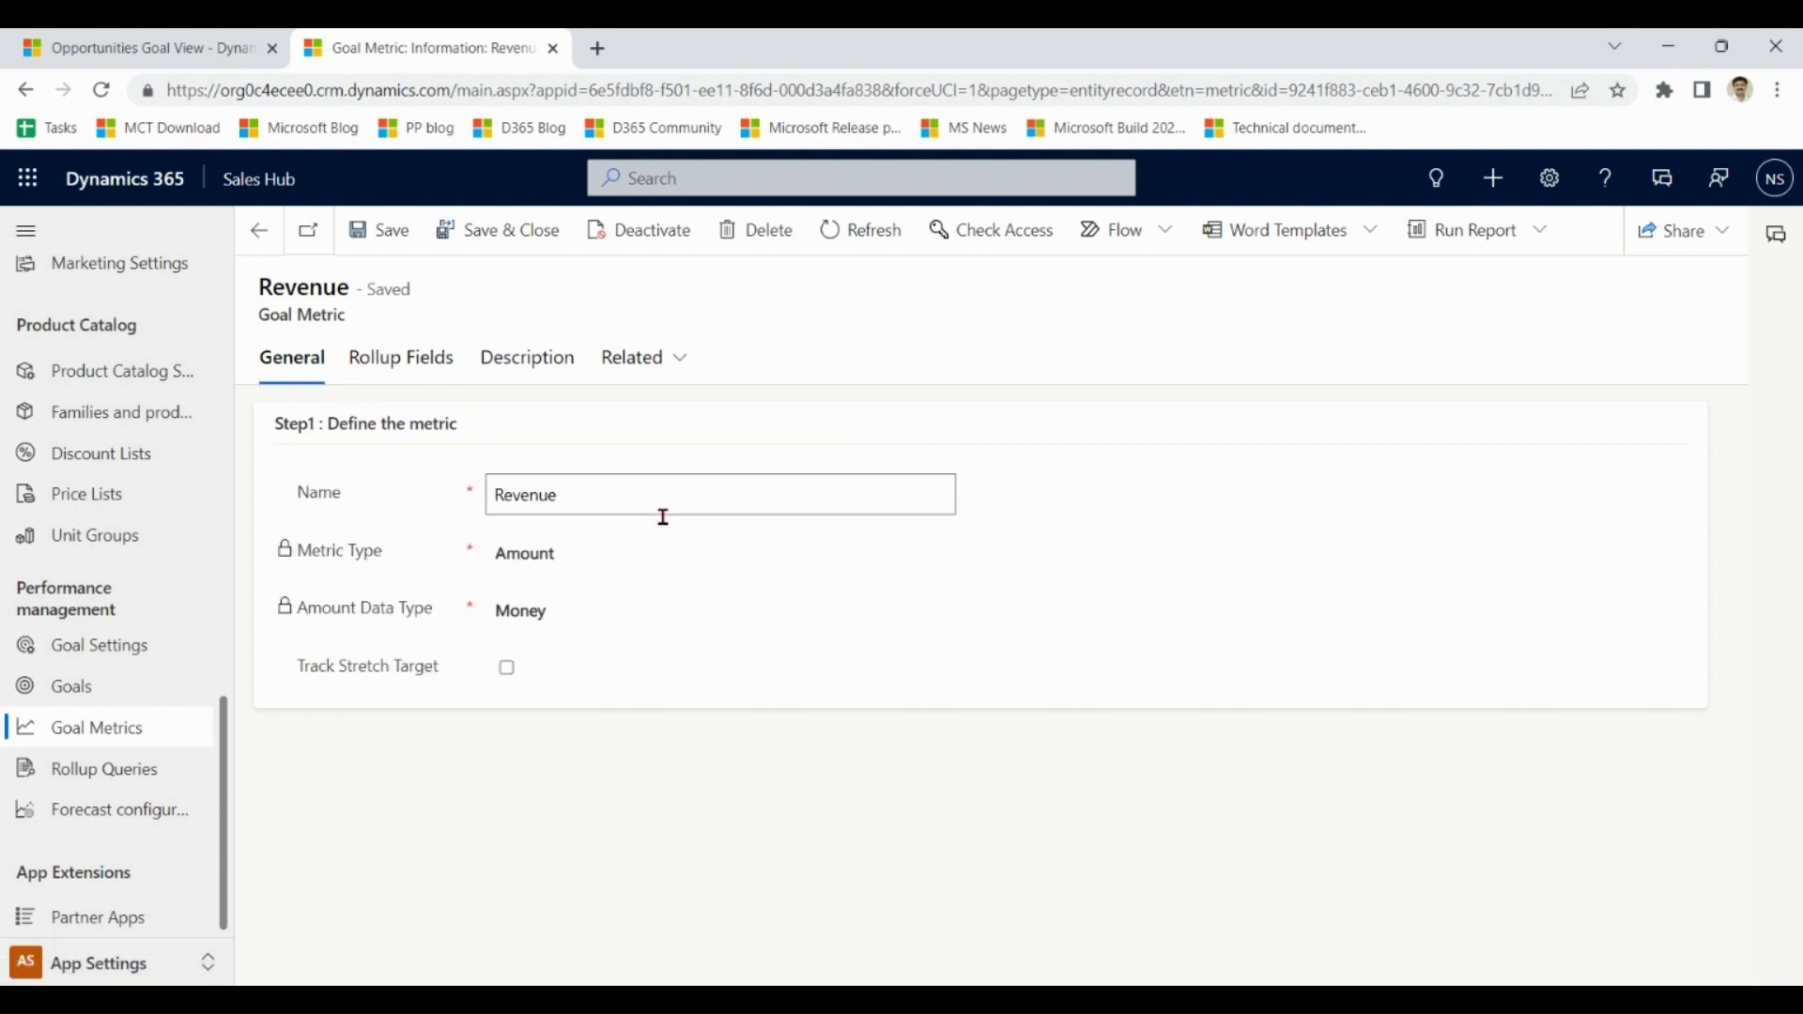
left_click(496, 239)
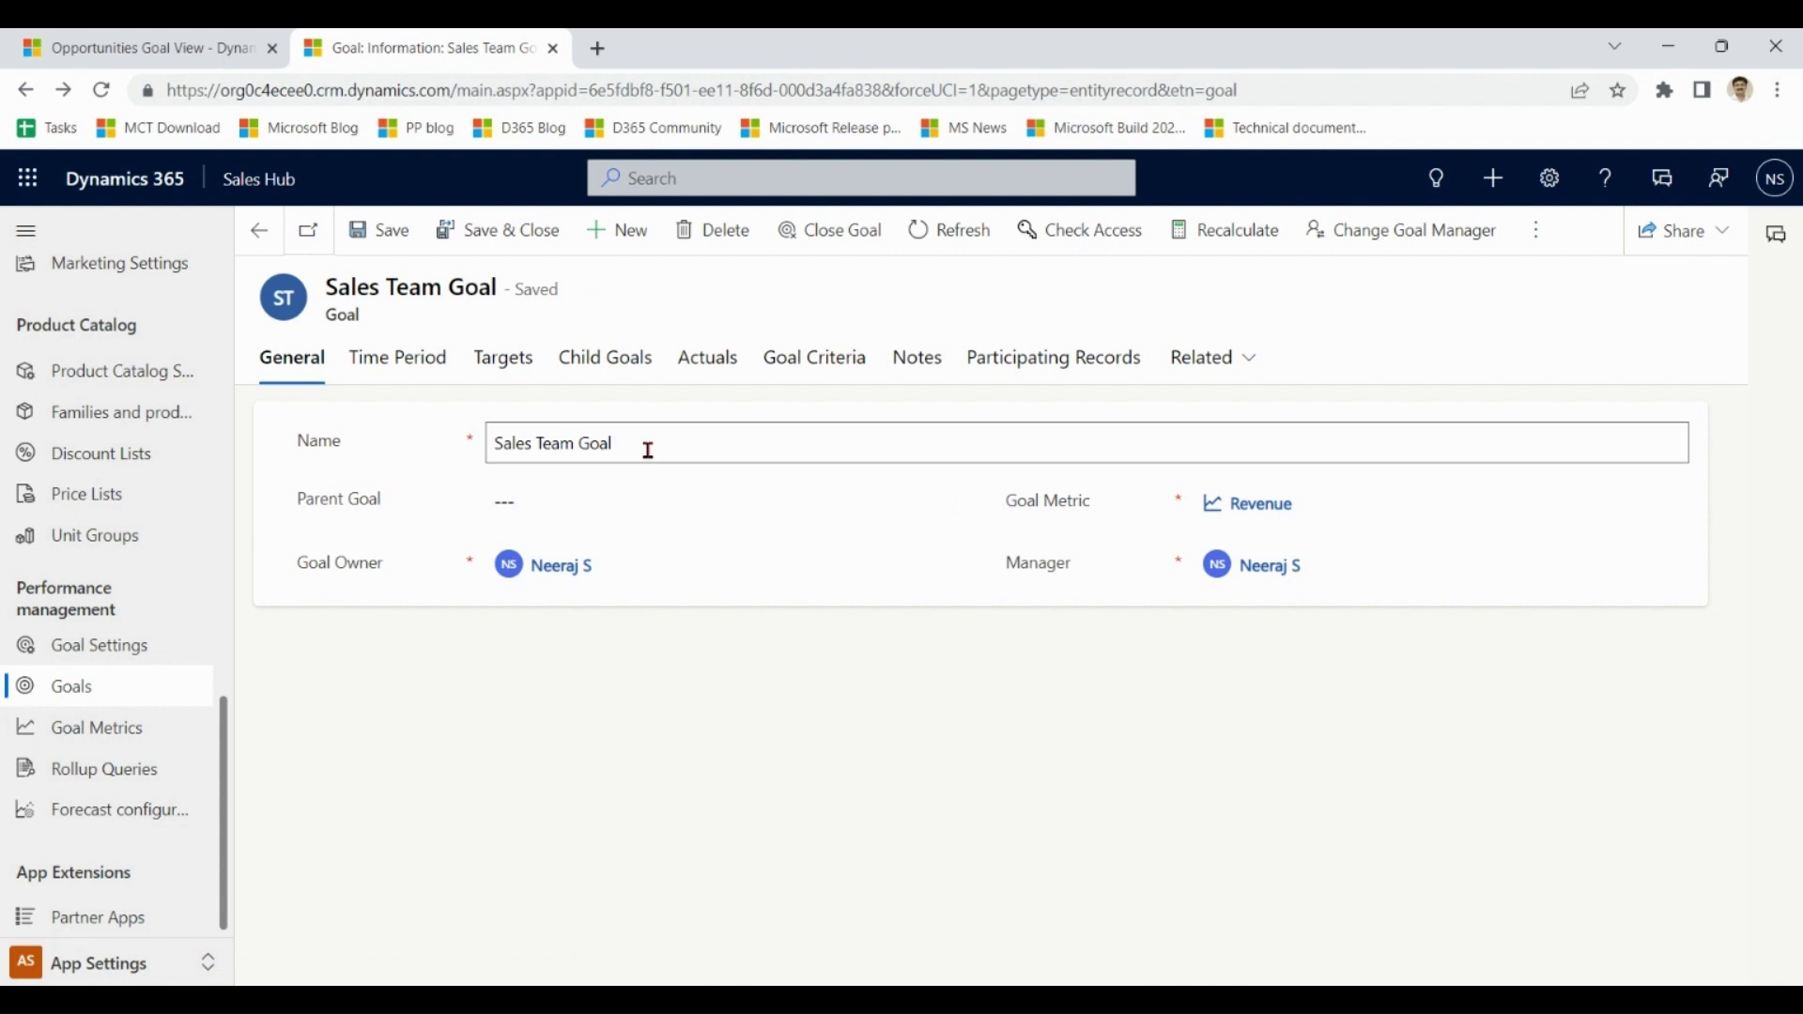
left_click_drag(753, 447, 493, 443)
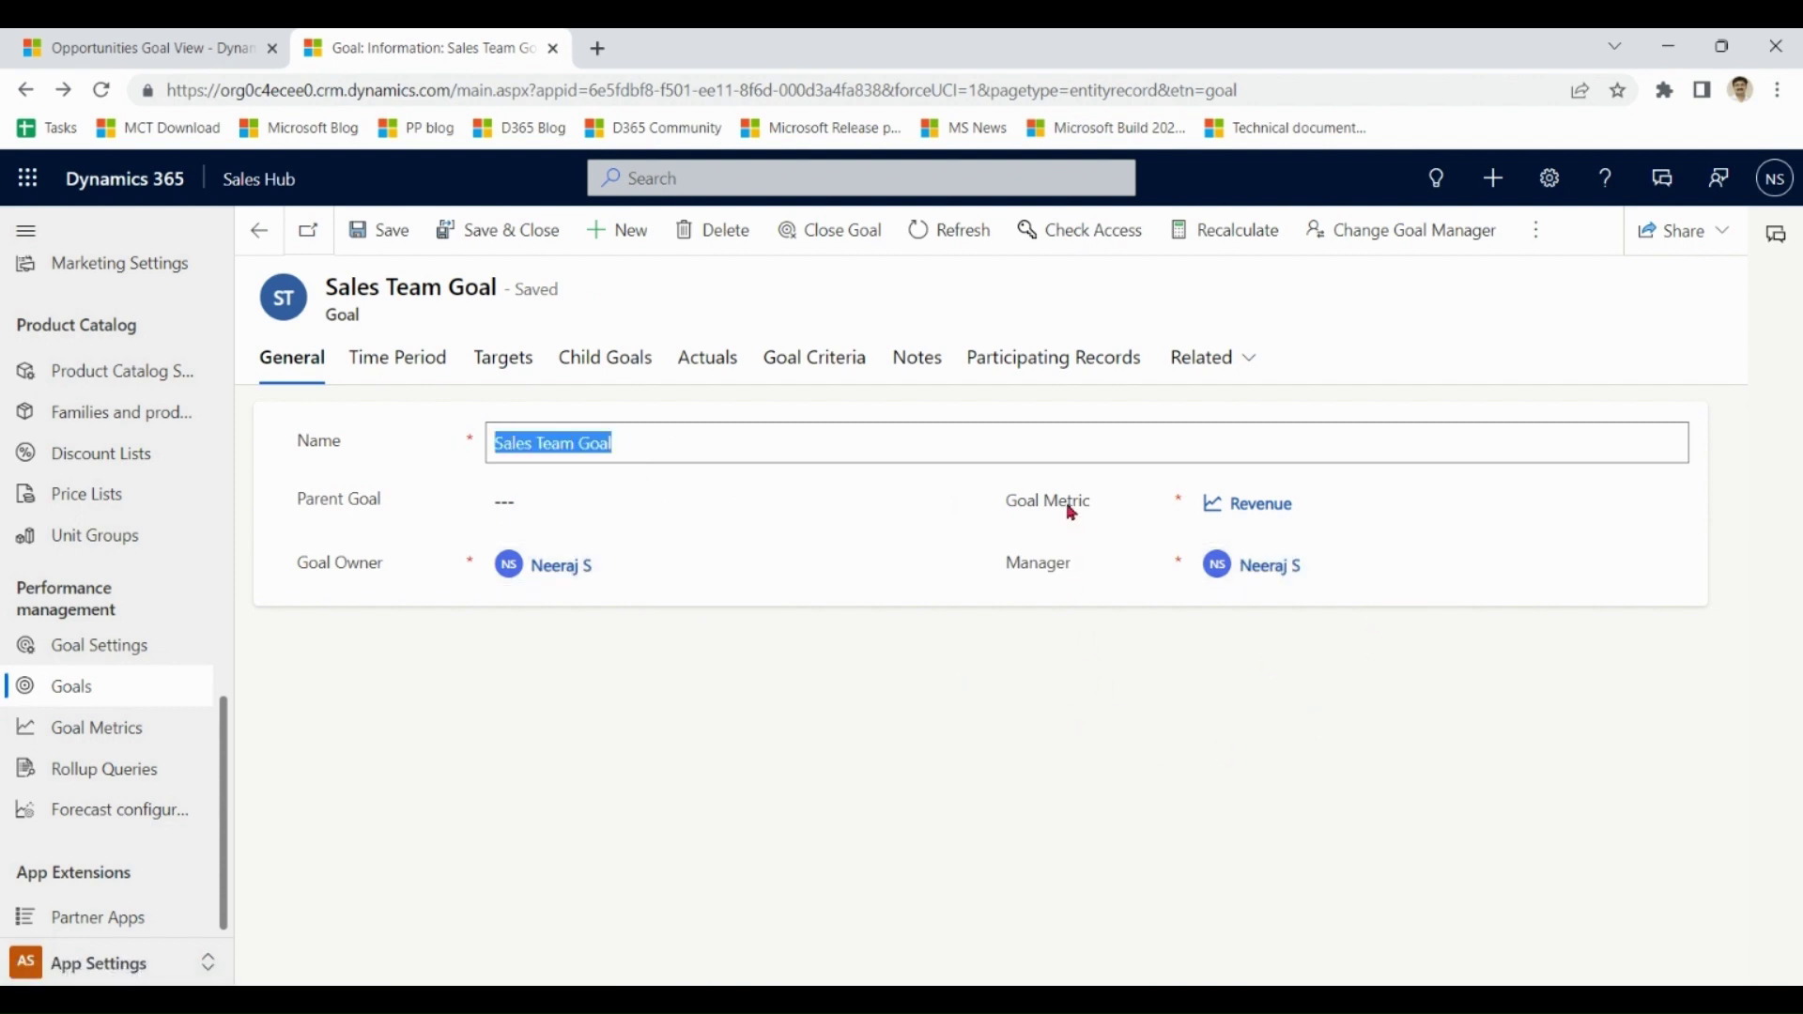
- Review the goal's Time Period: Fiscal Period type, Quarter 2, FY2023
left_click(420, 361)
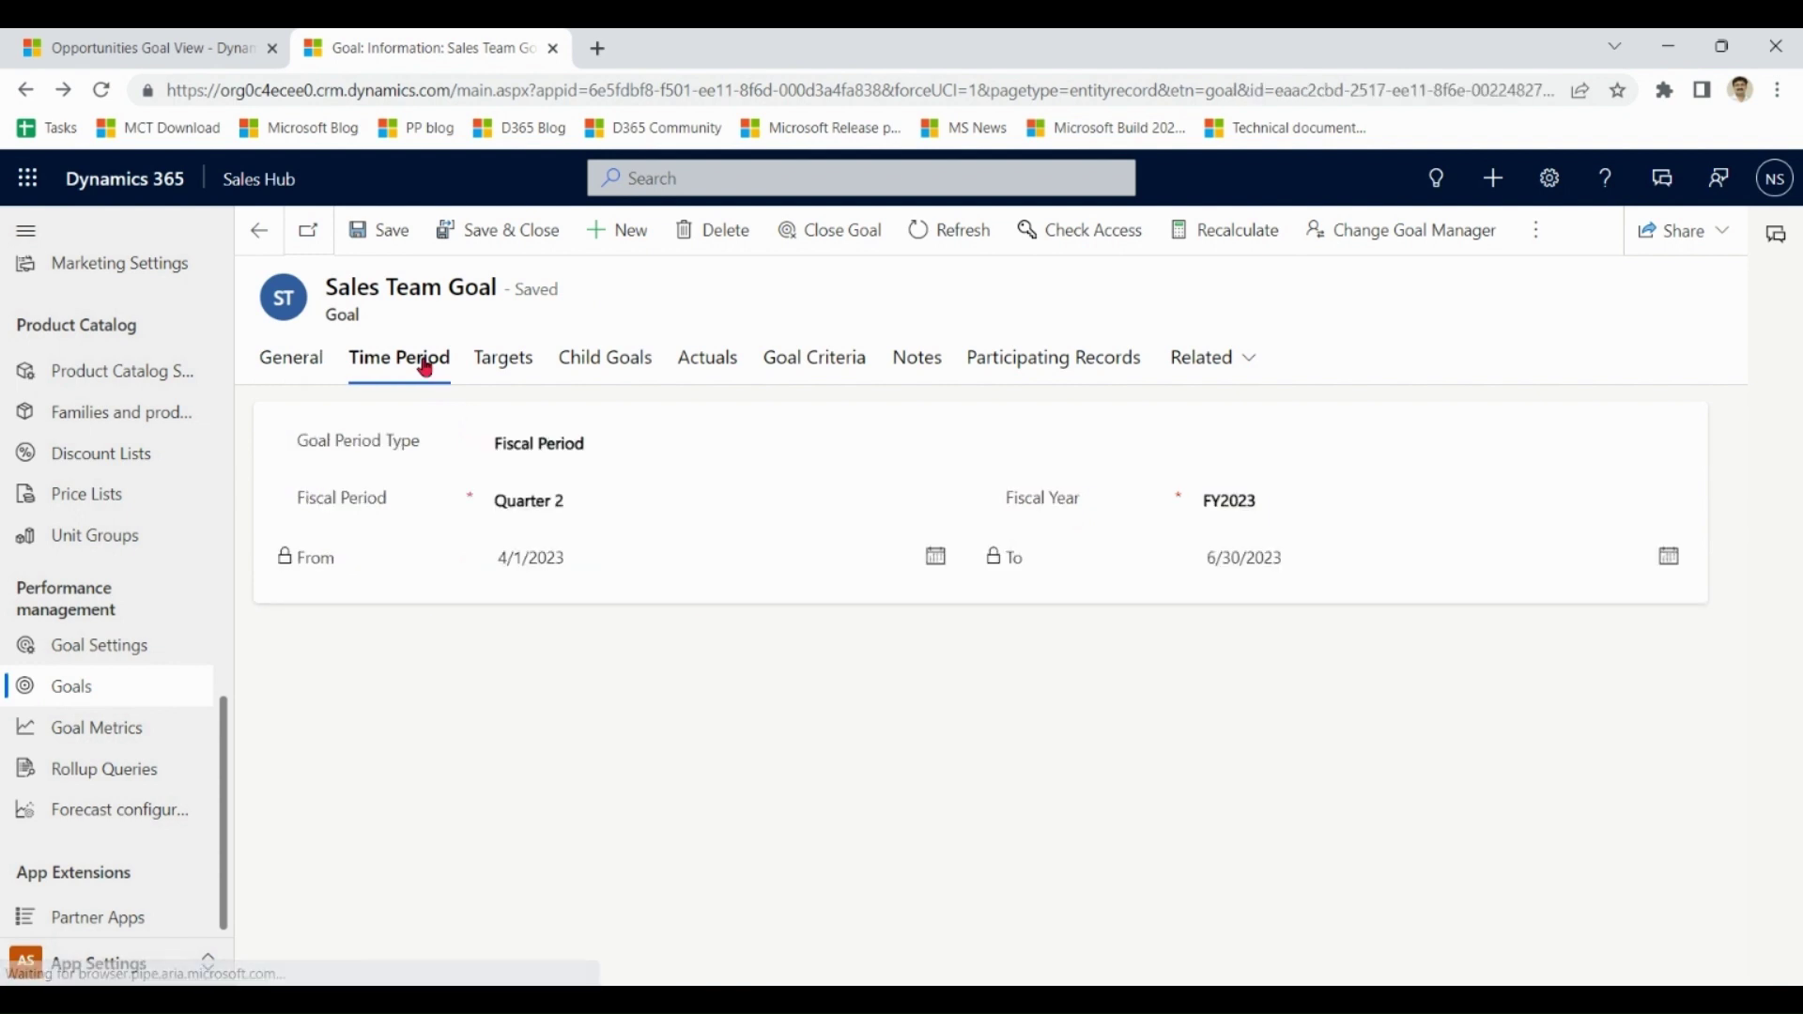
left_click(683, 455)
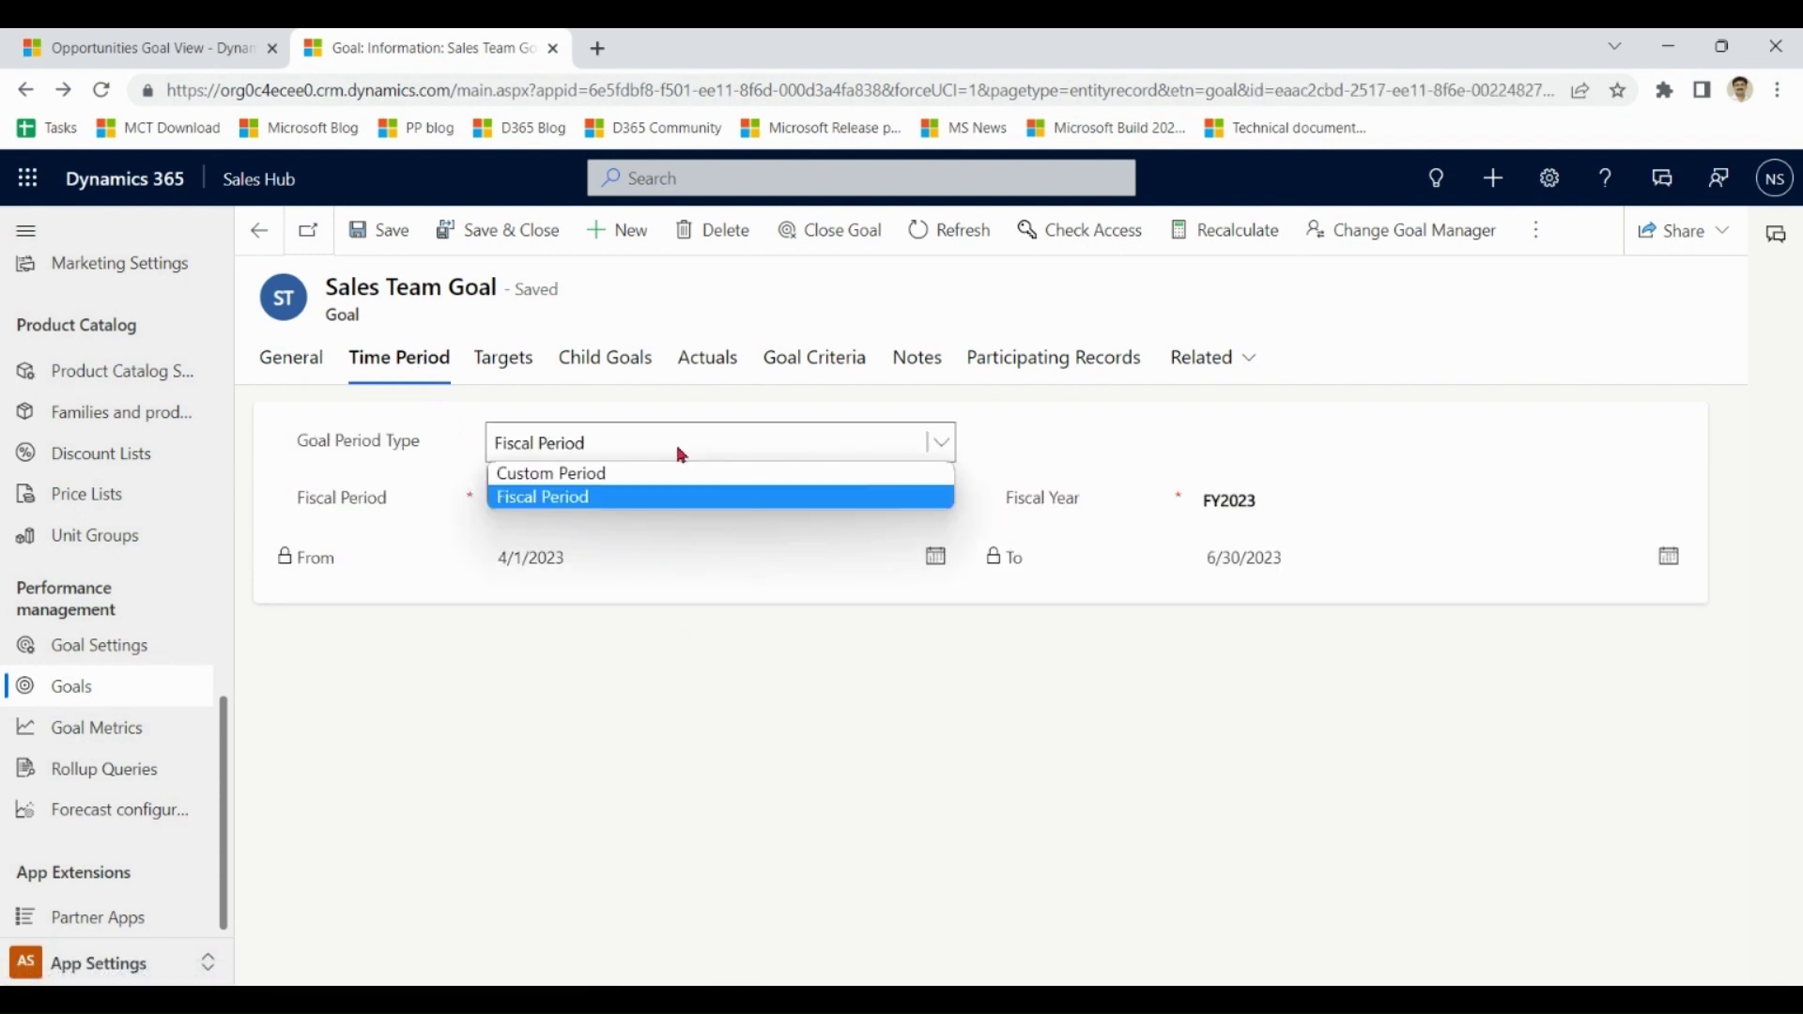
left_click(678, 452)
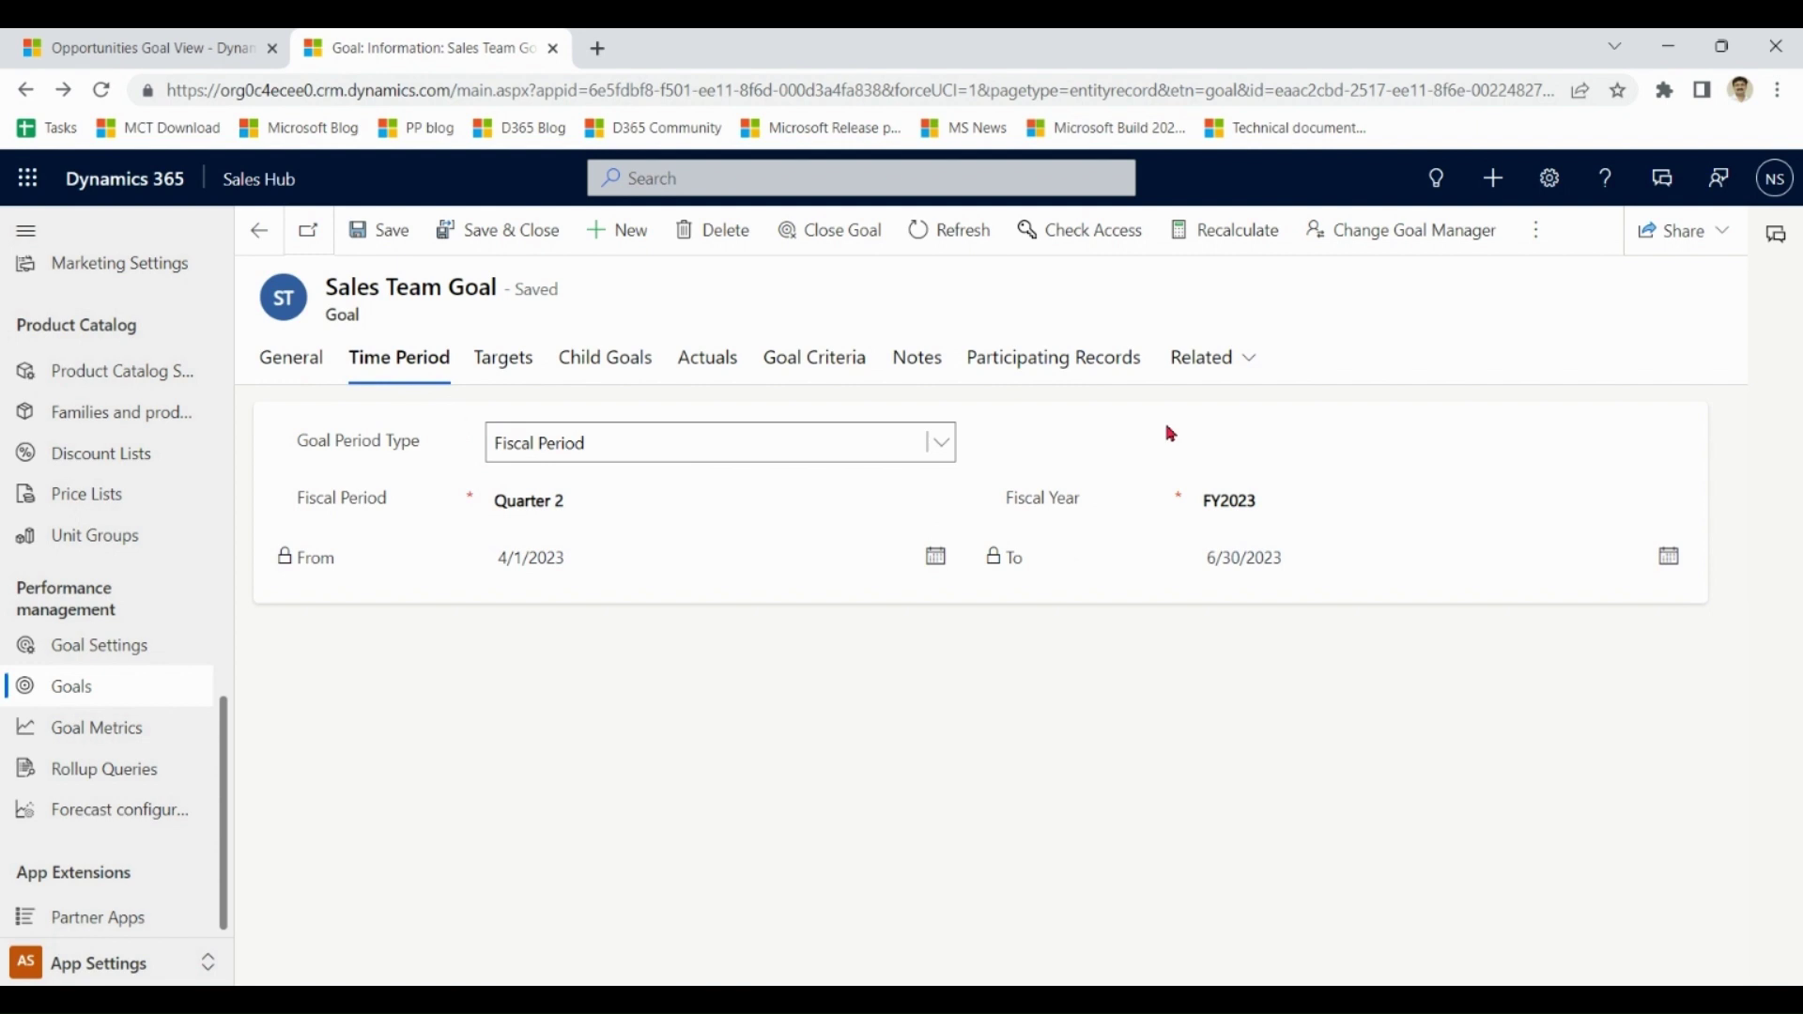
left_click(865, 506)
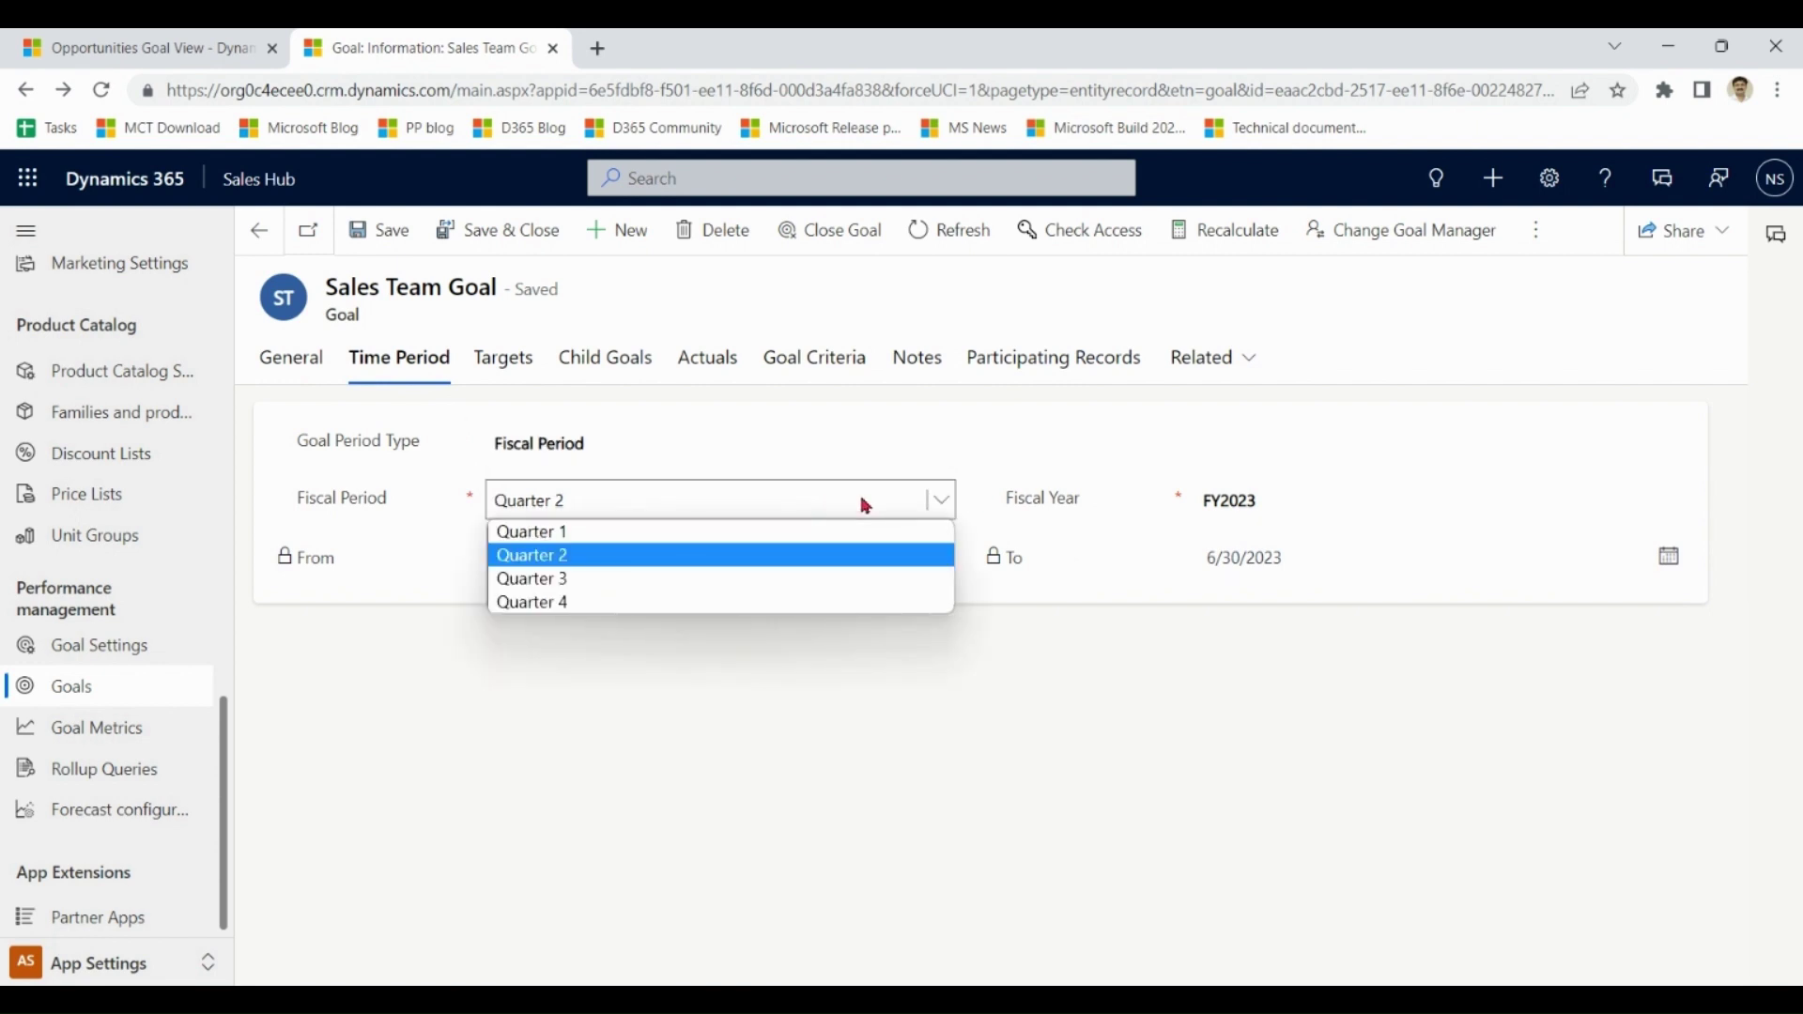
left_click(866, 506)
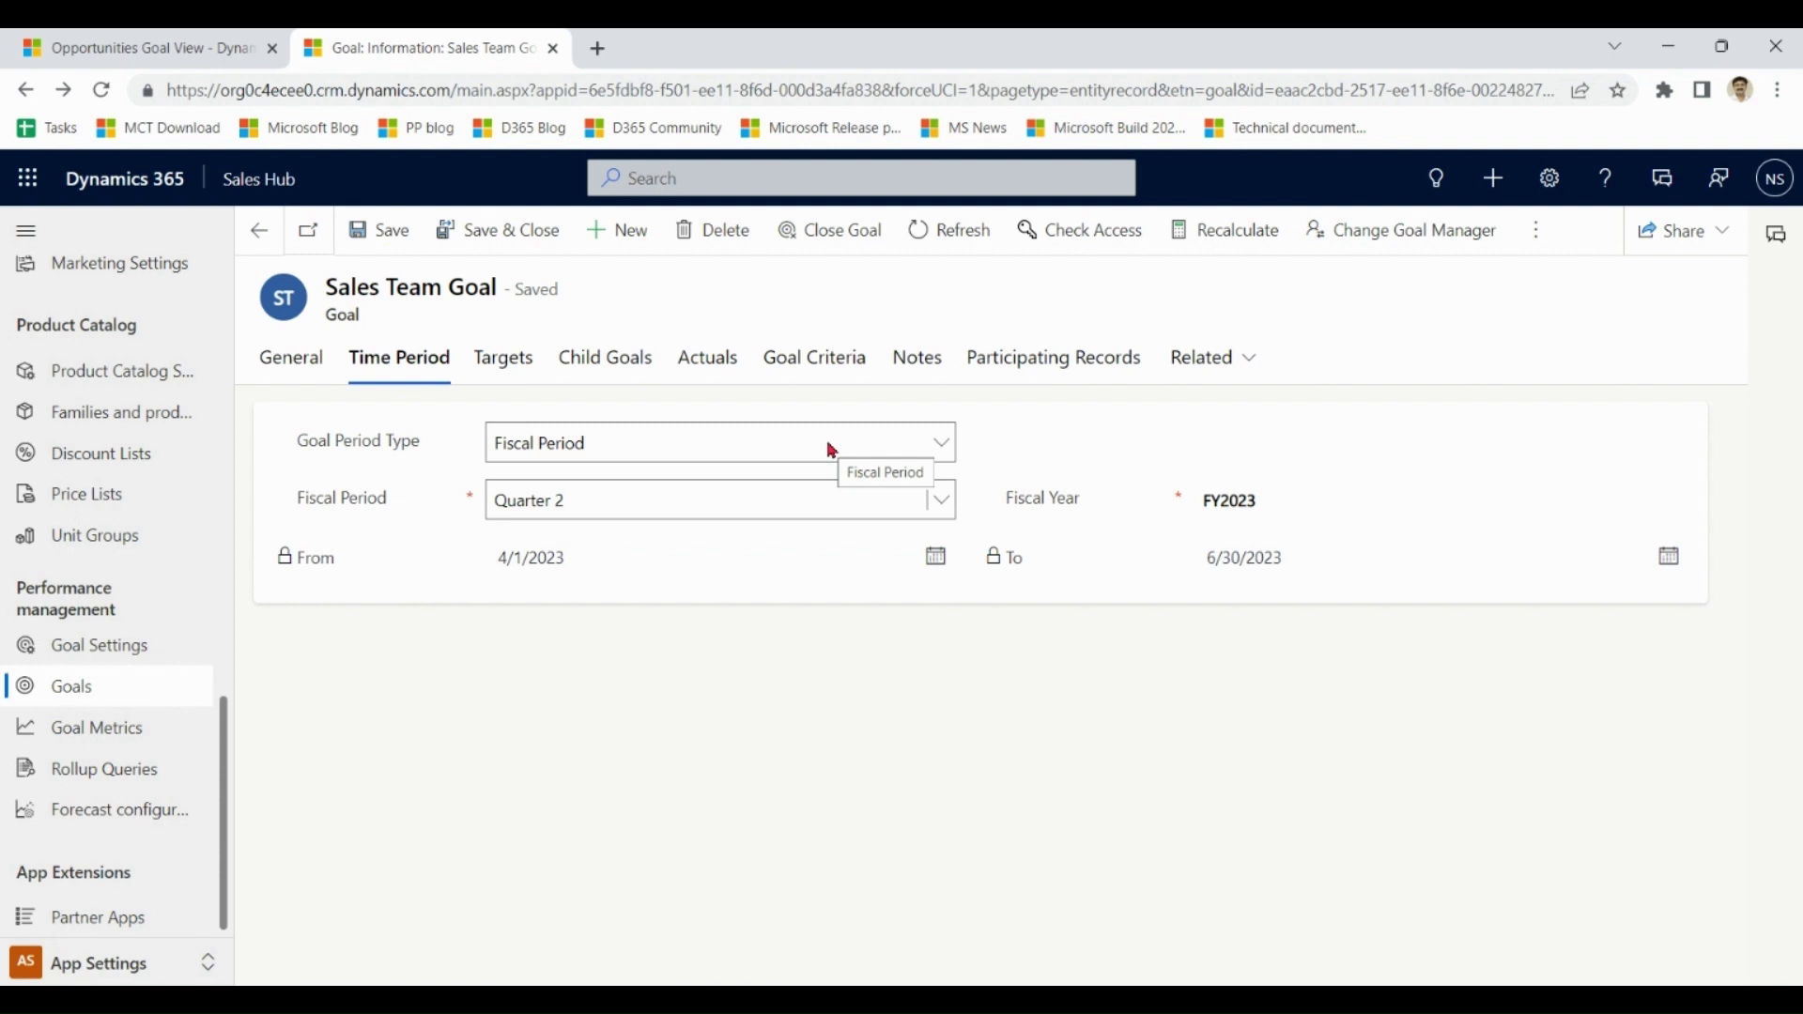
left_click(833, 451)
- Set a Custom Period from 6/1/2023 to 8/31/2023, save, and confirm the subordinate-goal prompt
left_click(765, 474)
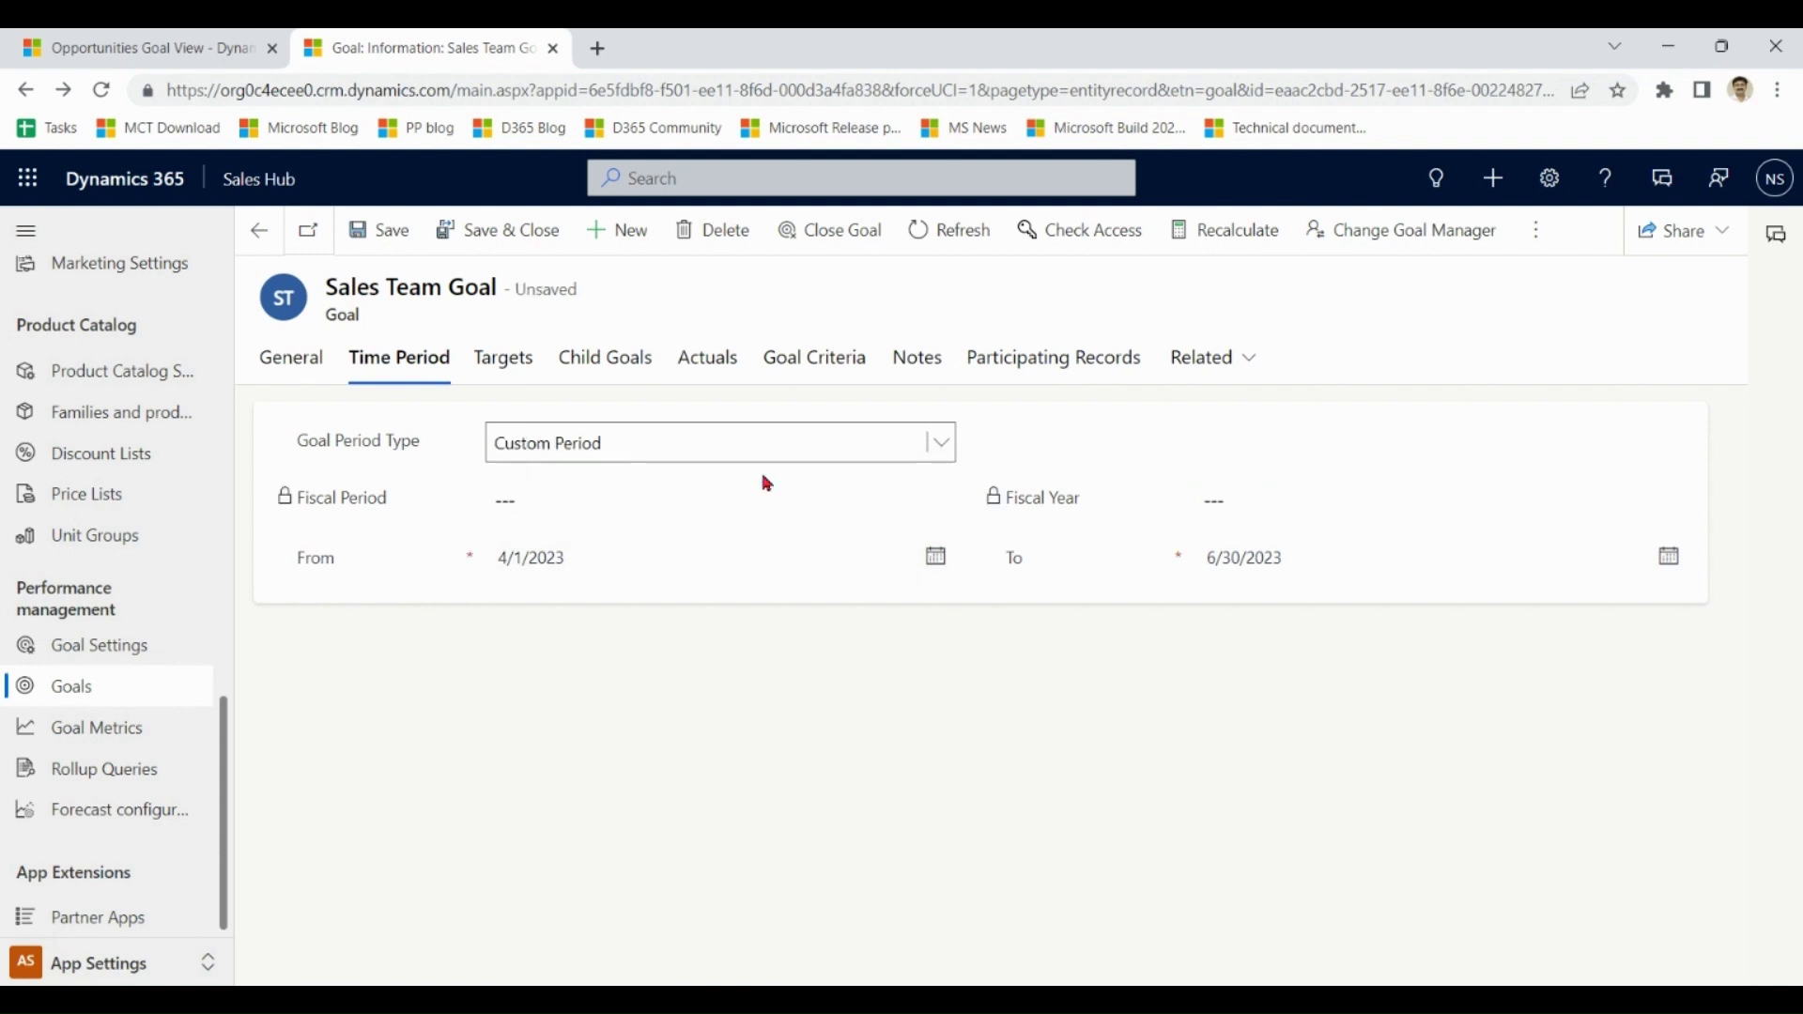
left_click(934, 562)
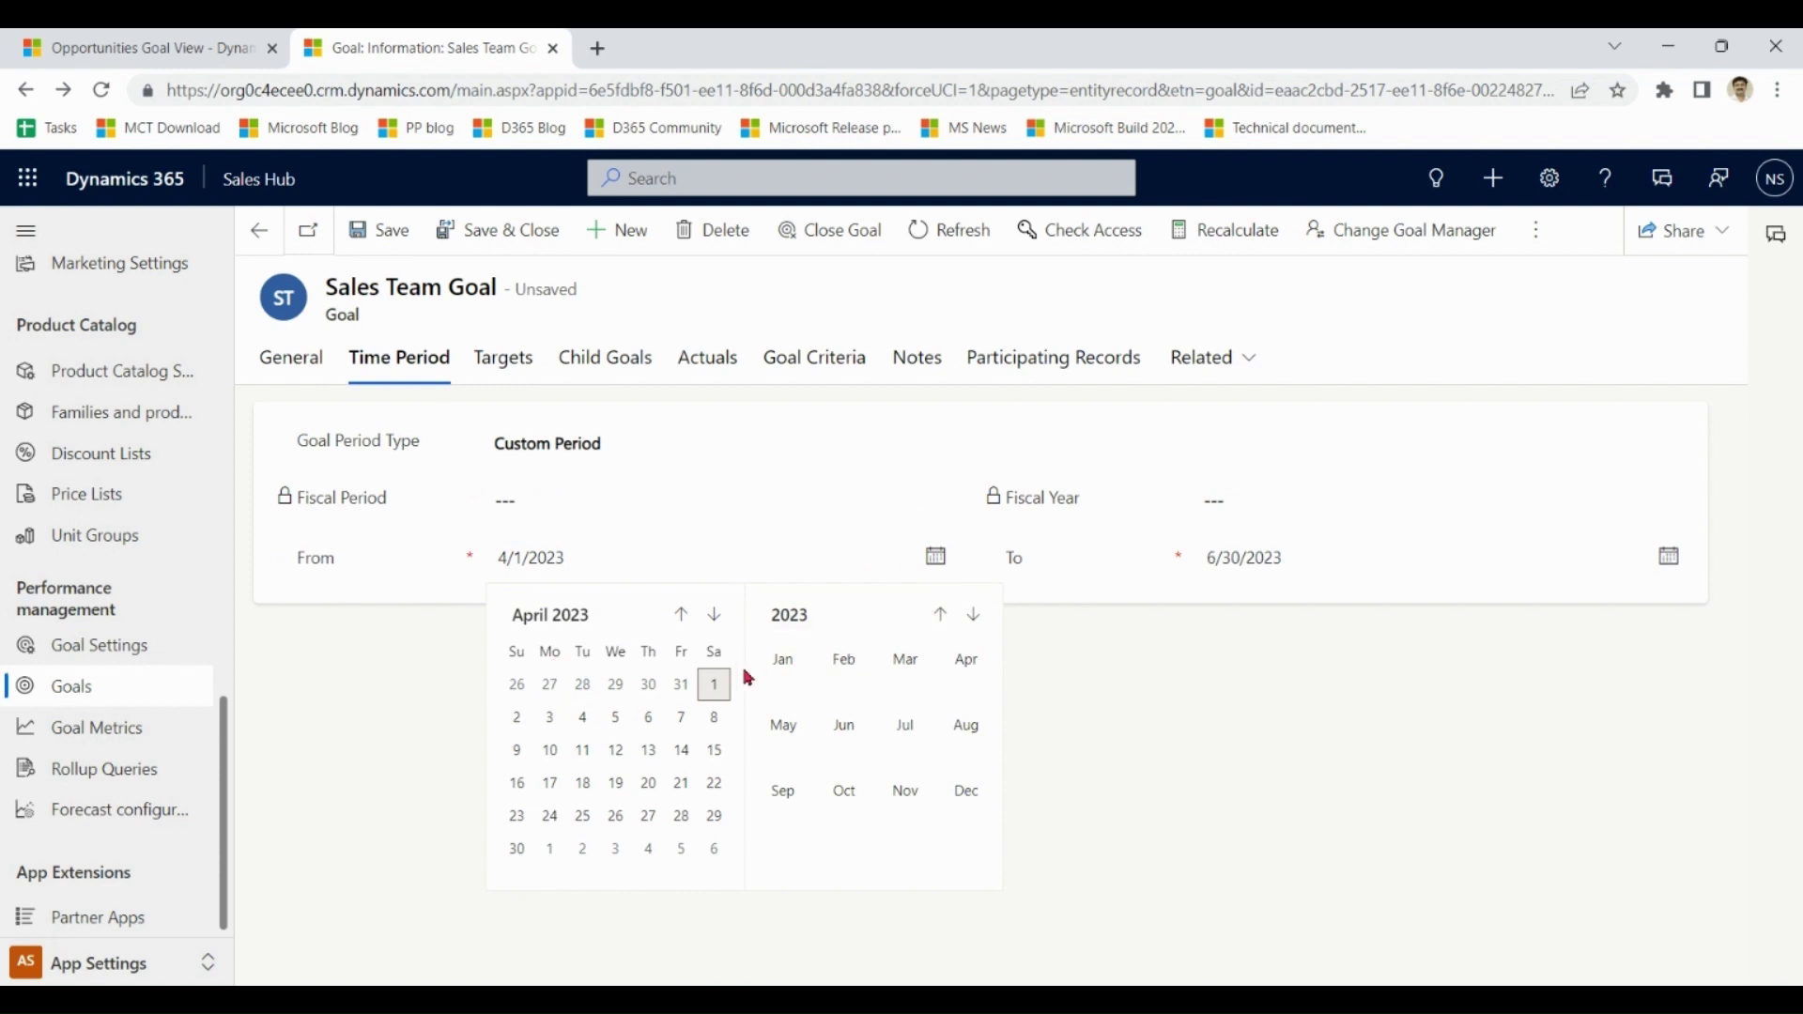
left_click(832, 742)
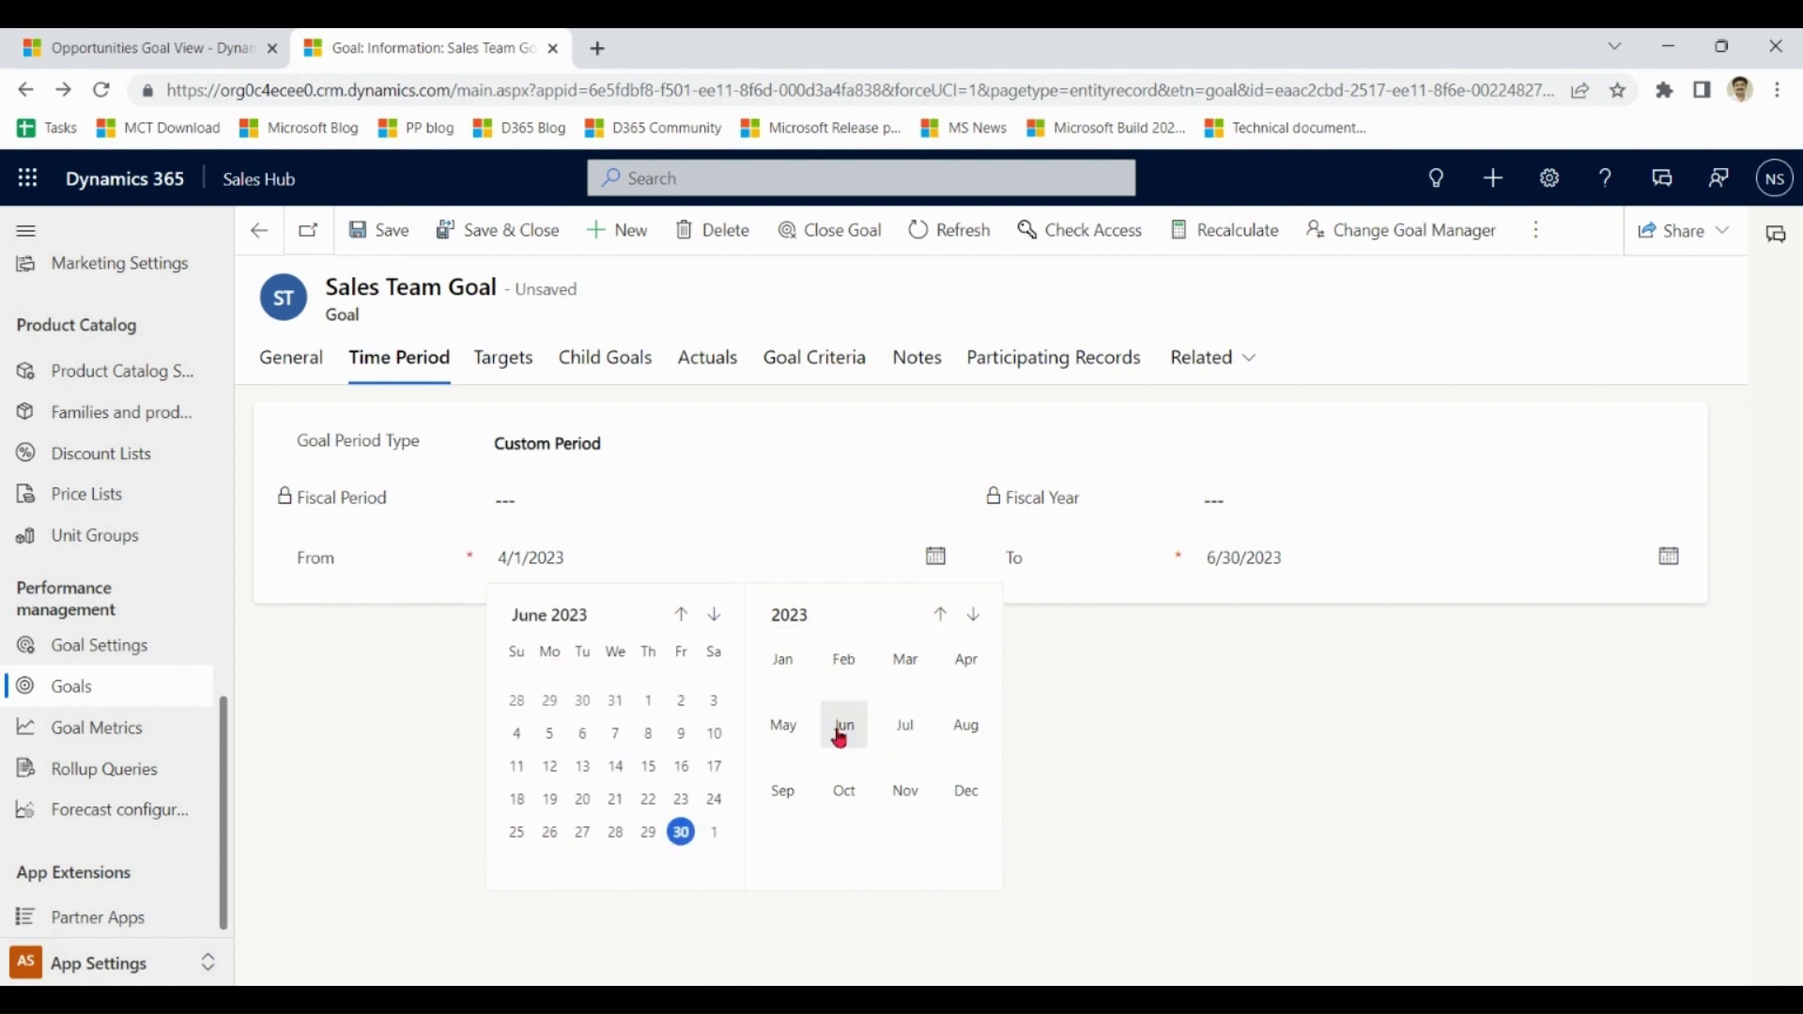
left_click(650, 705)
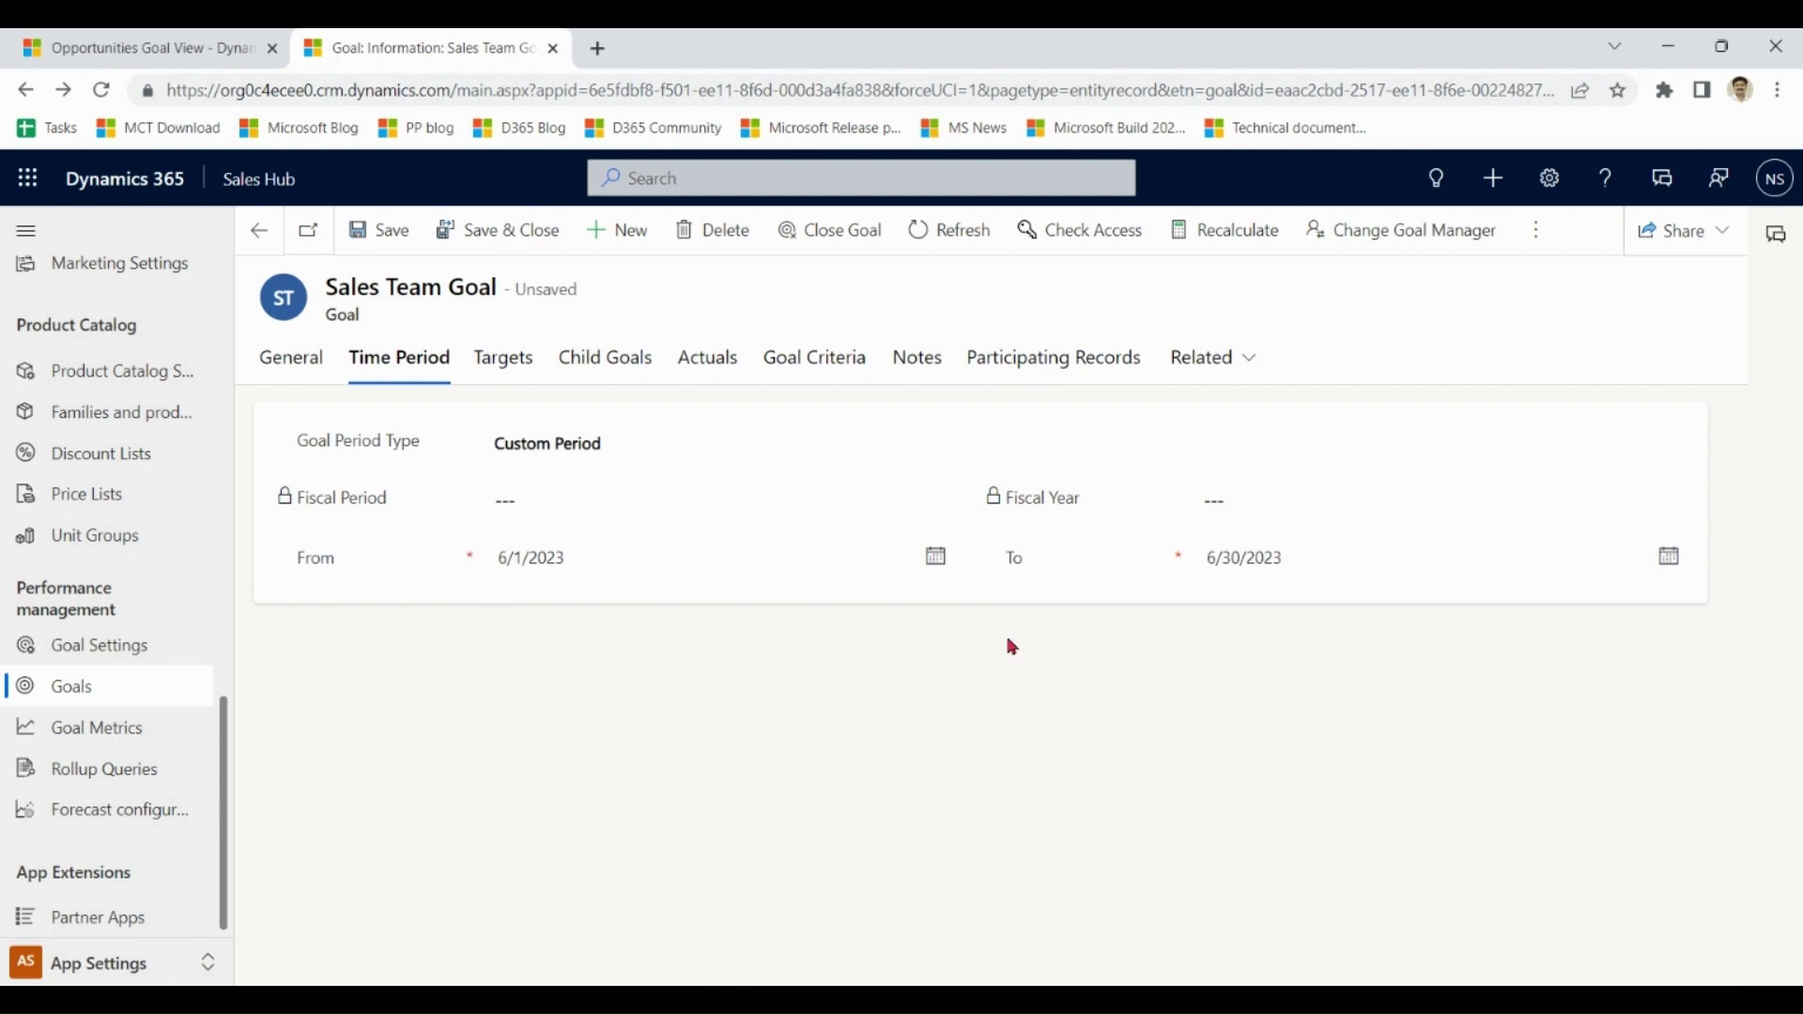
left_click(1678, 564)
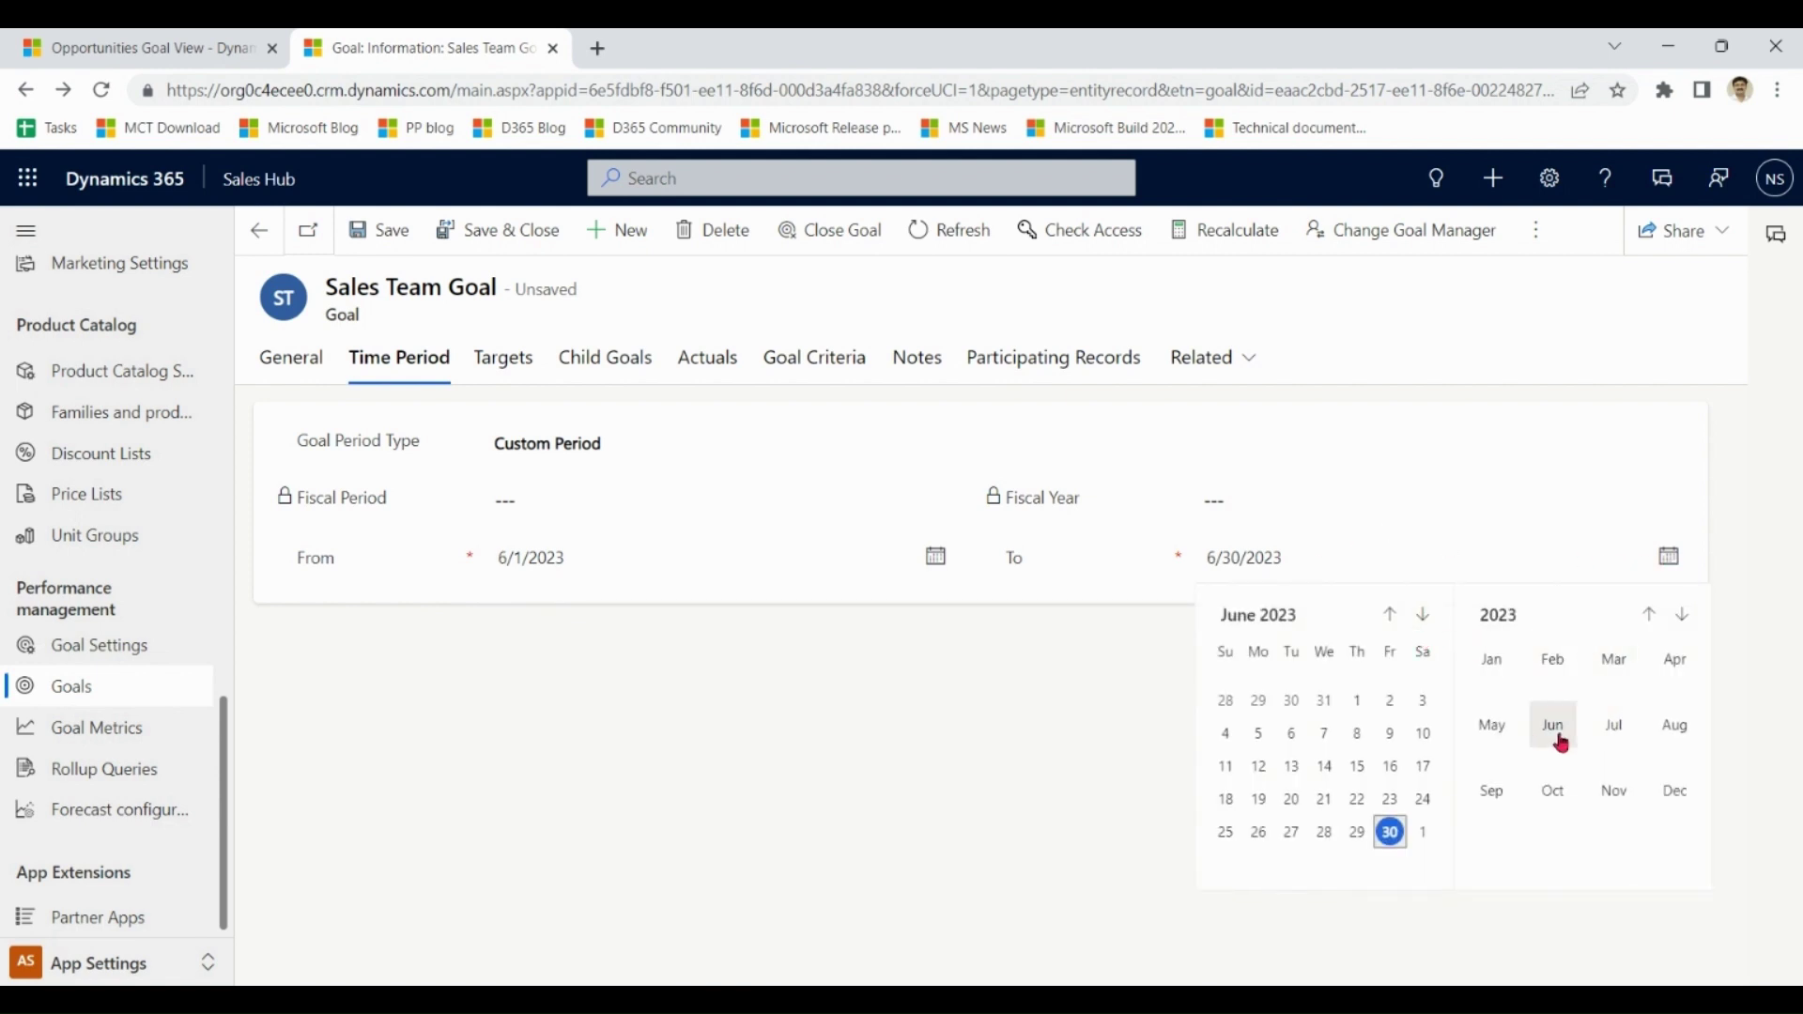
left_click(1676, 728)
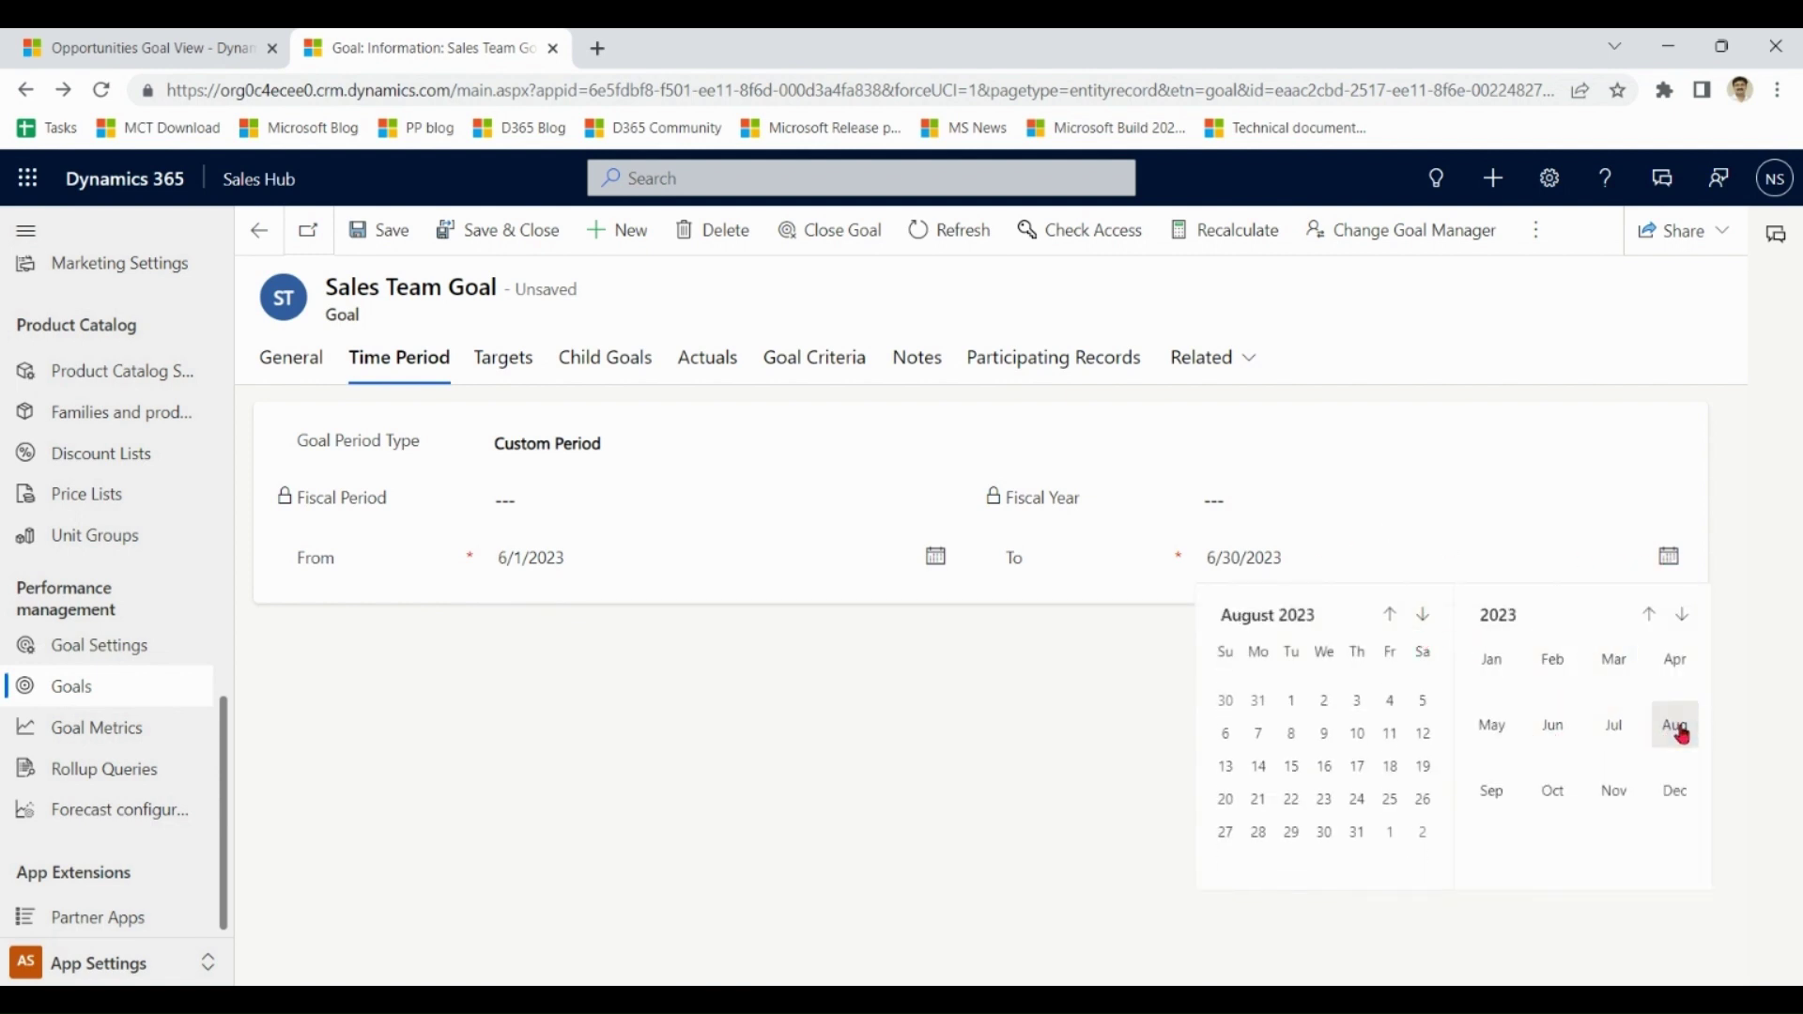
left_click(1358, 836)
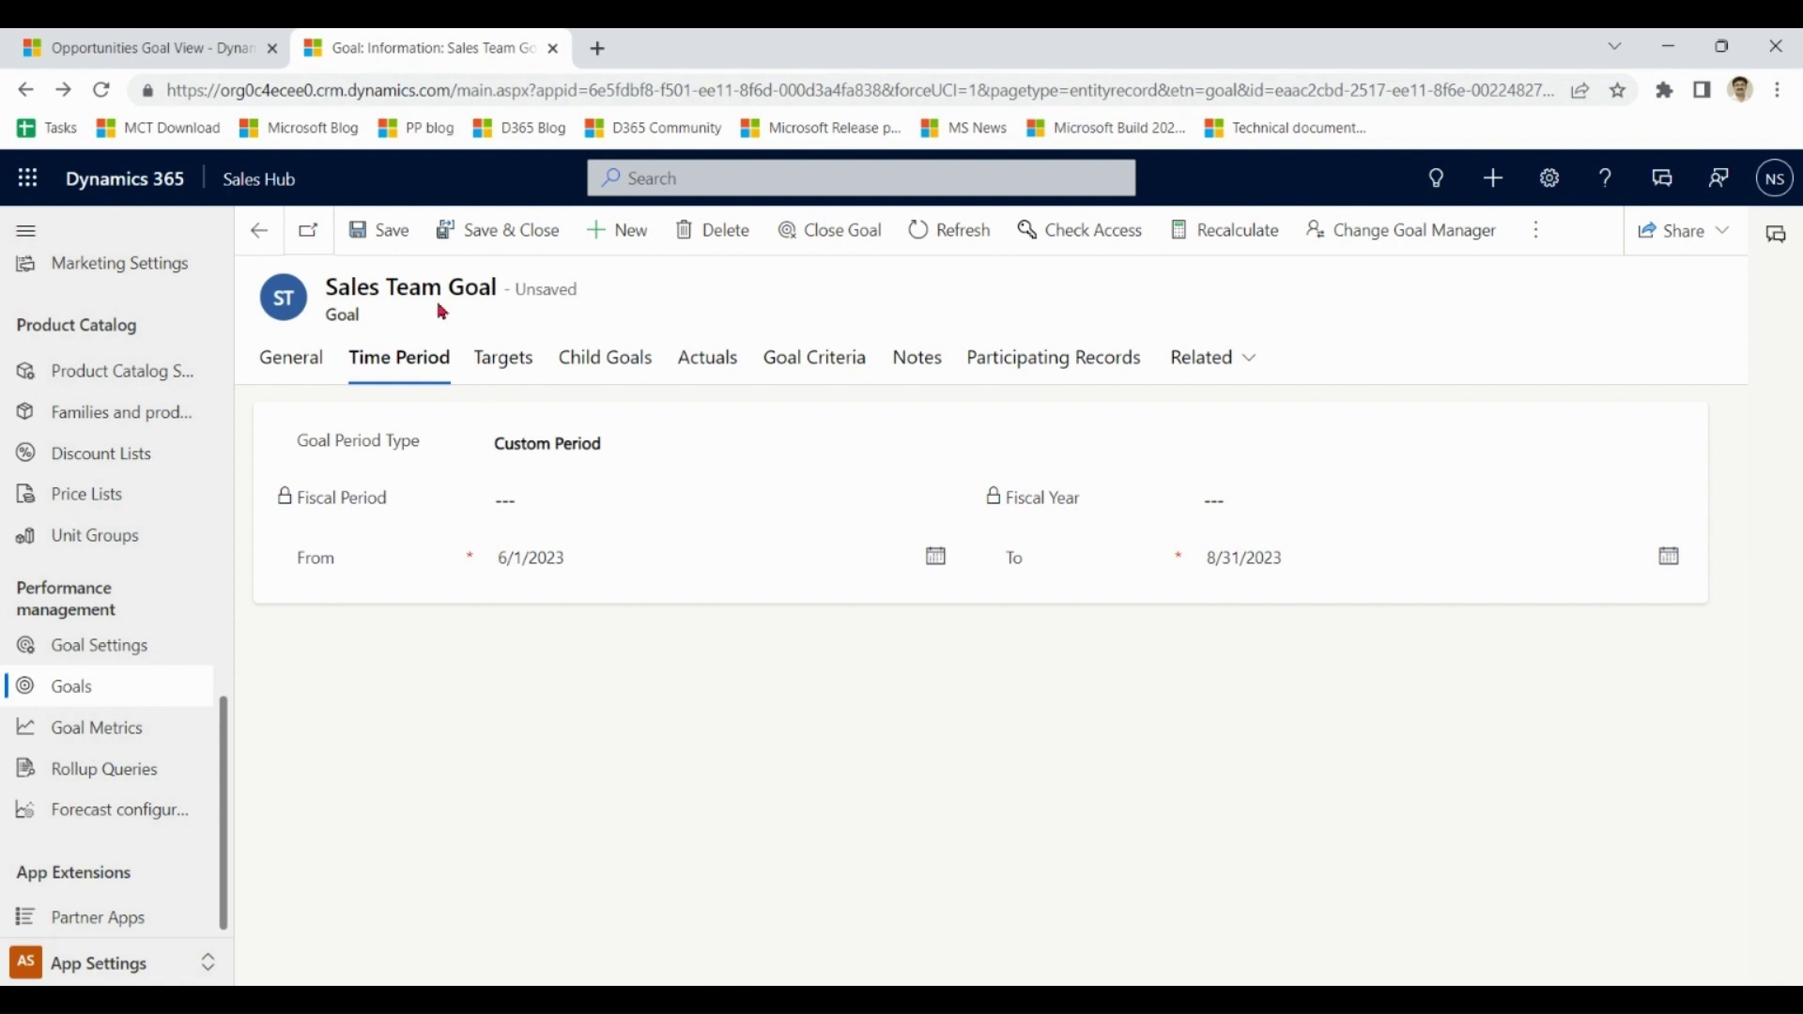
left_click(373, 237)
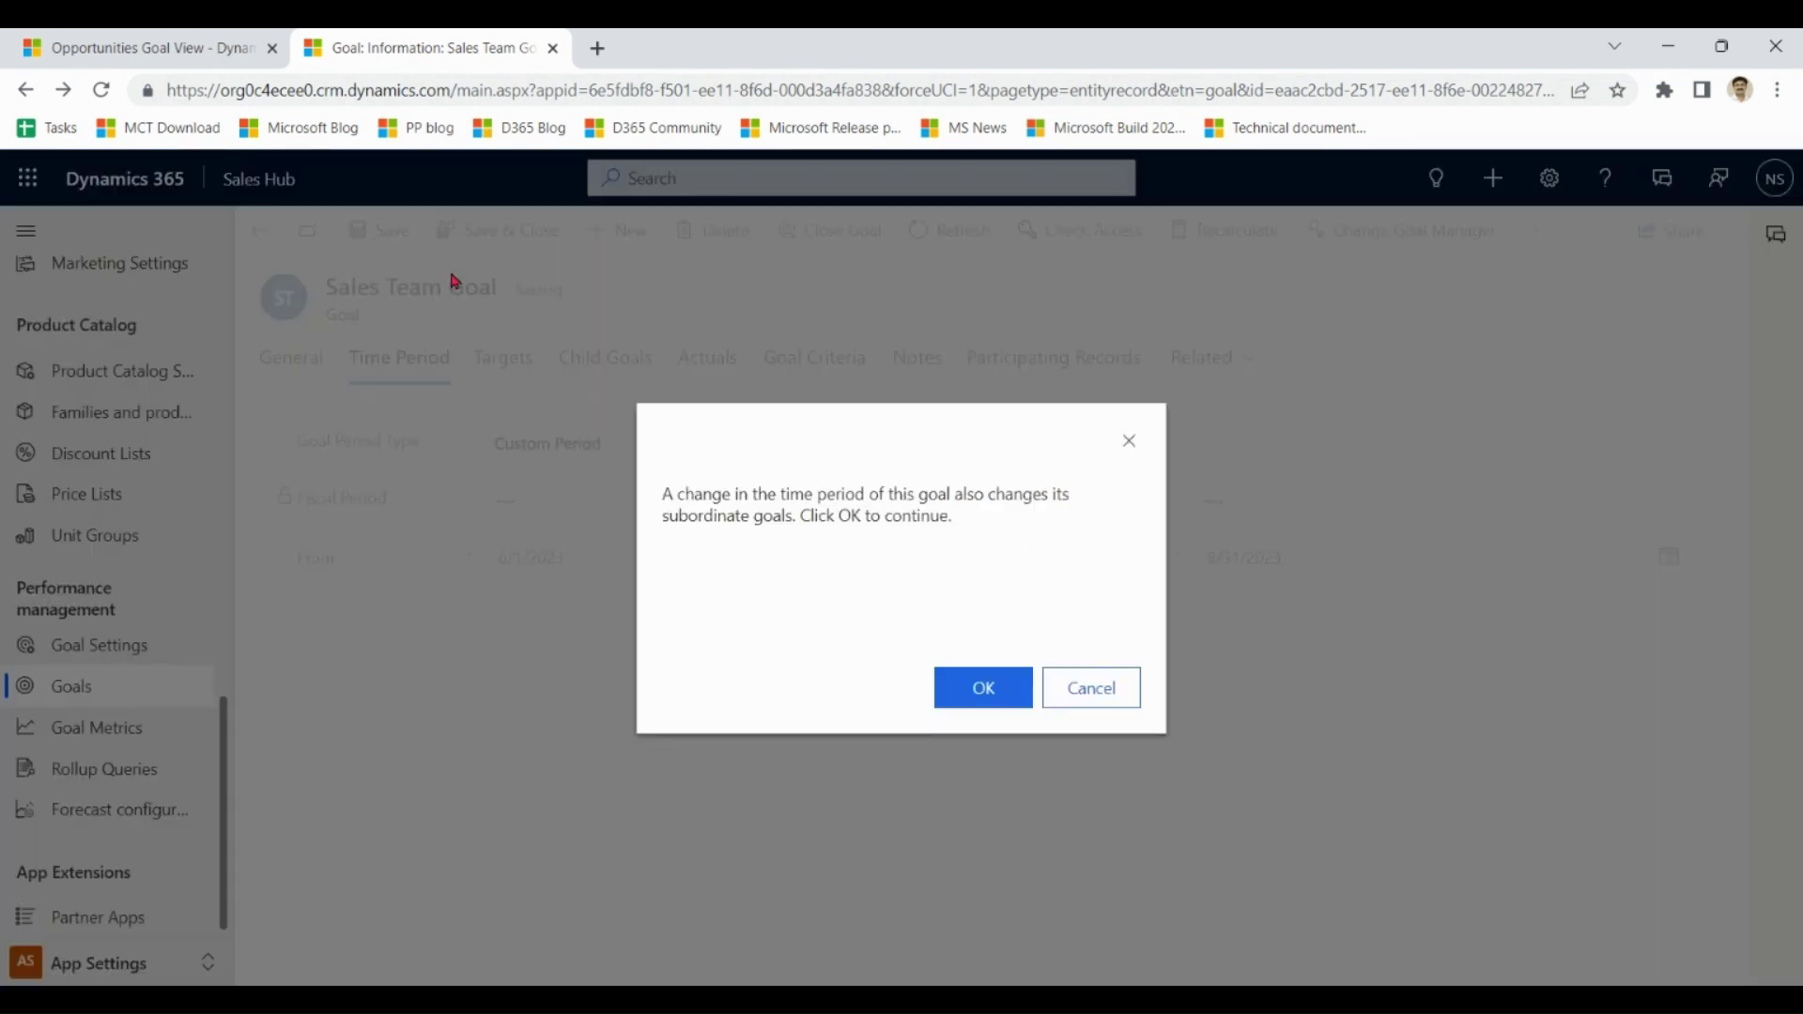
left_click(987, 695)
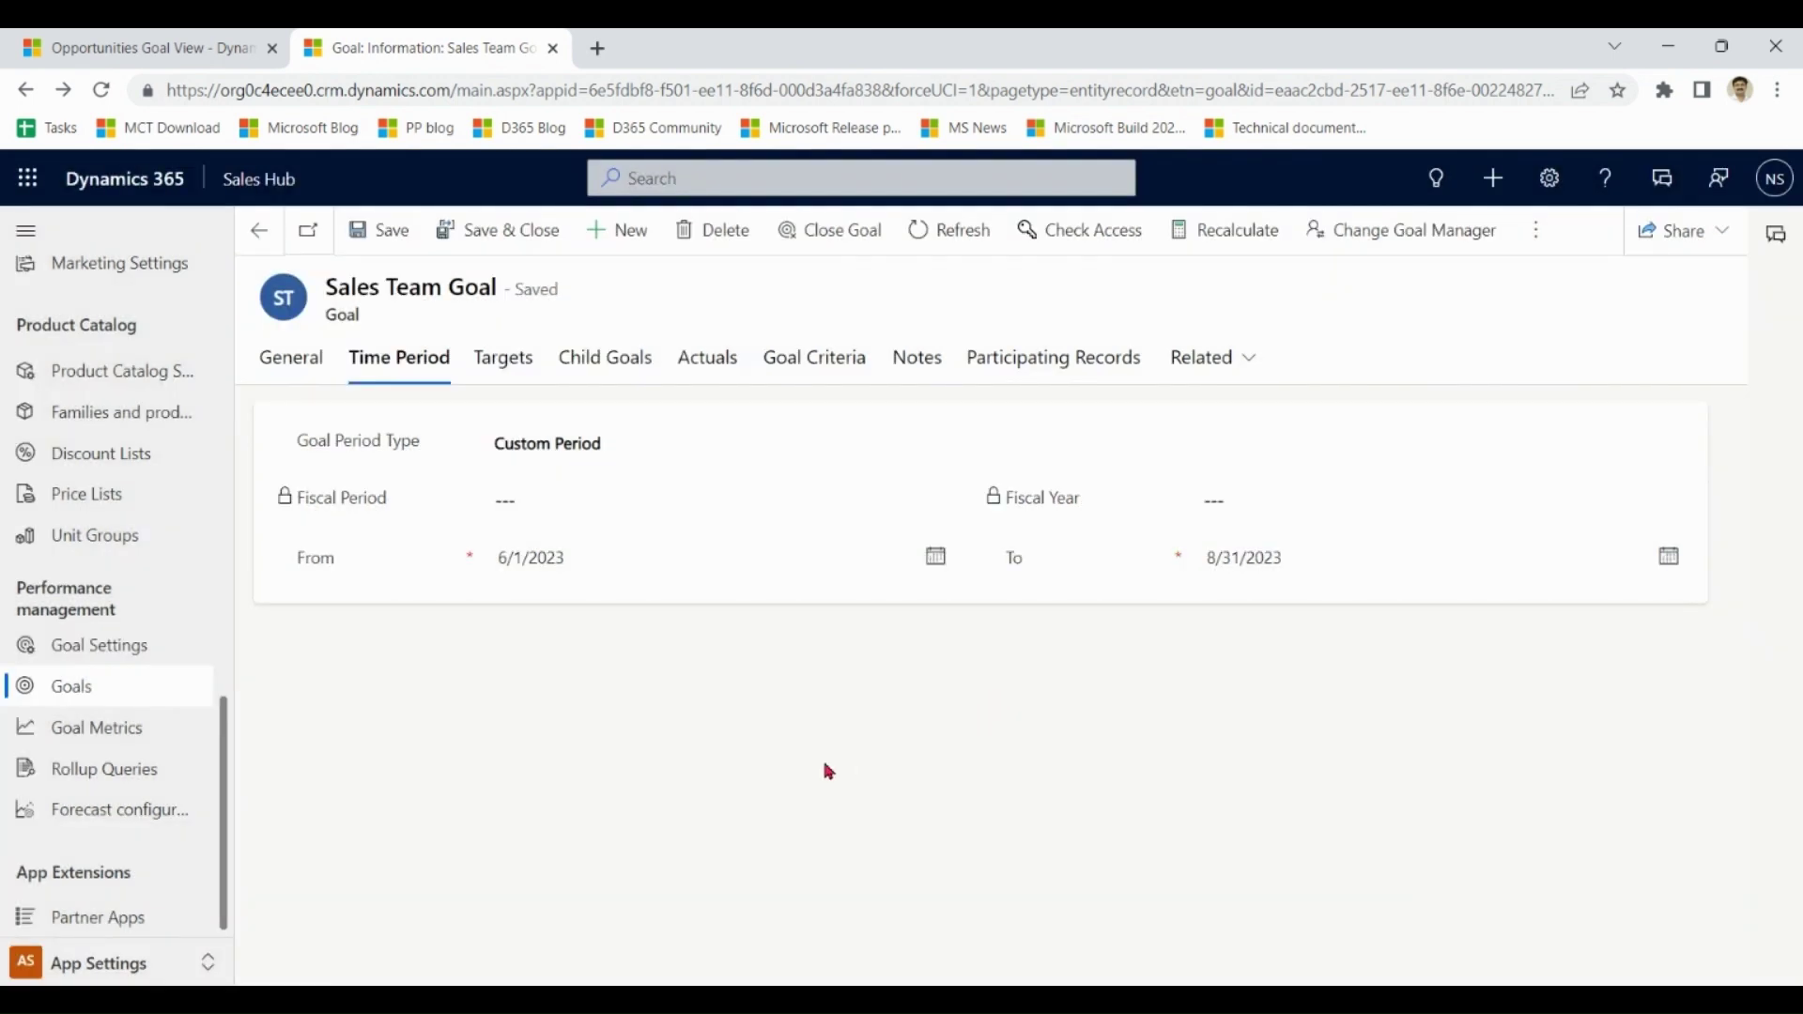
- Enter a Target (Money) of $5,000.00 on the Targets tab
left_click(524, 370)
left_click(577, 441)
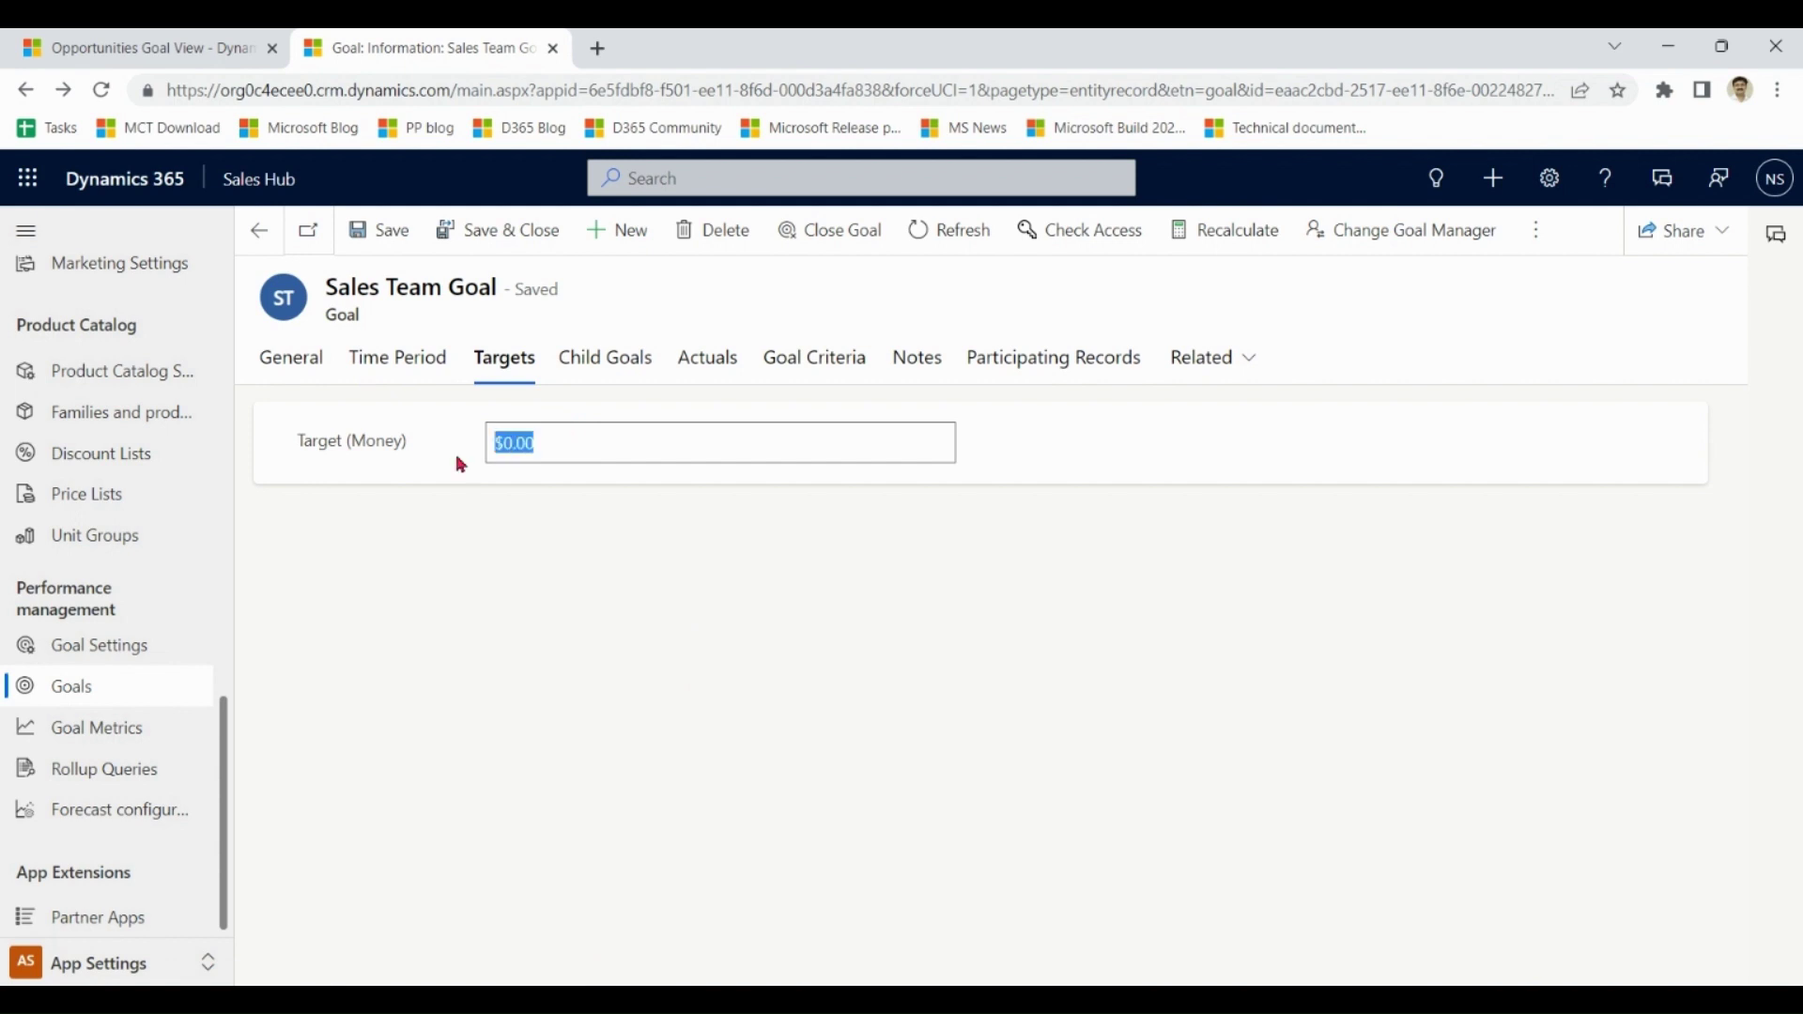
type("5000")
left_click(903, 744)
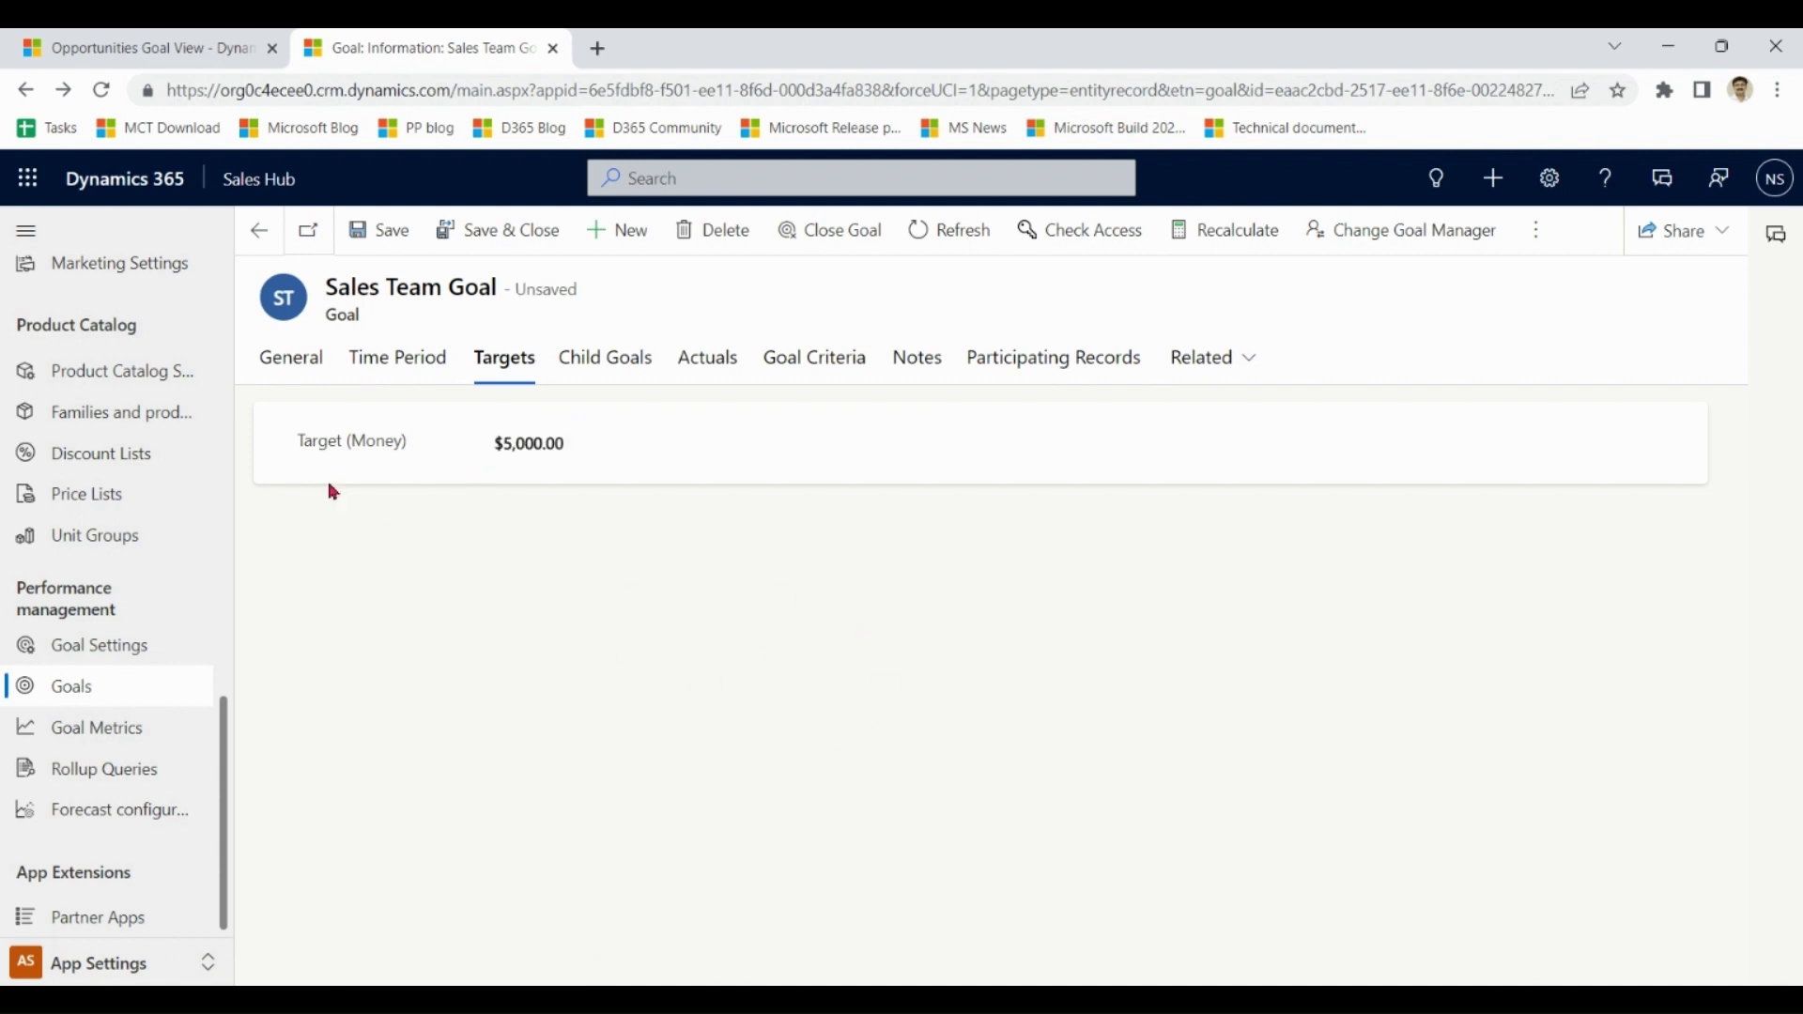
- Check the General, Child Goals (none yet) and Actuals tabs
left_click(292, 365)
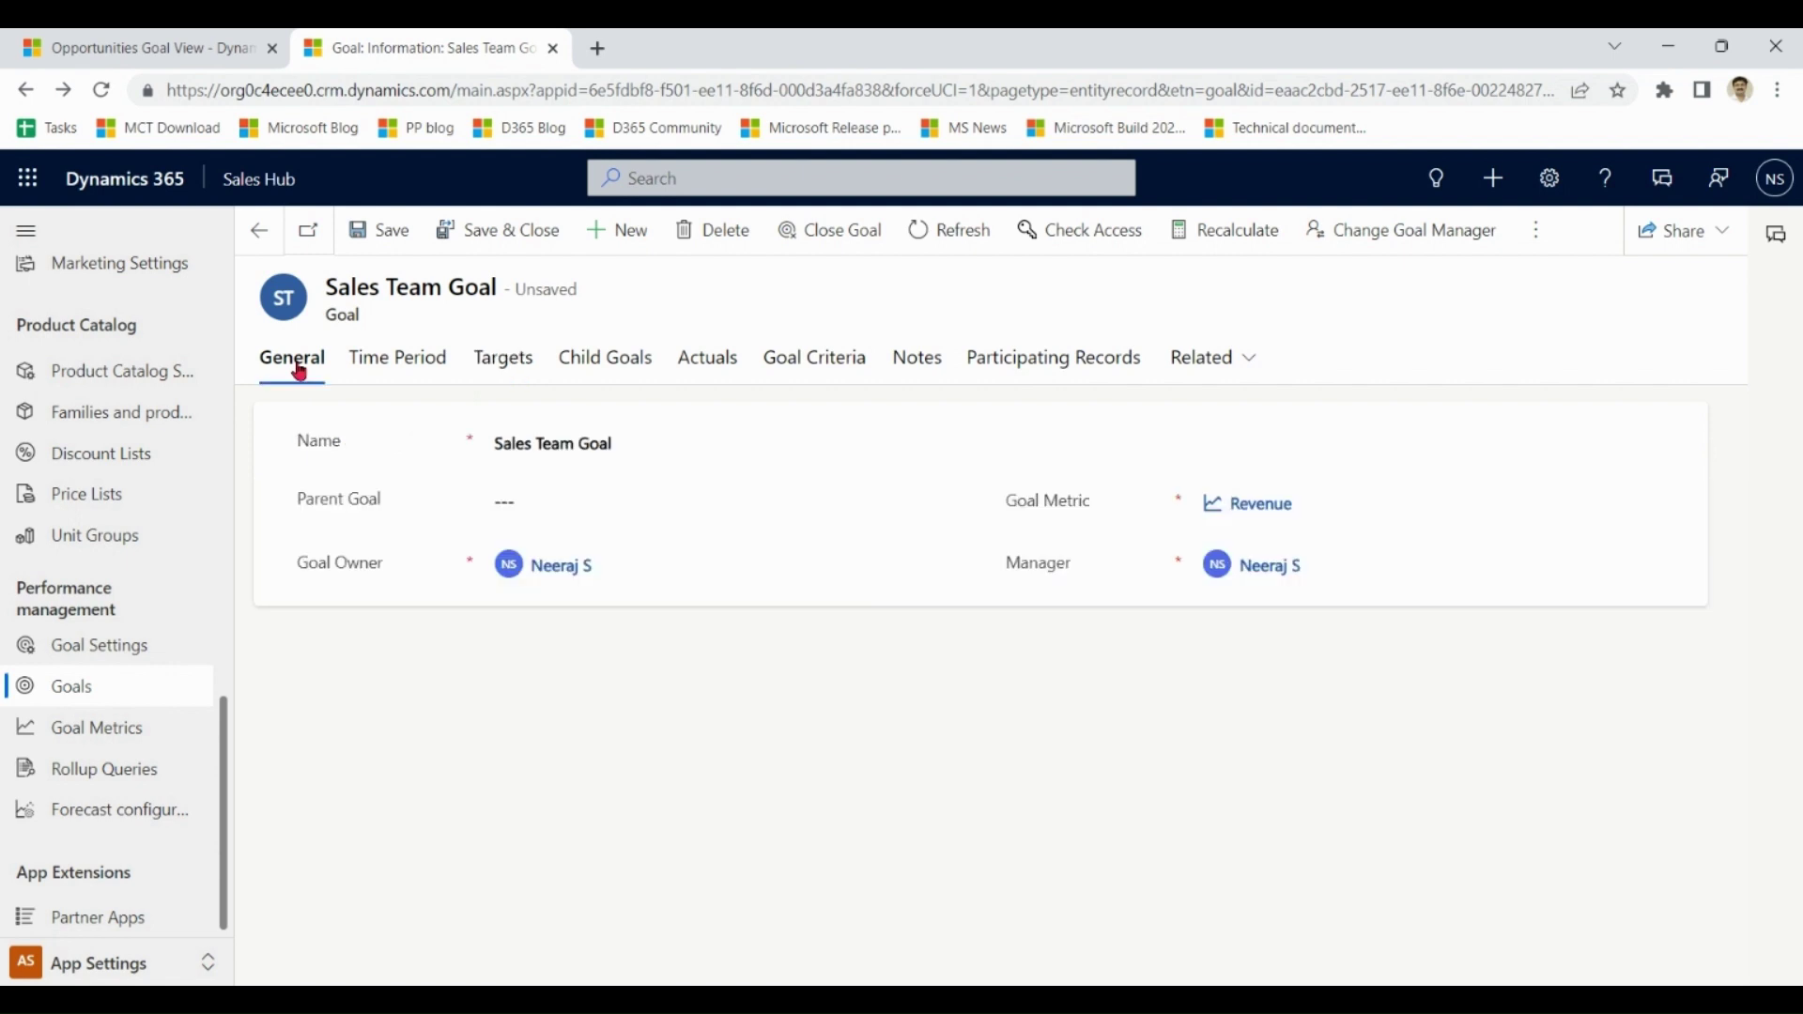
left_click(610, 368)
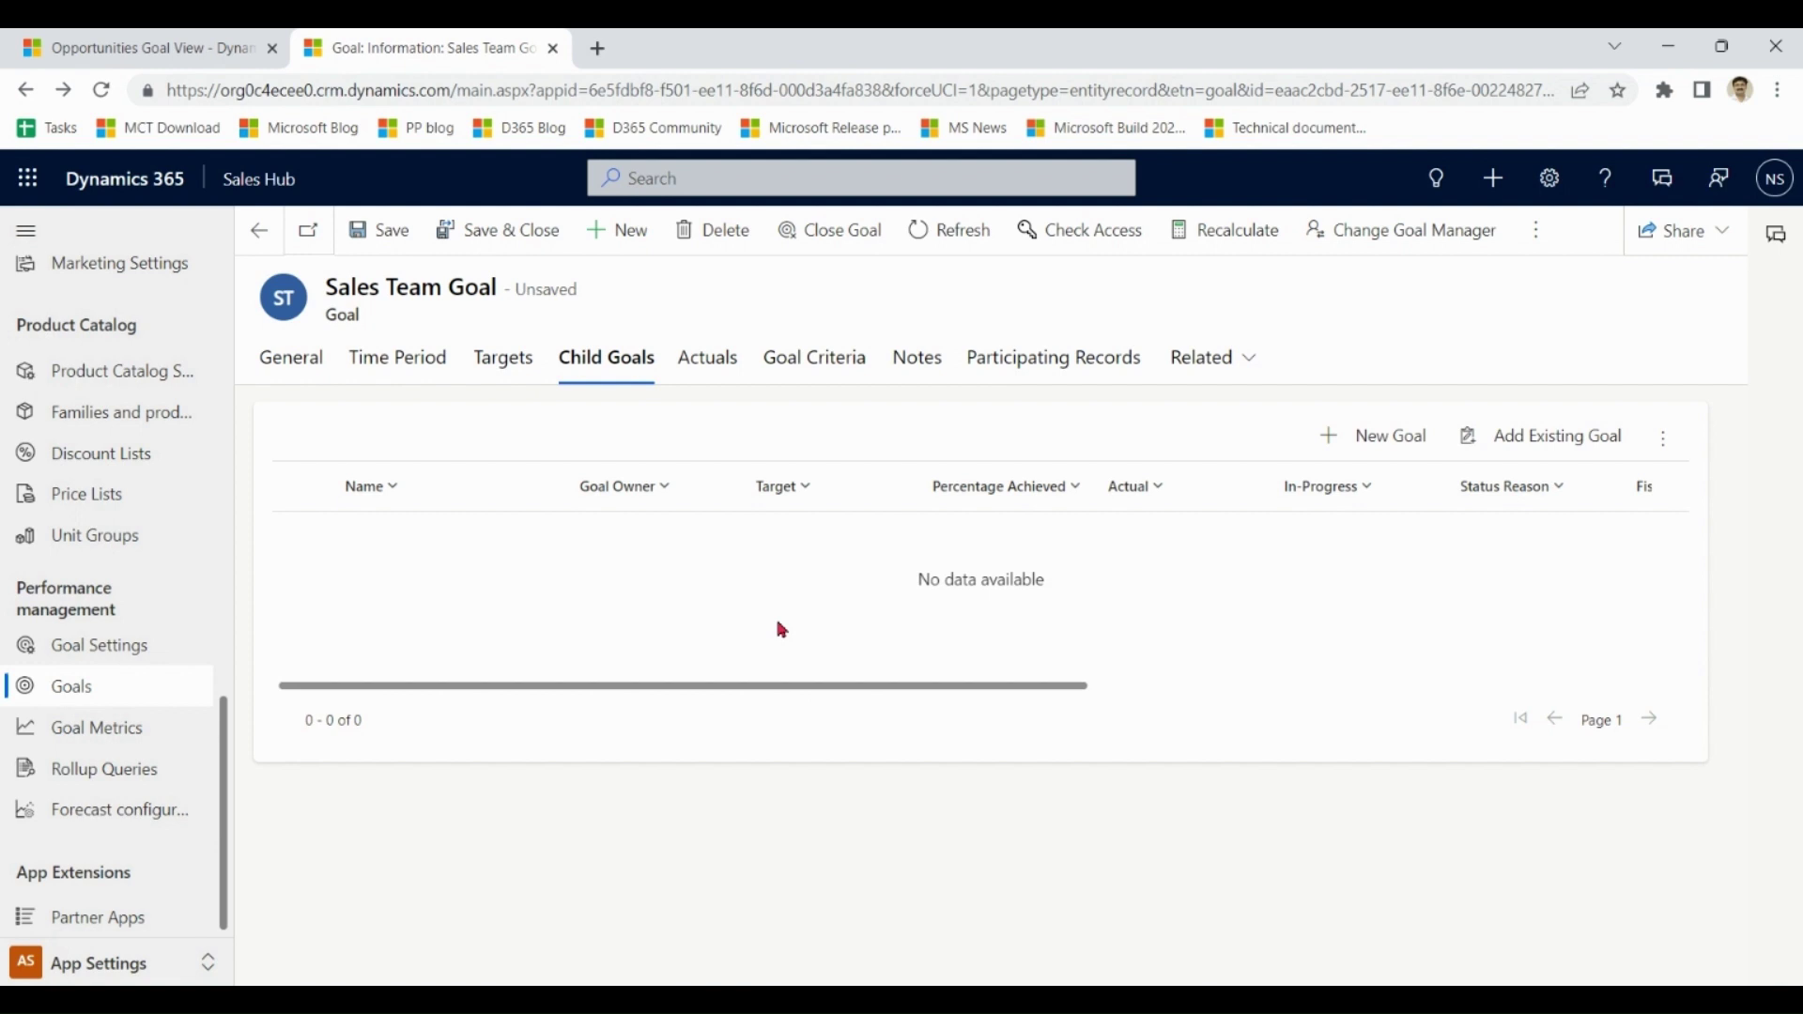
left_click(714, 365)
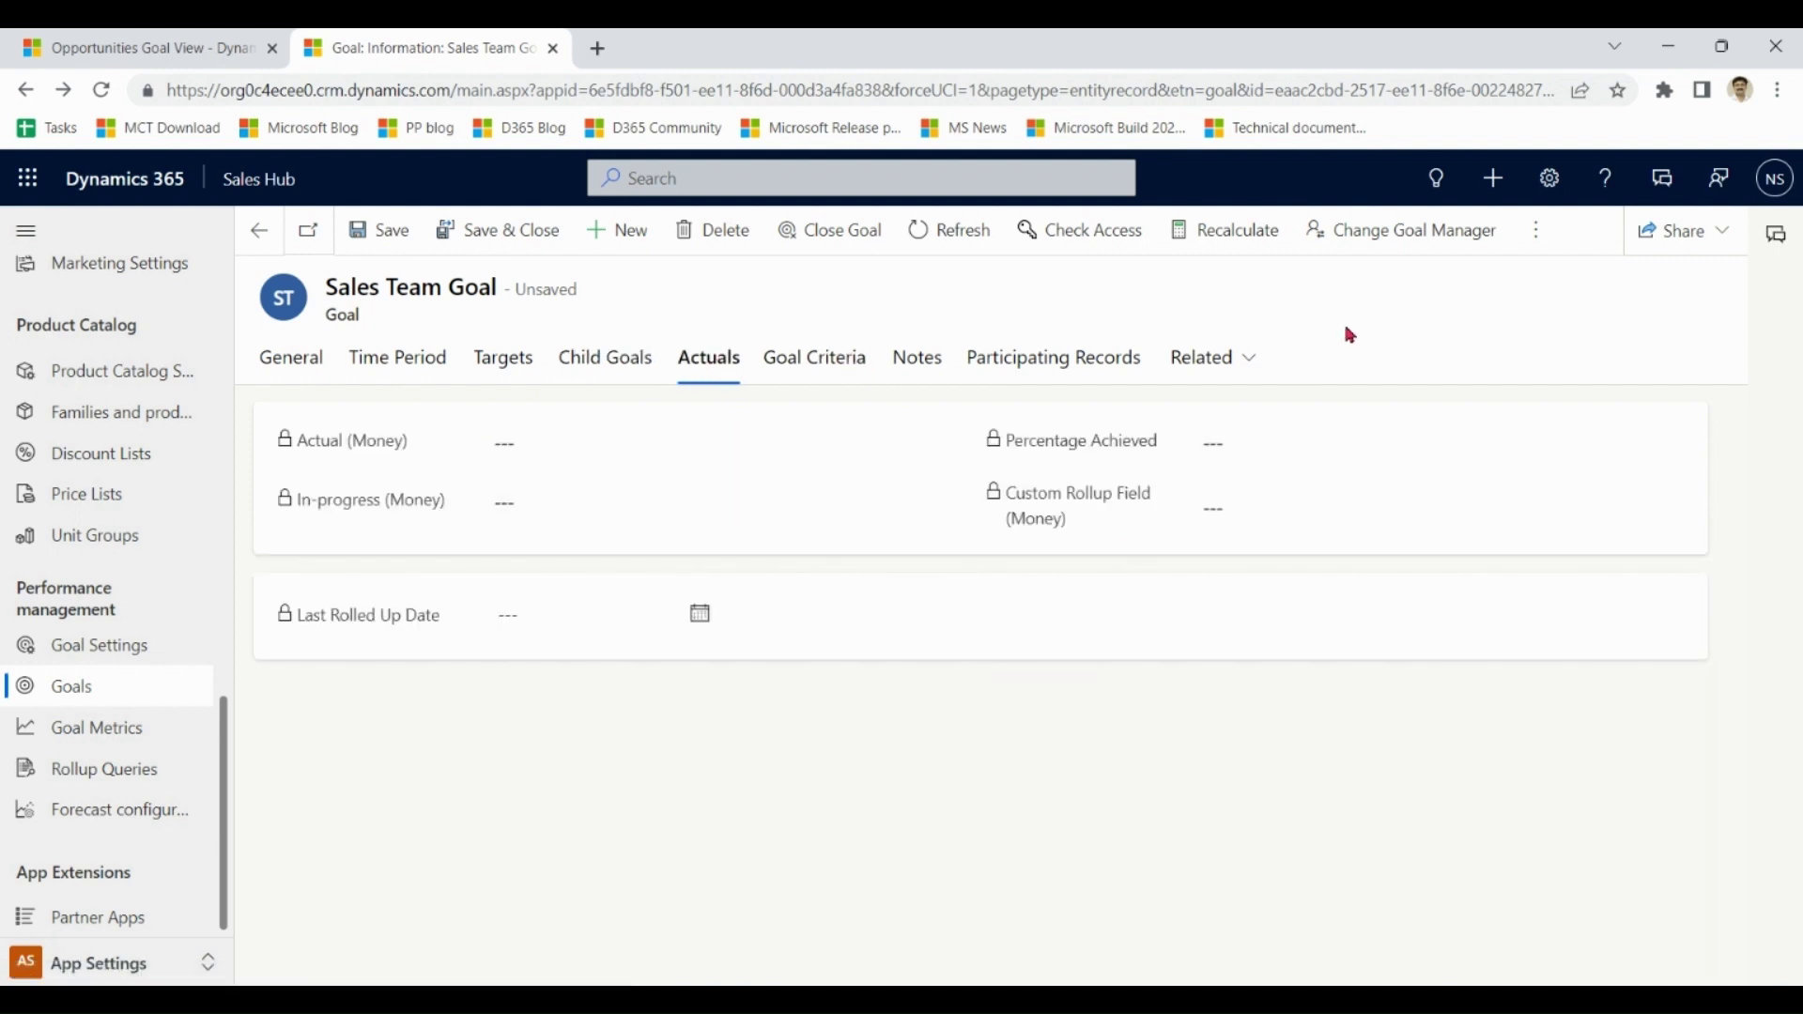
- Recalculate the goal and highlight its Actual and $1,200.00 in-progress amounts
left_click(1224, 232)
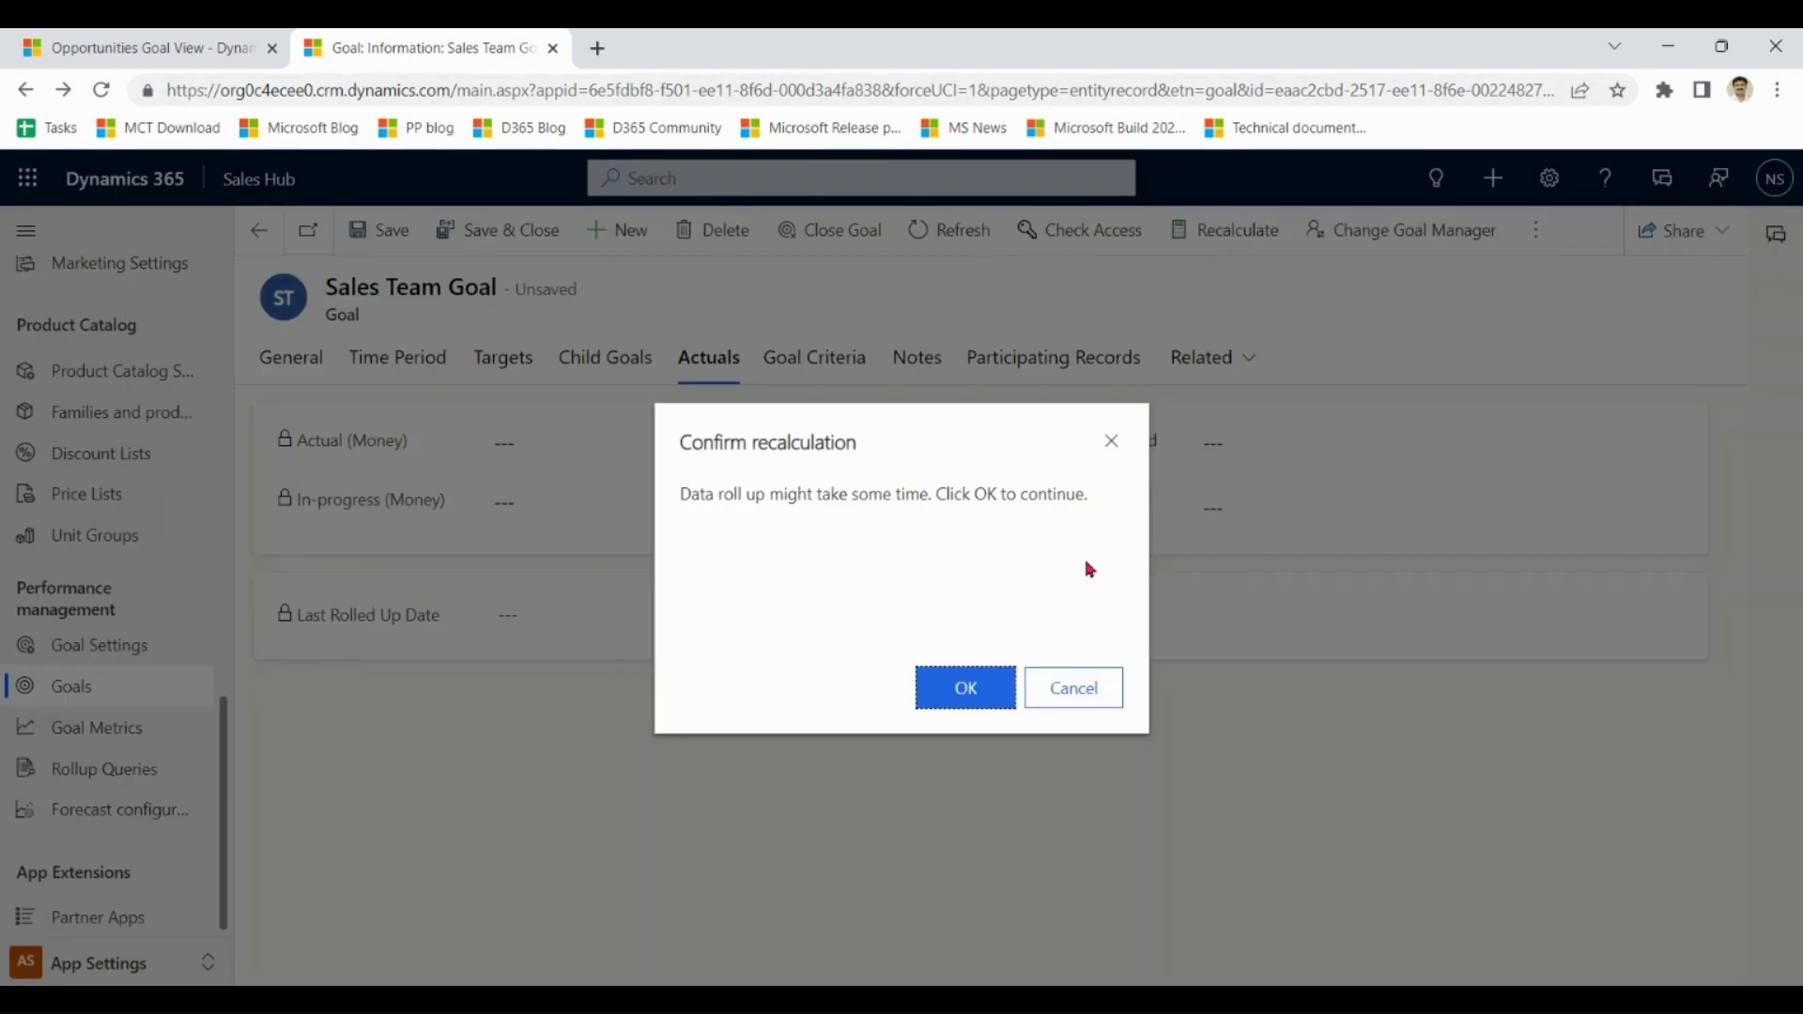
left_click(965, 705)
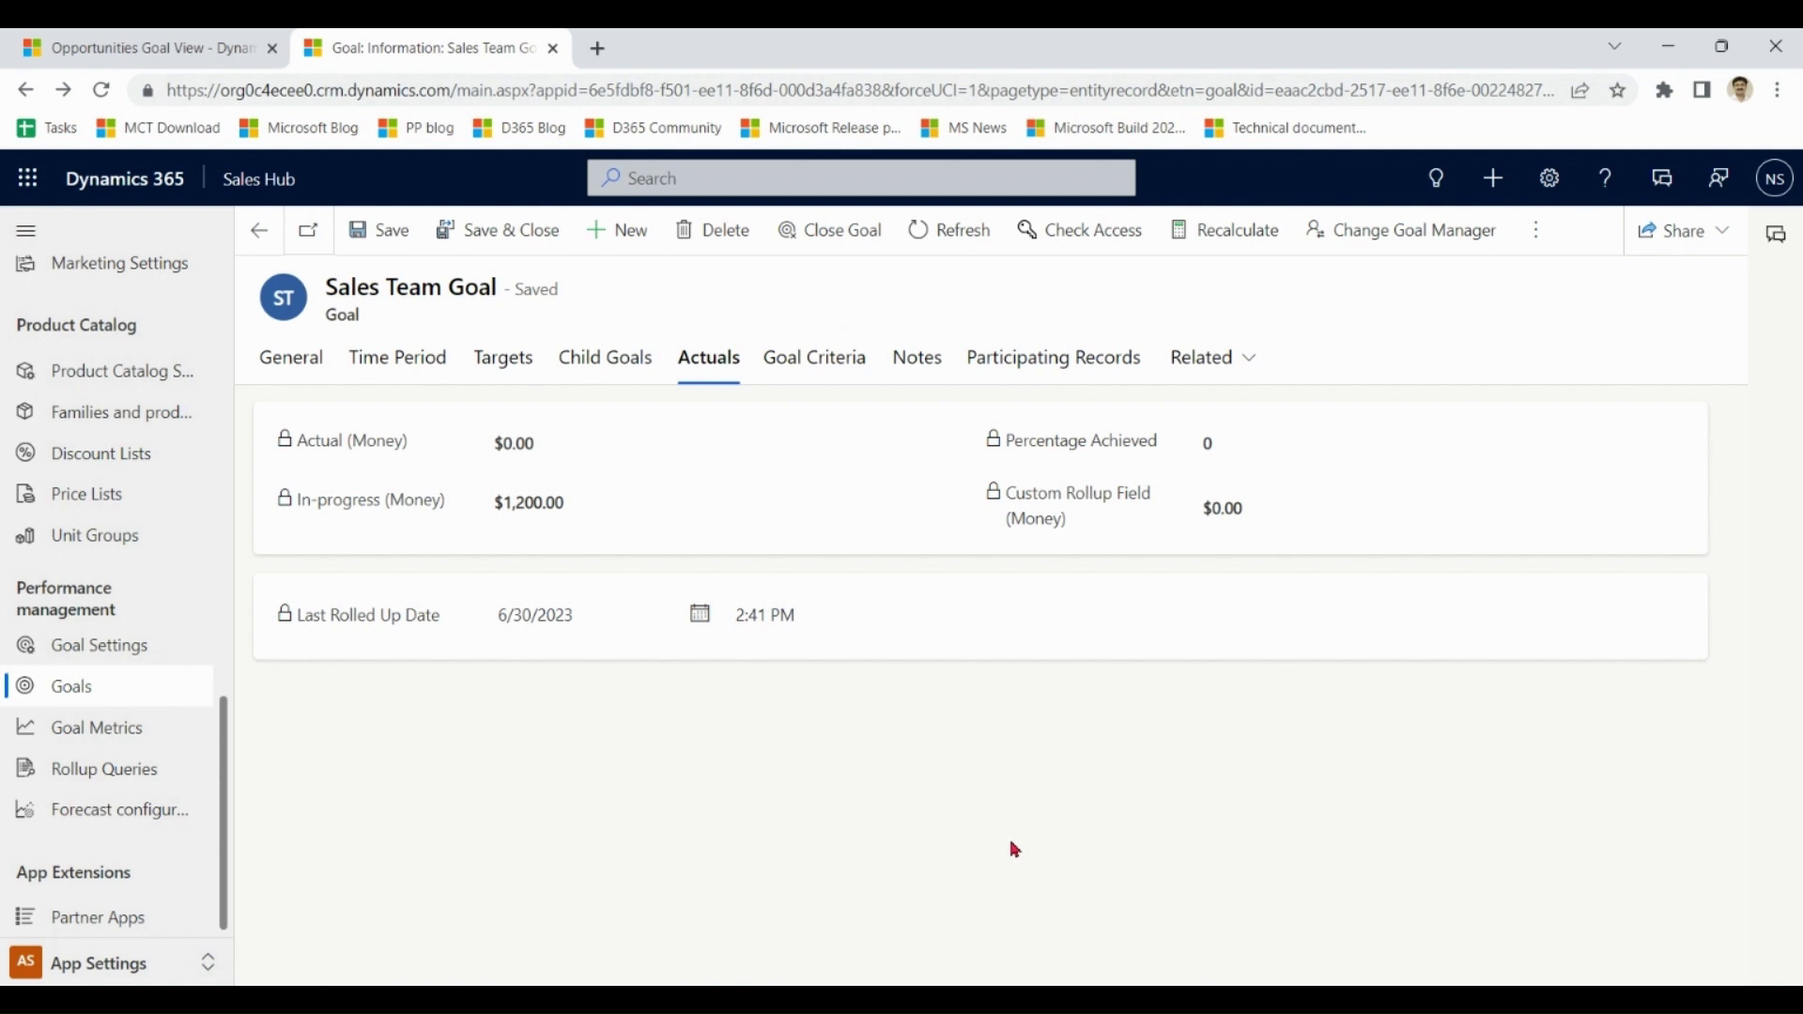
left_click_drag(566, 453, 498, 449)
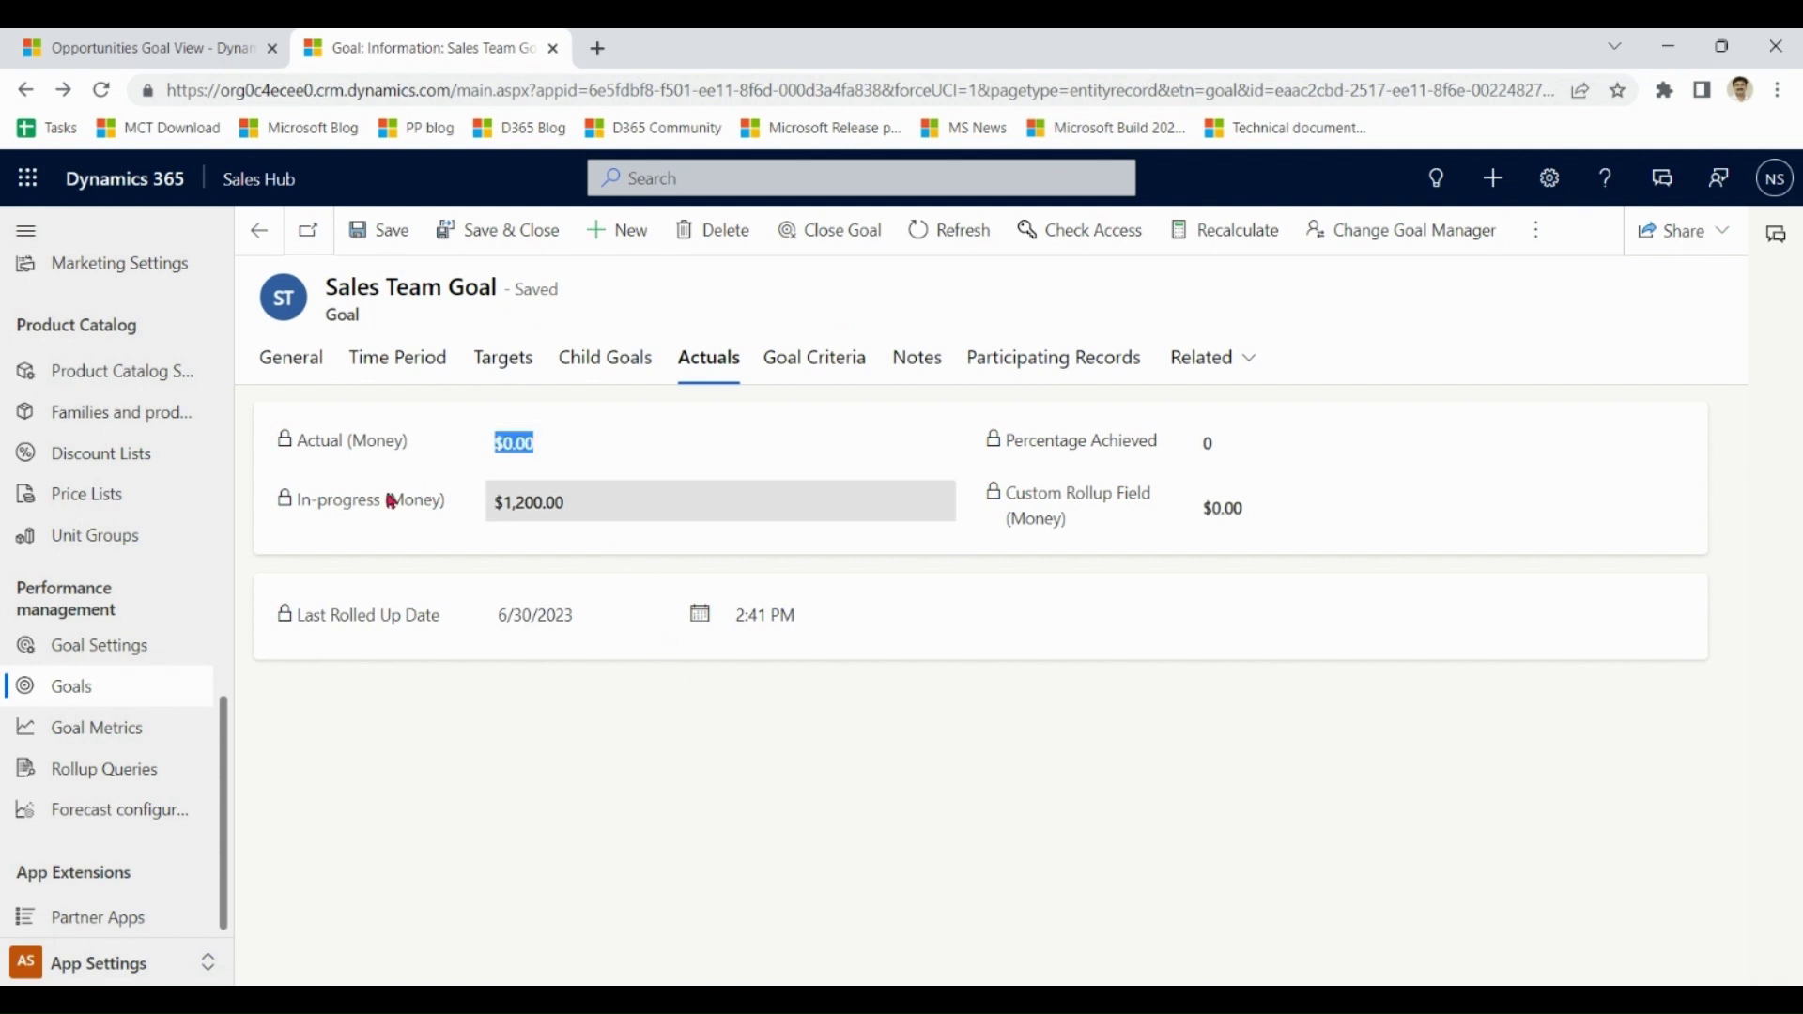
left_click_drag(642, 509, 497, 504)
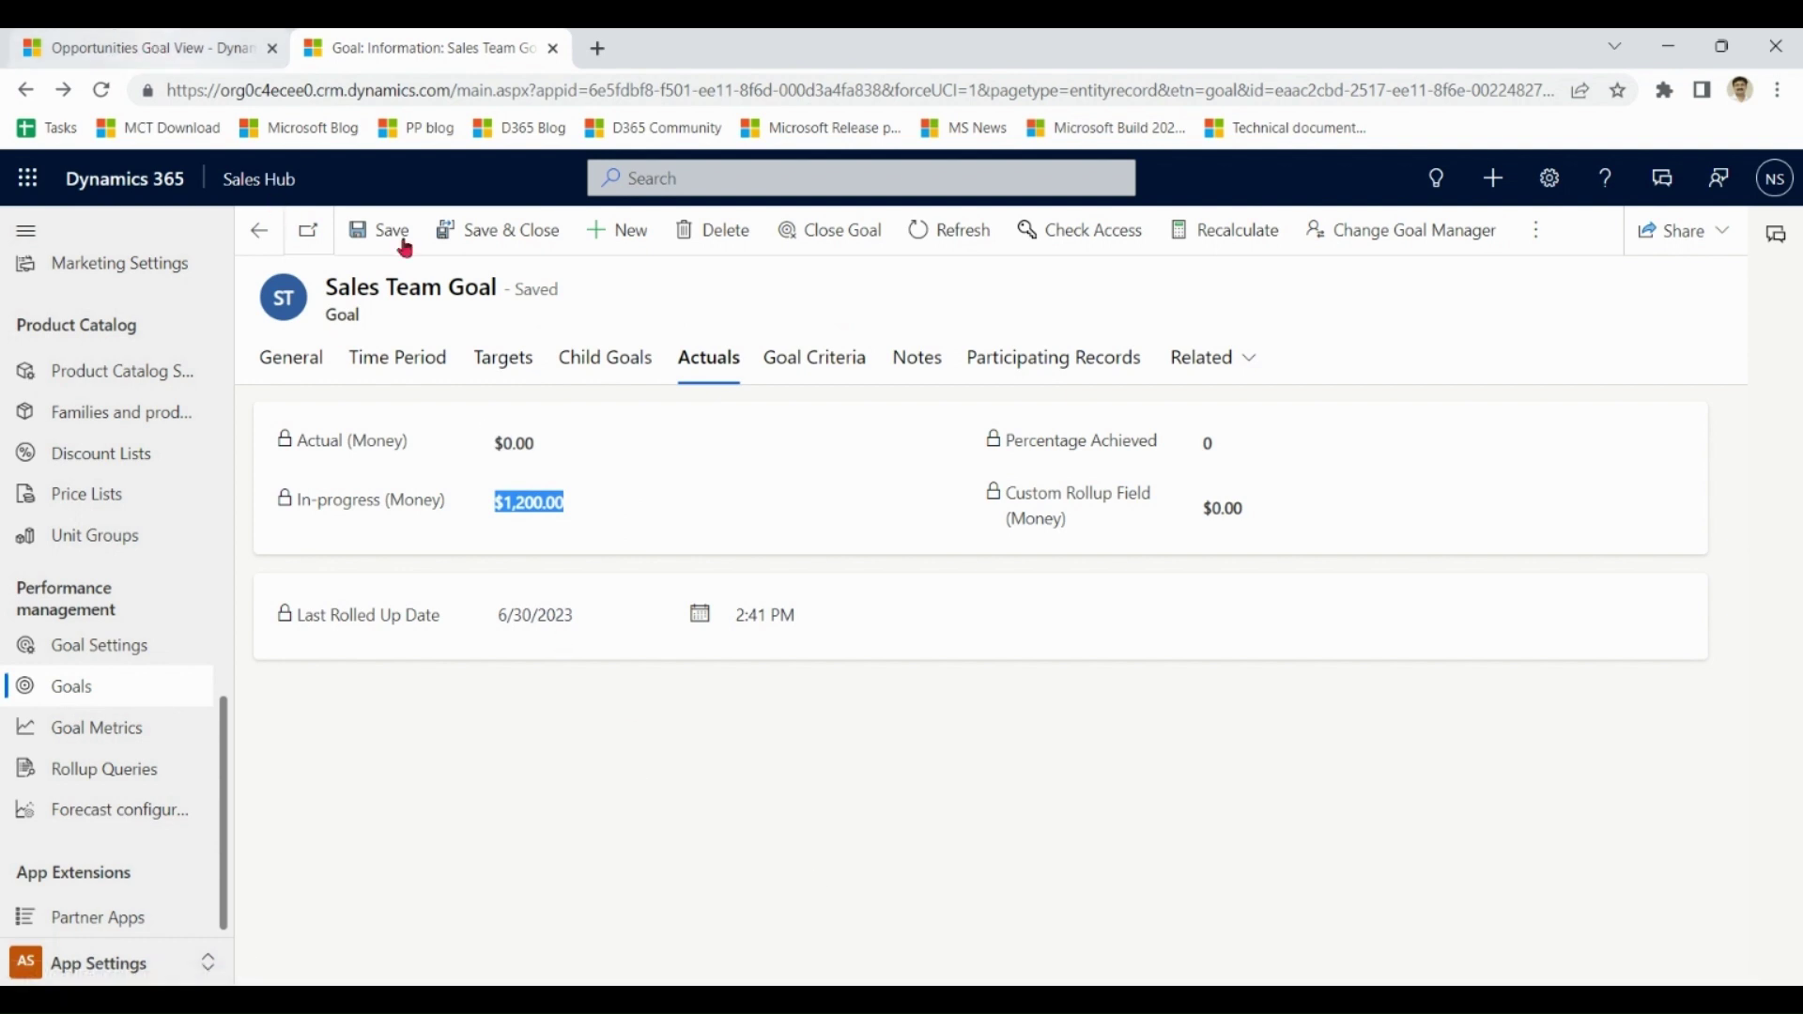
- Compare with the opportunities list, then recheck the $1,200.00 in-progress and $0.00 actual amounts
left_click(309, 375)
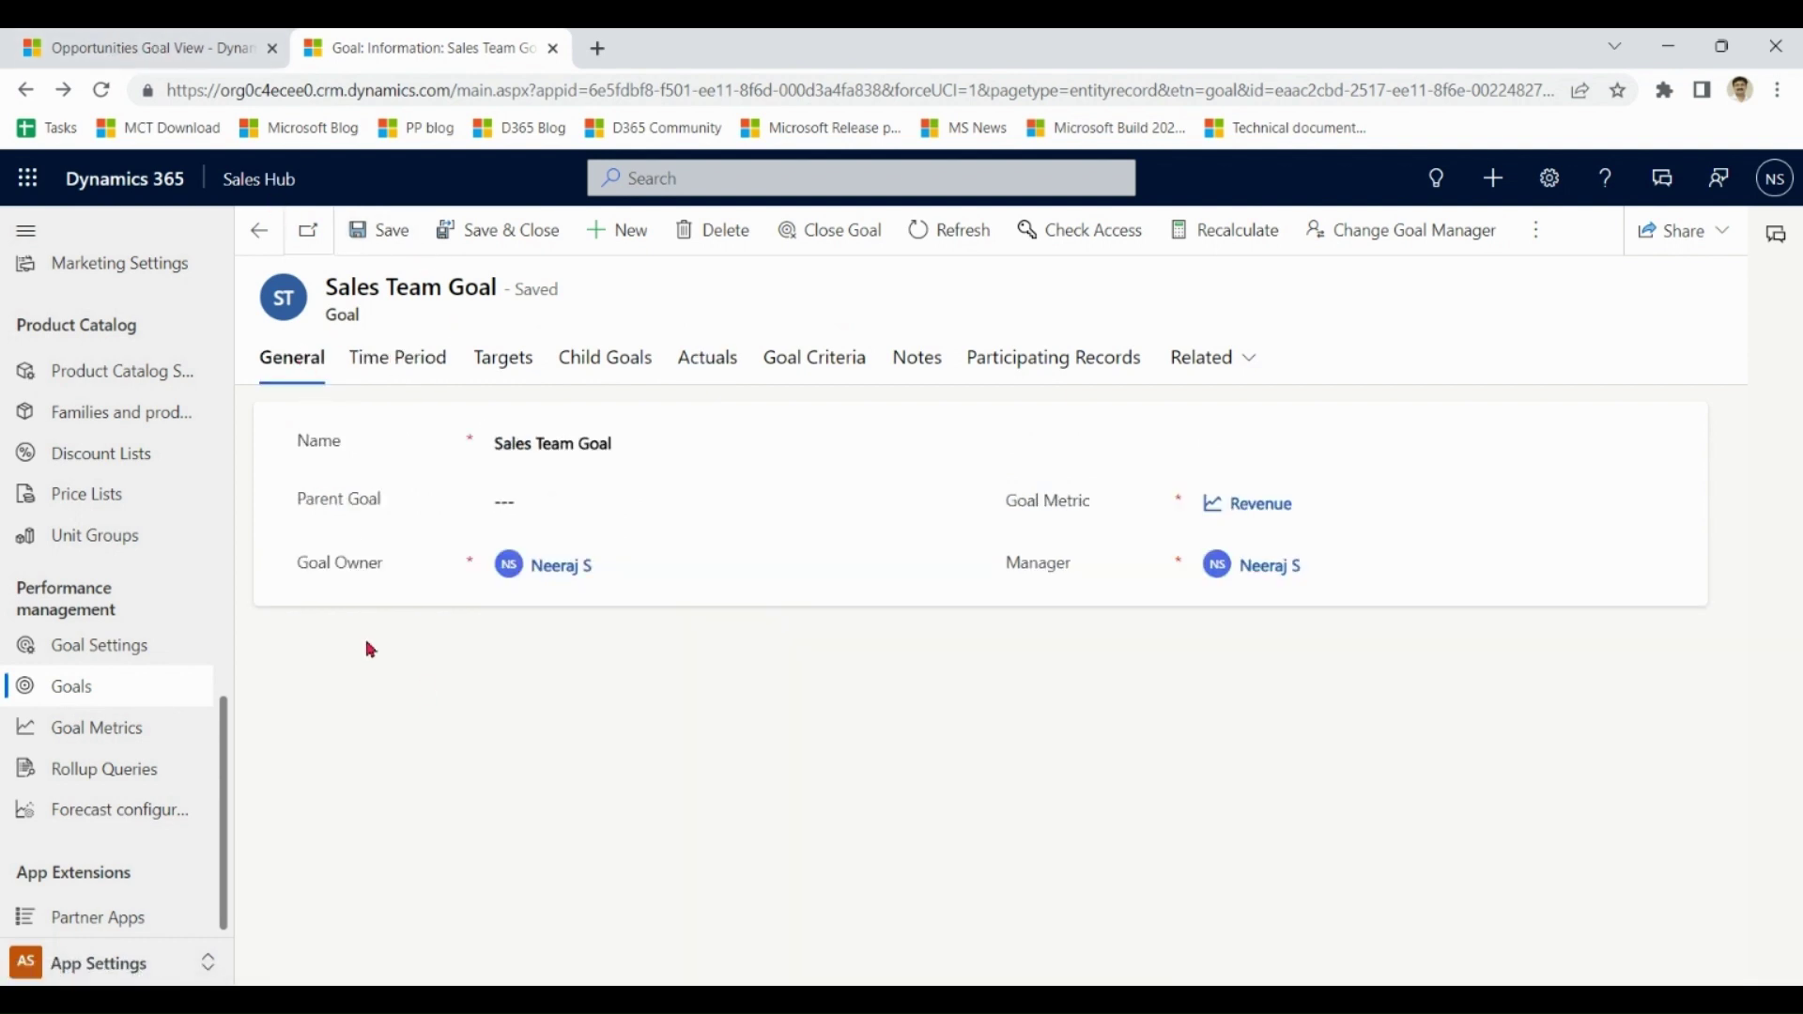
left_click(170, 46)
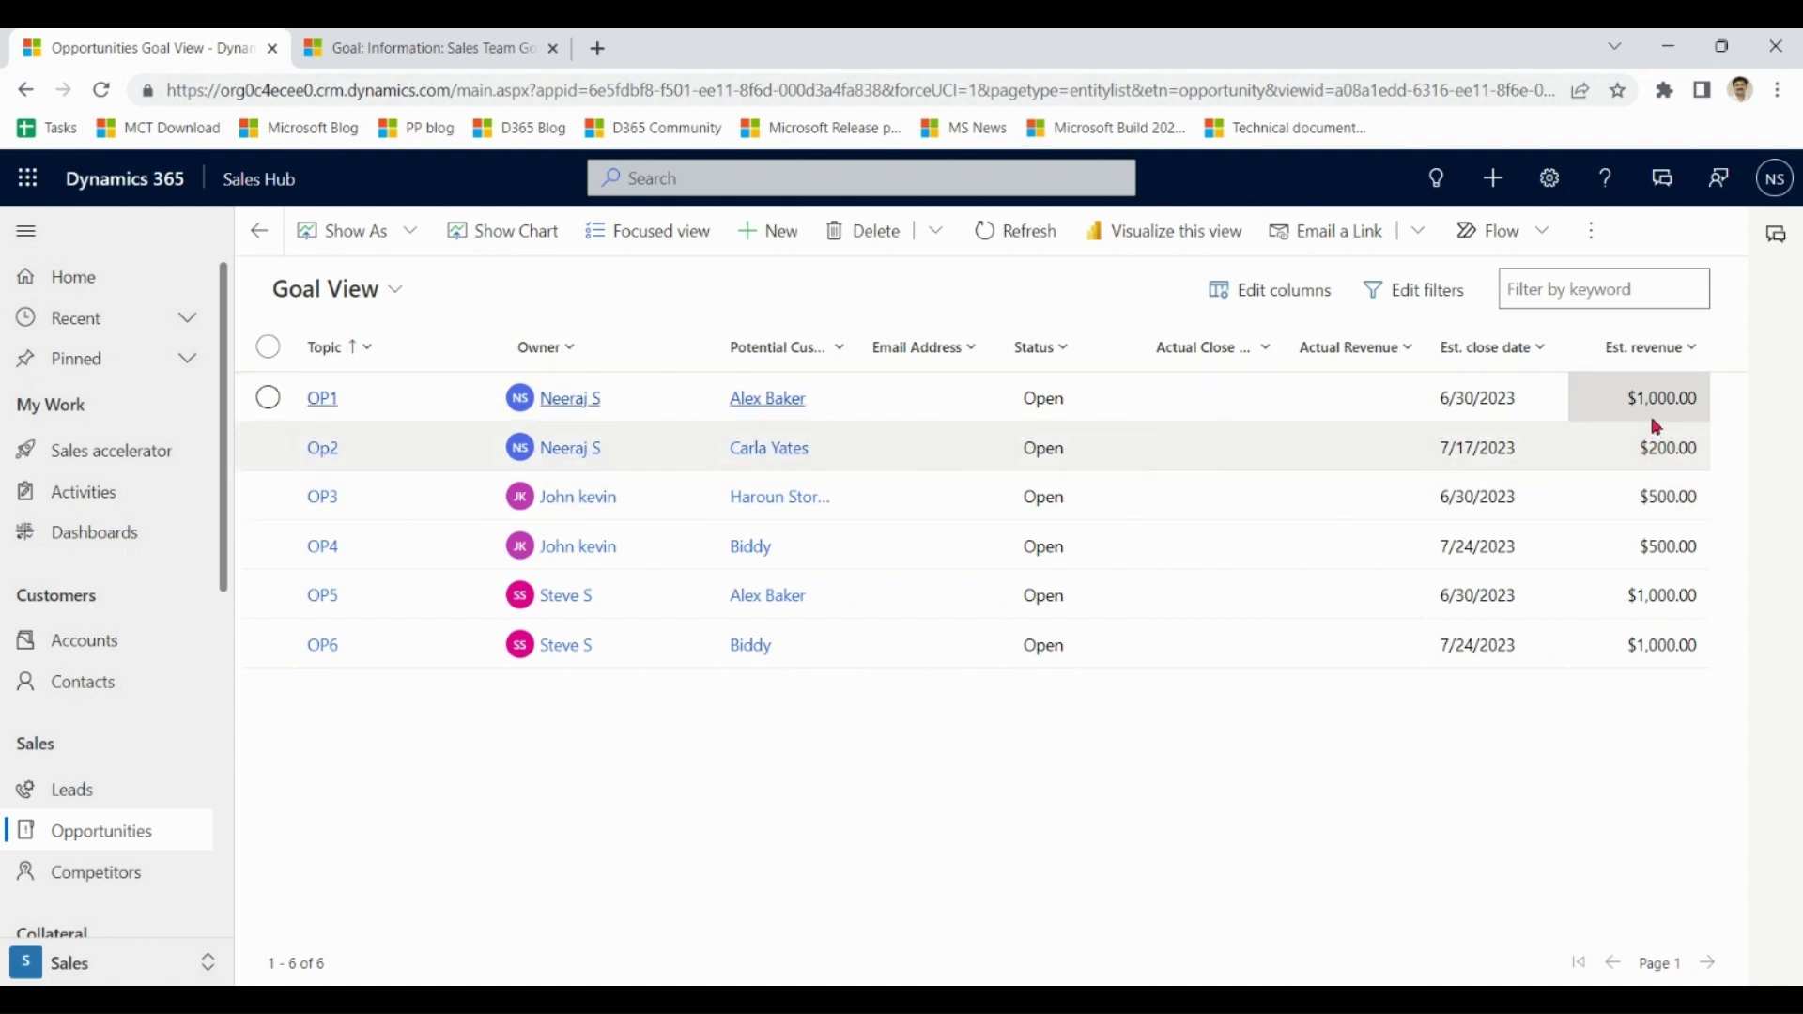
left_click(431, 48)
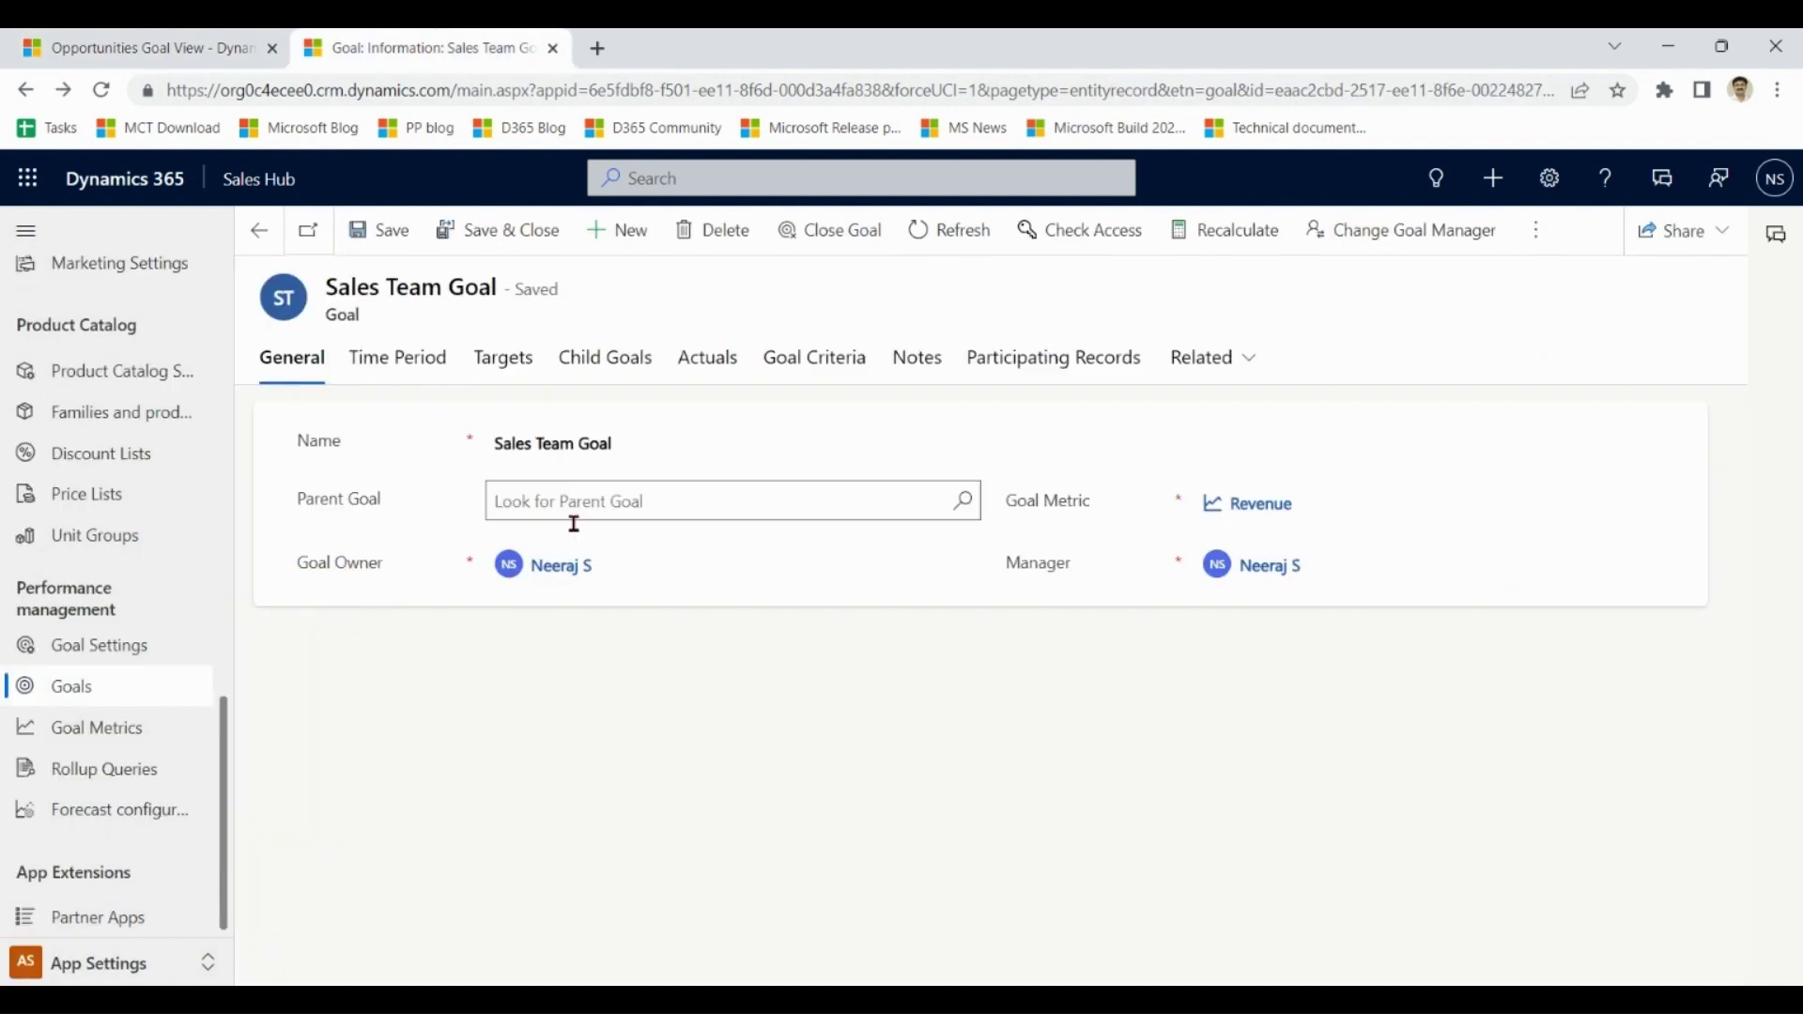
left_click(706, 358)
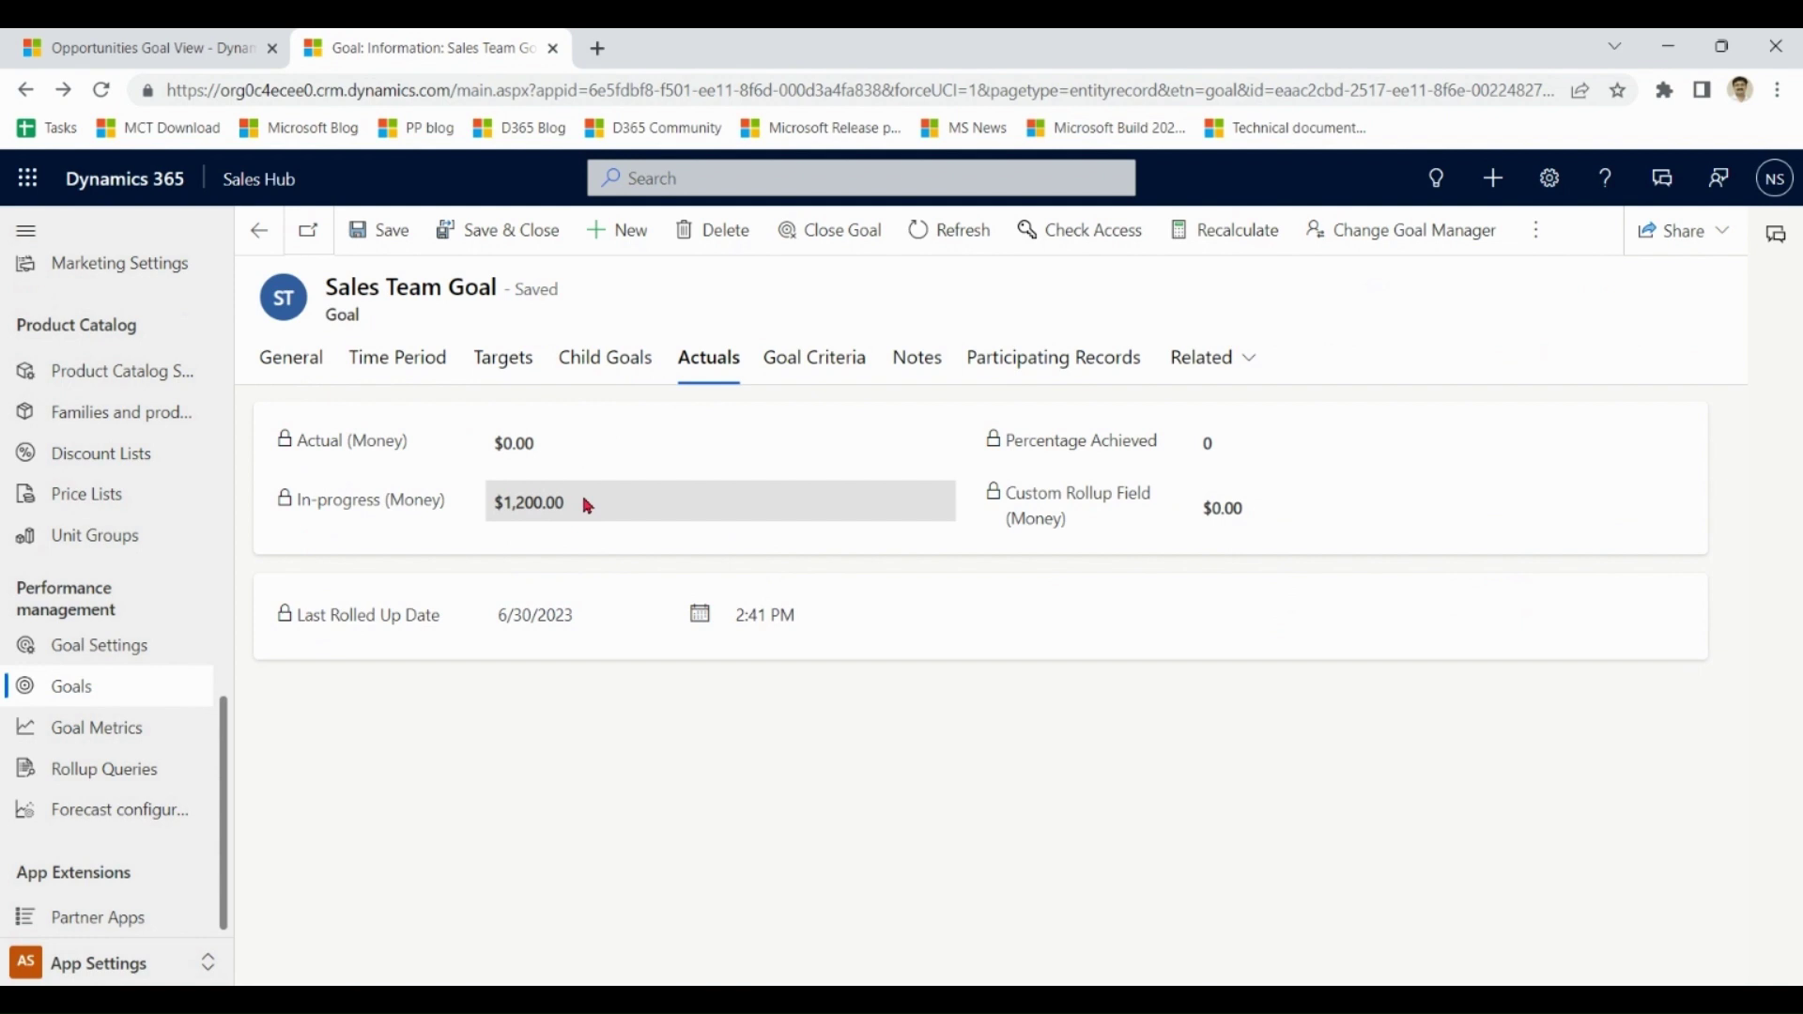
left_click_drag(583, 503, 487, 511)
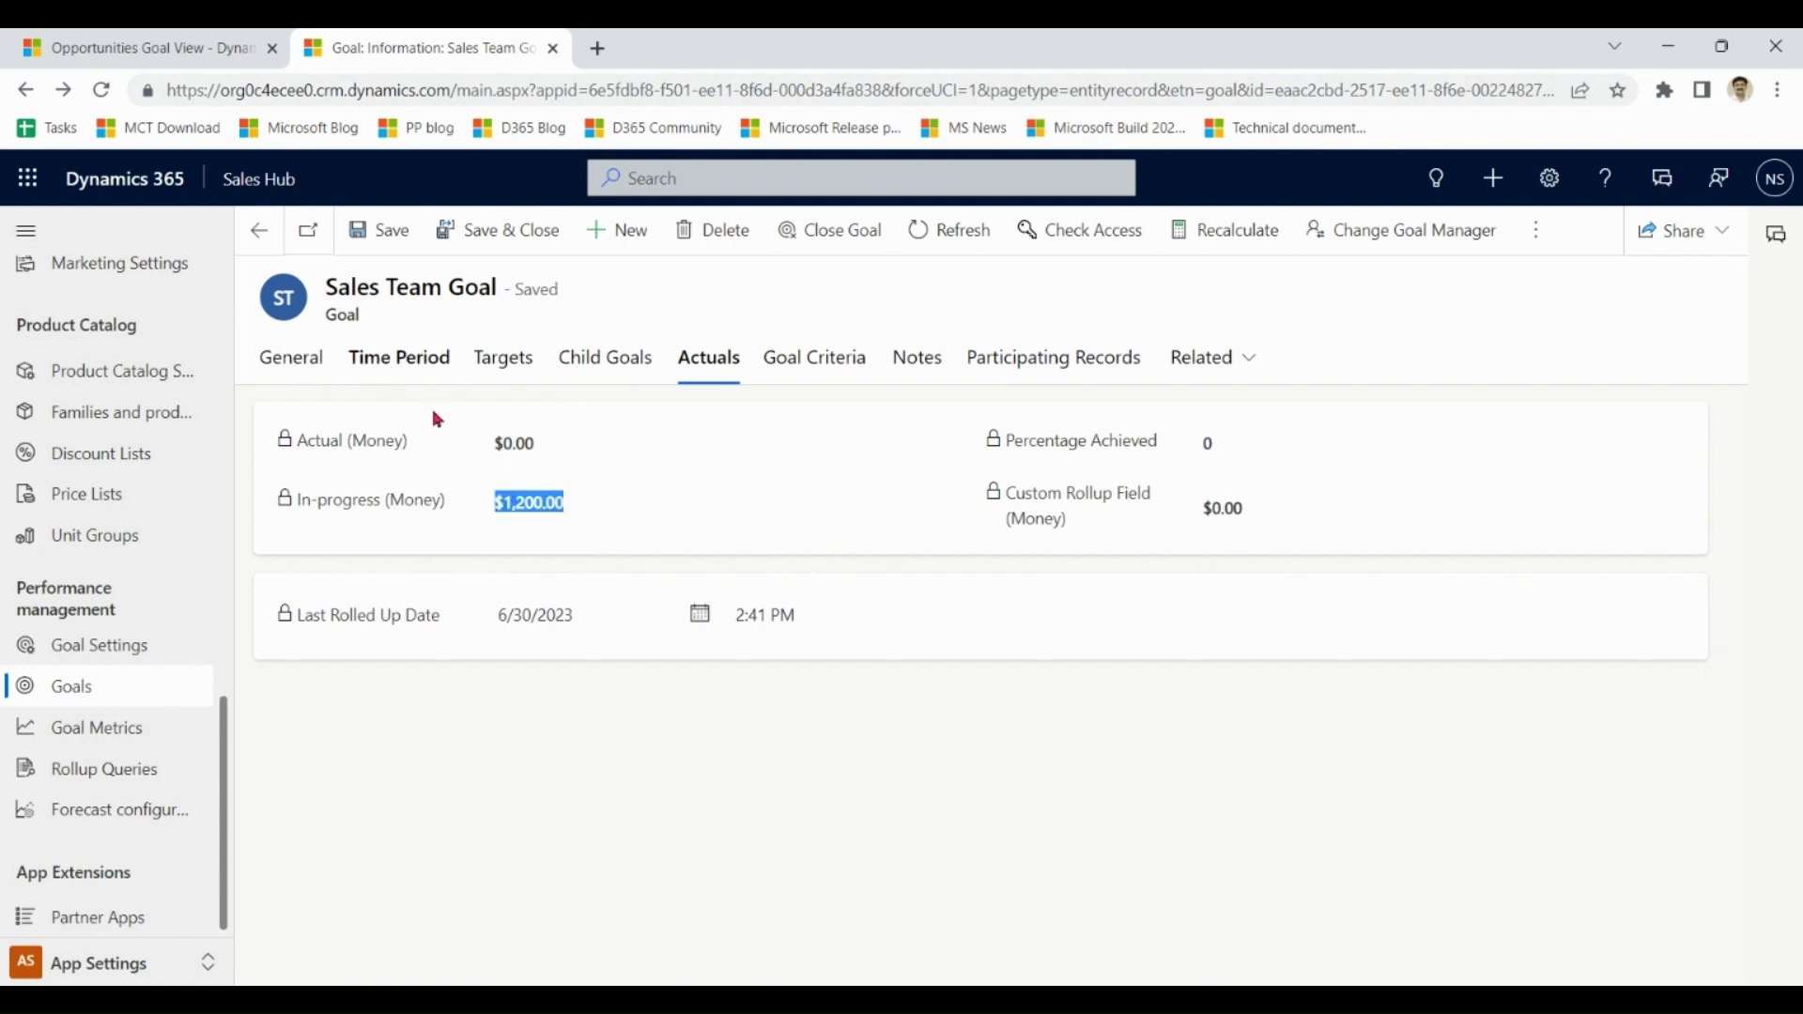
left_click(576, 464)
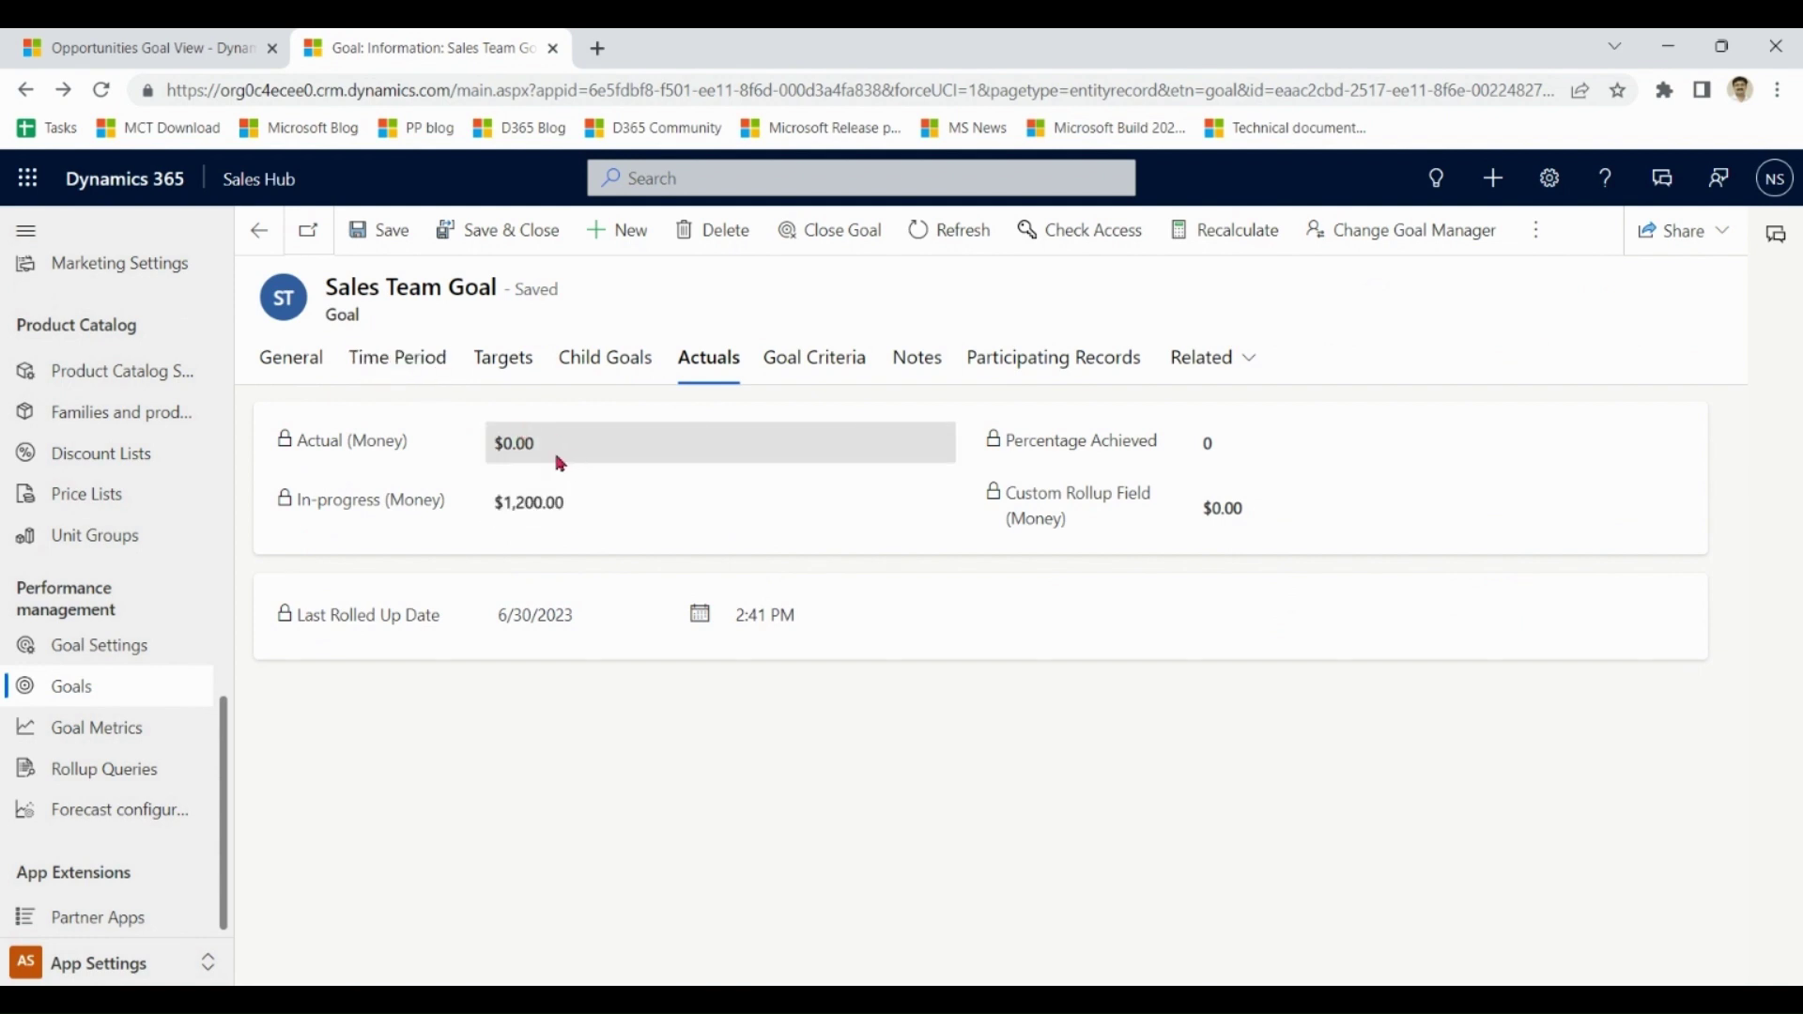
left_click_drag(561, 464, 481, 466)
- Start a new child goal from the Child Goals tab
left_click(283, 364)
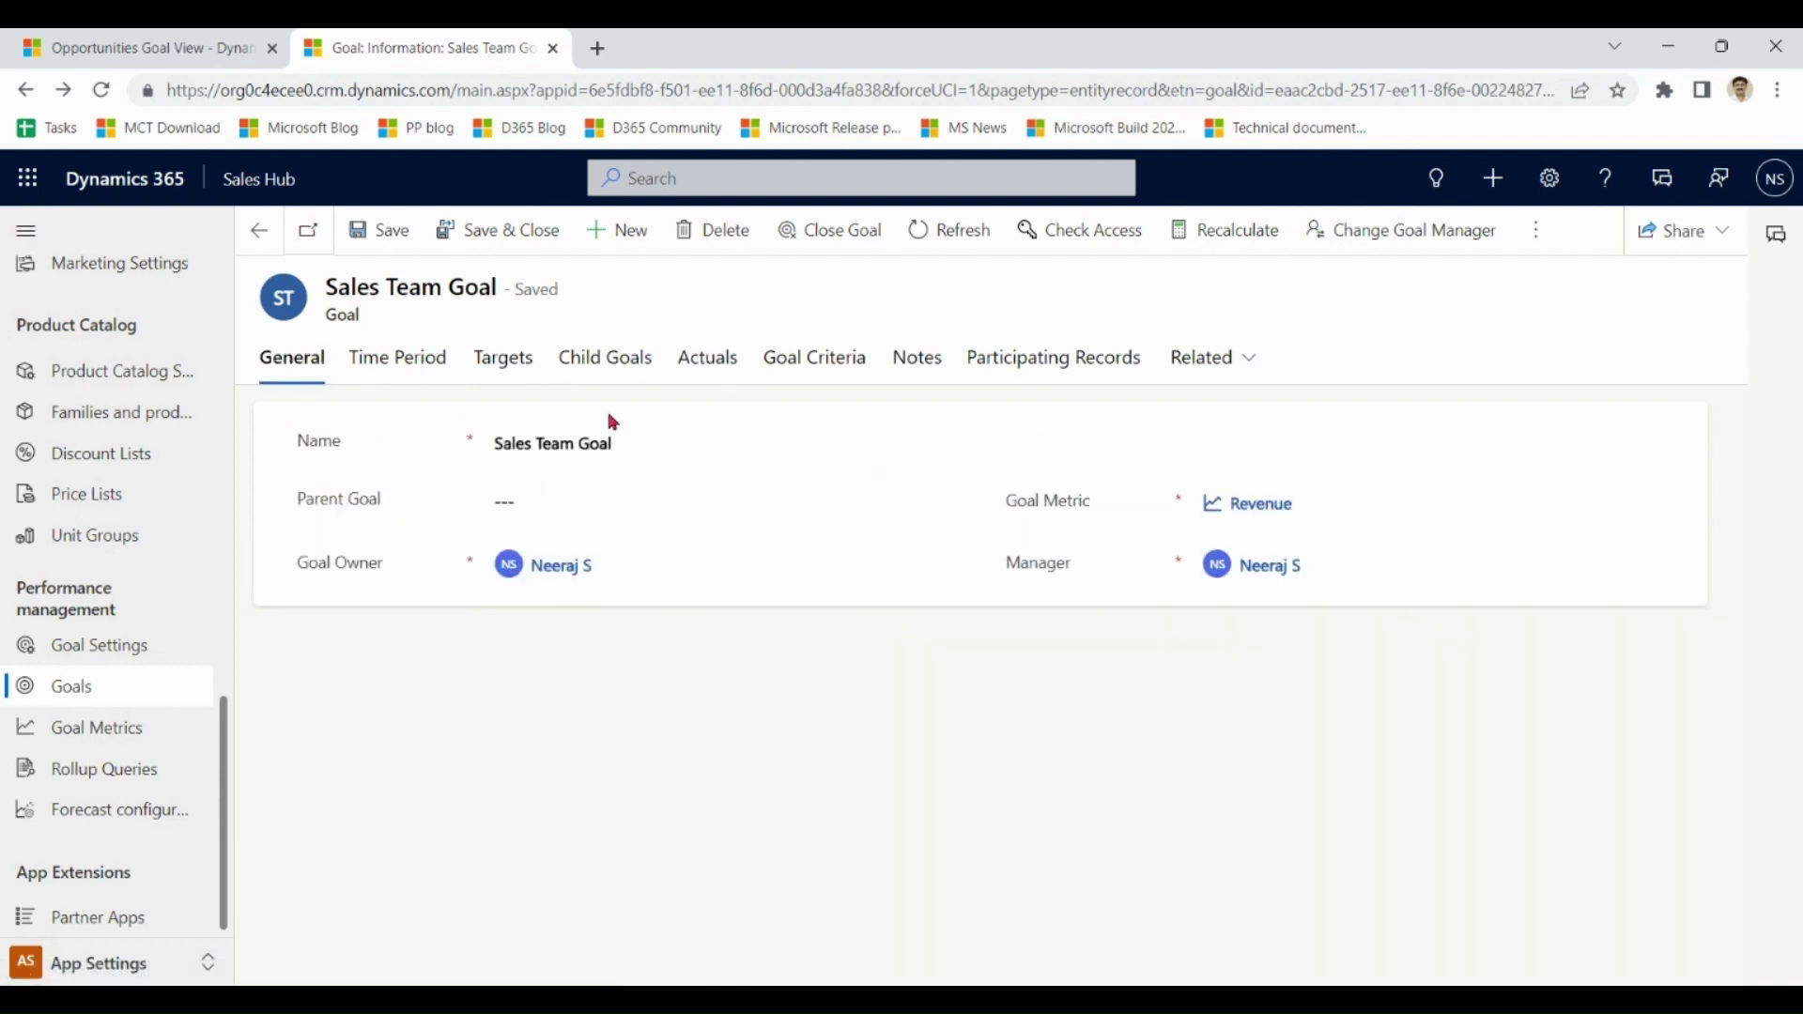
left_click(622, 364)
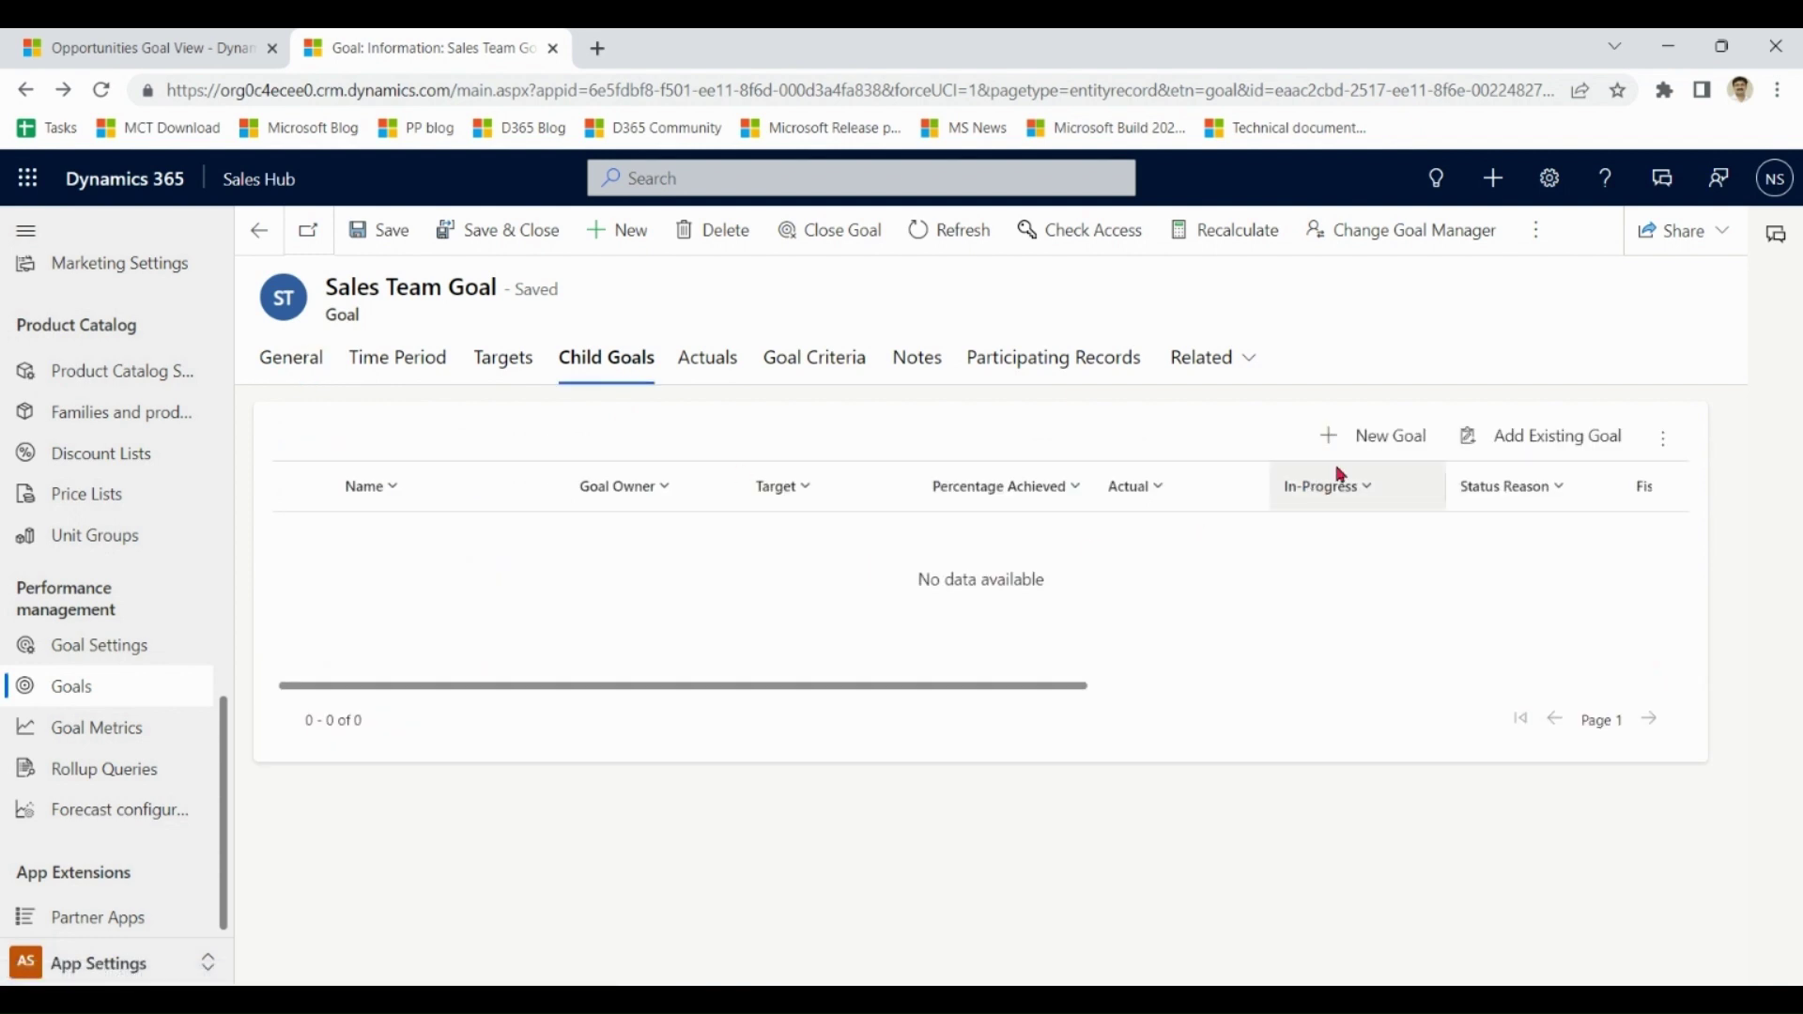
left_click(1379, 435)
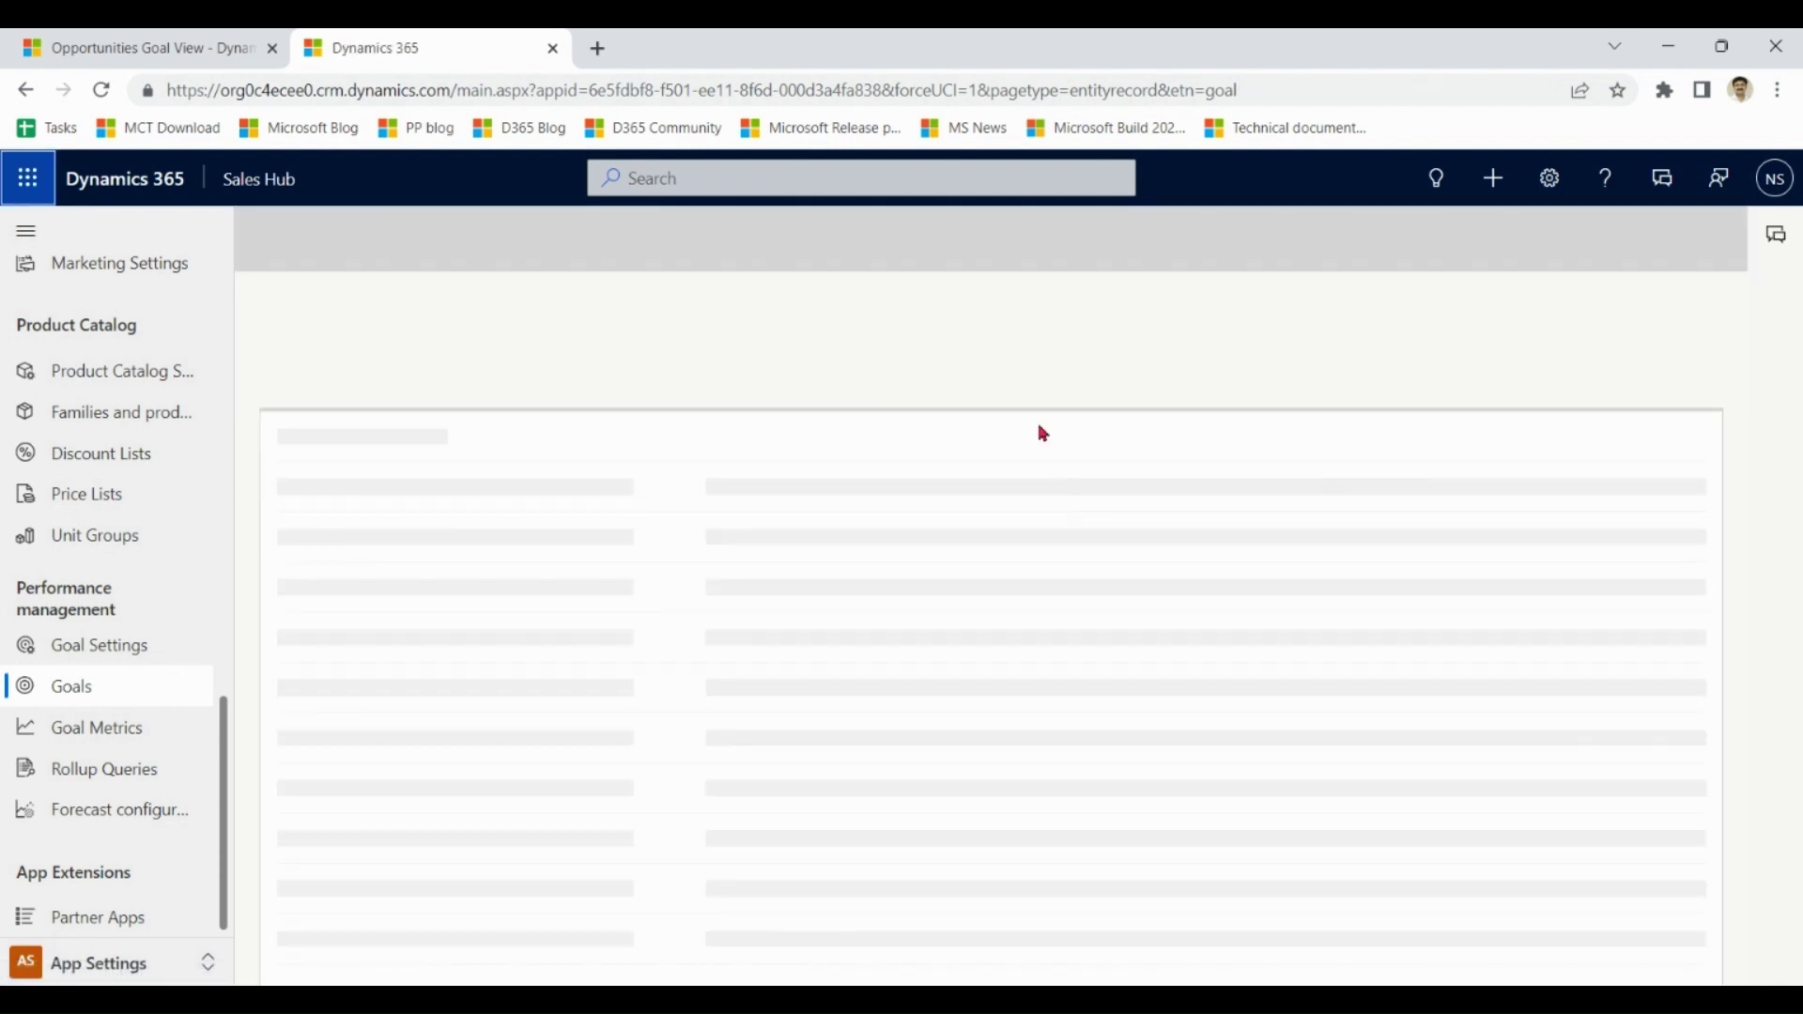
- Name the new child goal after the sales rep and assign that rep as its owner
key("ctrl+shift+Tab")
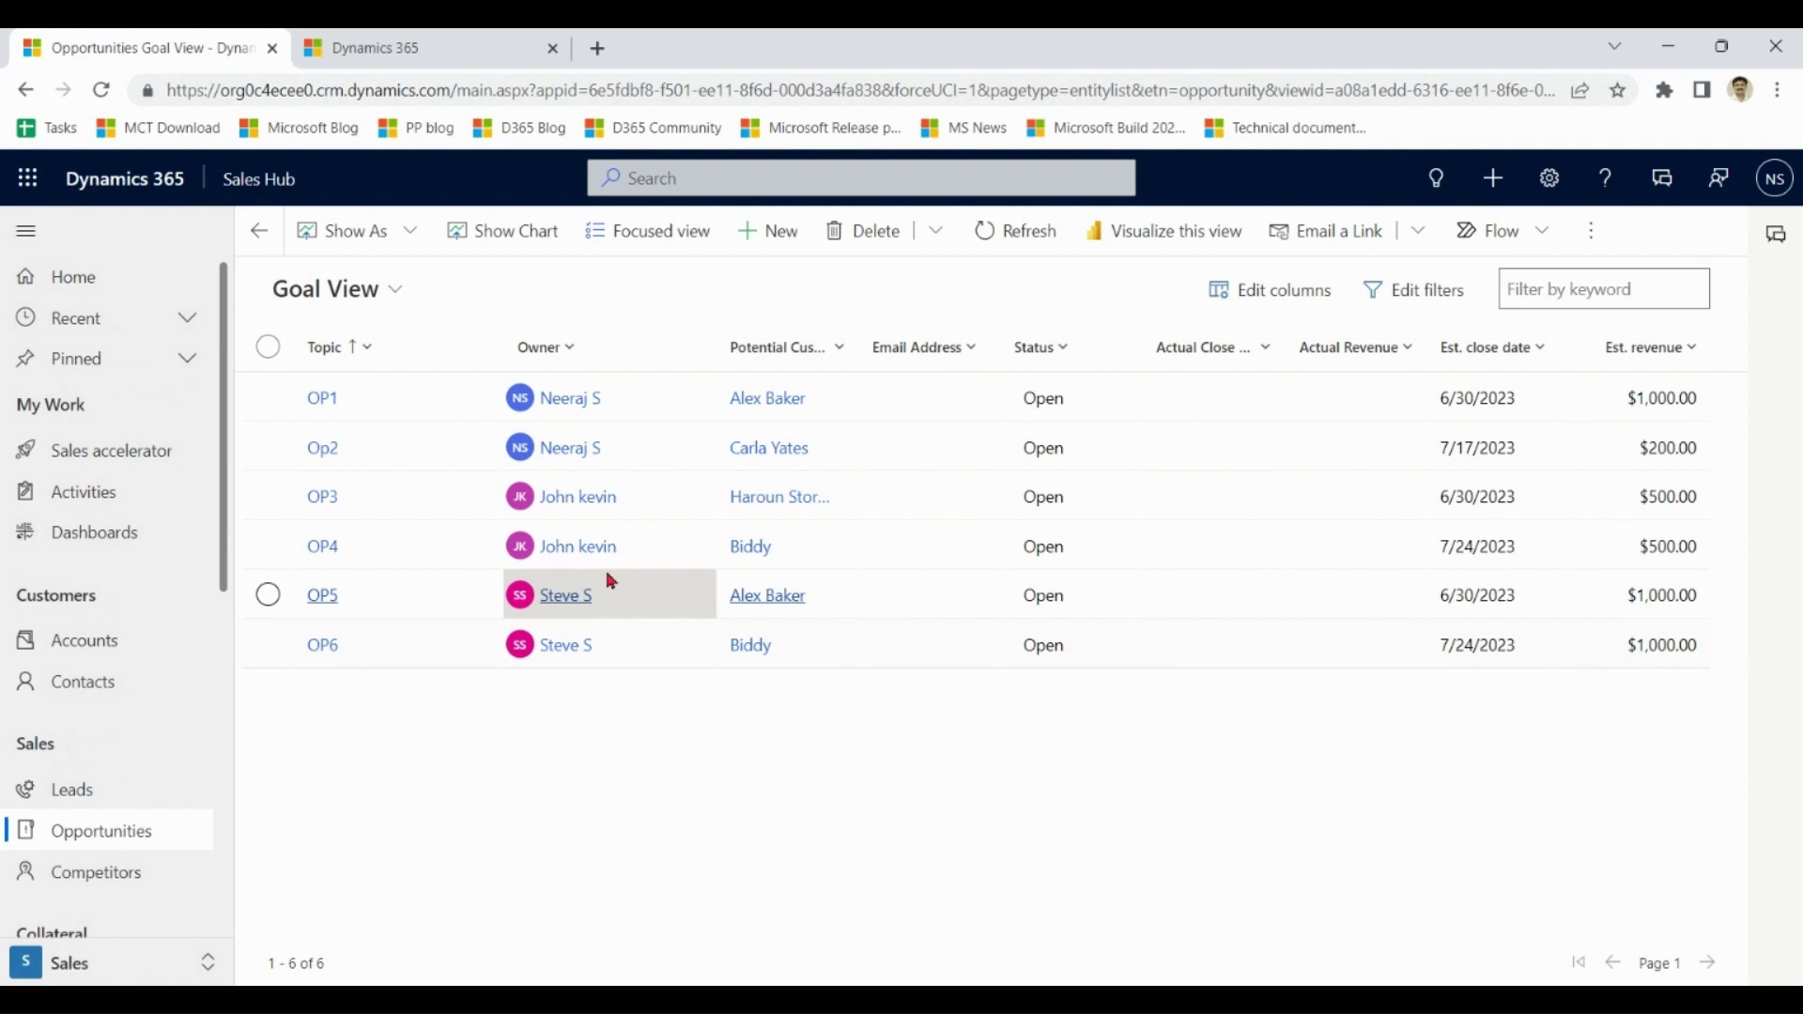
left_click(432, 48)
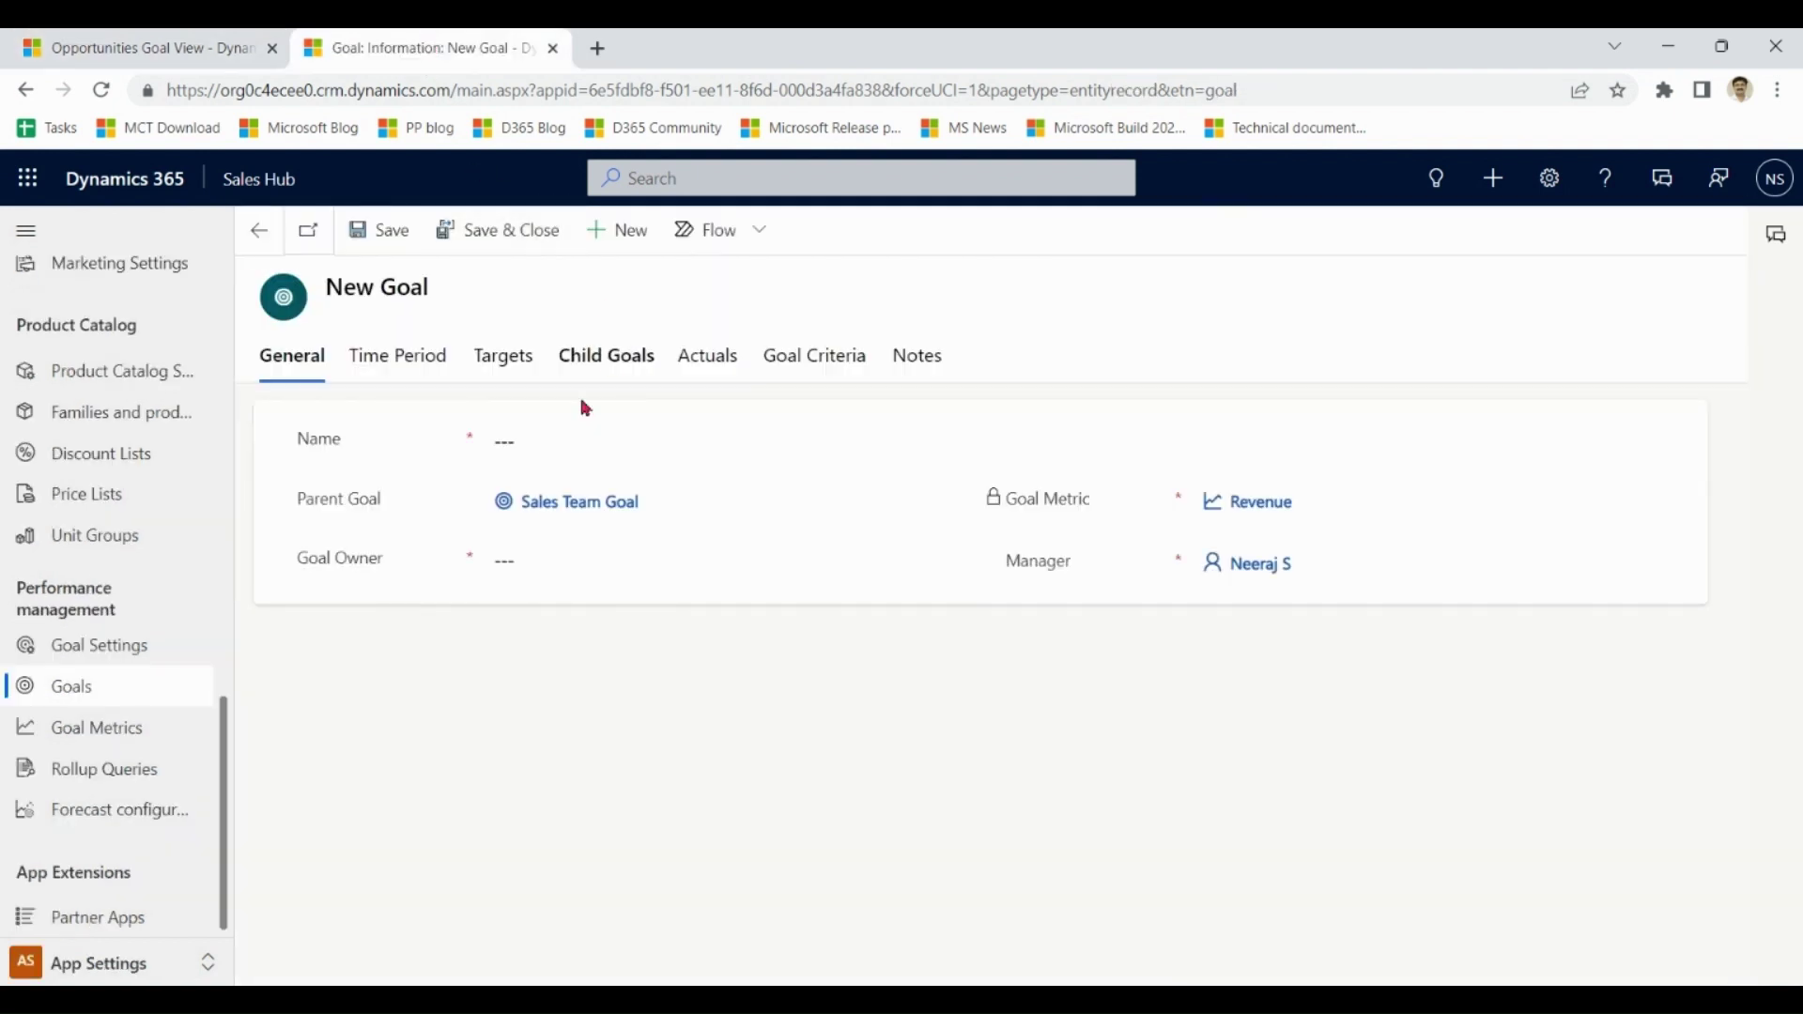
left_click(567, 434)
type("Jo")
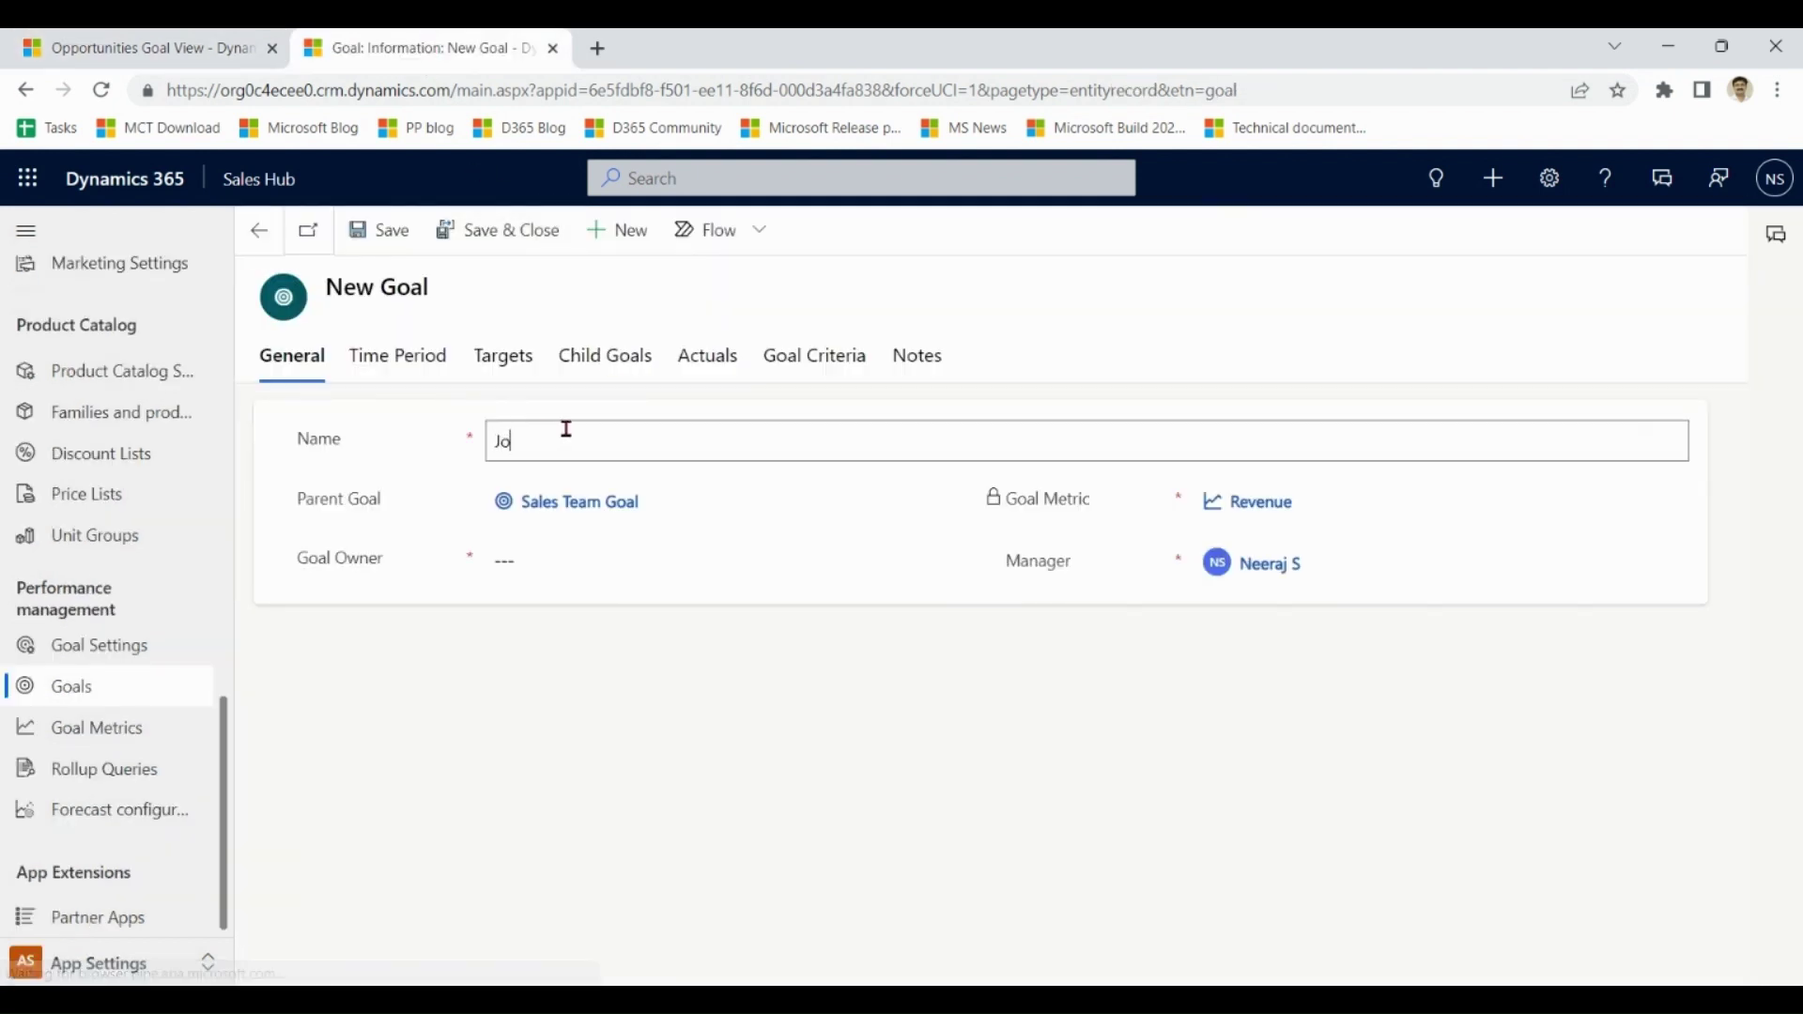
type("hn Goal")
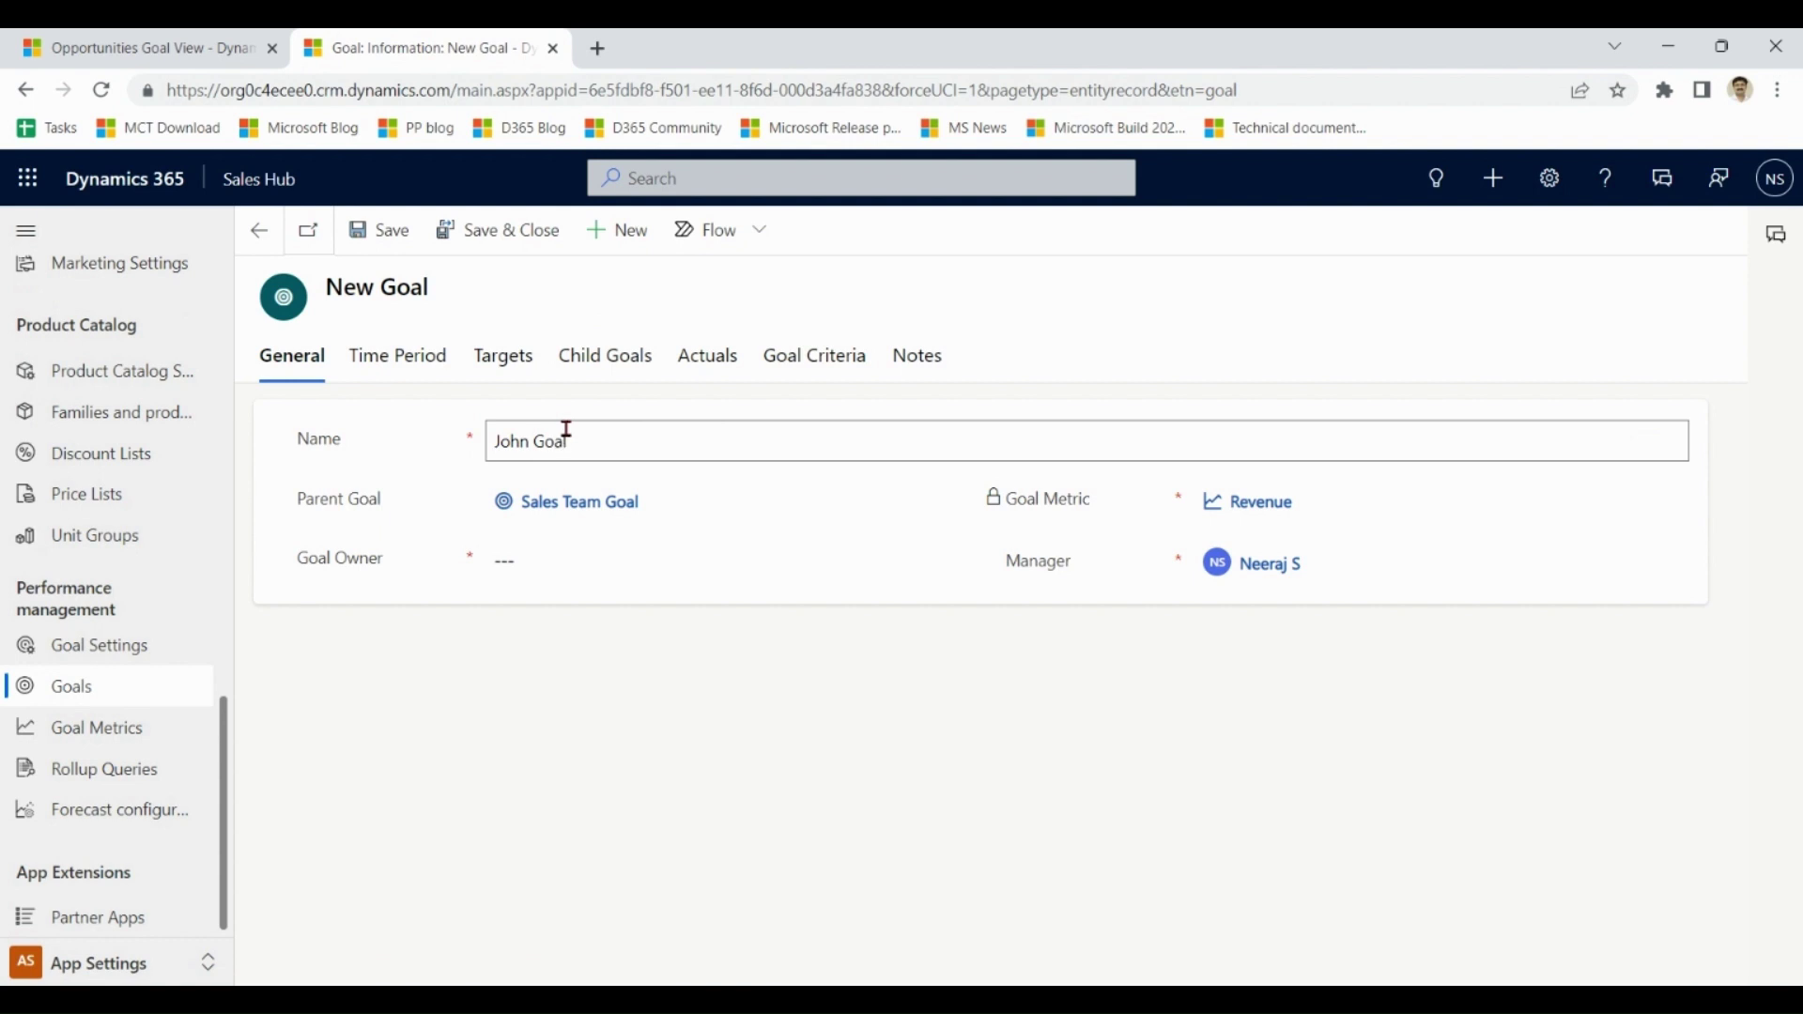
left_click(646, 555)
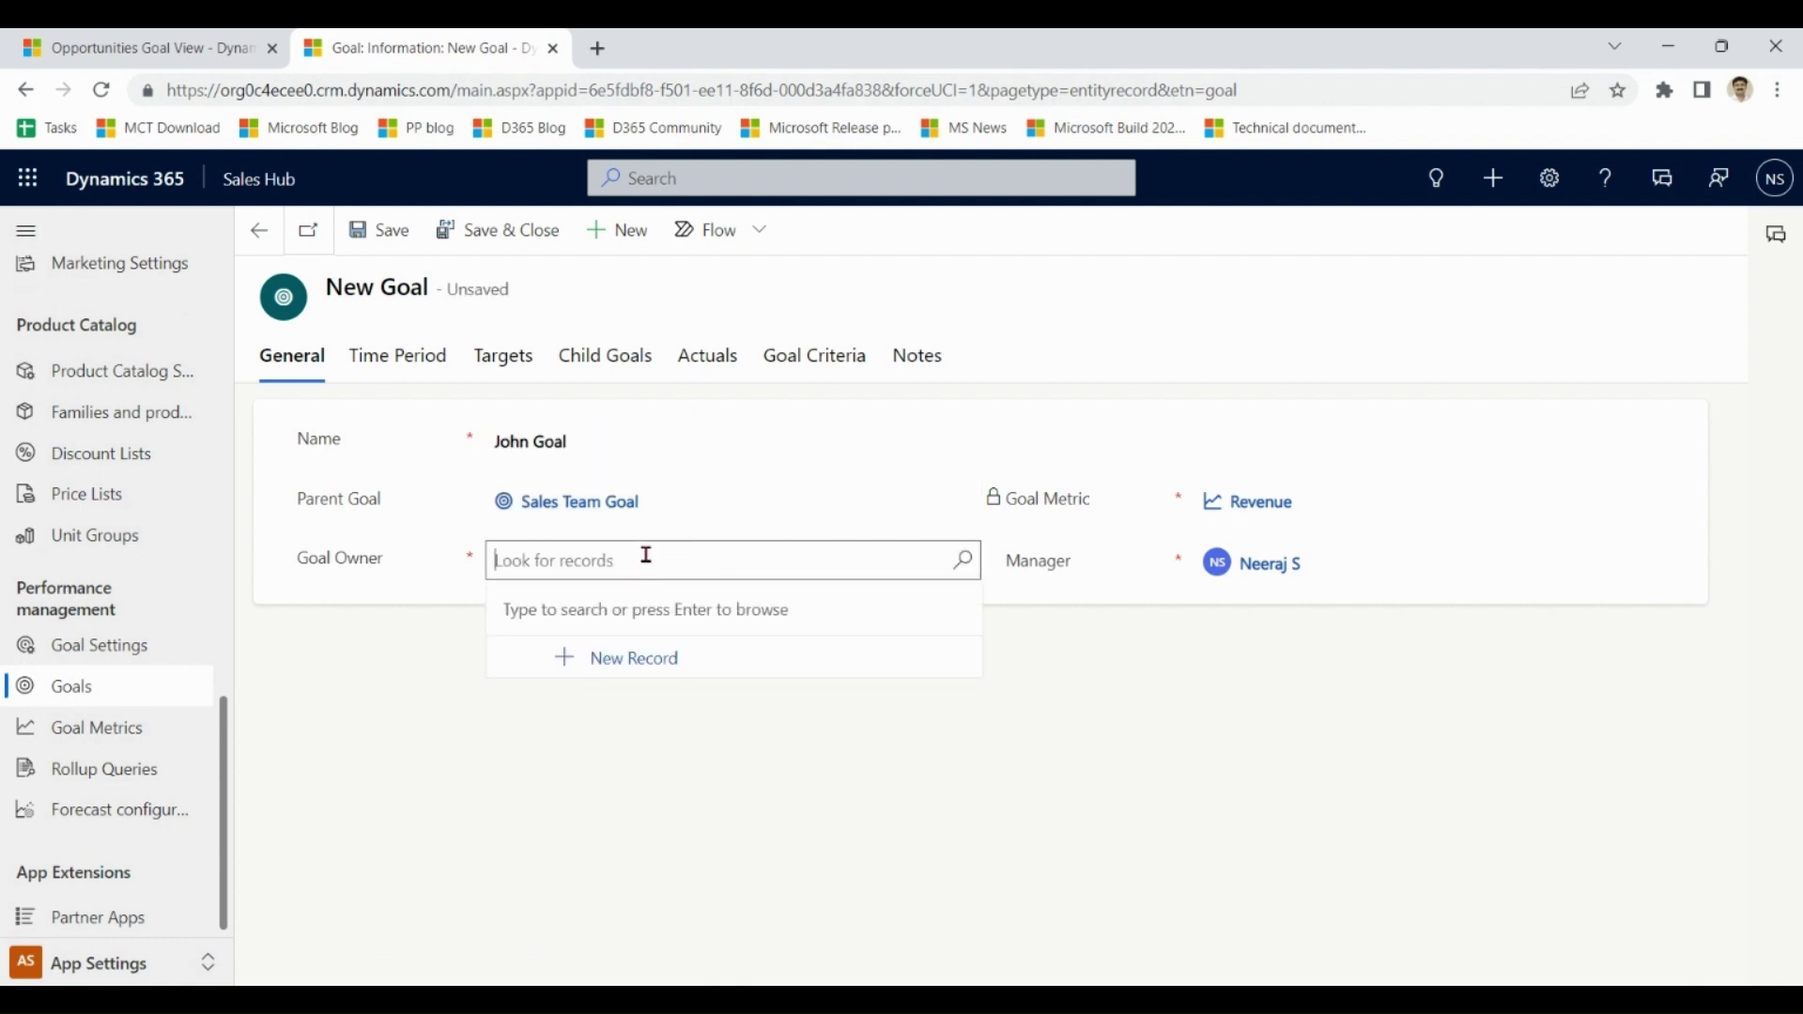
type("John")
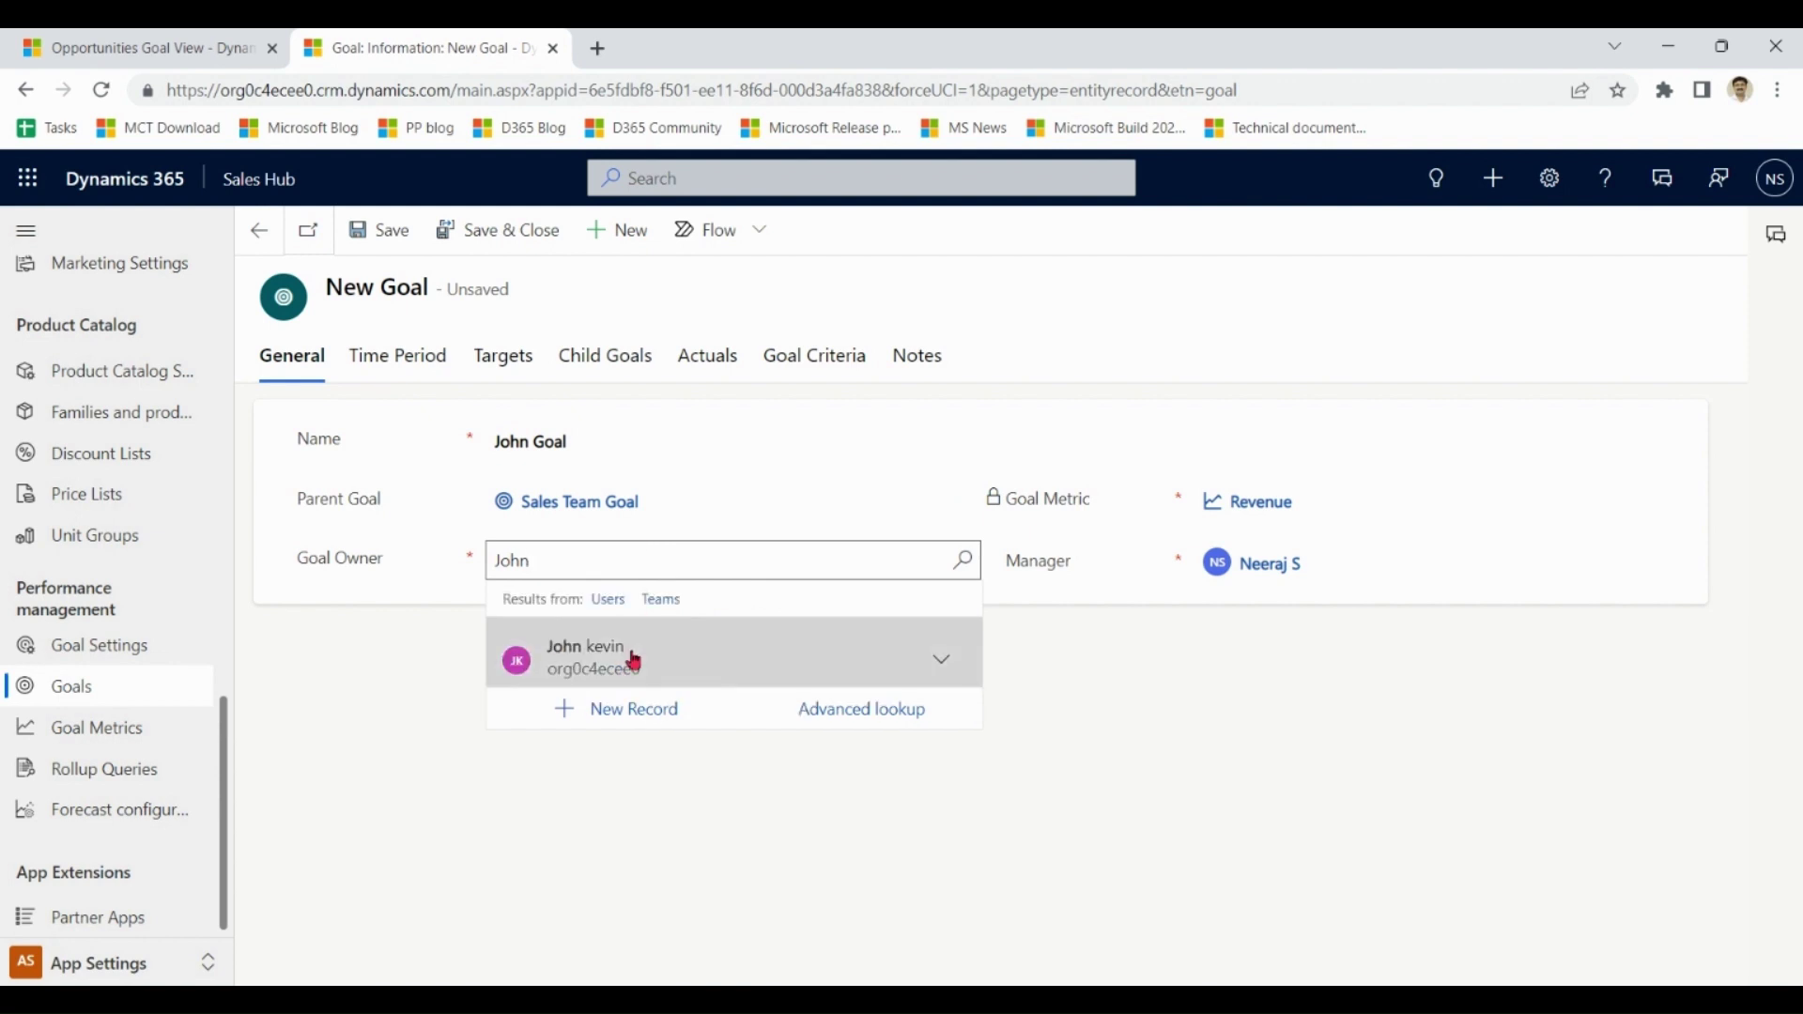
left_click(631, 646)
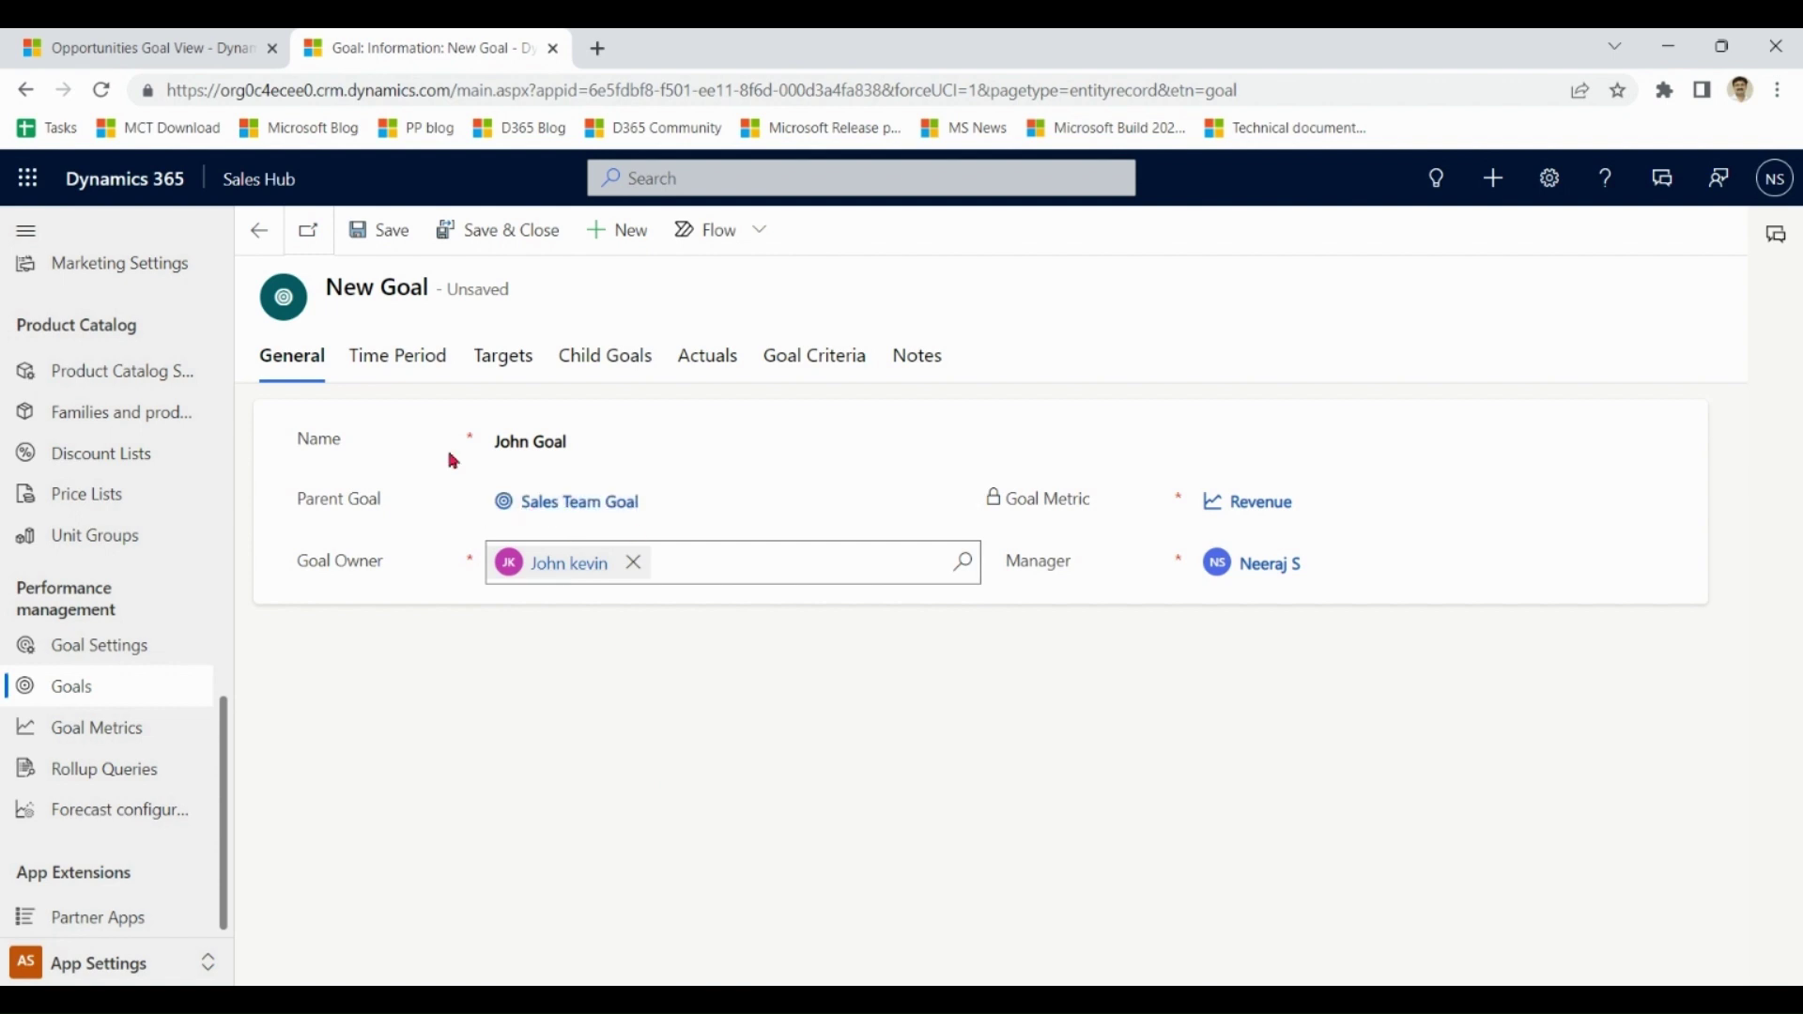
- Check the time period, save, and set a $2,000.00 Target (Money) before Save & Close
left_click(430, 368)
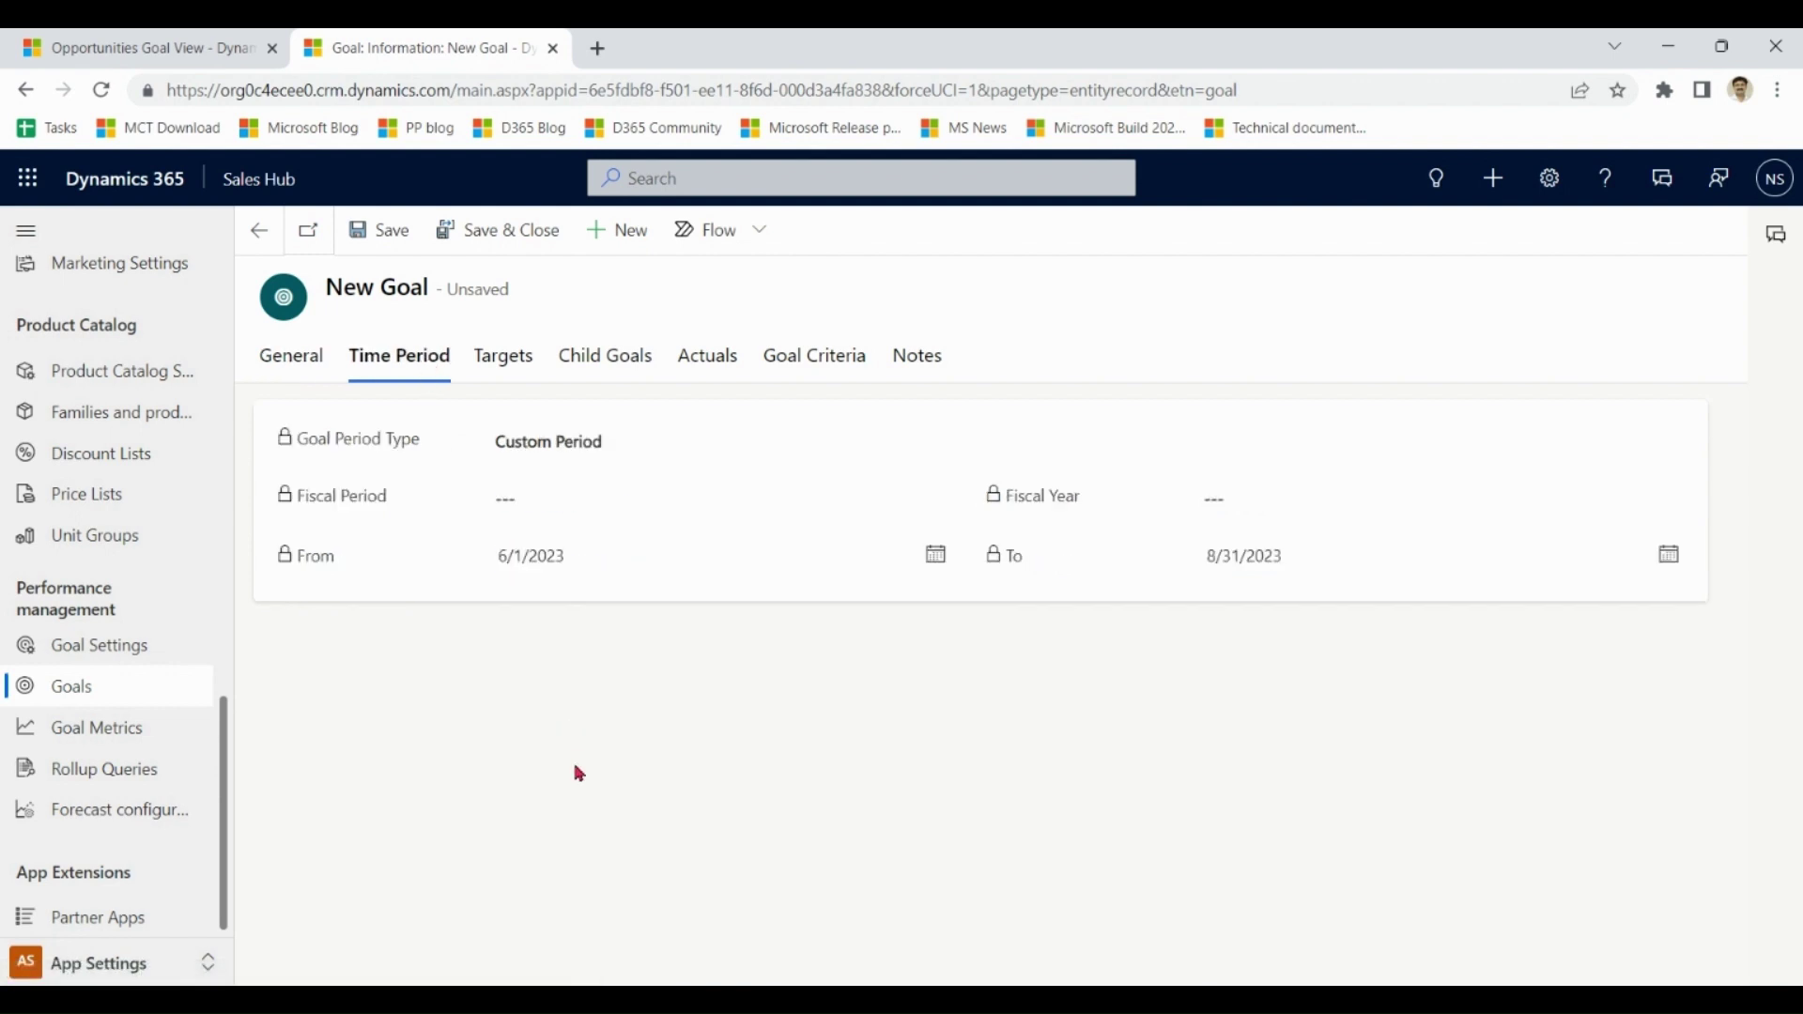
left_click(507, 359)
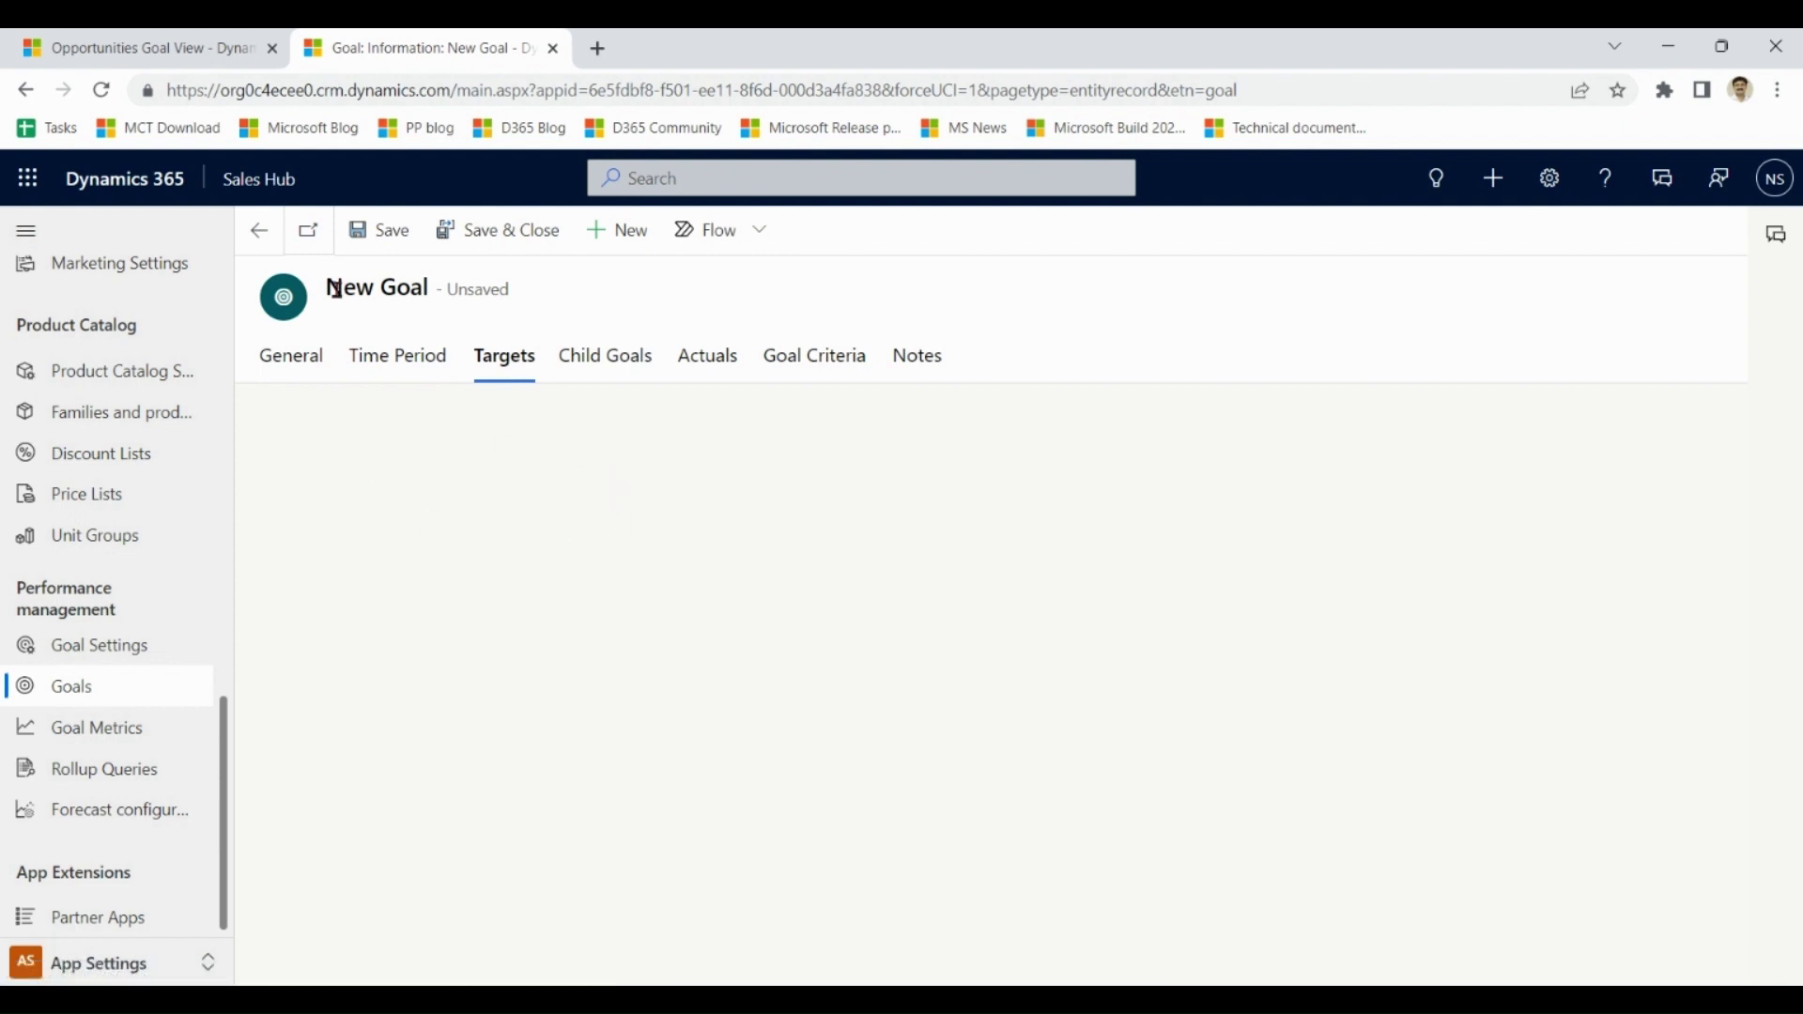
left_click(386, 244)
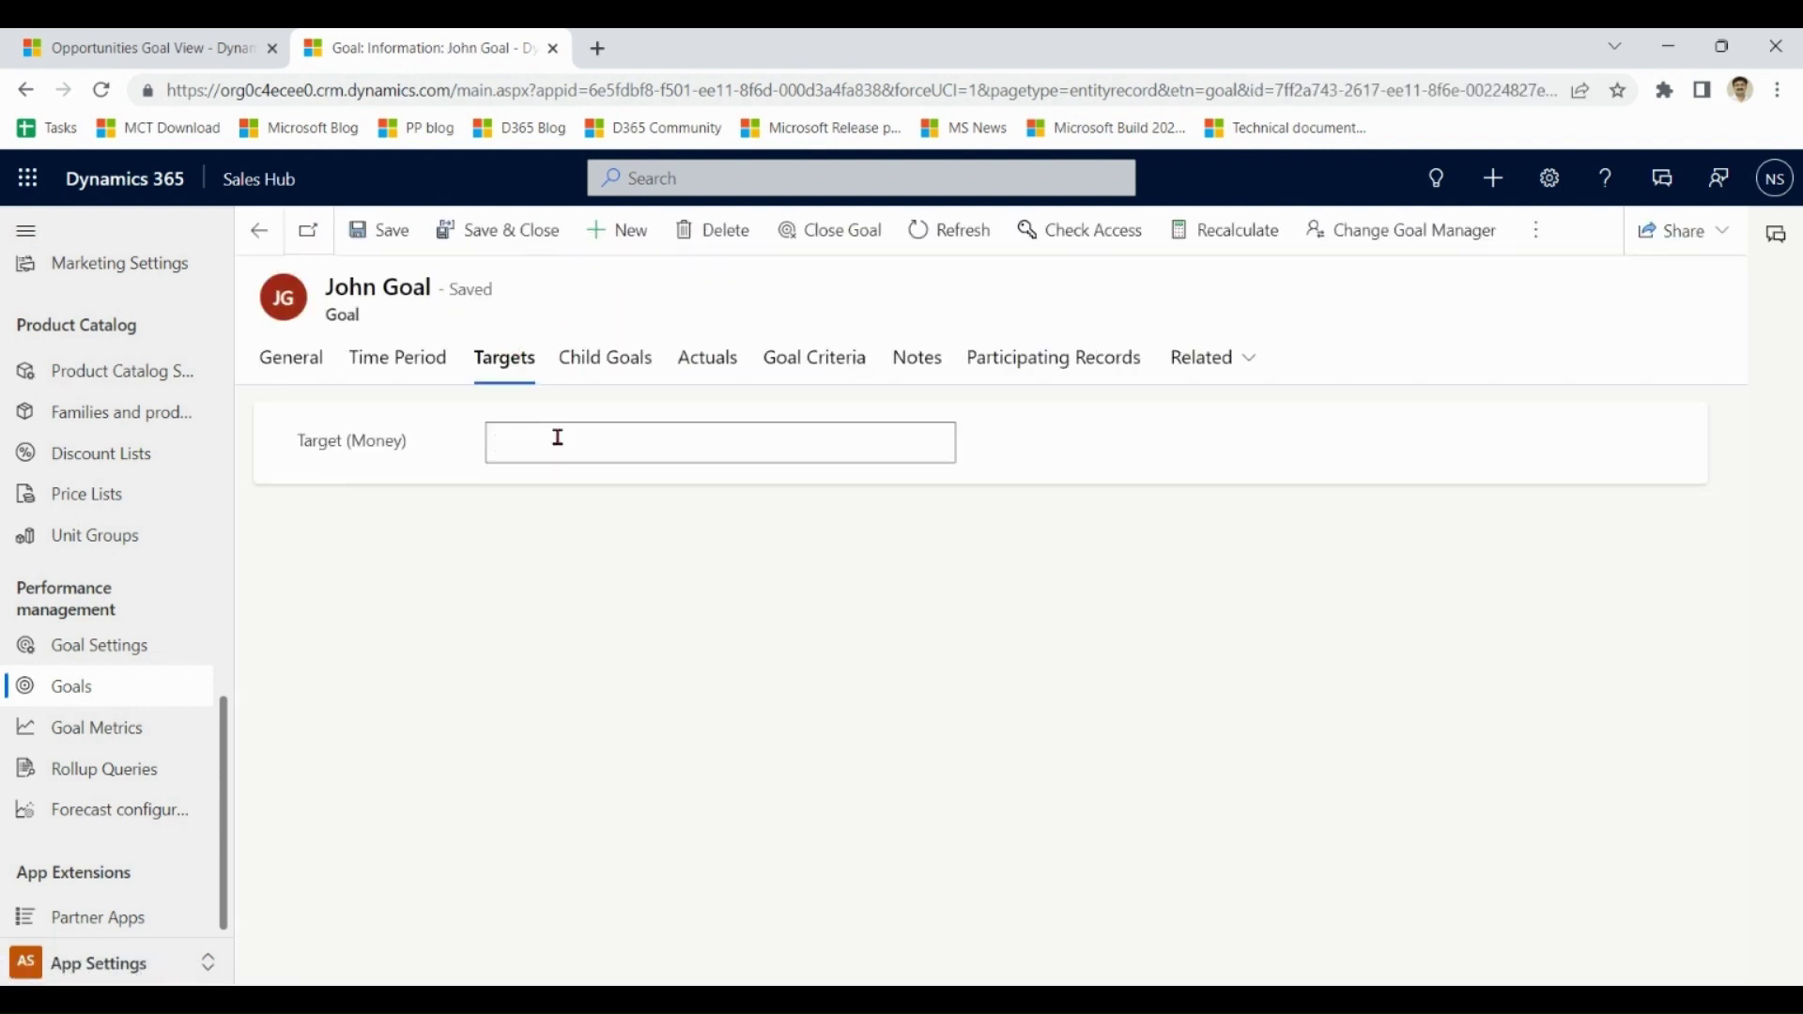
left_click(710, 661)
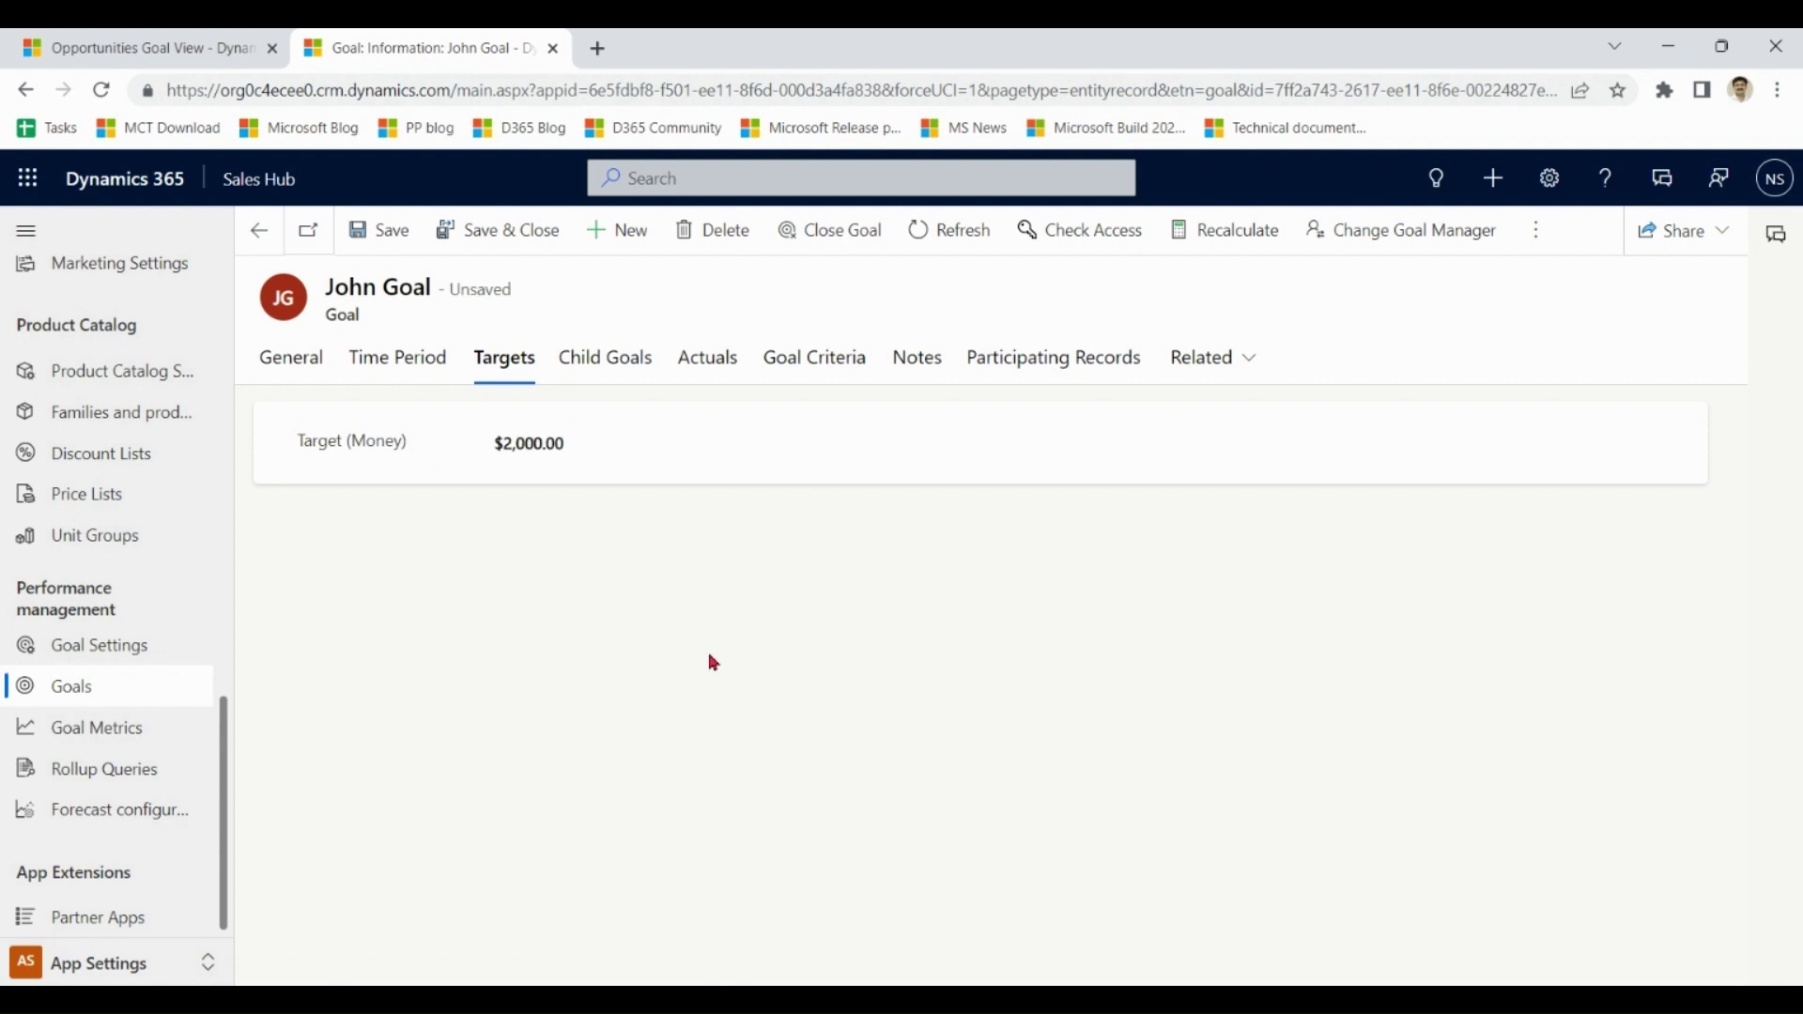
left_click(535, 244)
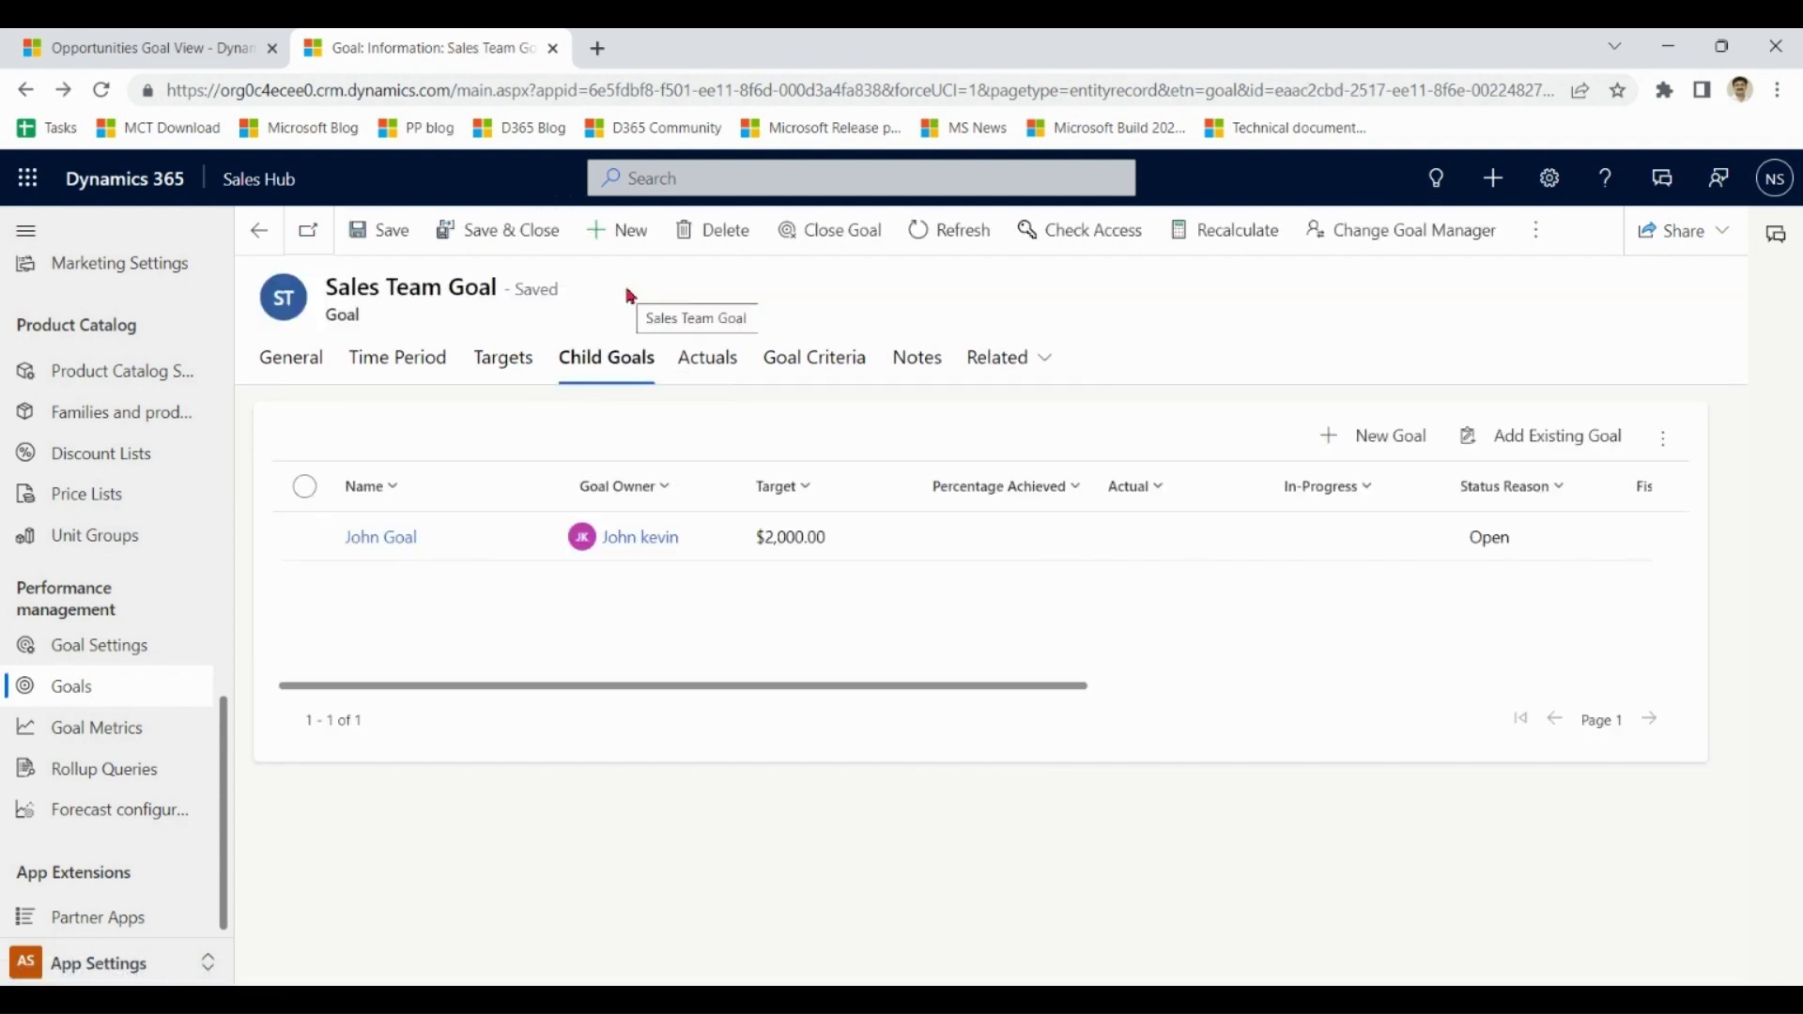
- Start a new child goal named 'Steve Goal' and assign the matching user as its owner
left_click(1375, 449)
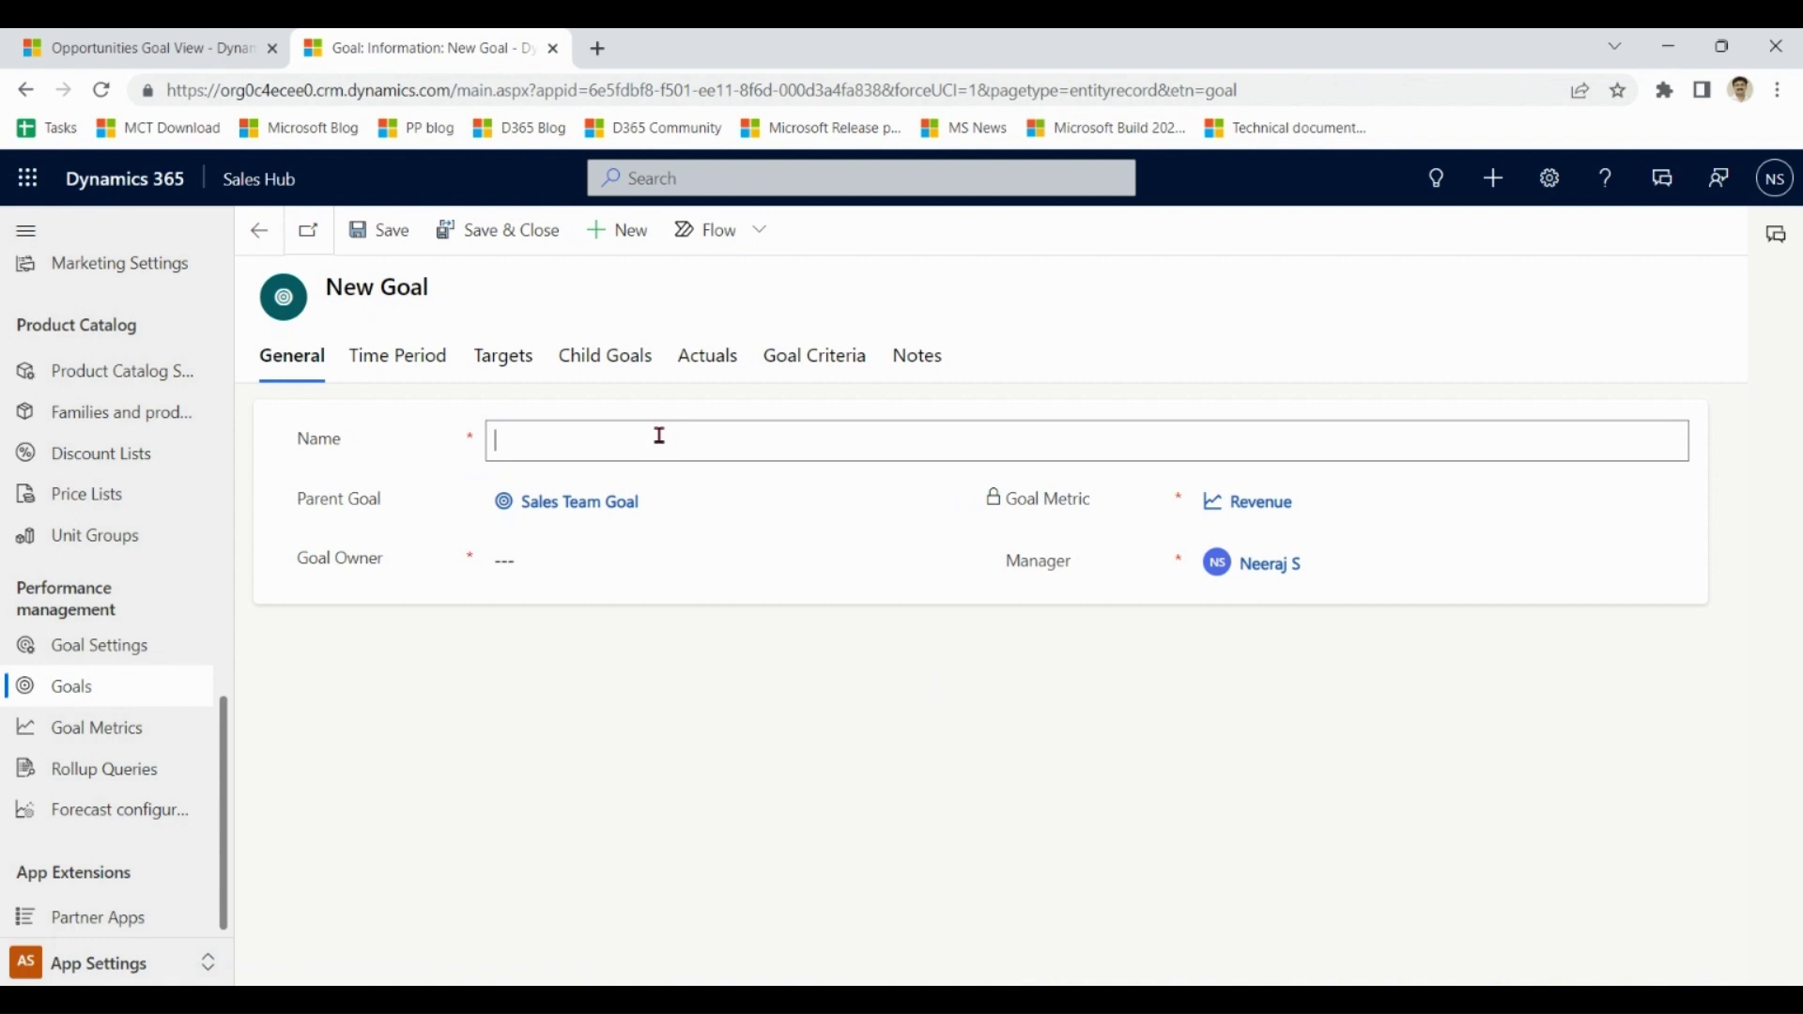
left_click(122, 48)
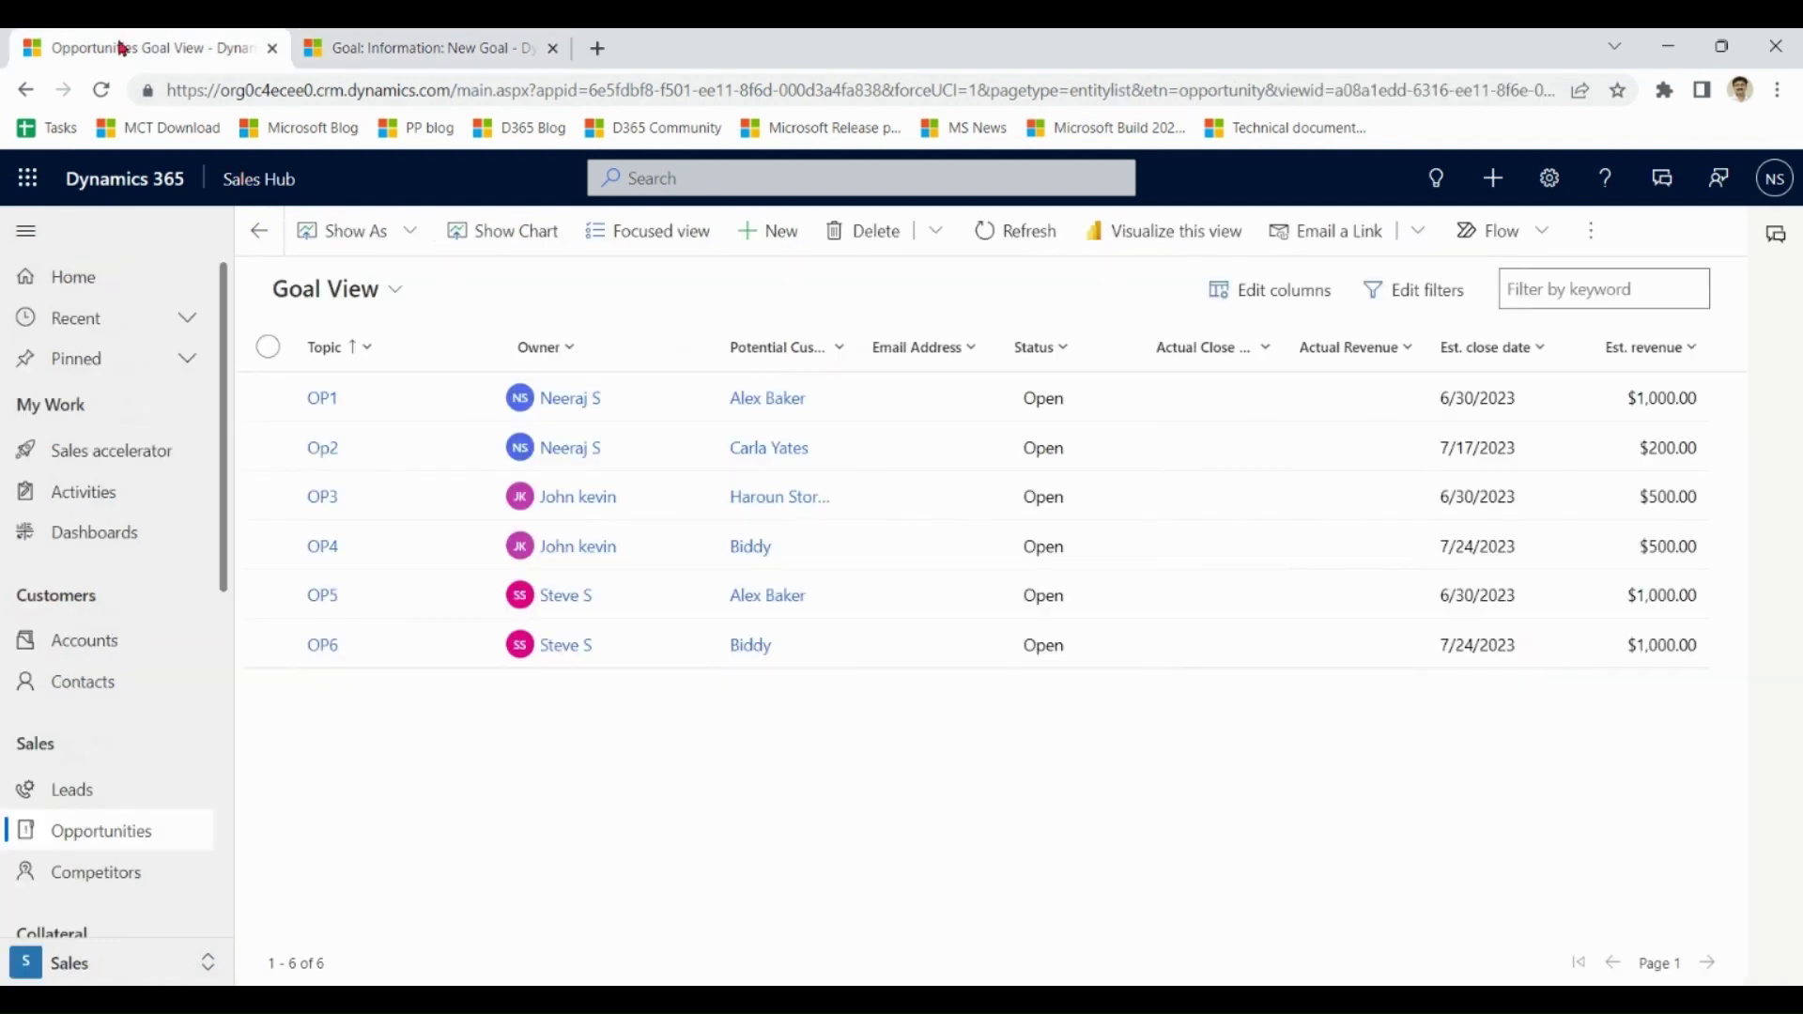
left_click(526, 48)
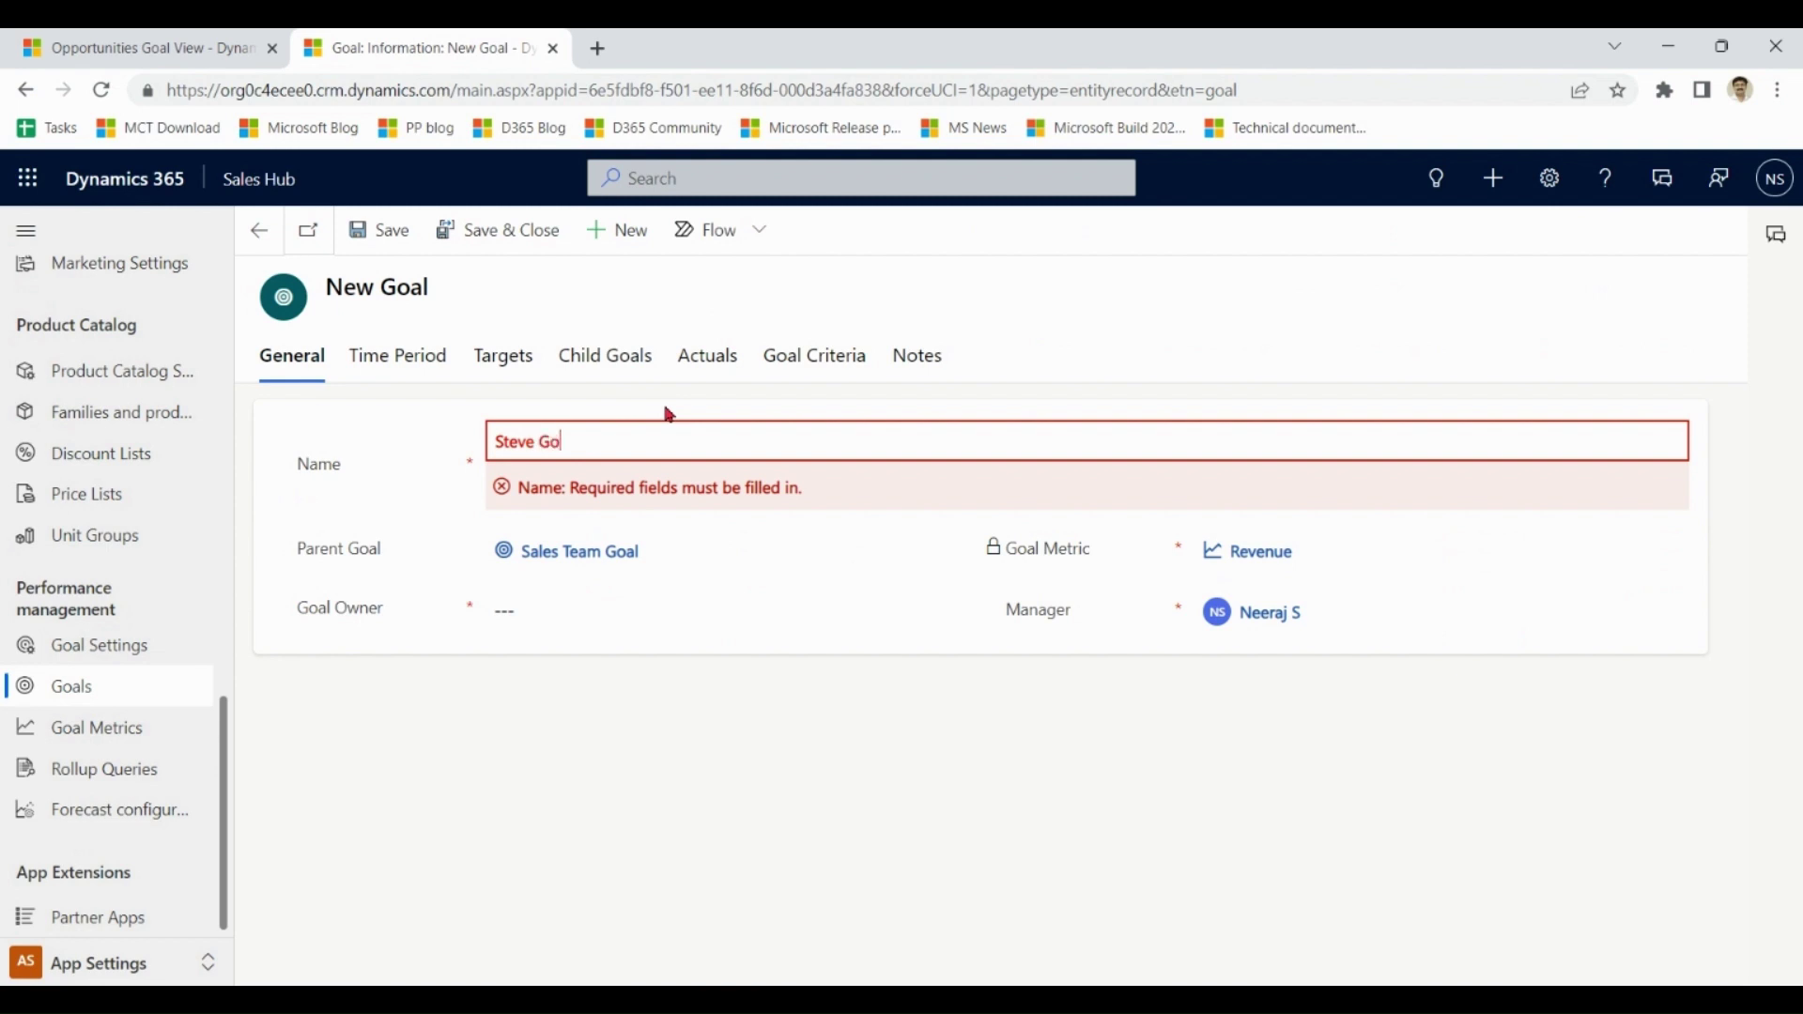
type("Steve Goal")
left_click(1048, 392)
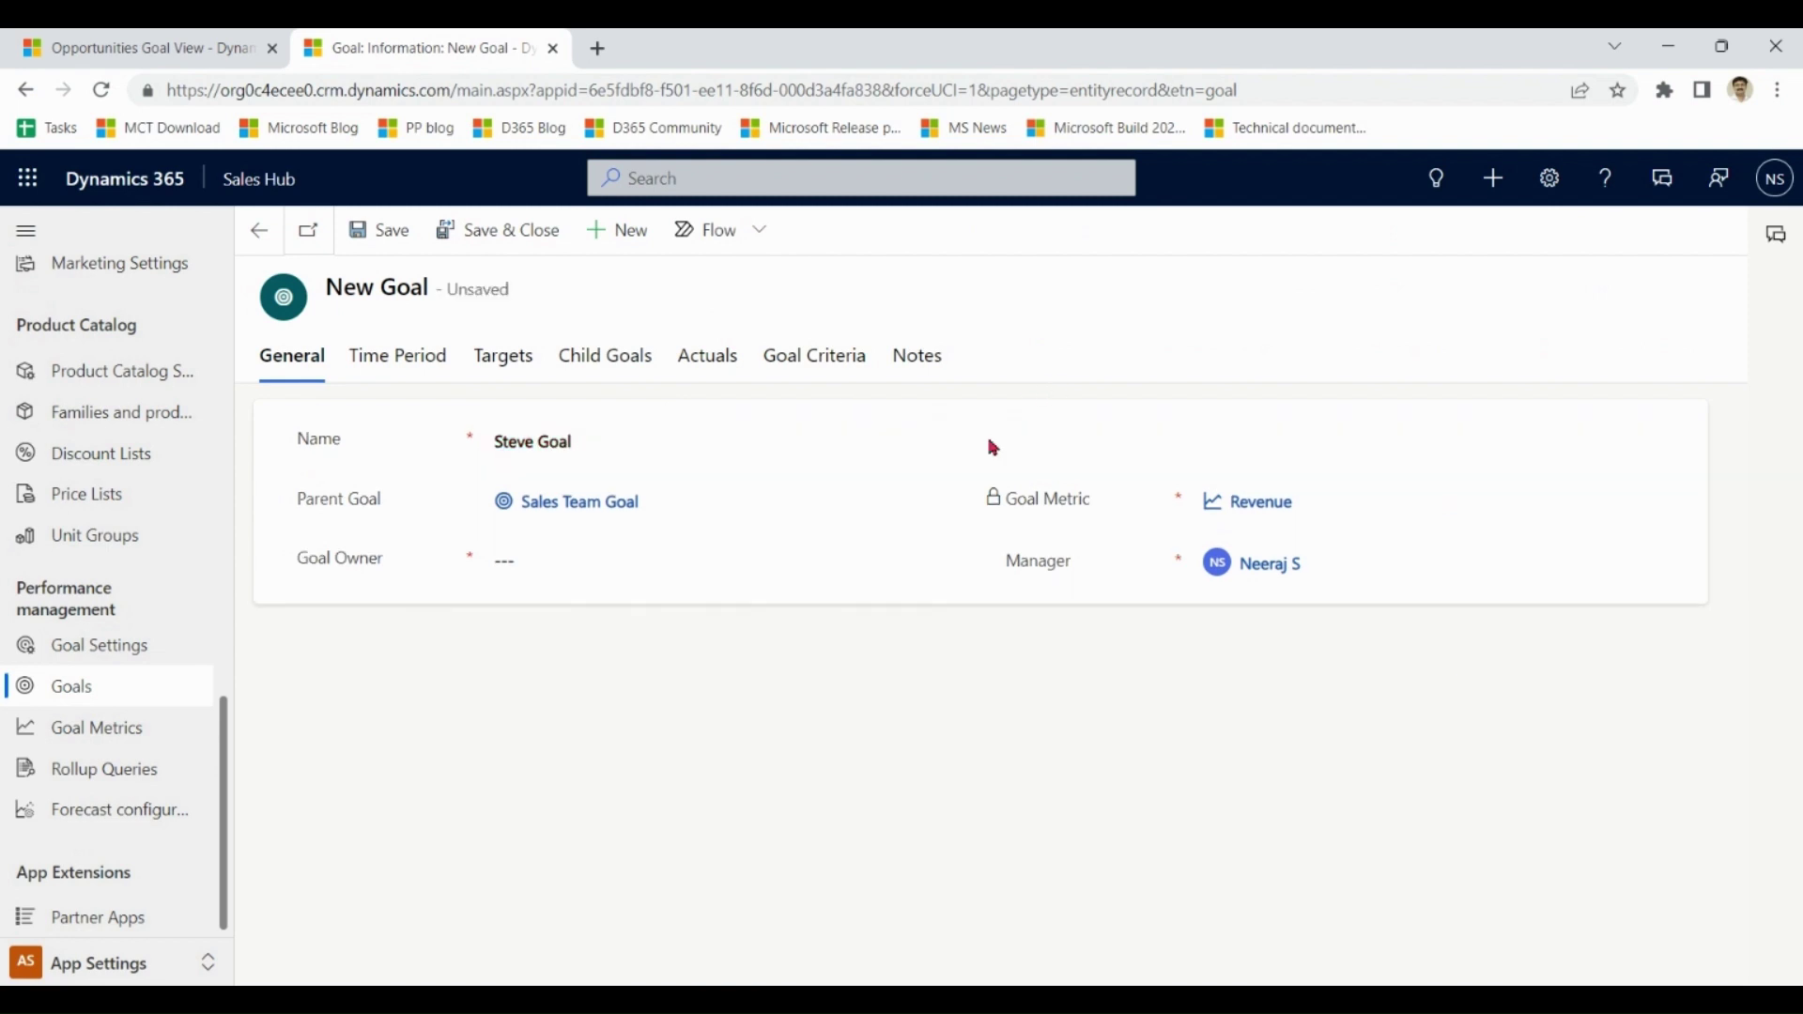
left_click(579, 561)
type("stev")
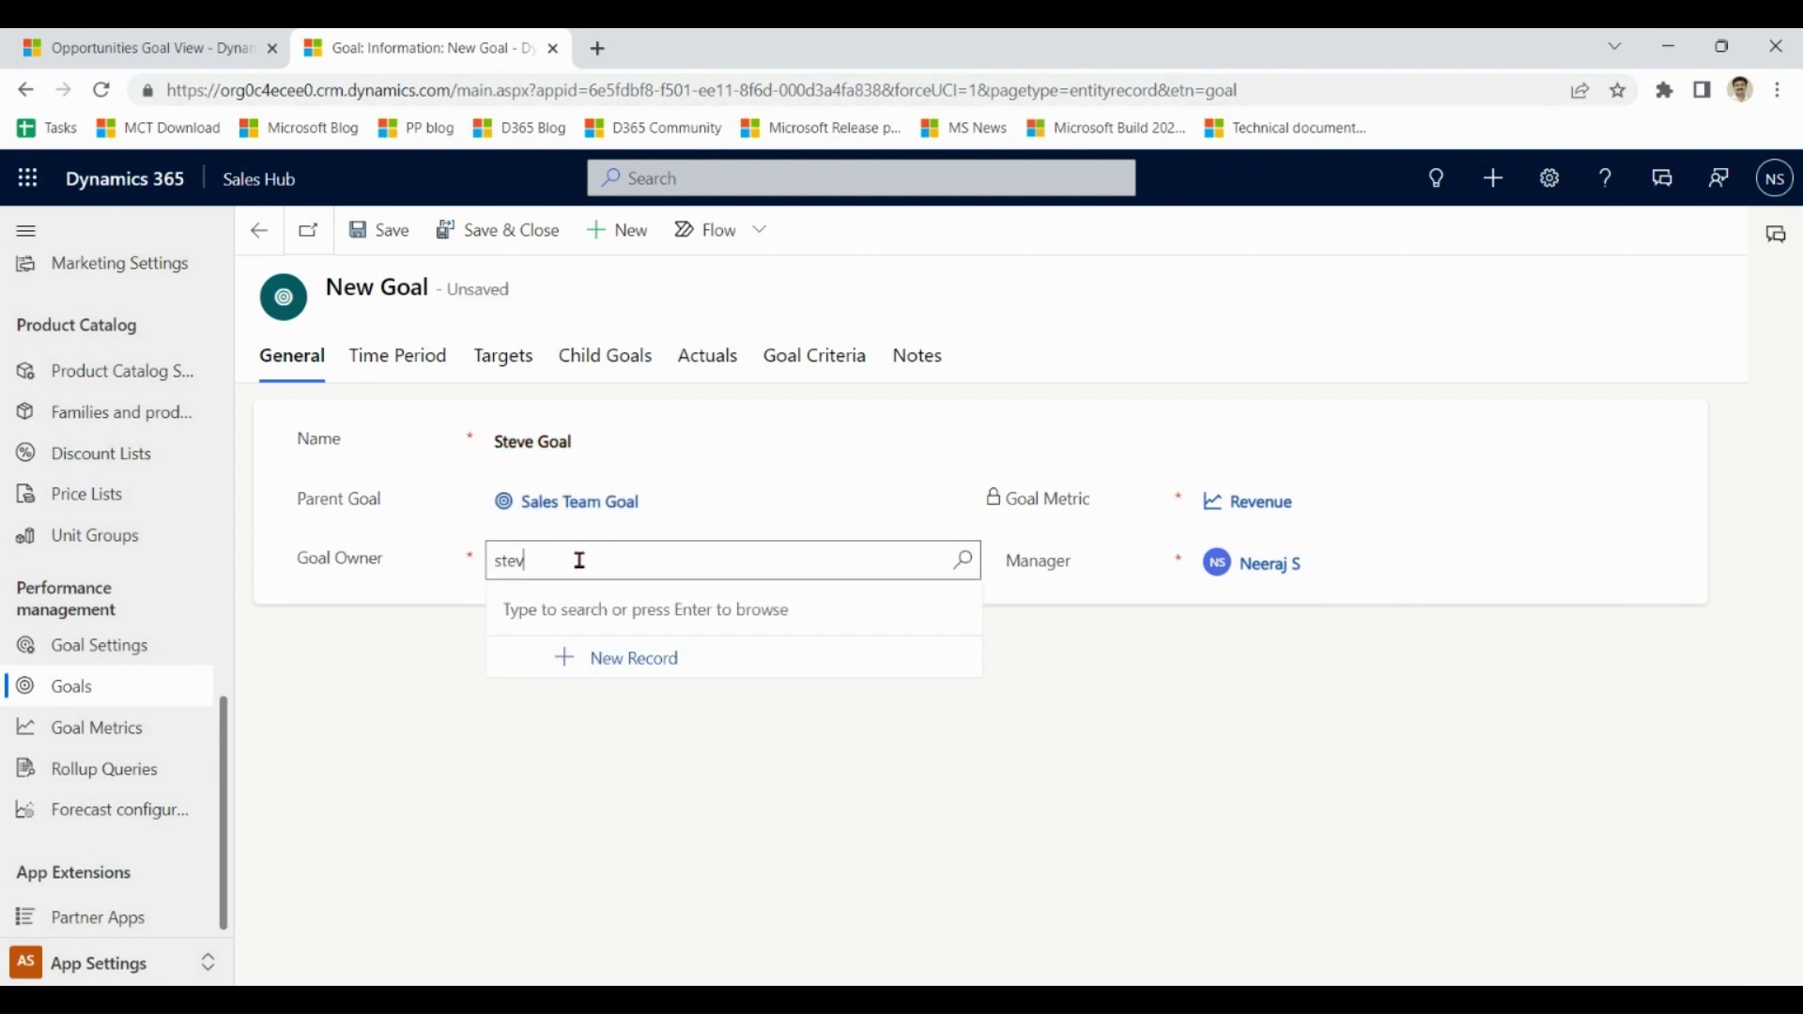
type("e")
left_click(592, 665)
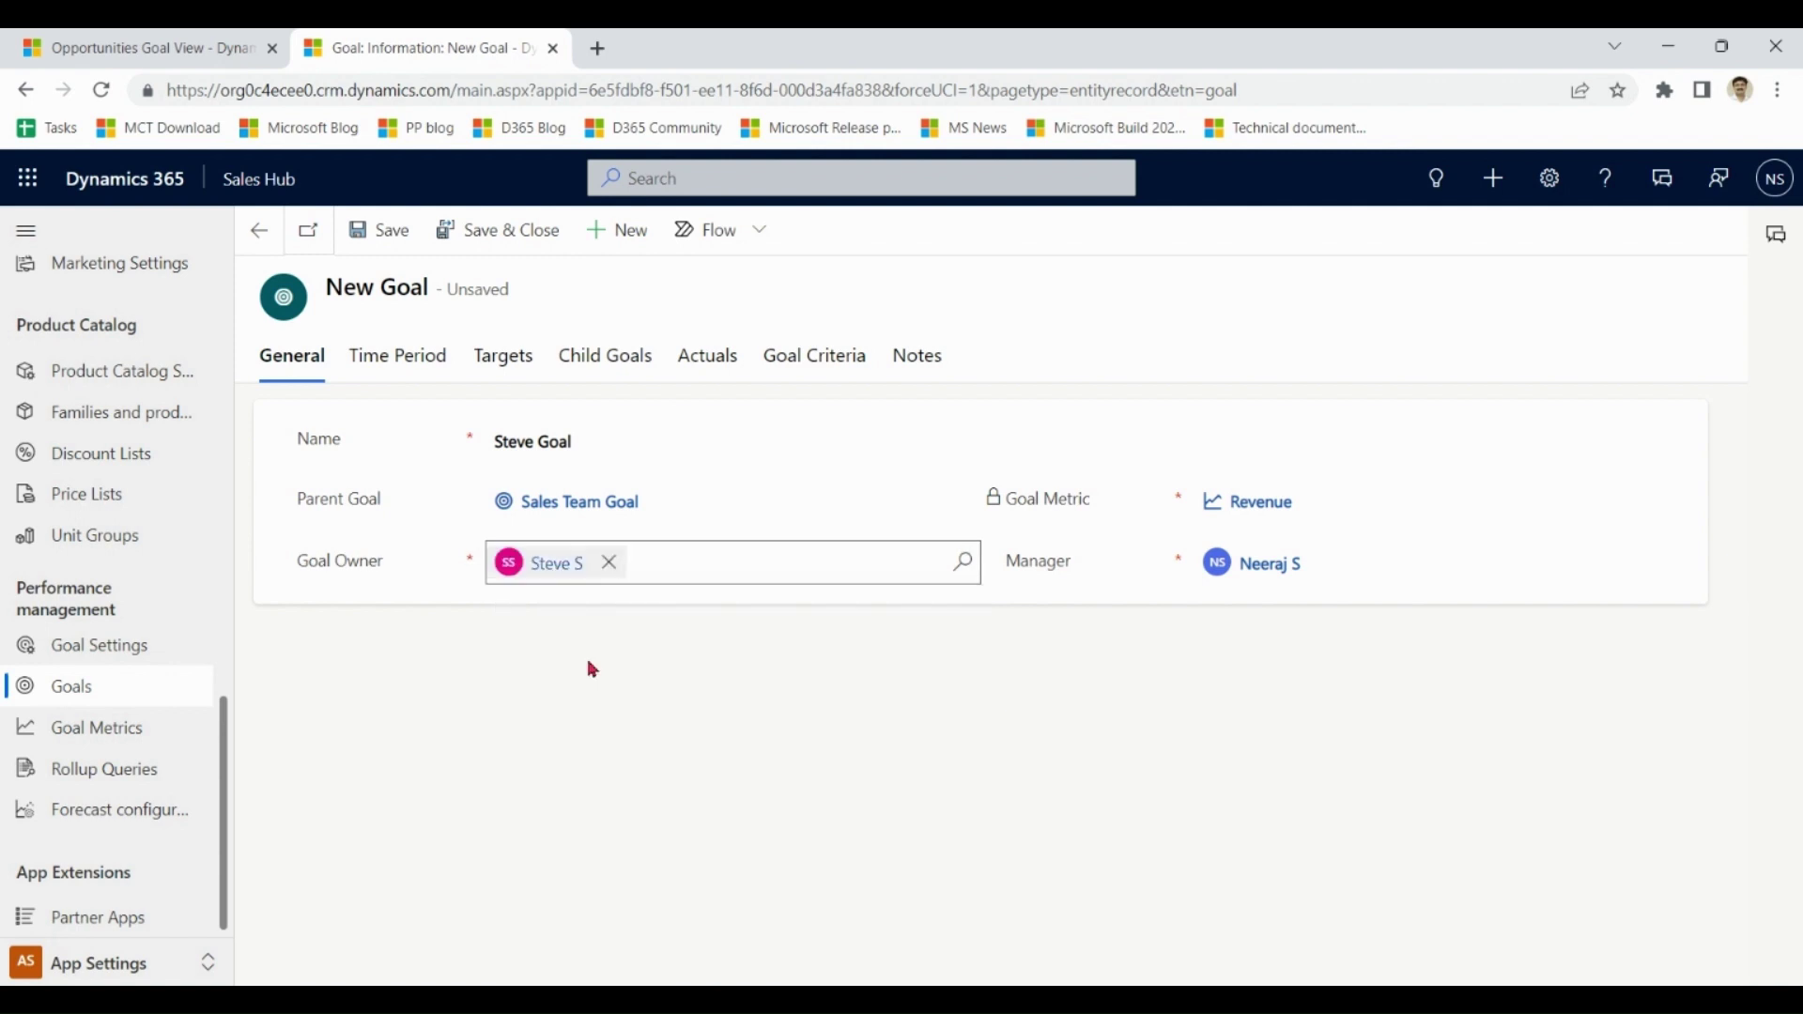
- Give Steve Goal a $2,000.00 target, save it, and return to Sales Team Goal's General details
left_click(413, 364)
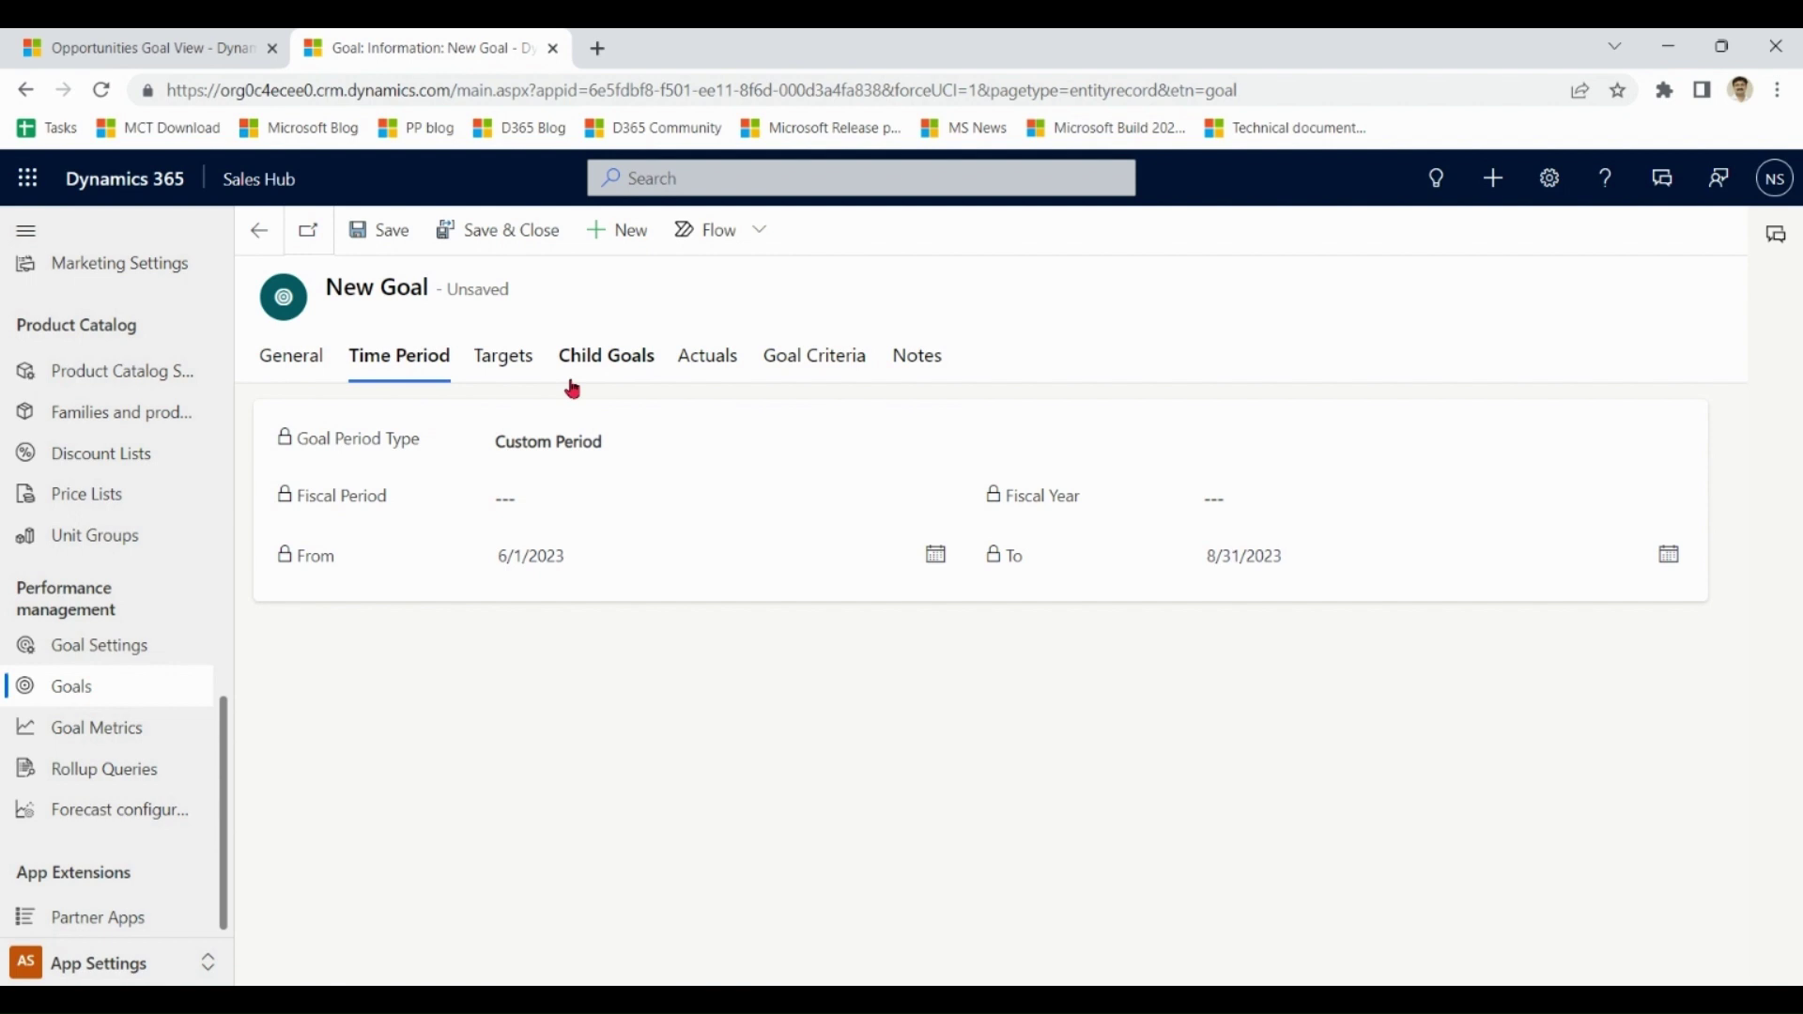
left_click(507, 363)
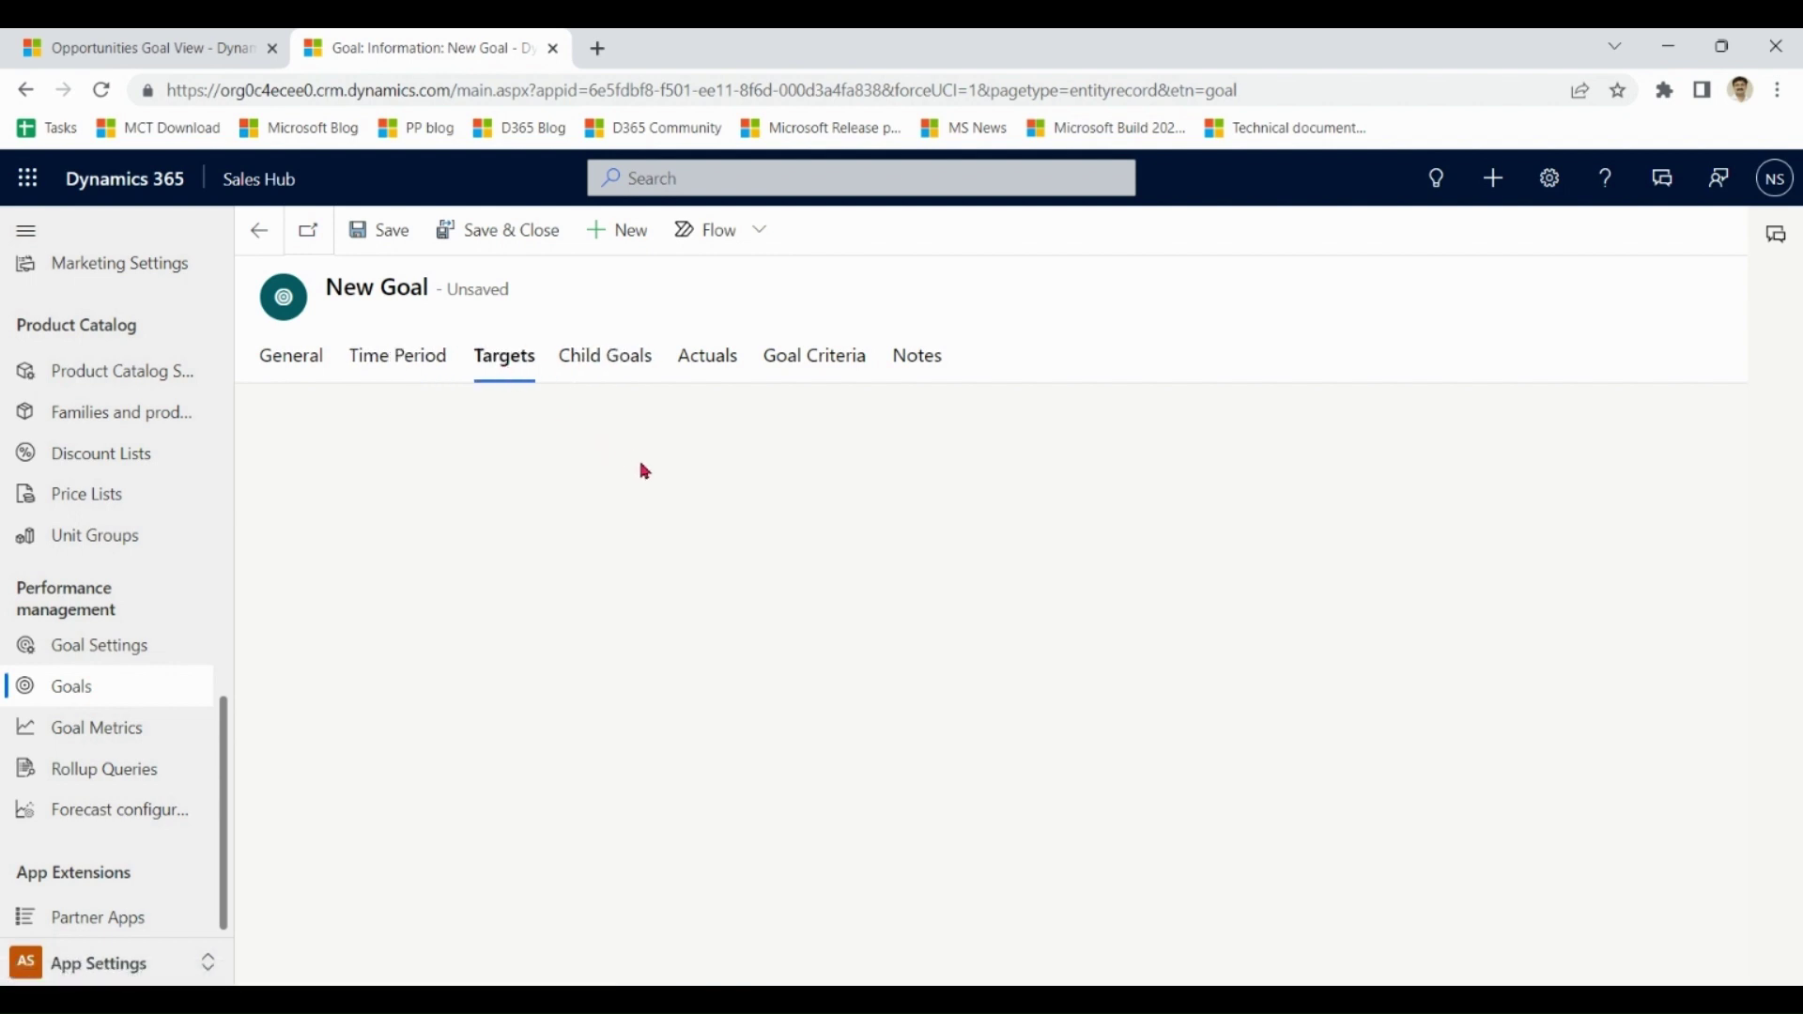
left_click(385, 233)
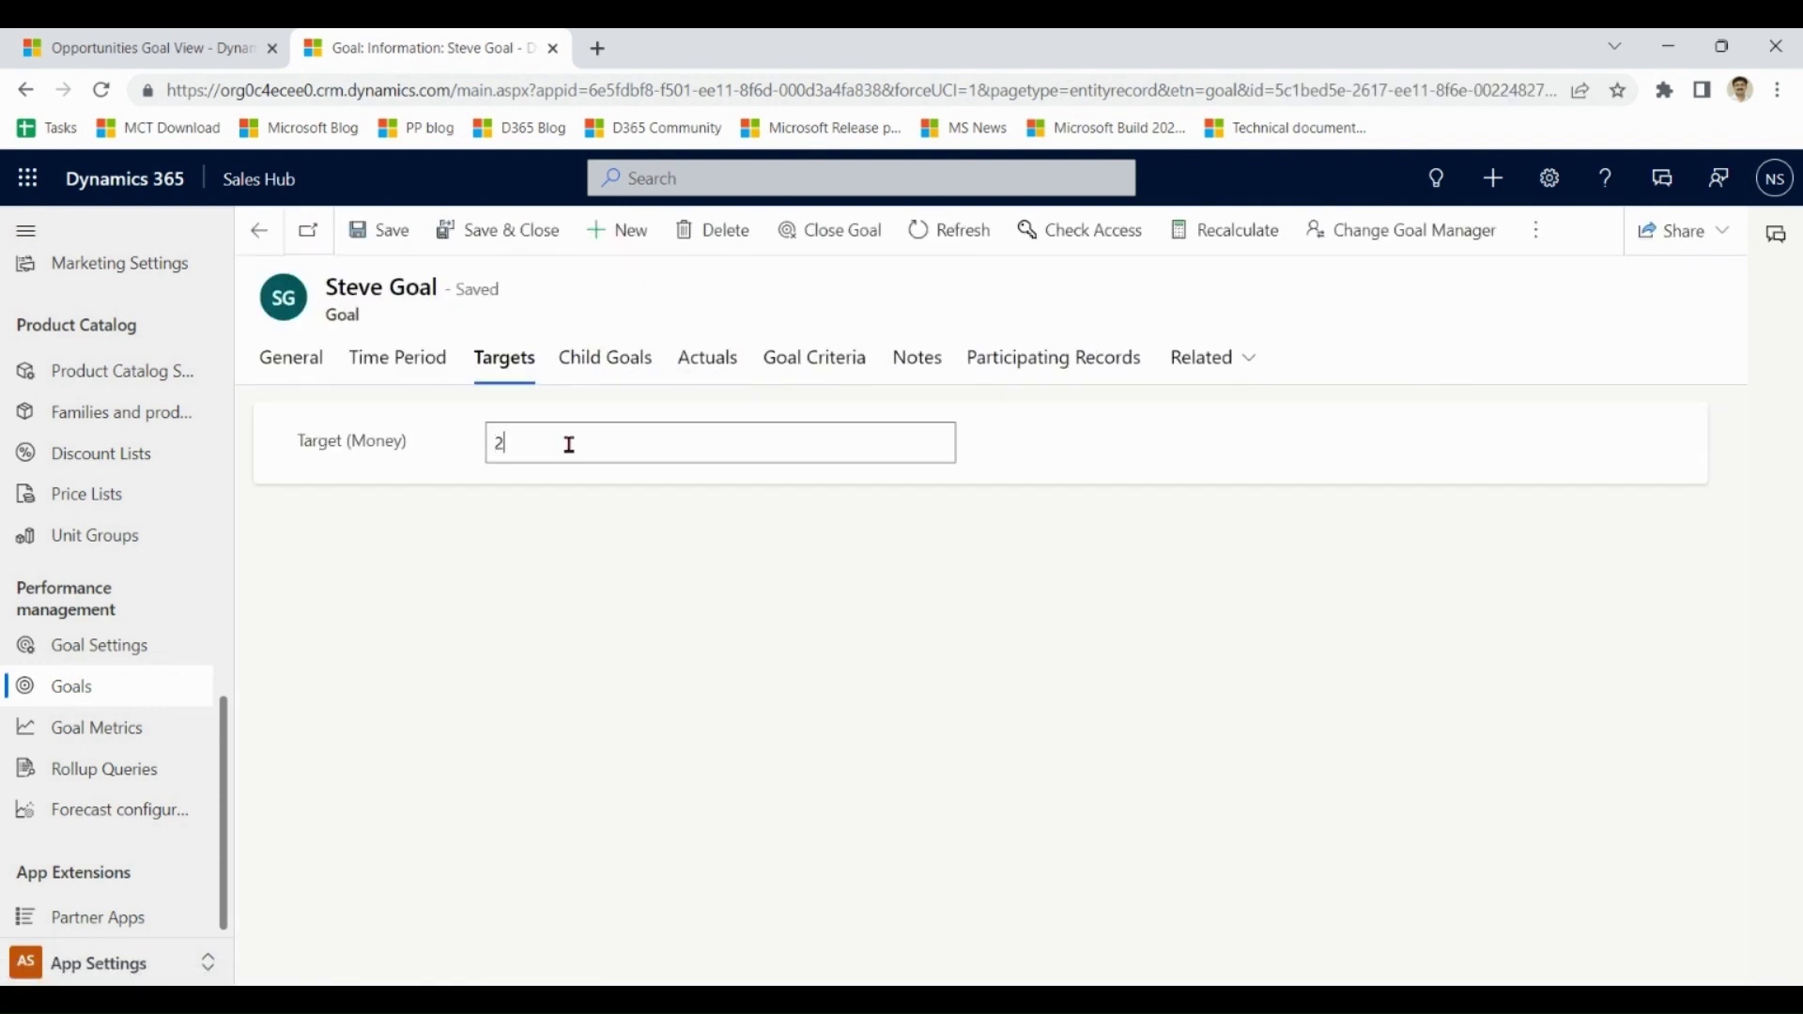
left_click(689, 604)
left_click(385, 239)
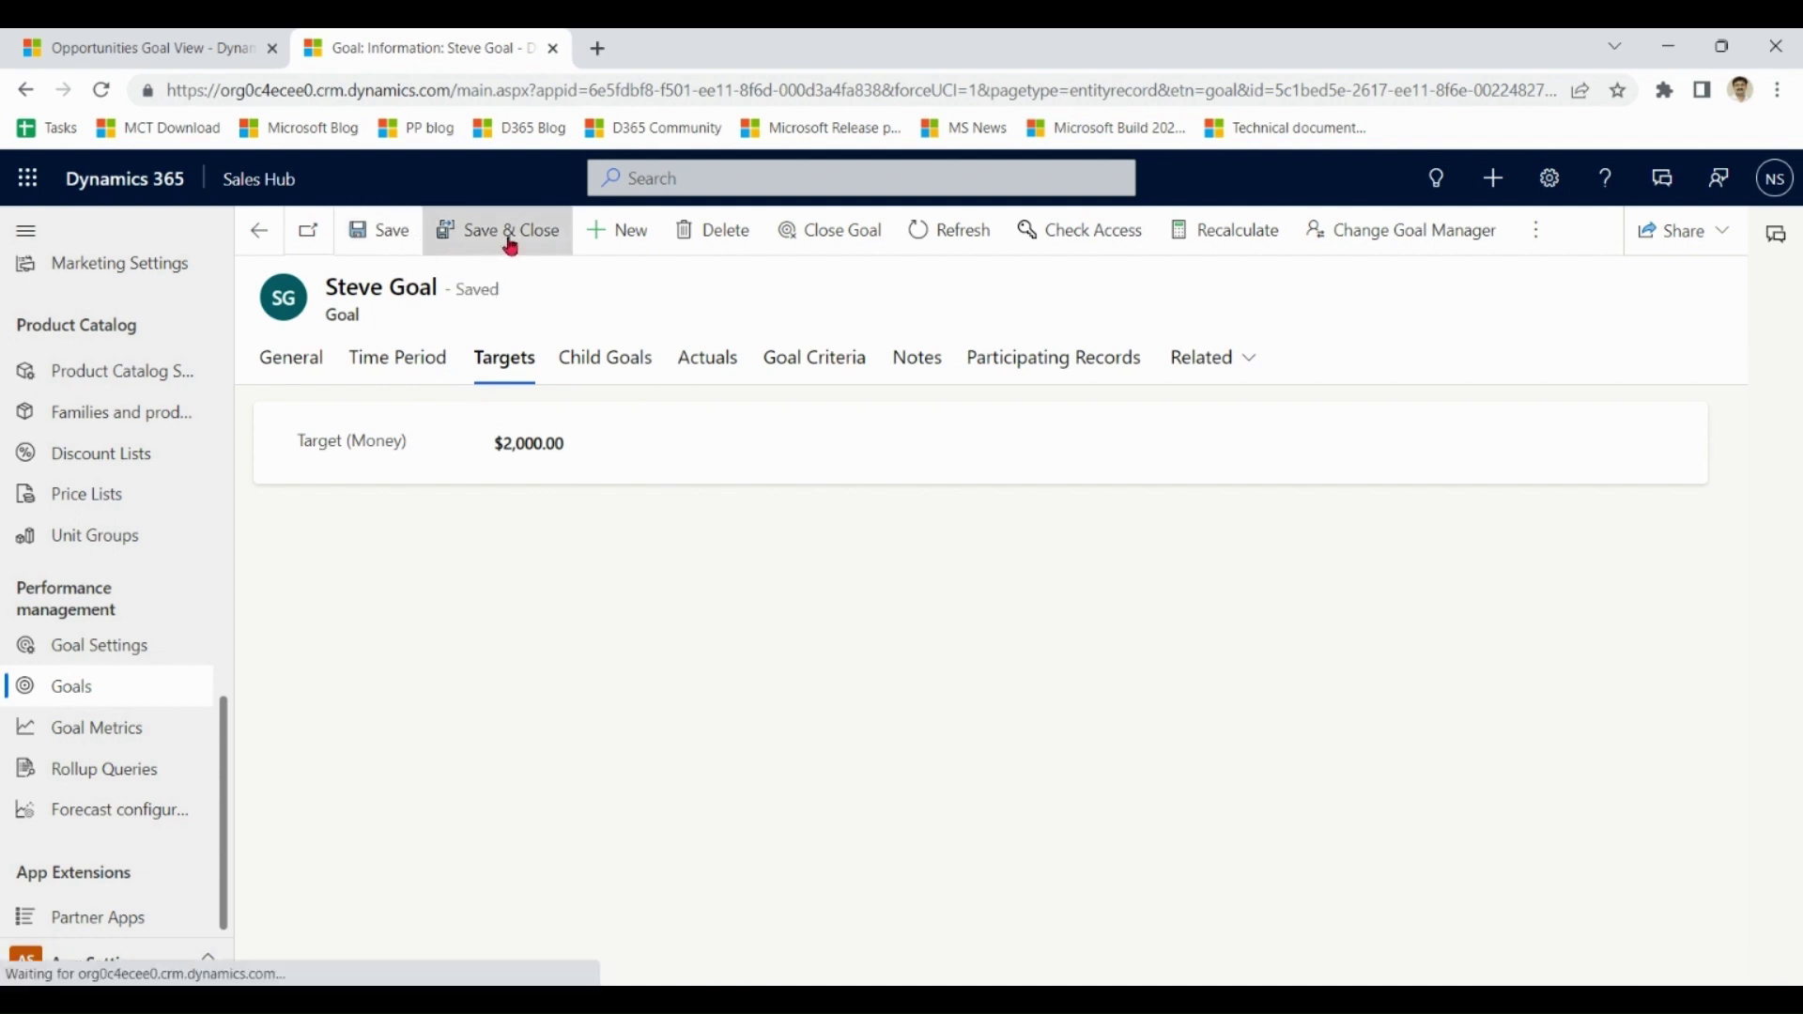
left_click(495, 246)
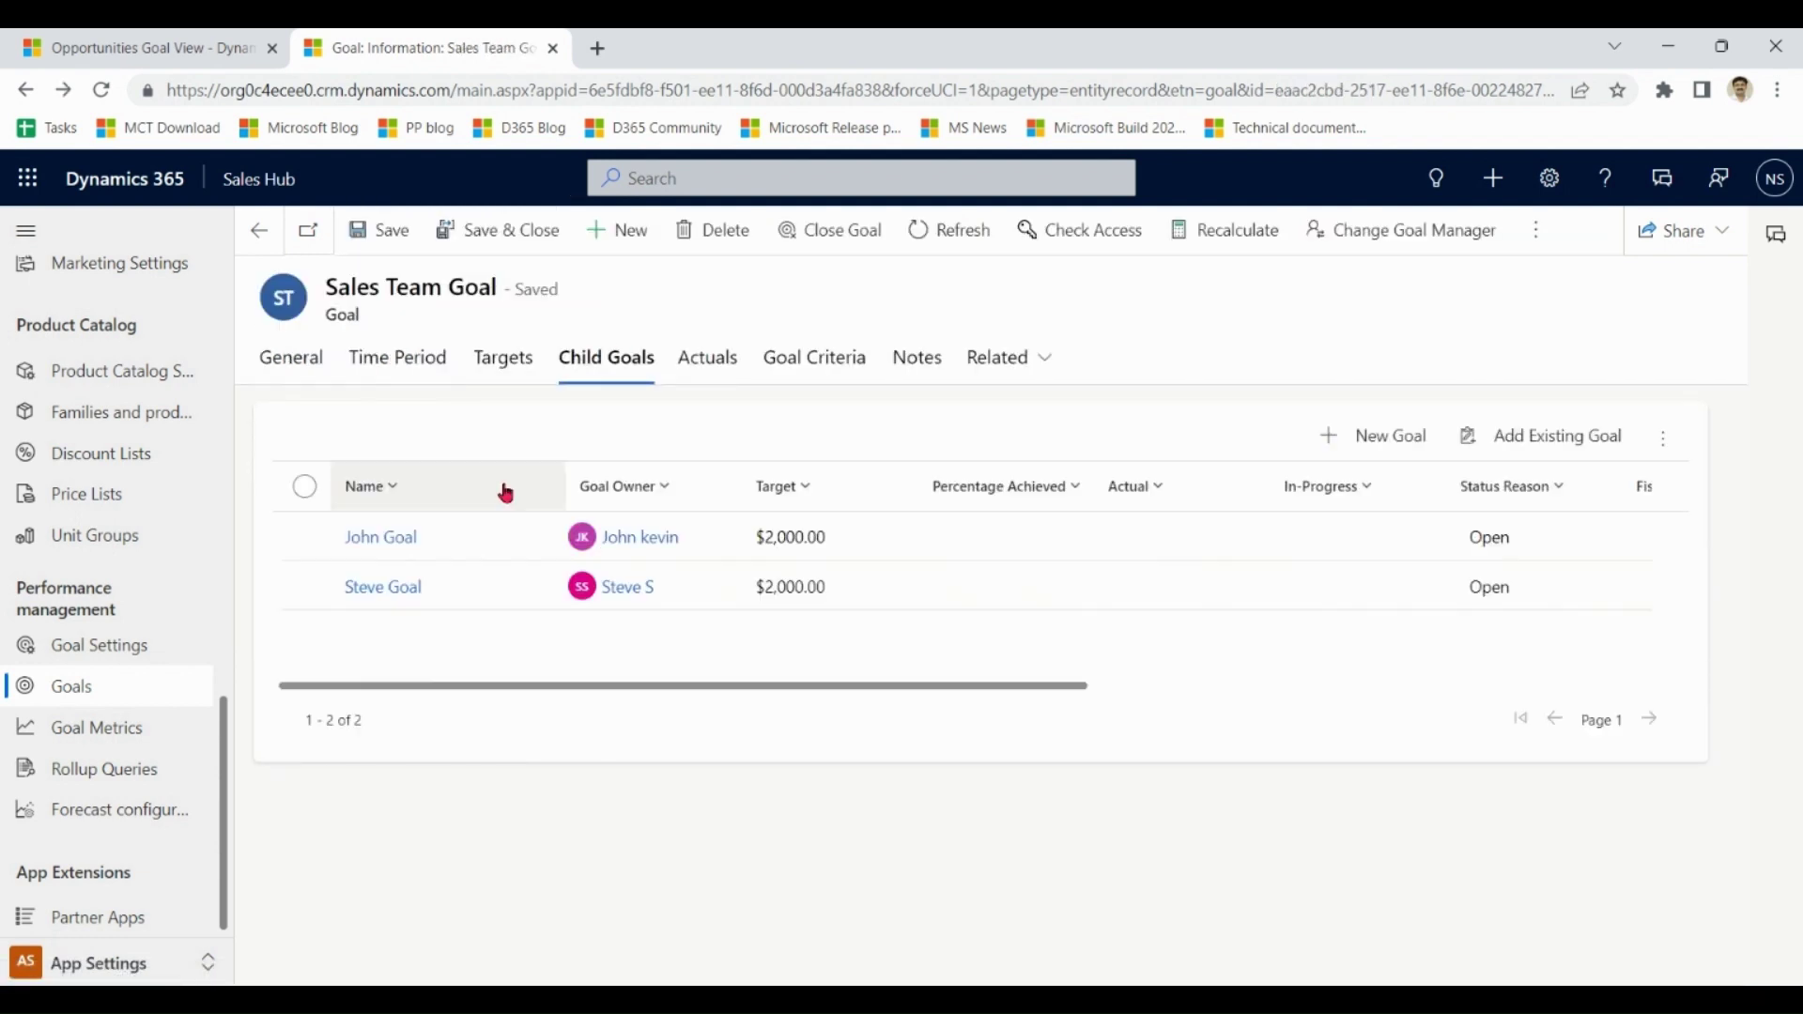
left_click(286, 372)
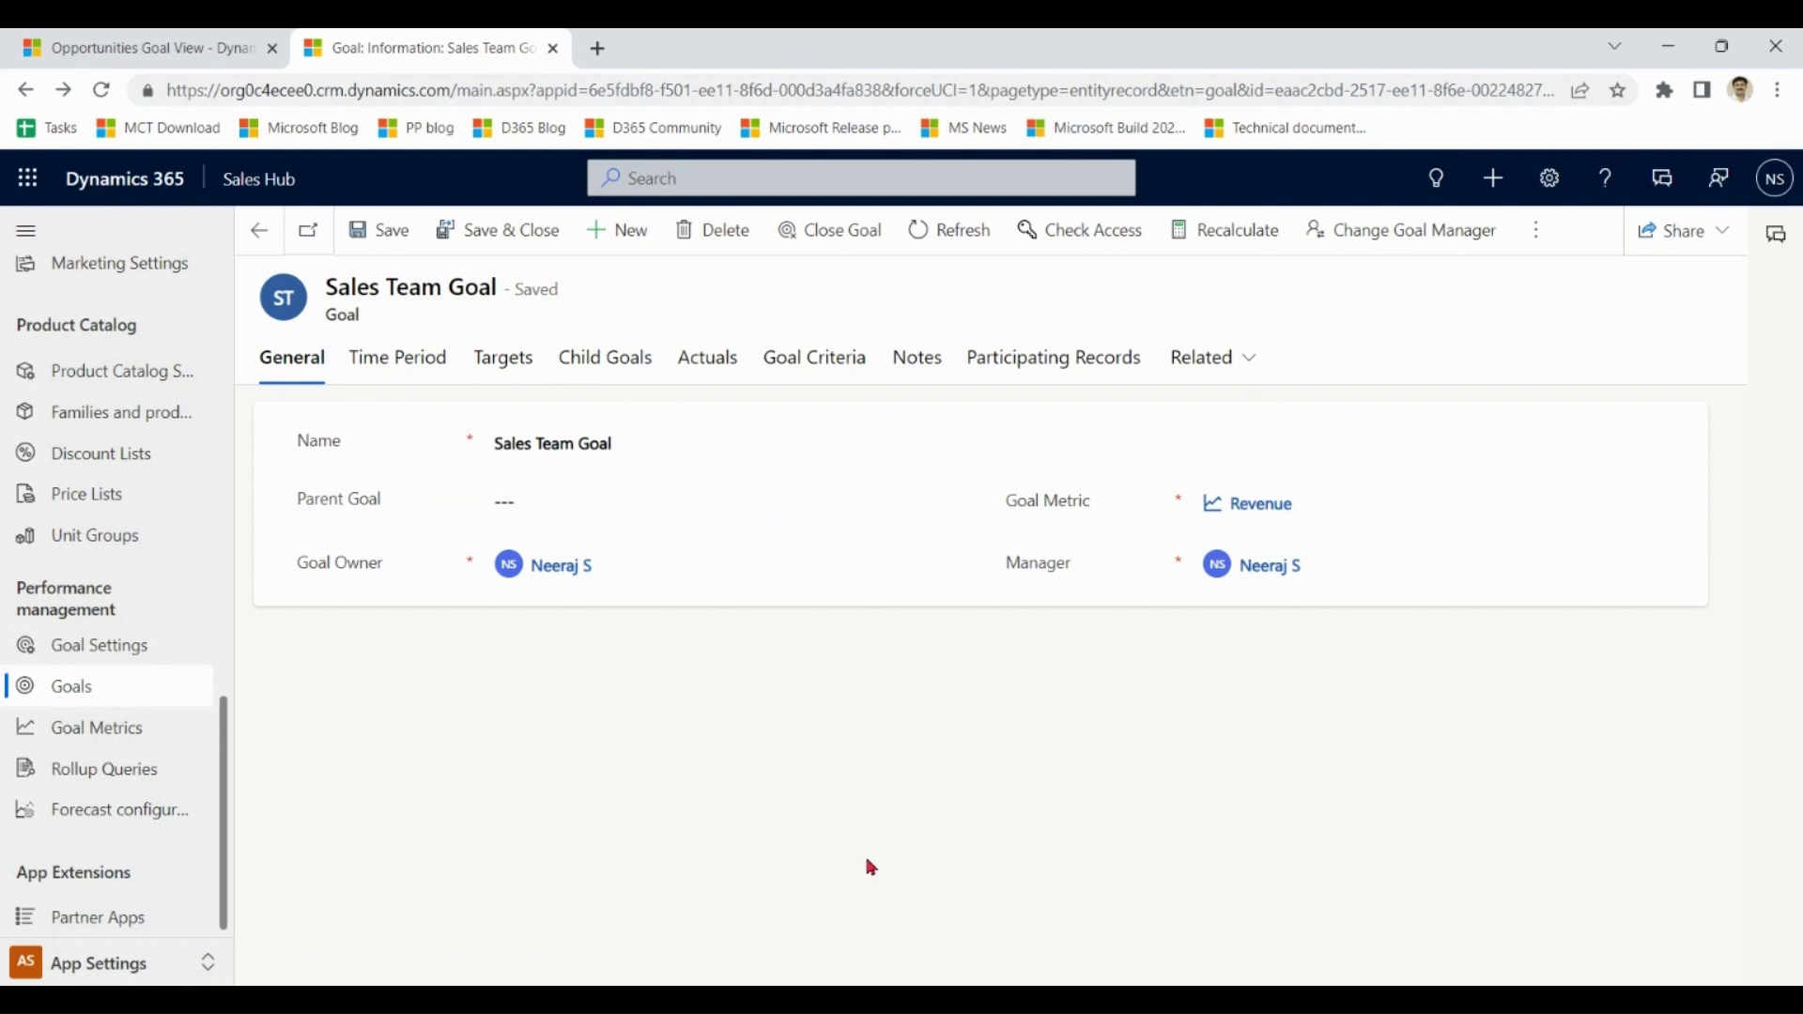
left_click(1132, 892)
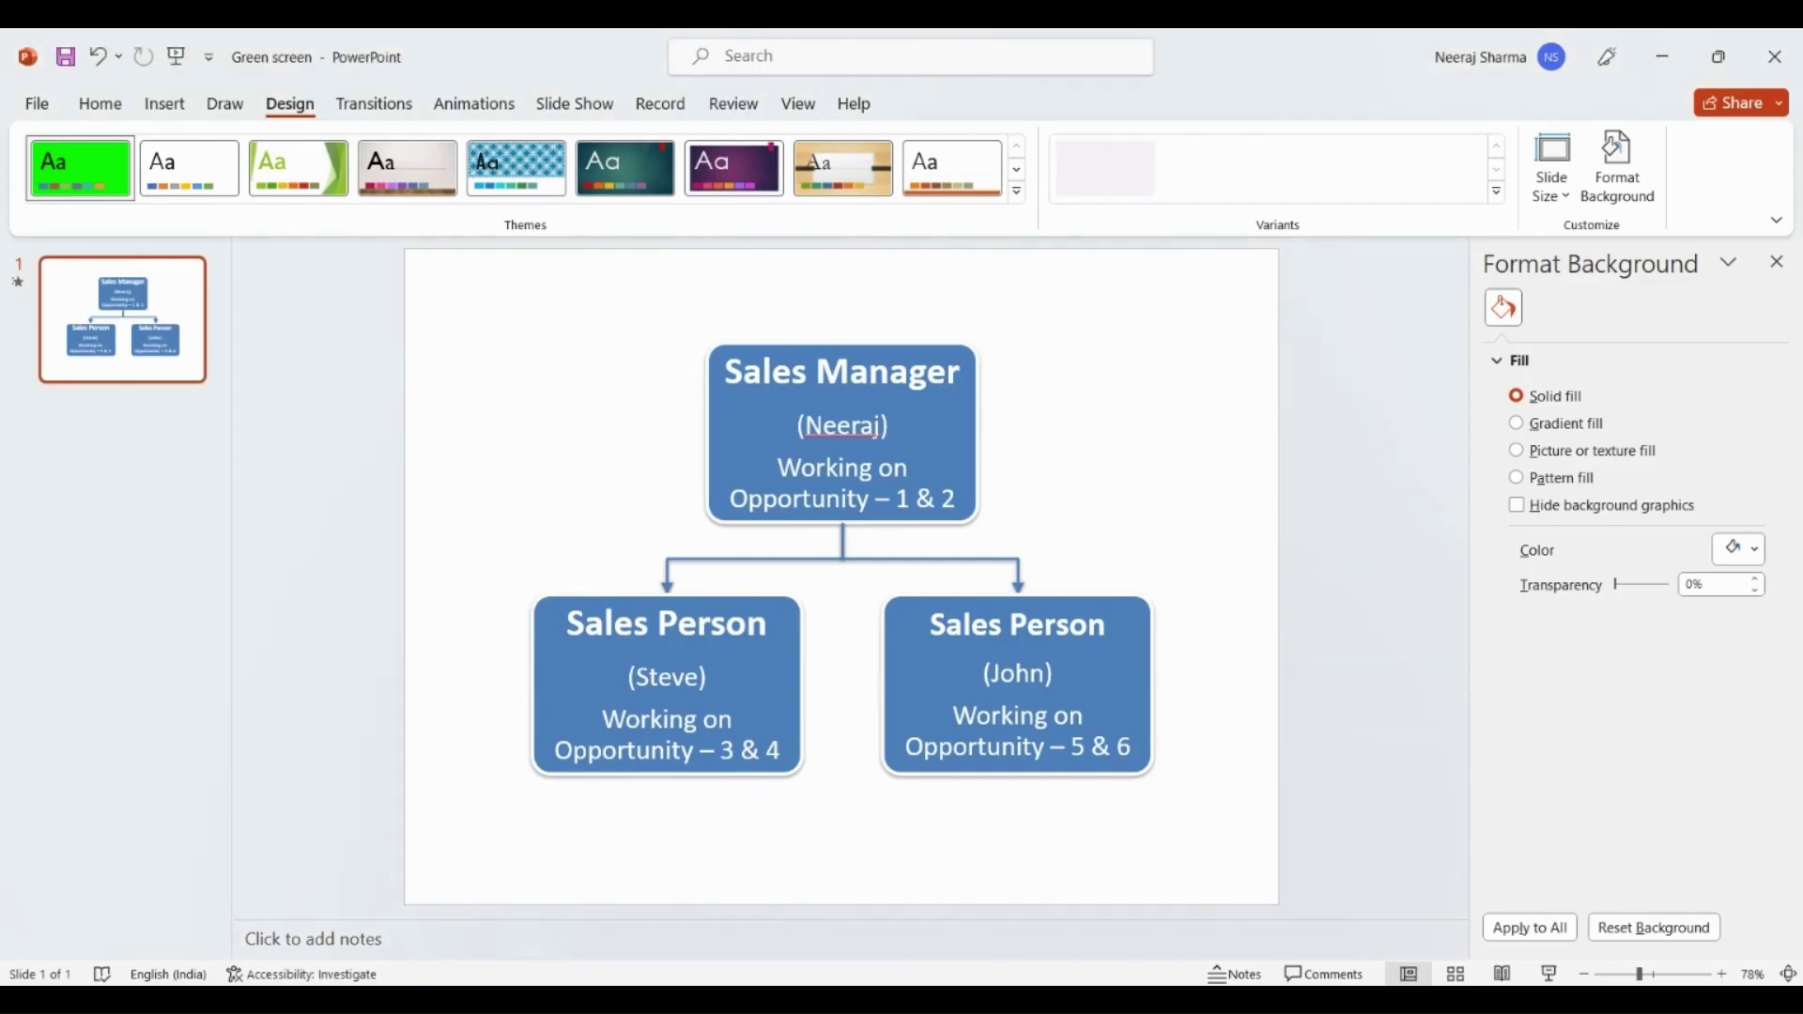
left_click_drag(893, 427, 779, 427)
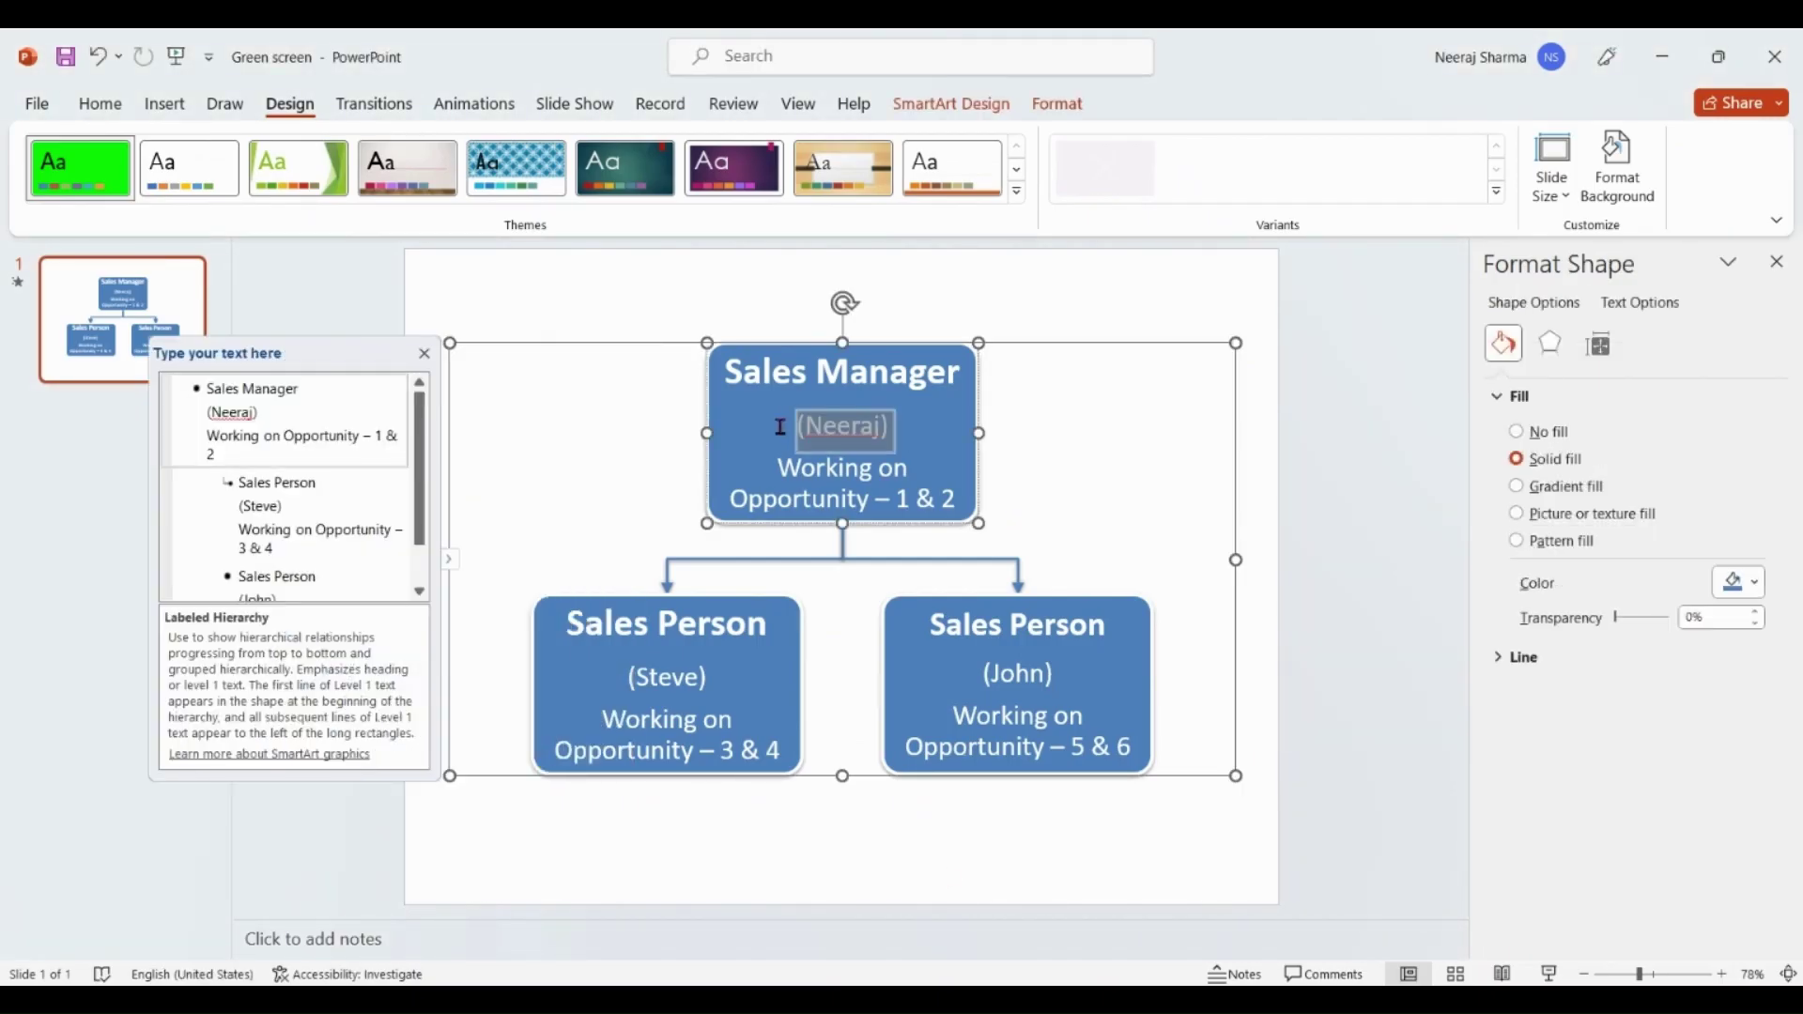
left_click_drag(717, 698, 618, 678)
left_click_drag(1060, 674, 970, 680)
left_click(1276, 837)
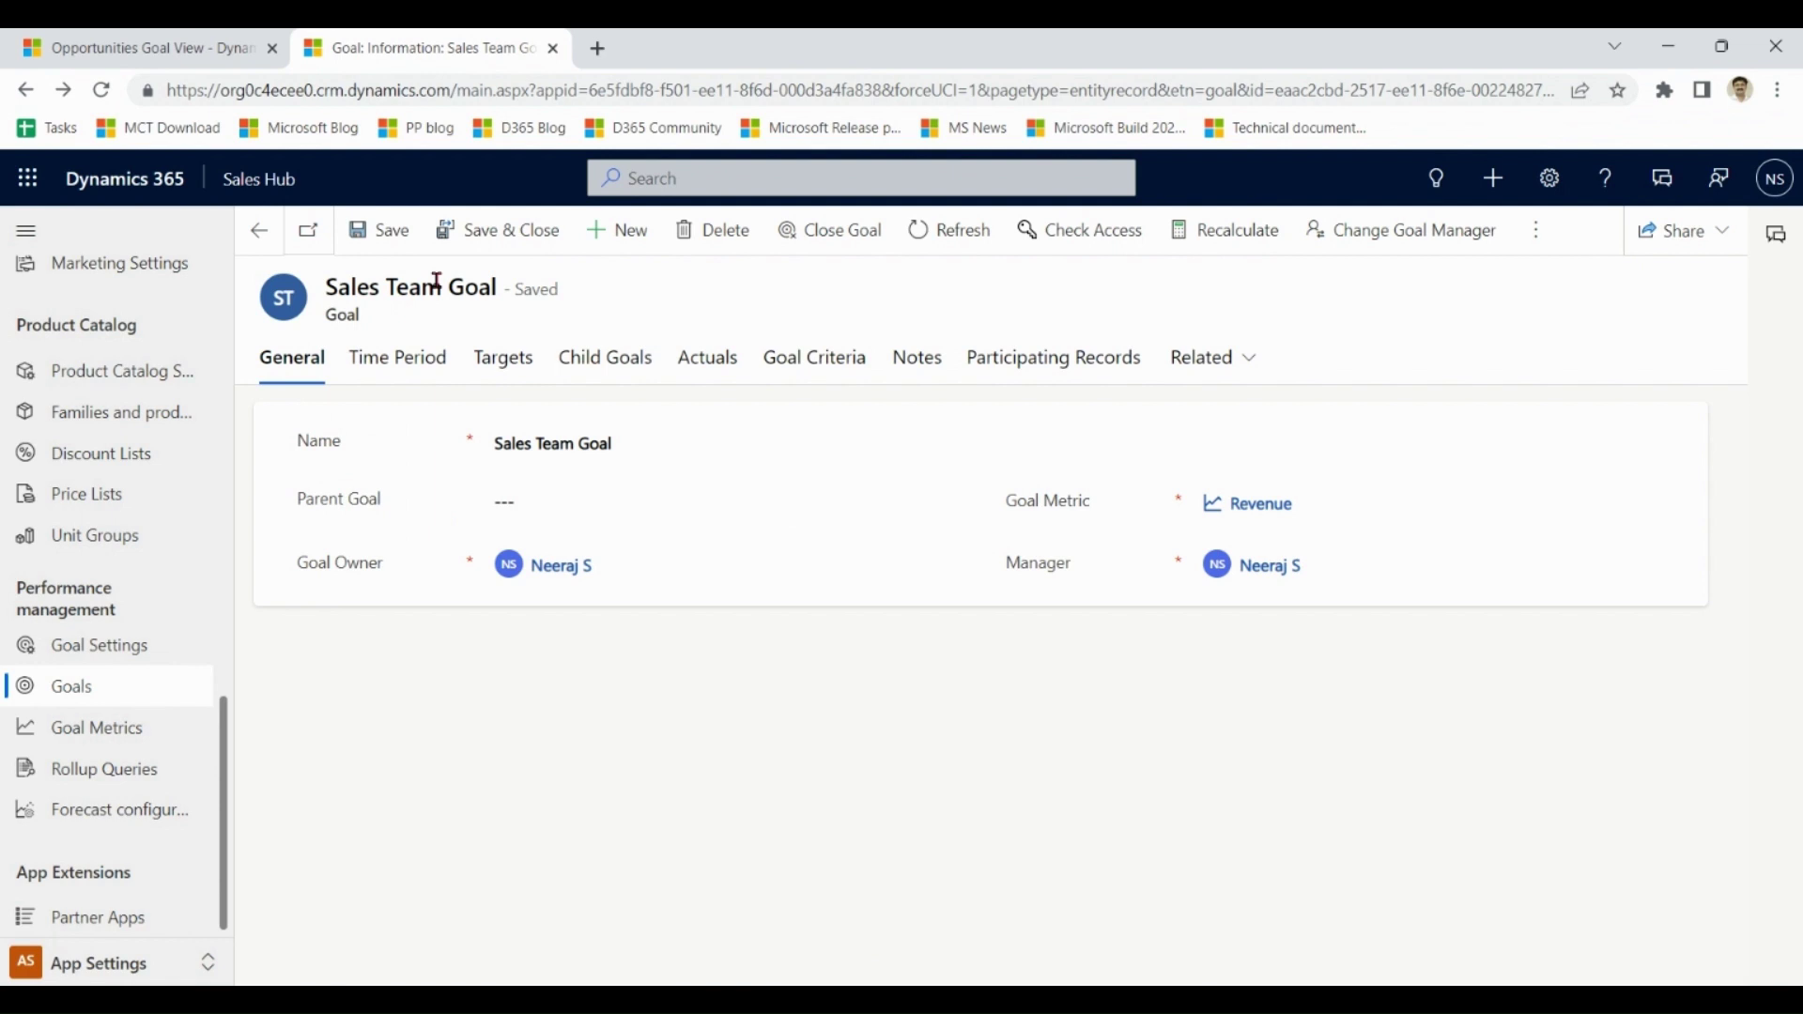
- Review the child goals listed under Sales Team Goal
left_click_drag(496, 286, 325, 287)
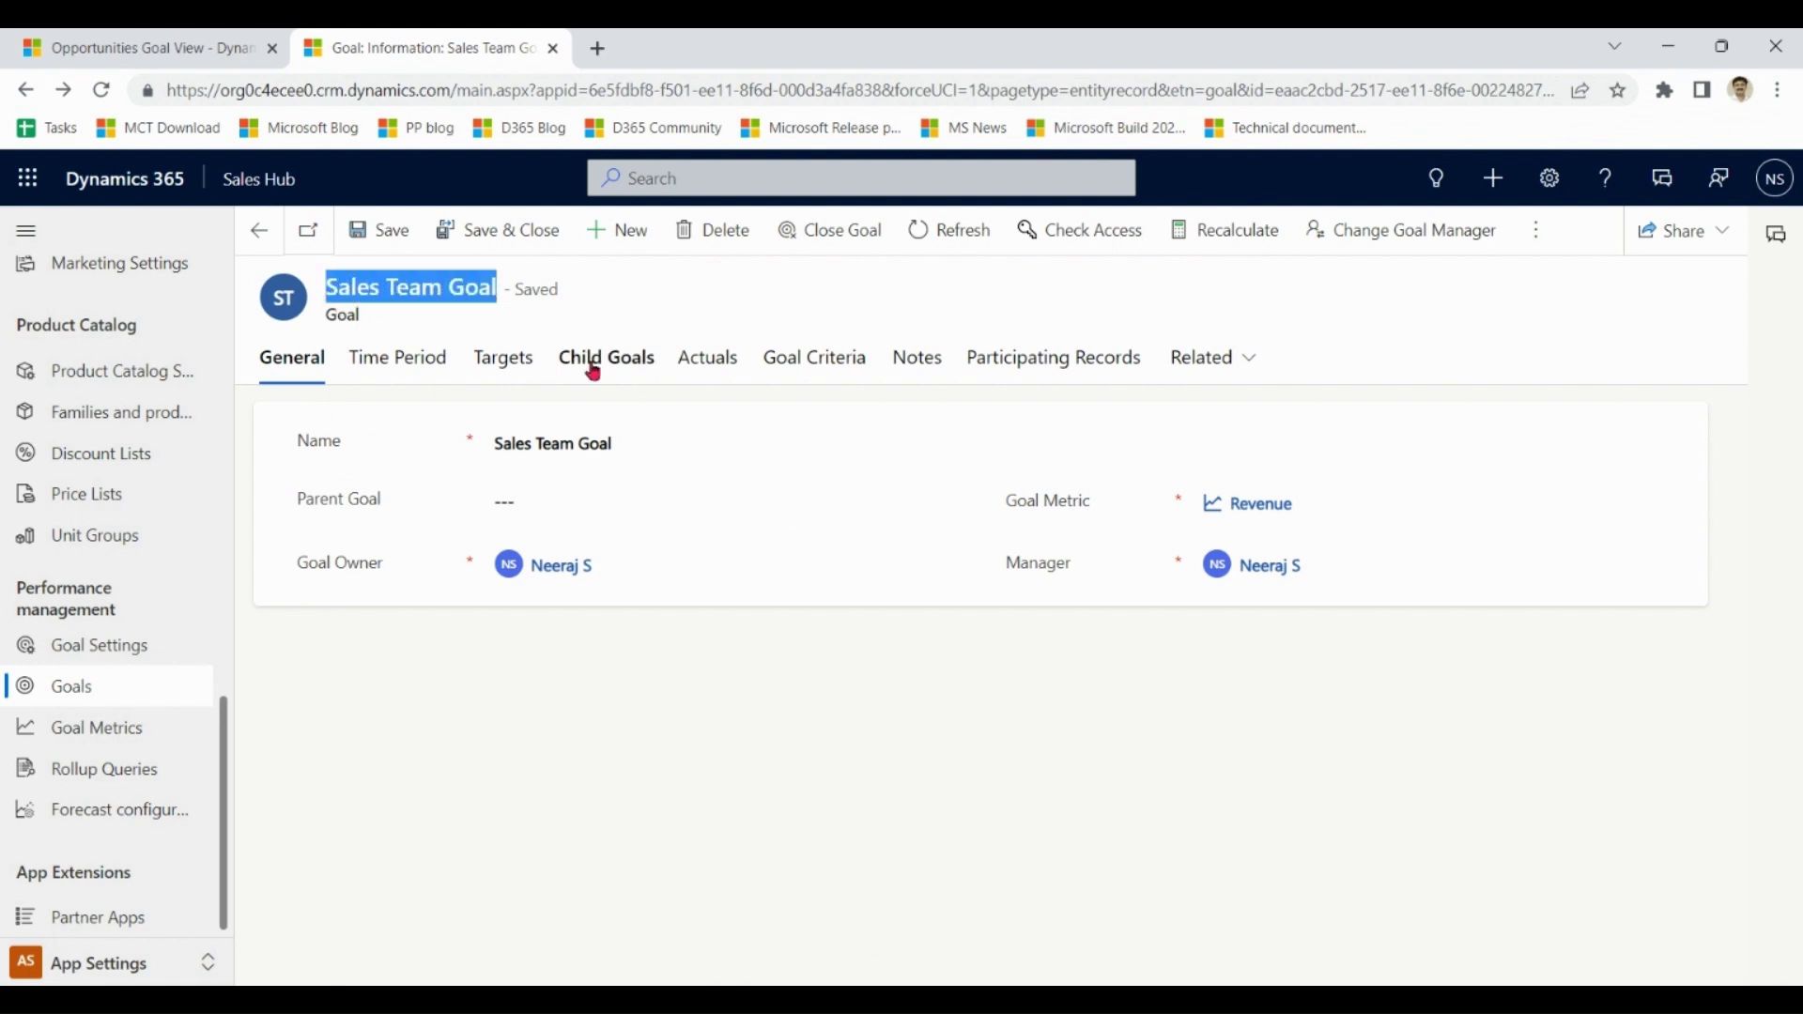
left_click(631, 367)
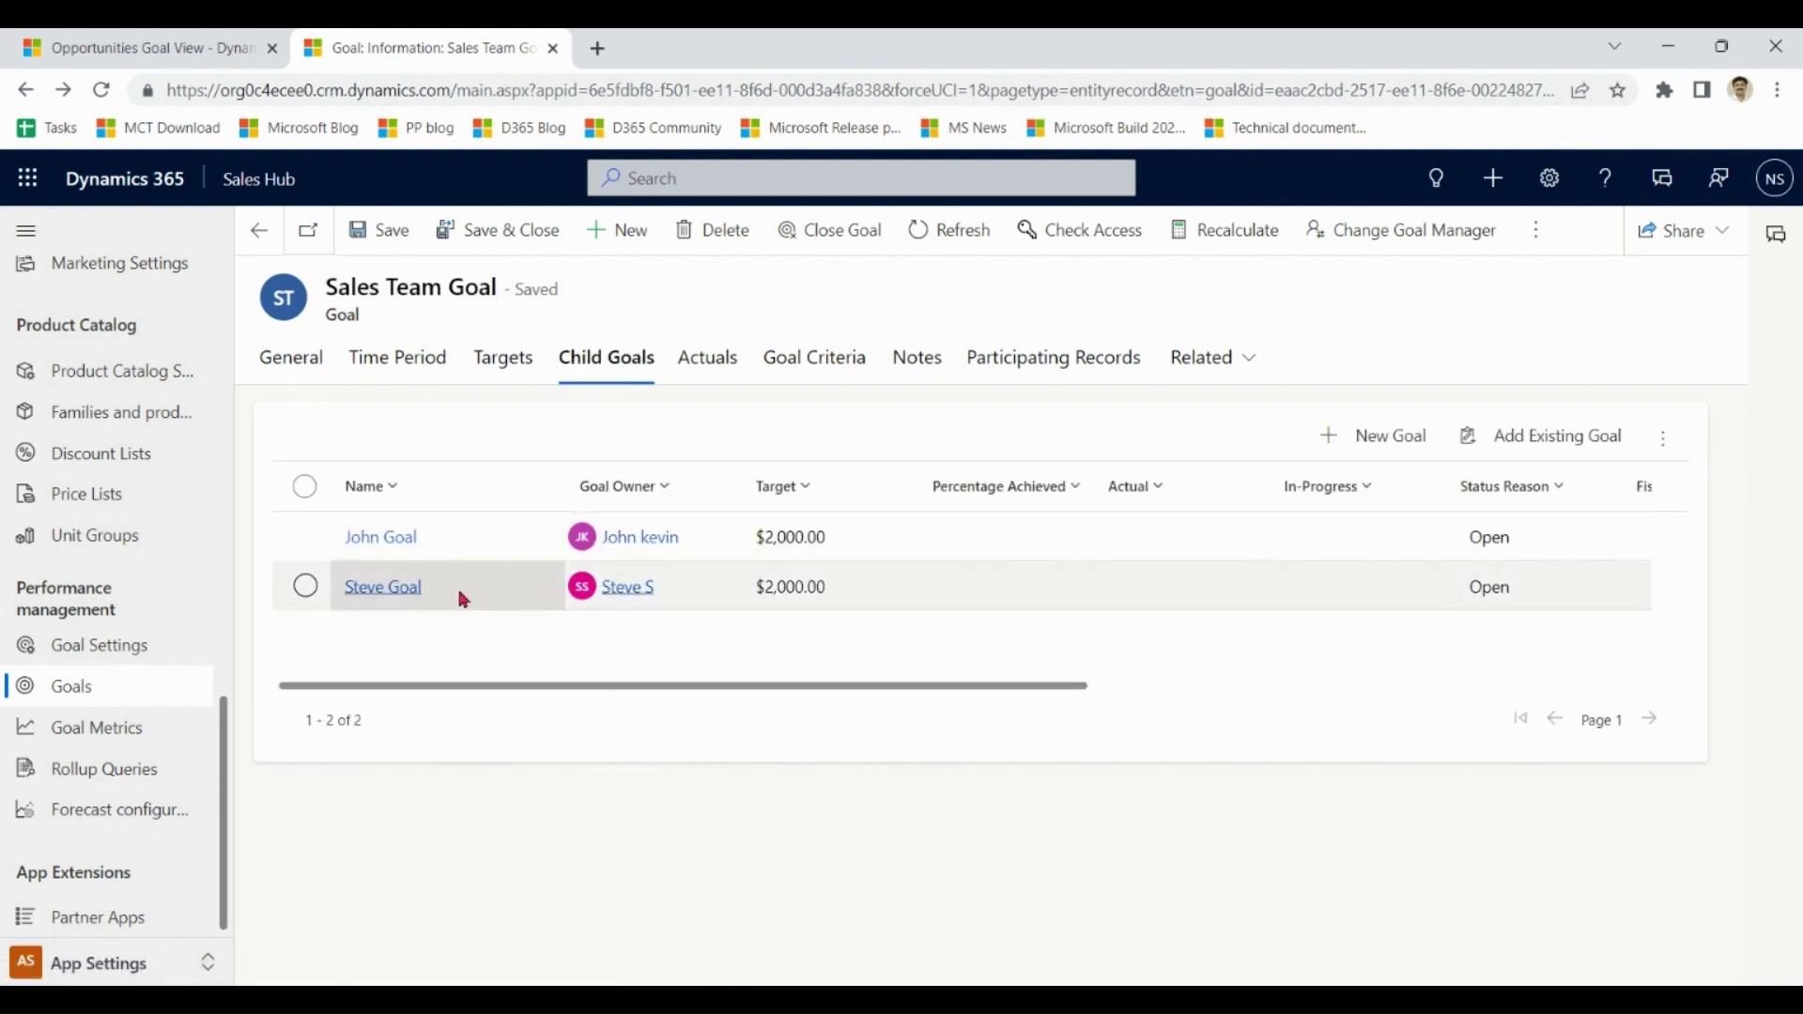
left_click_drag(918, 692, 828, 722)
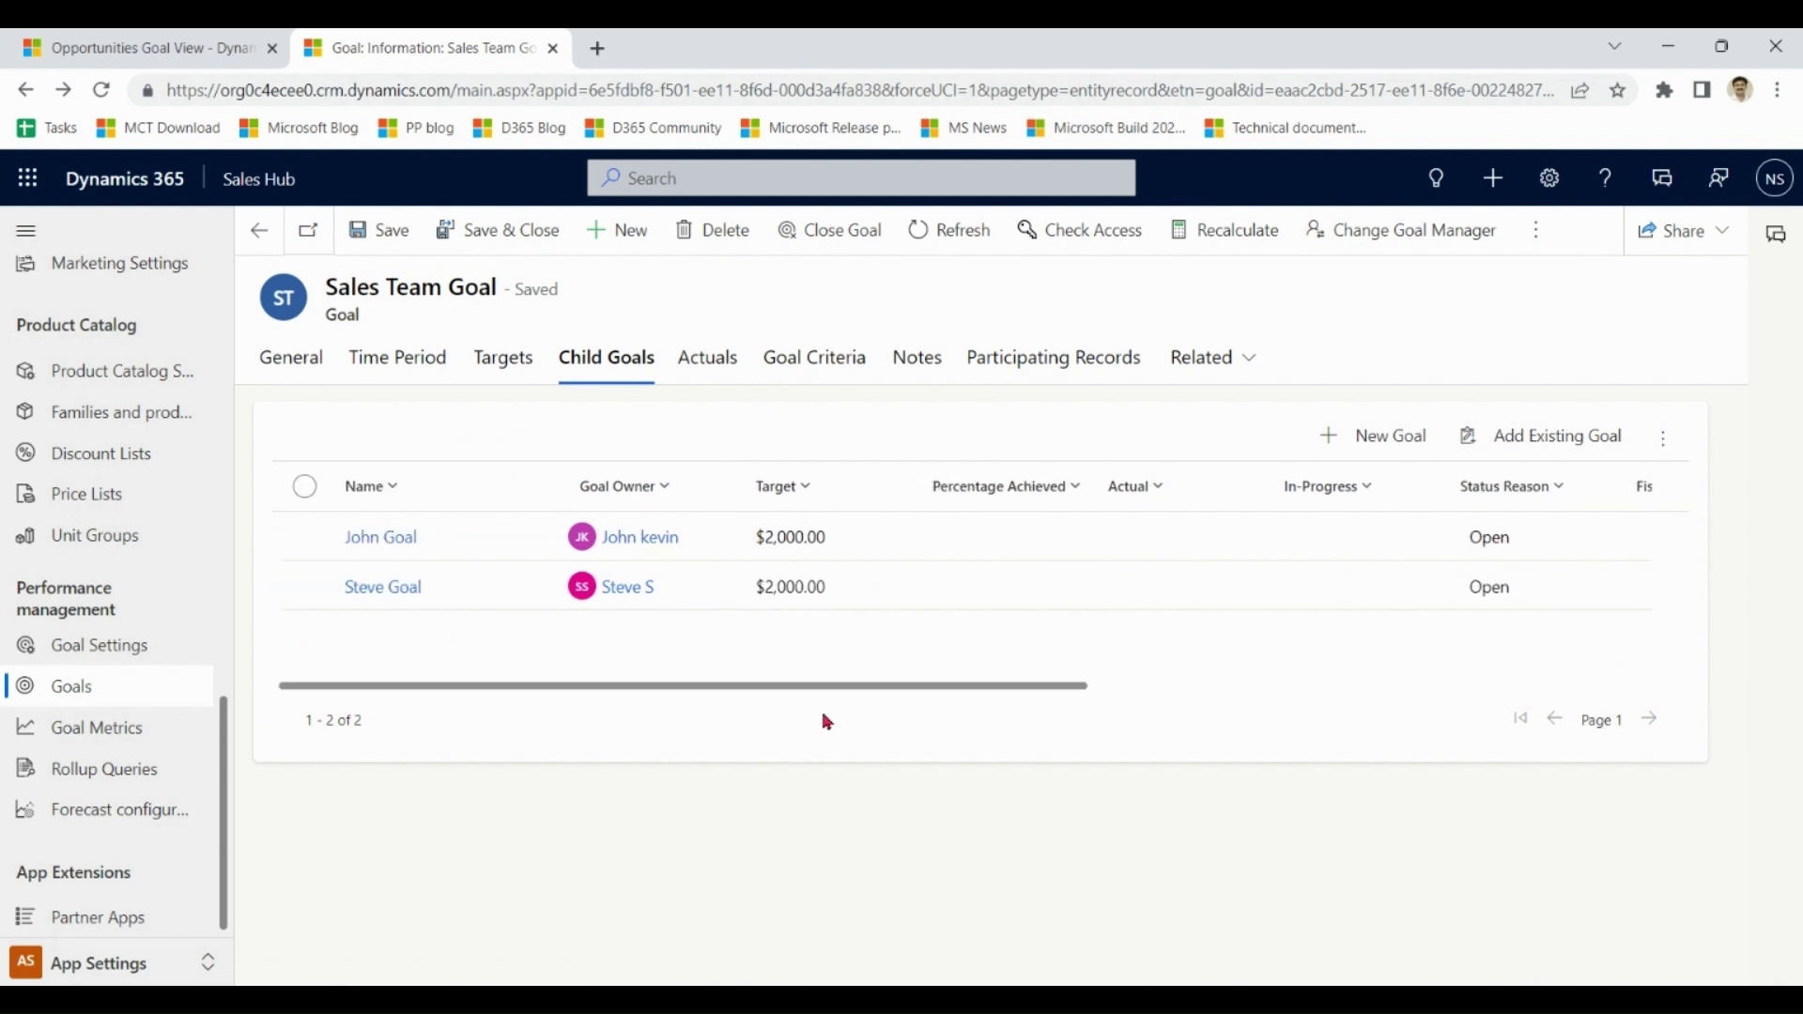
left_click(288, 366)
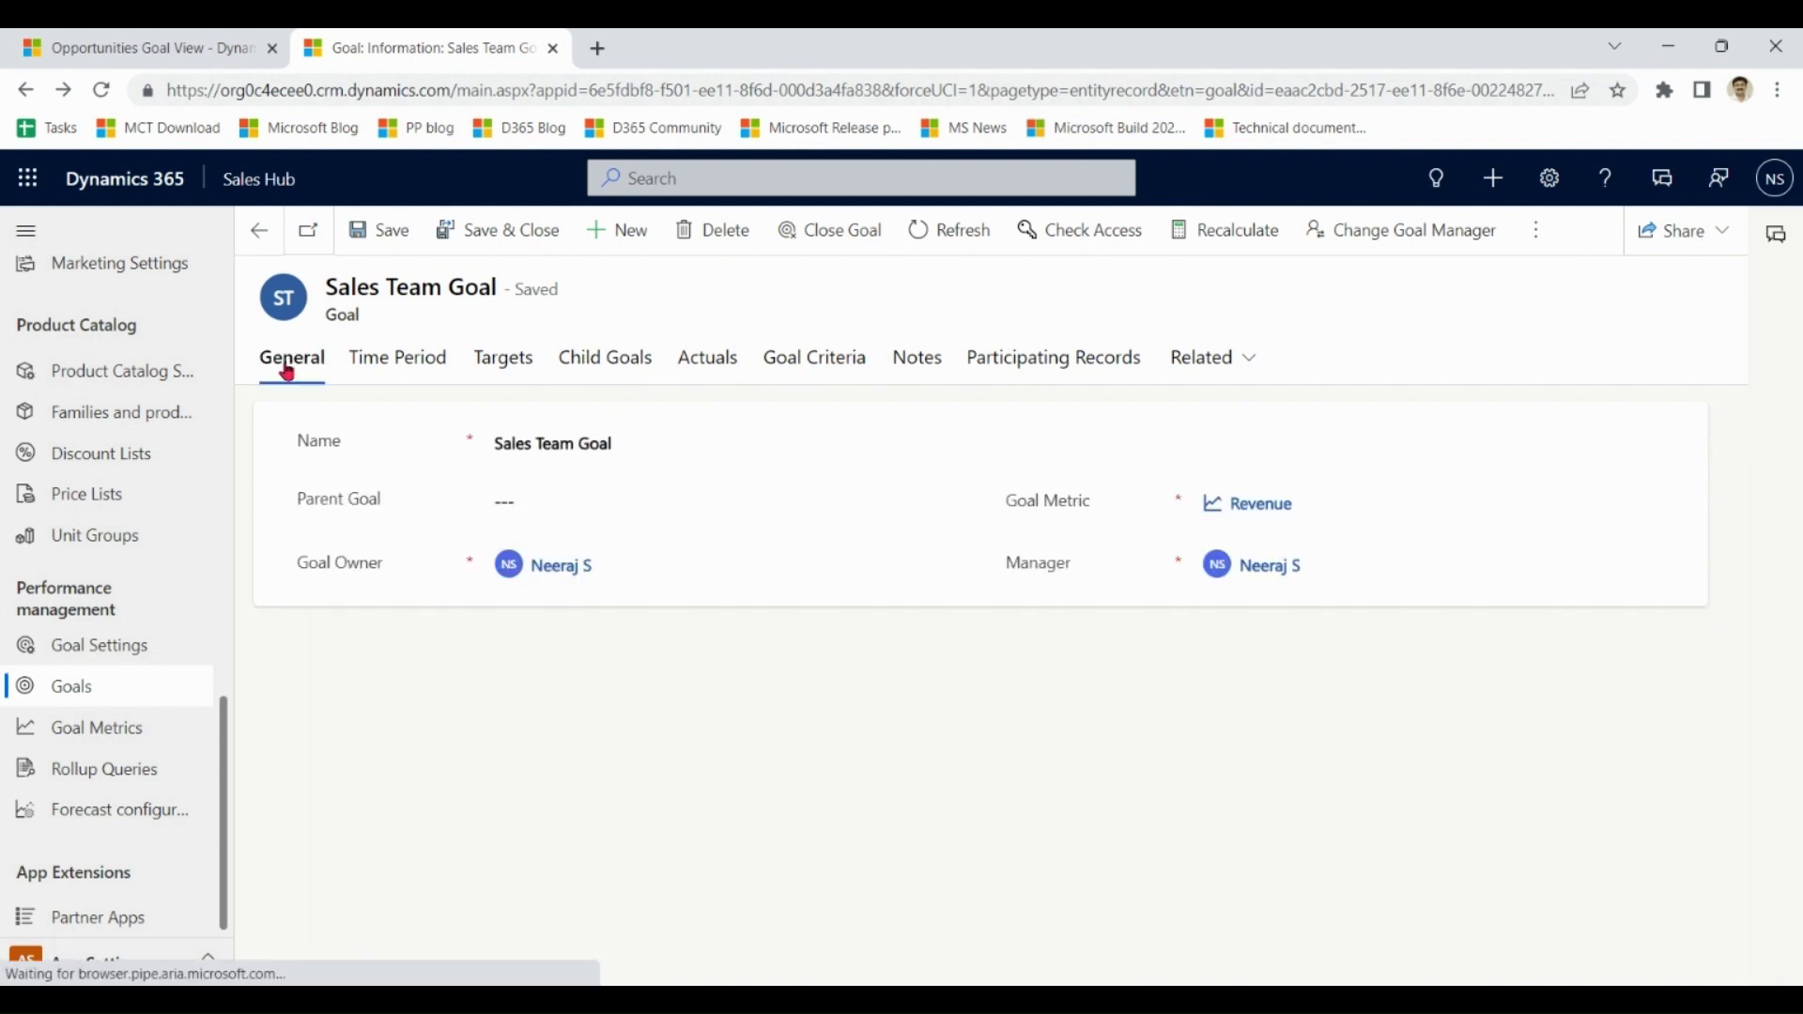
- Recalculate Sales Team Goal: $0.00 actual, $4,200.00 in progress, checked against the opportunities list
left_click(727, 373)
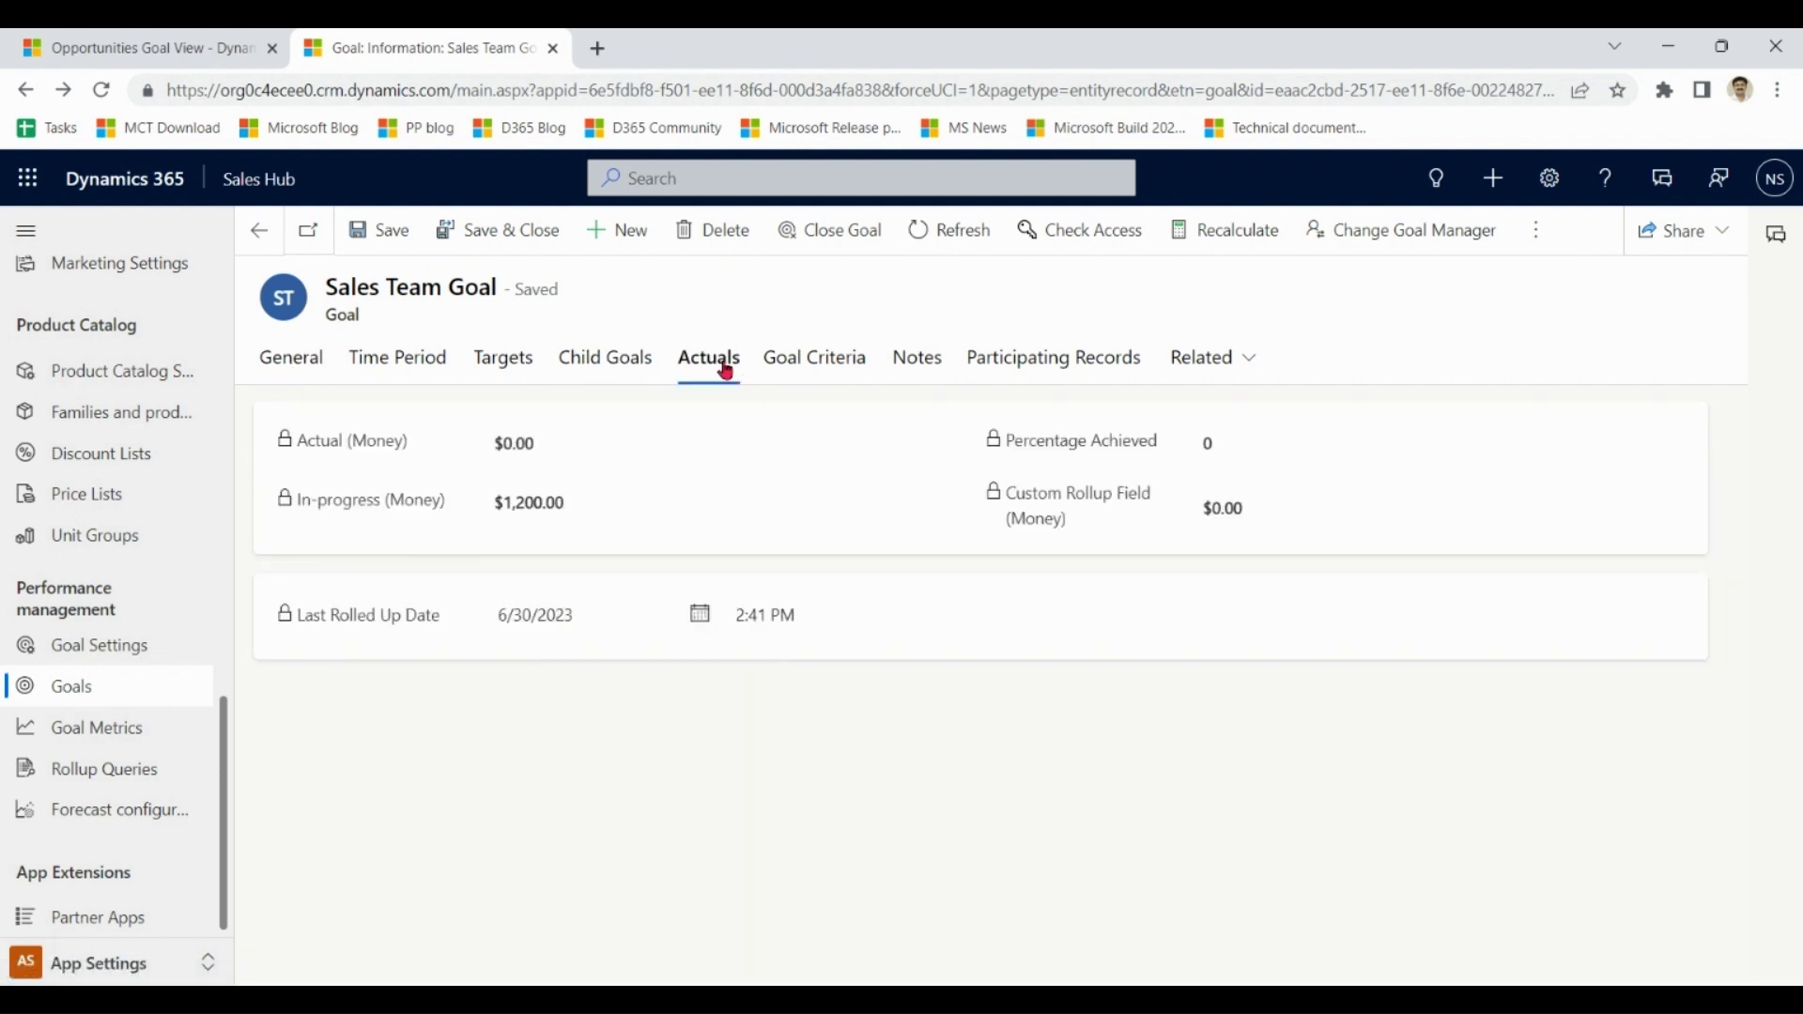
left_click(1250, 233)
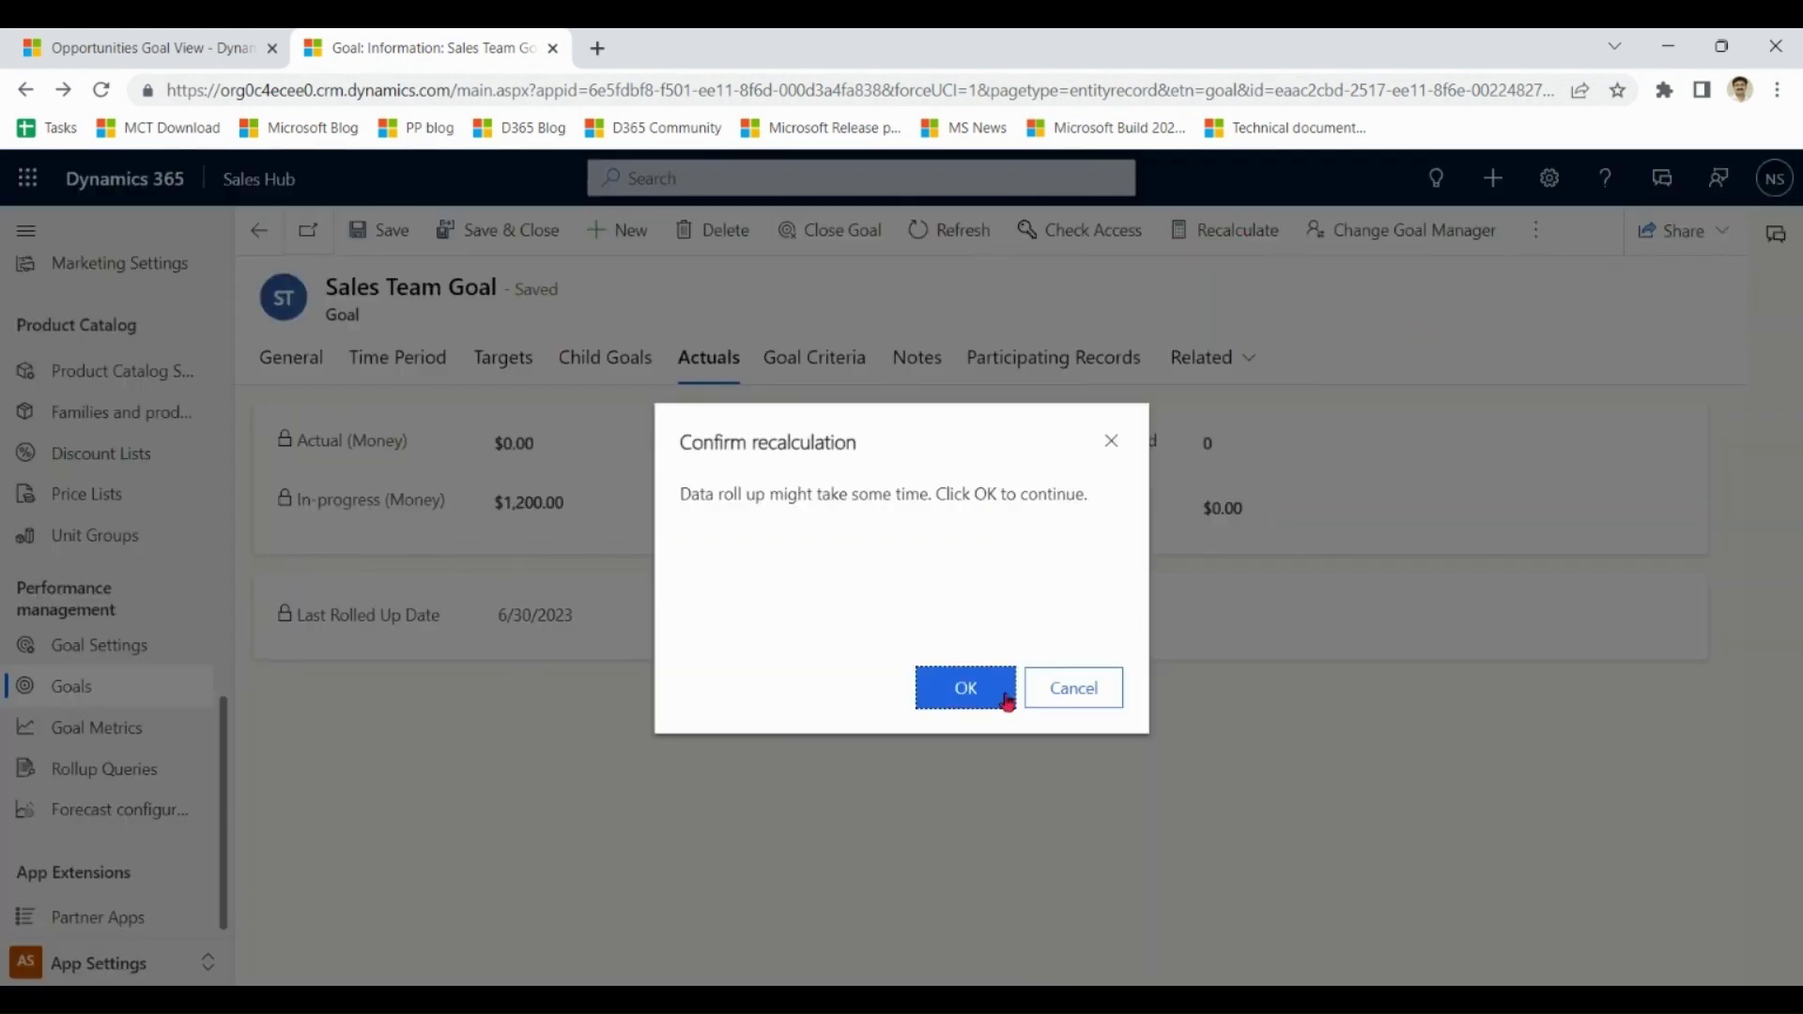
left_click(972, 688)
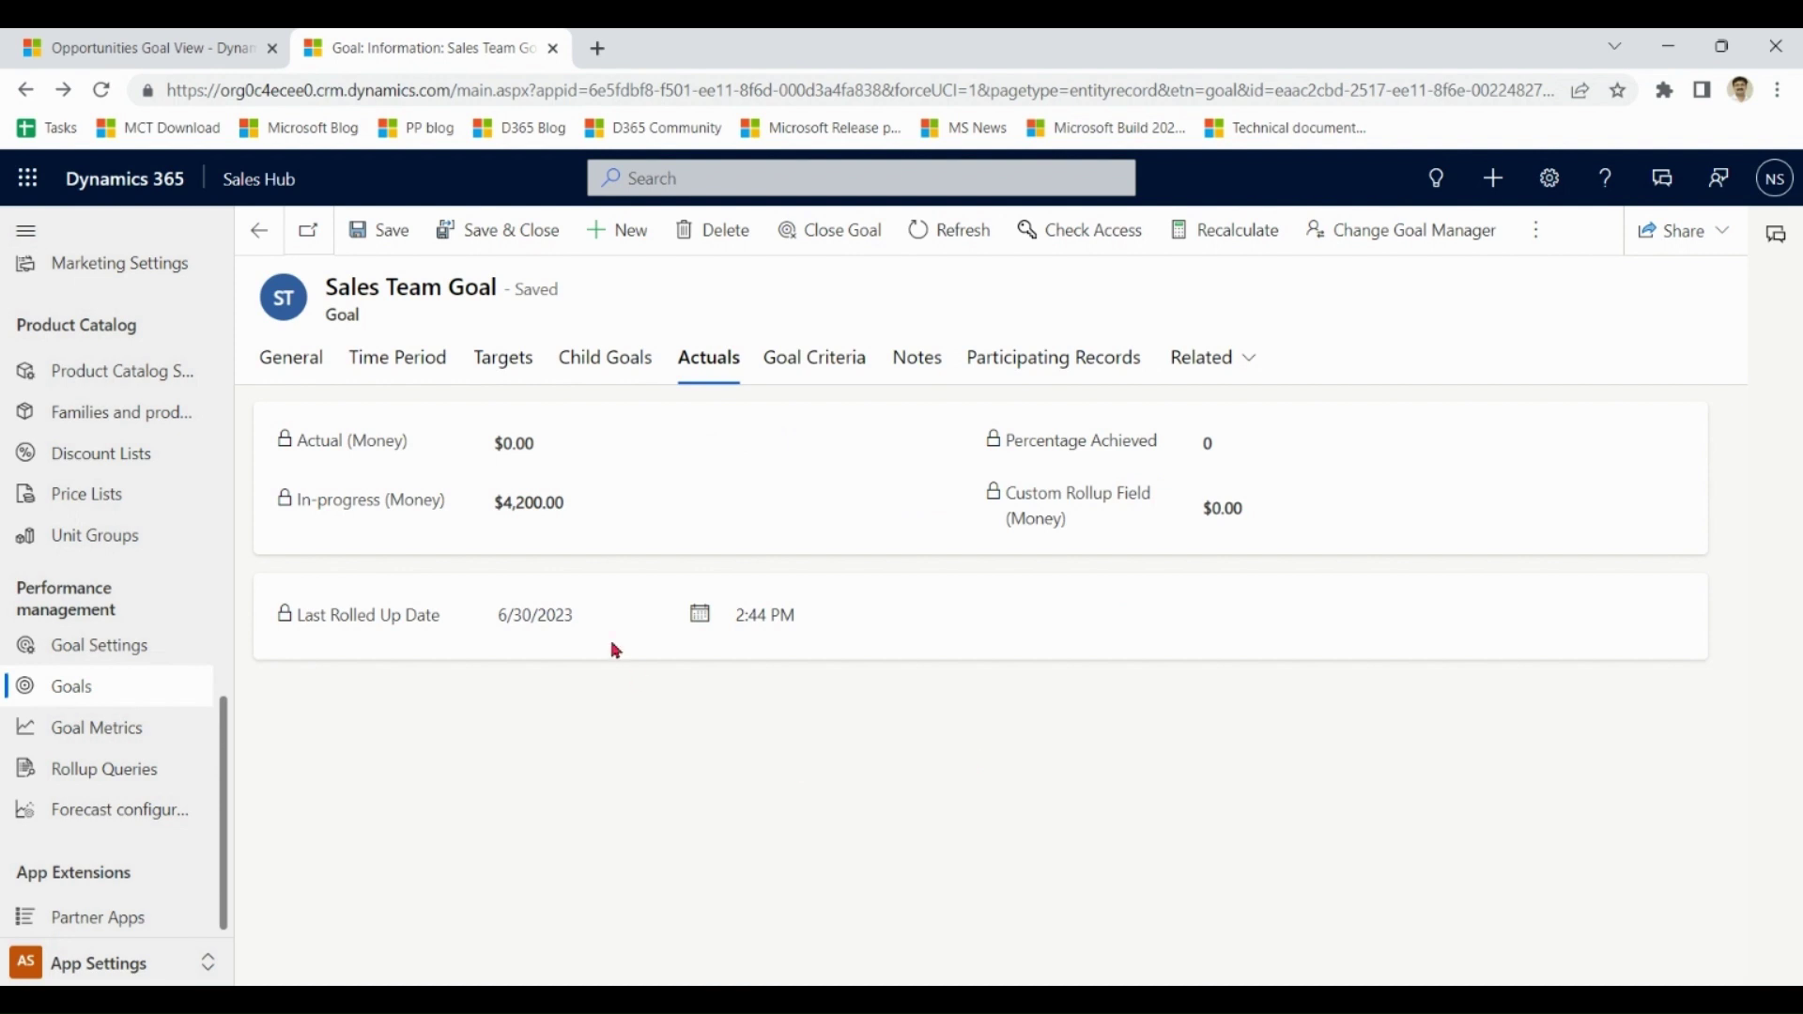
left_click_drag(559, 447, 455, 460)
left_click_drag(584, 518, 490, 515)
left_click(184, 40)
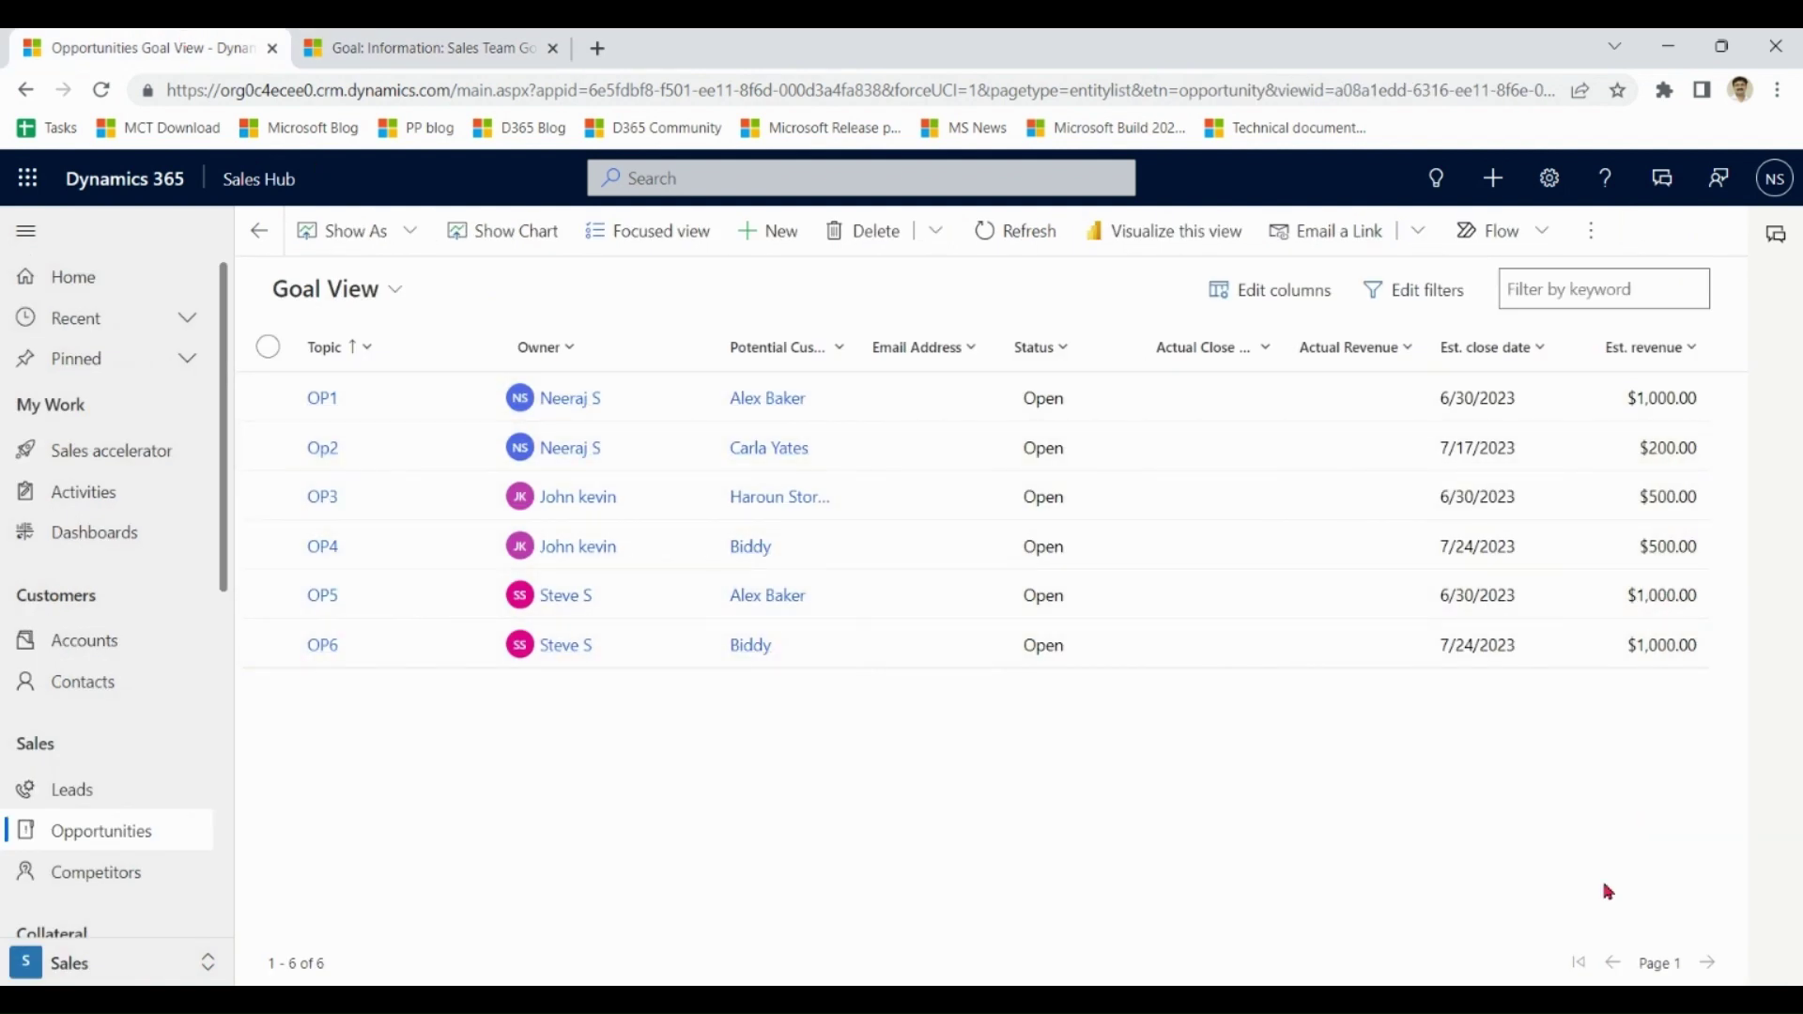
left_click(409, 40)
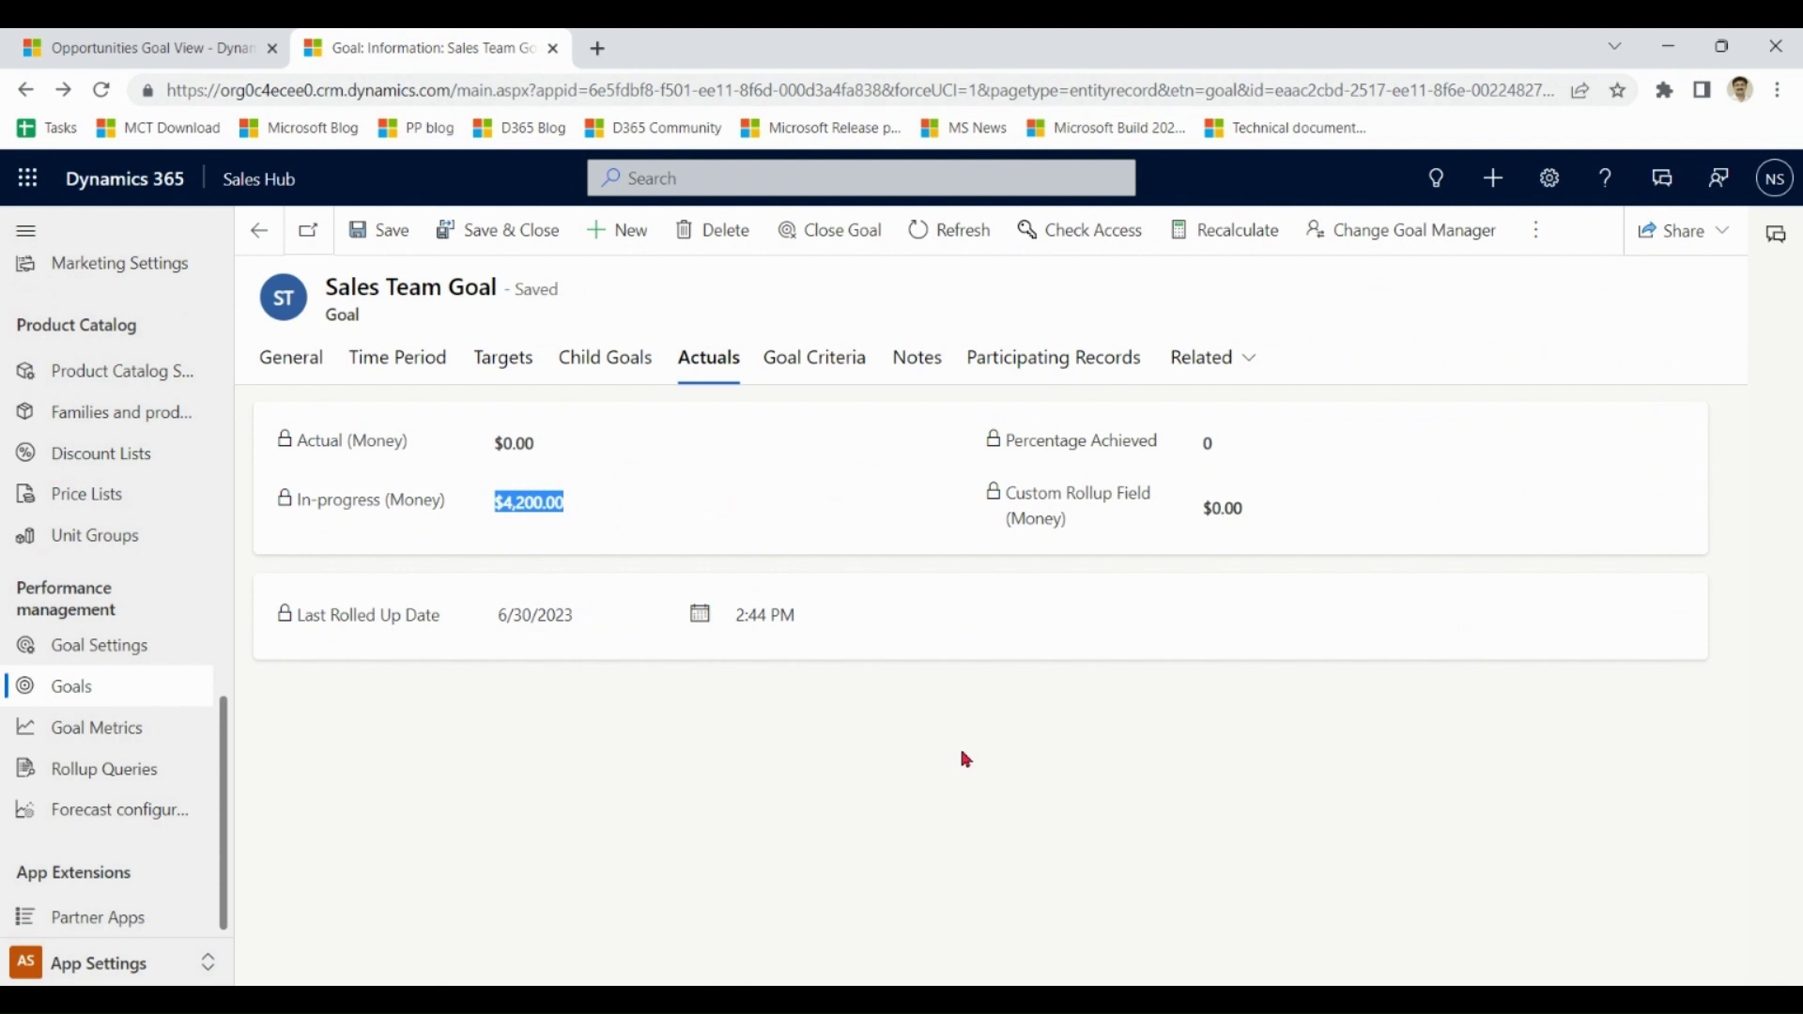
- Set Roll Up Only from Child Goals to Yes and save the goal
left_click(819, 368)
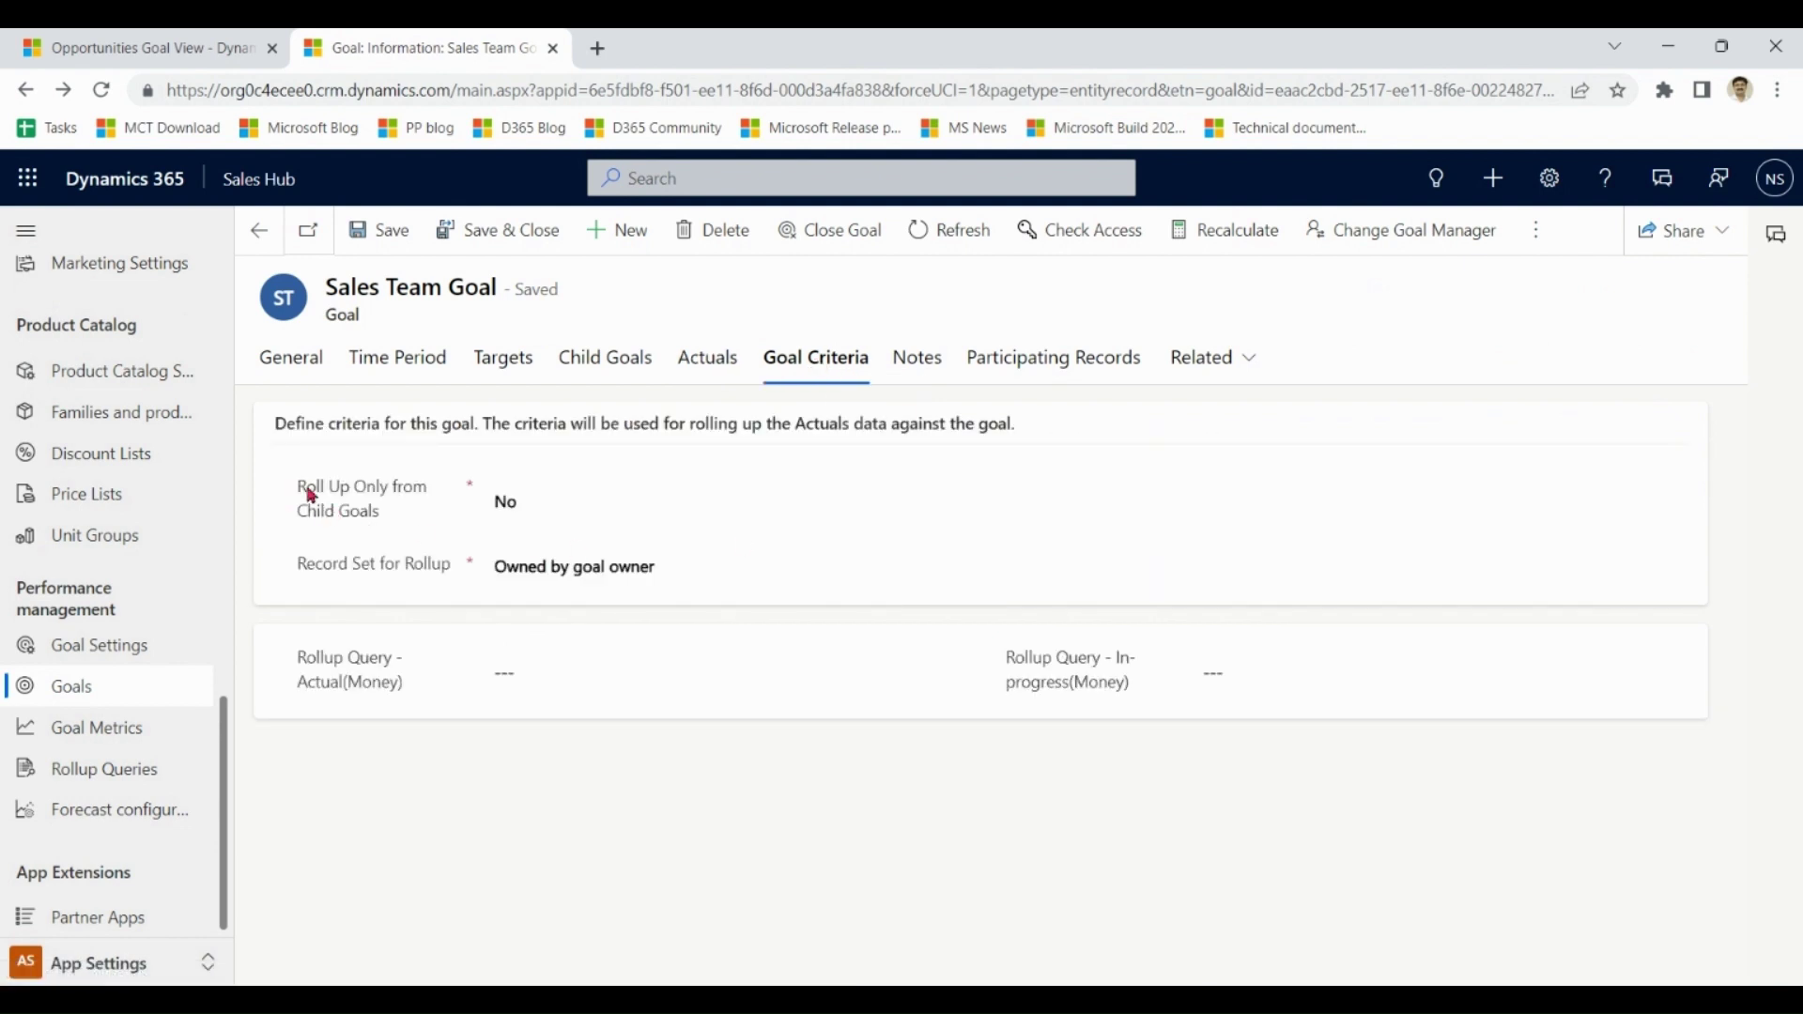
left_click(554, 512)
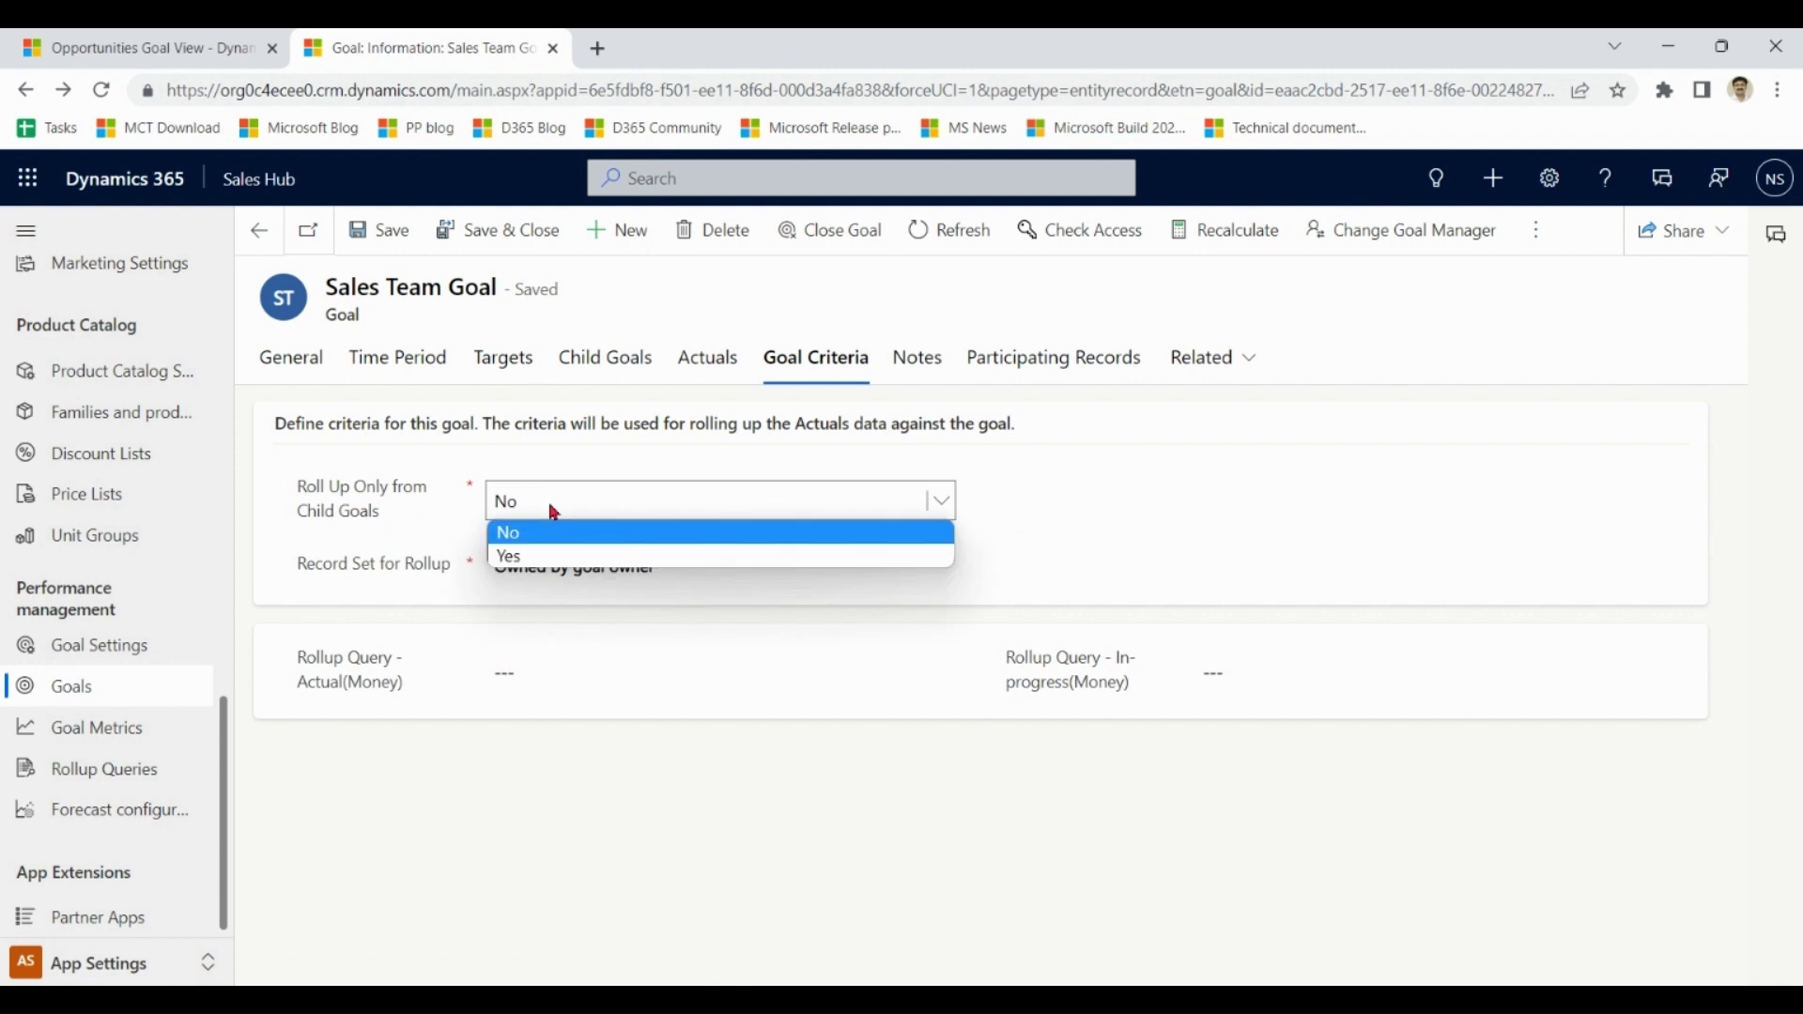
left_click(552, 560)
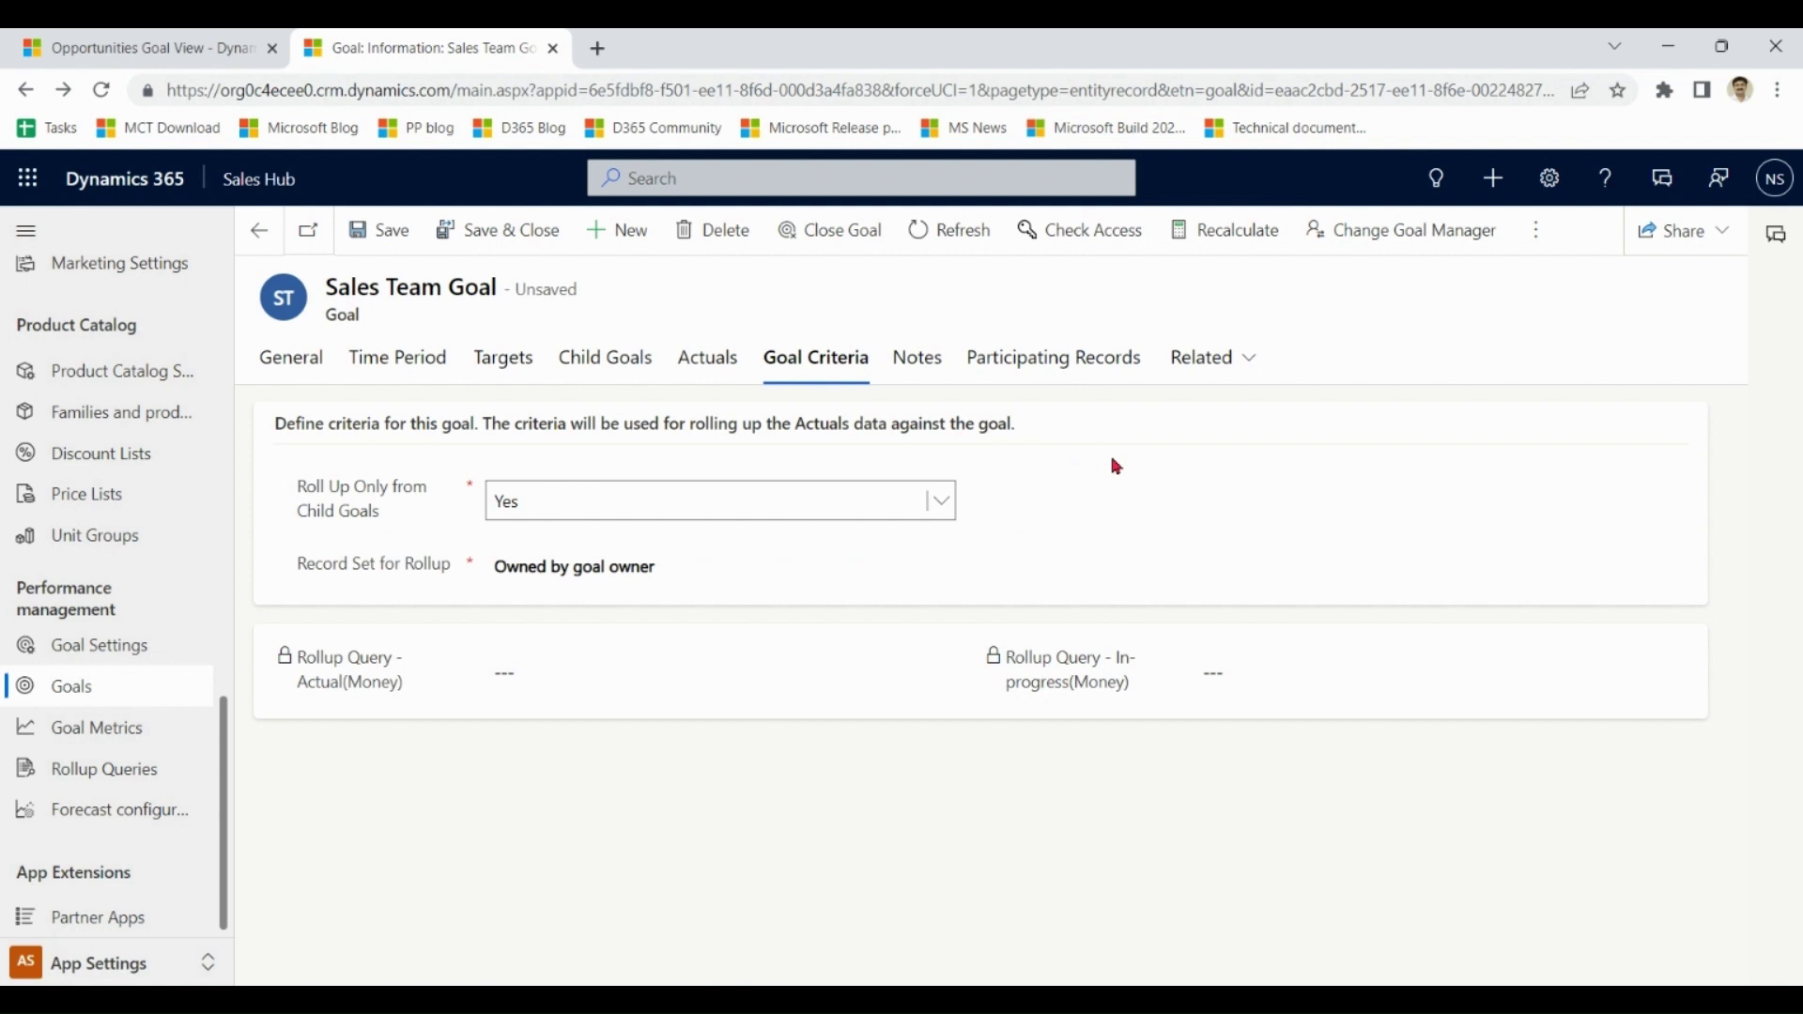
left_click(383, 230)
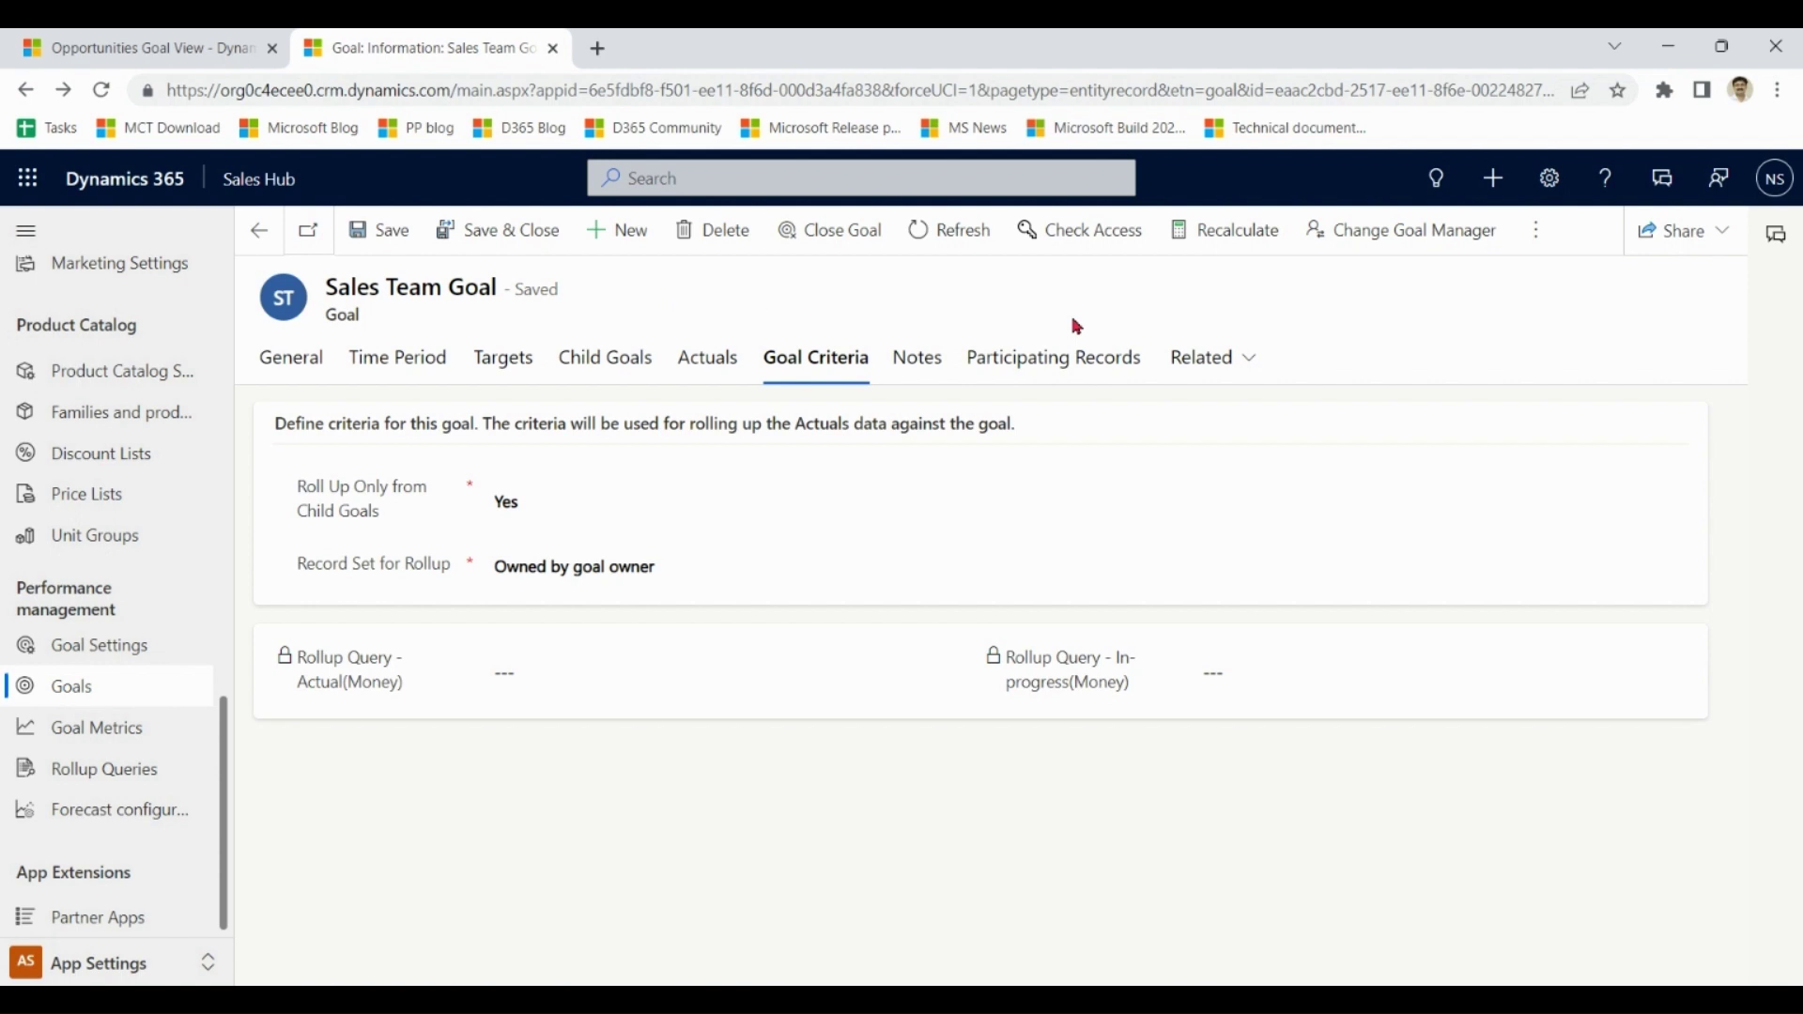
- Recalculate and refresh the goal, confirming $3,000.00 in progress against the opportunities list
left_click(1236, 240)
left_click(1010, 669)
left_click(958, 230)
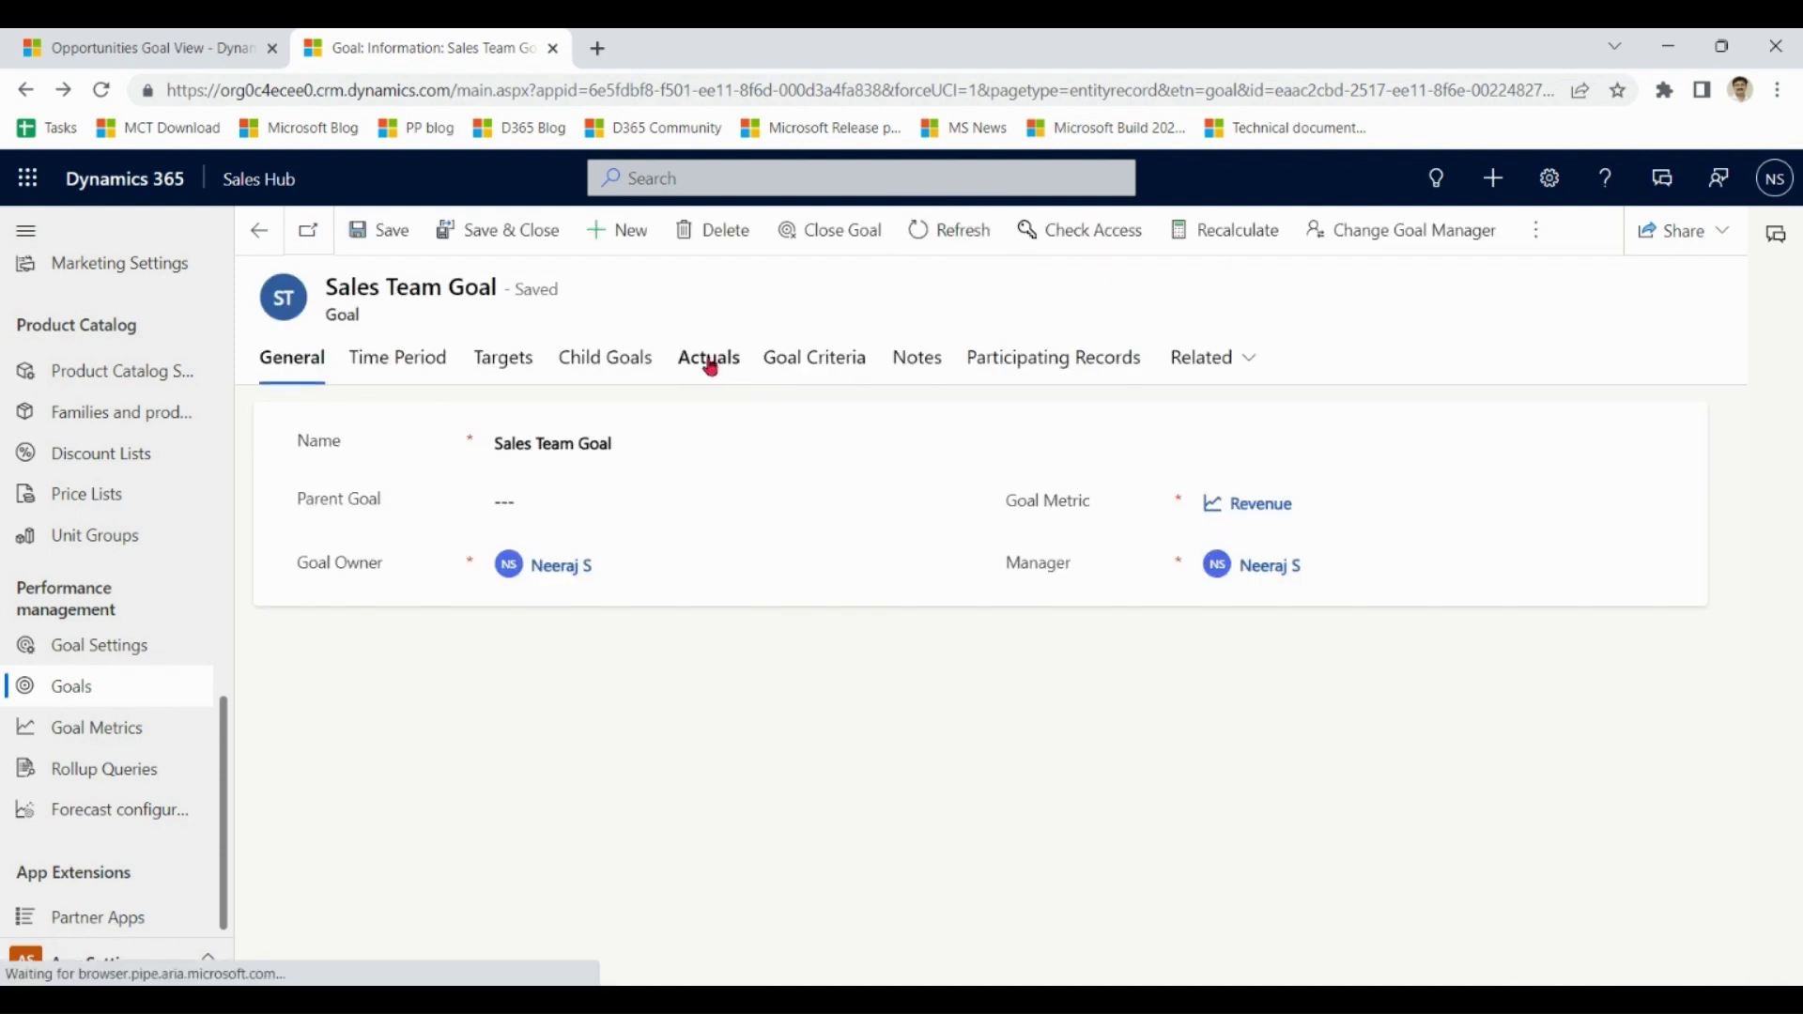
left_click(707, 358)
left_click_drag(581, 512, 493, 515)
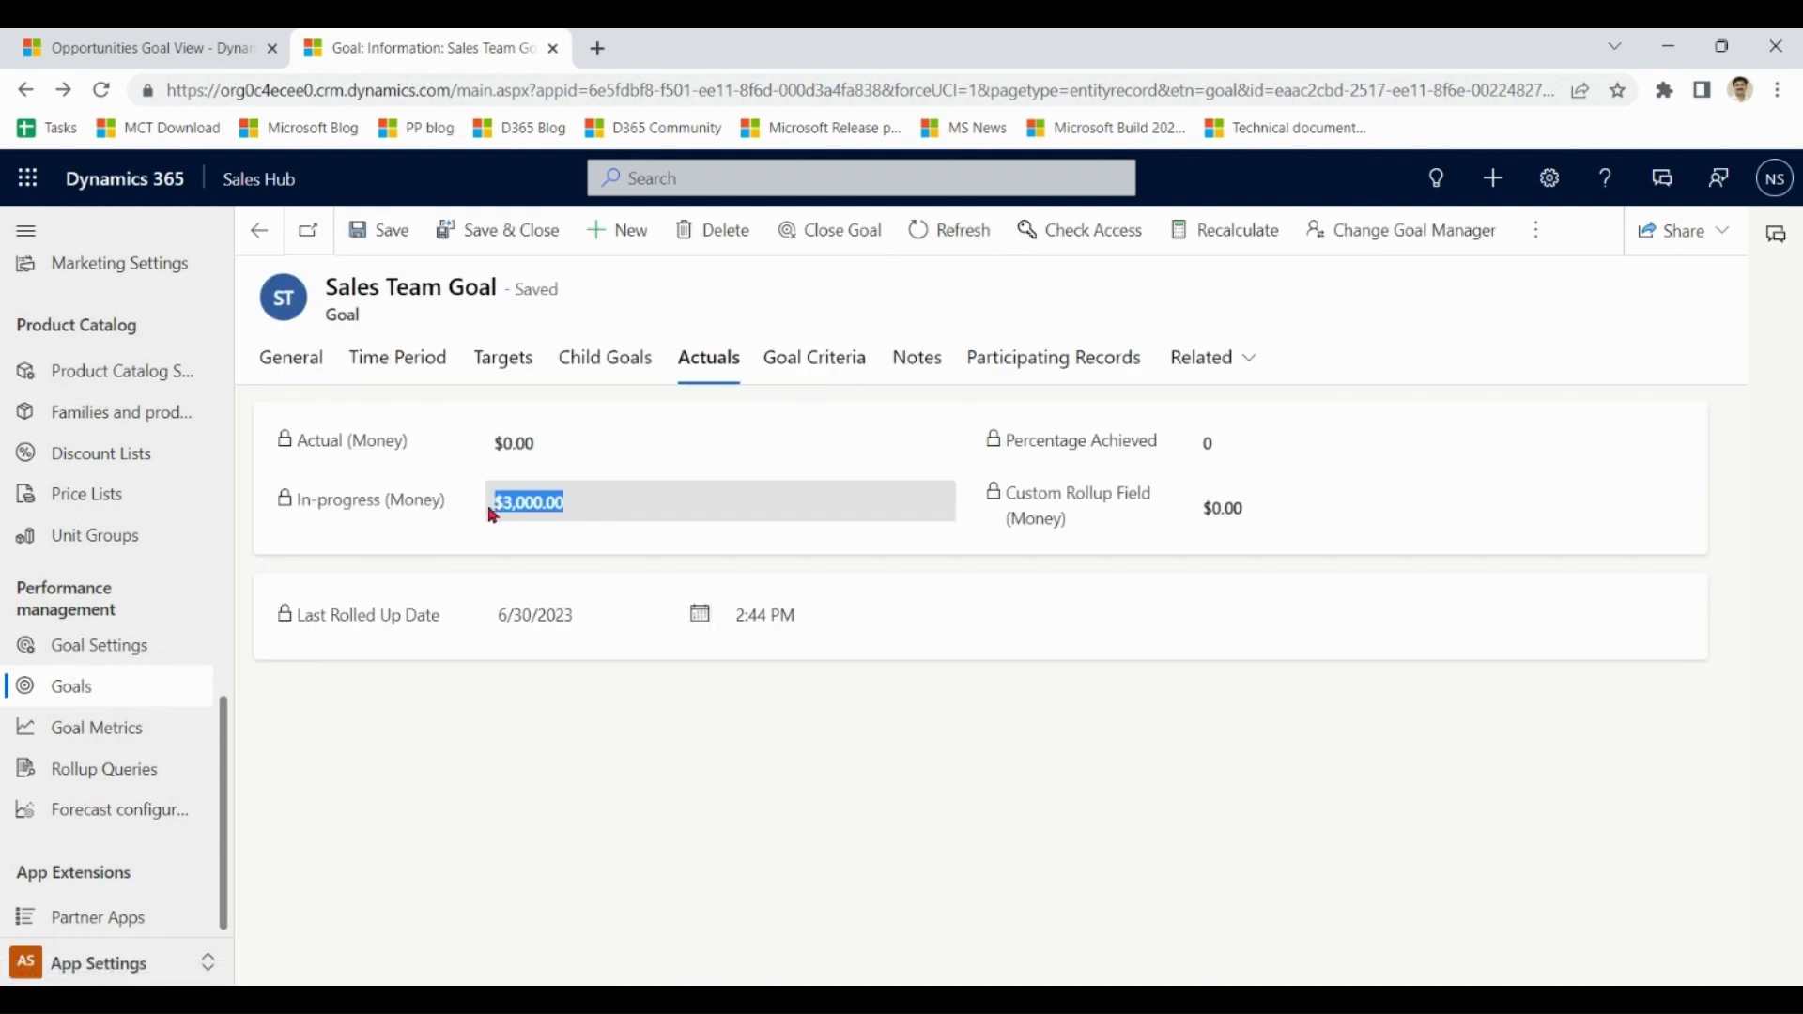
left_click(169, 48)
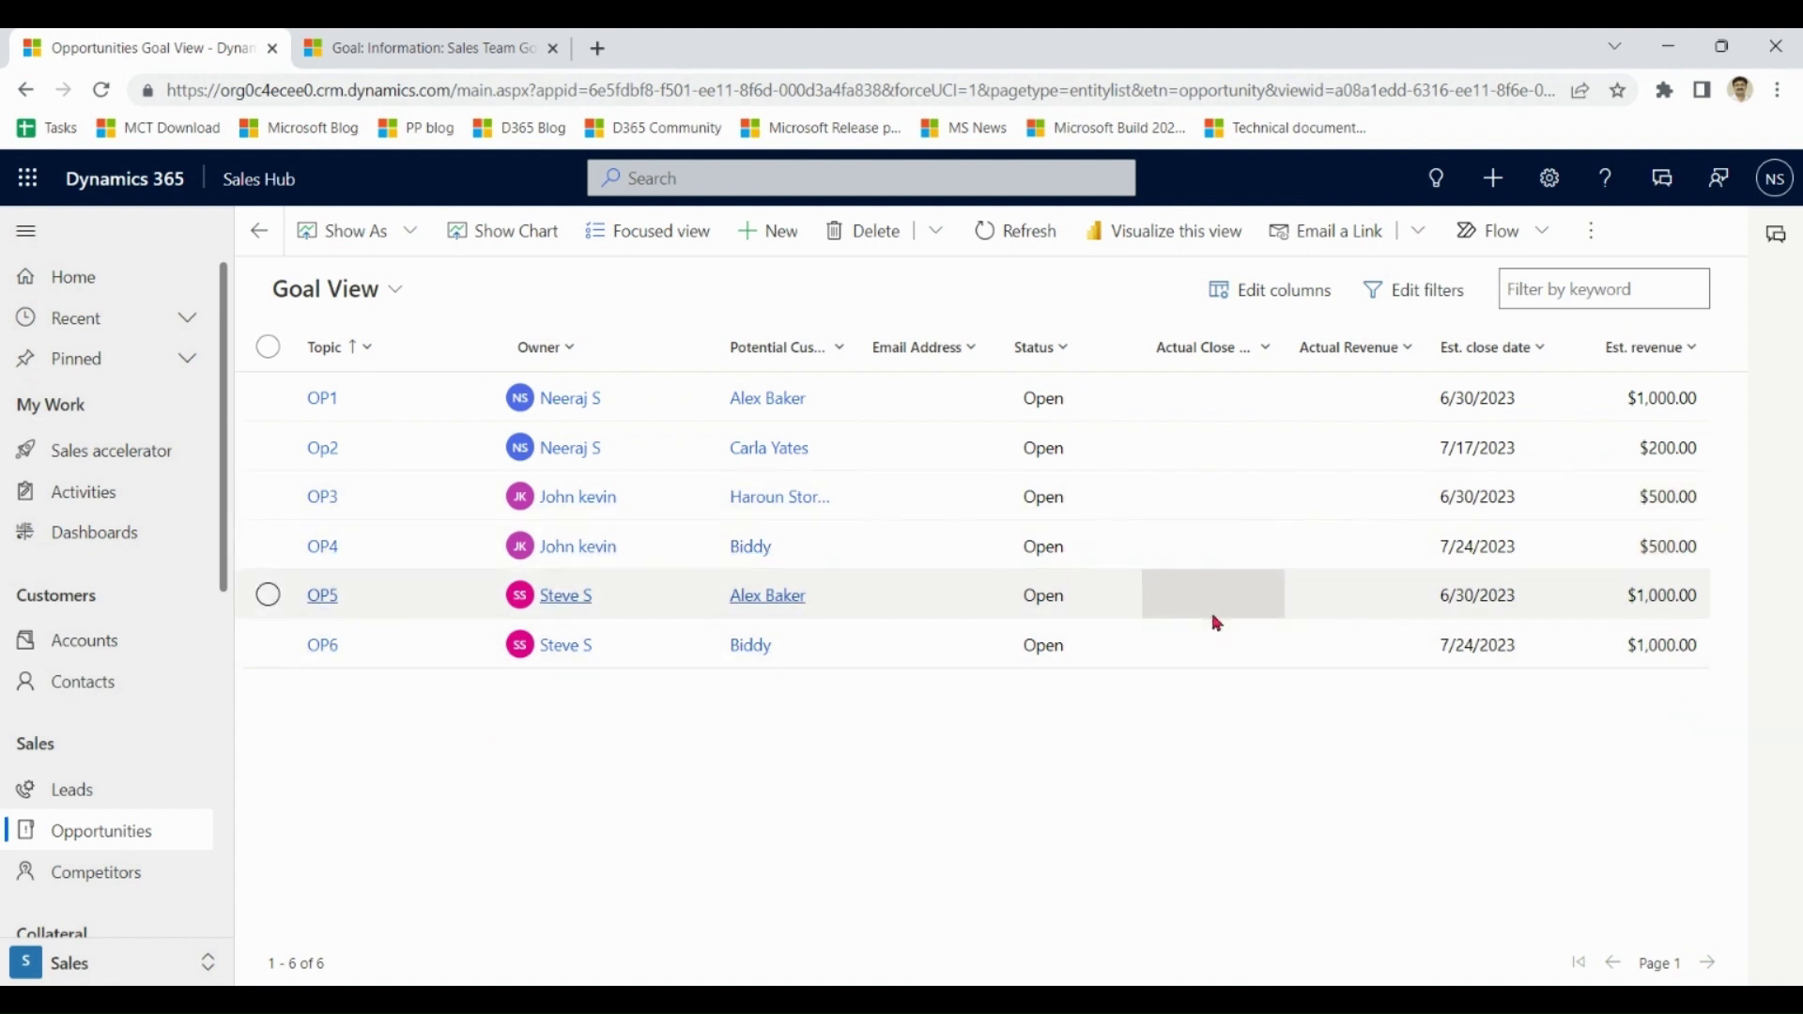
left_click(340, 40)
left_click(810, 772)
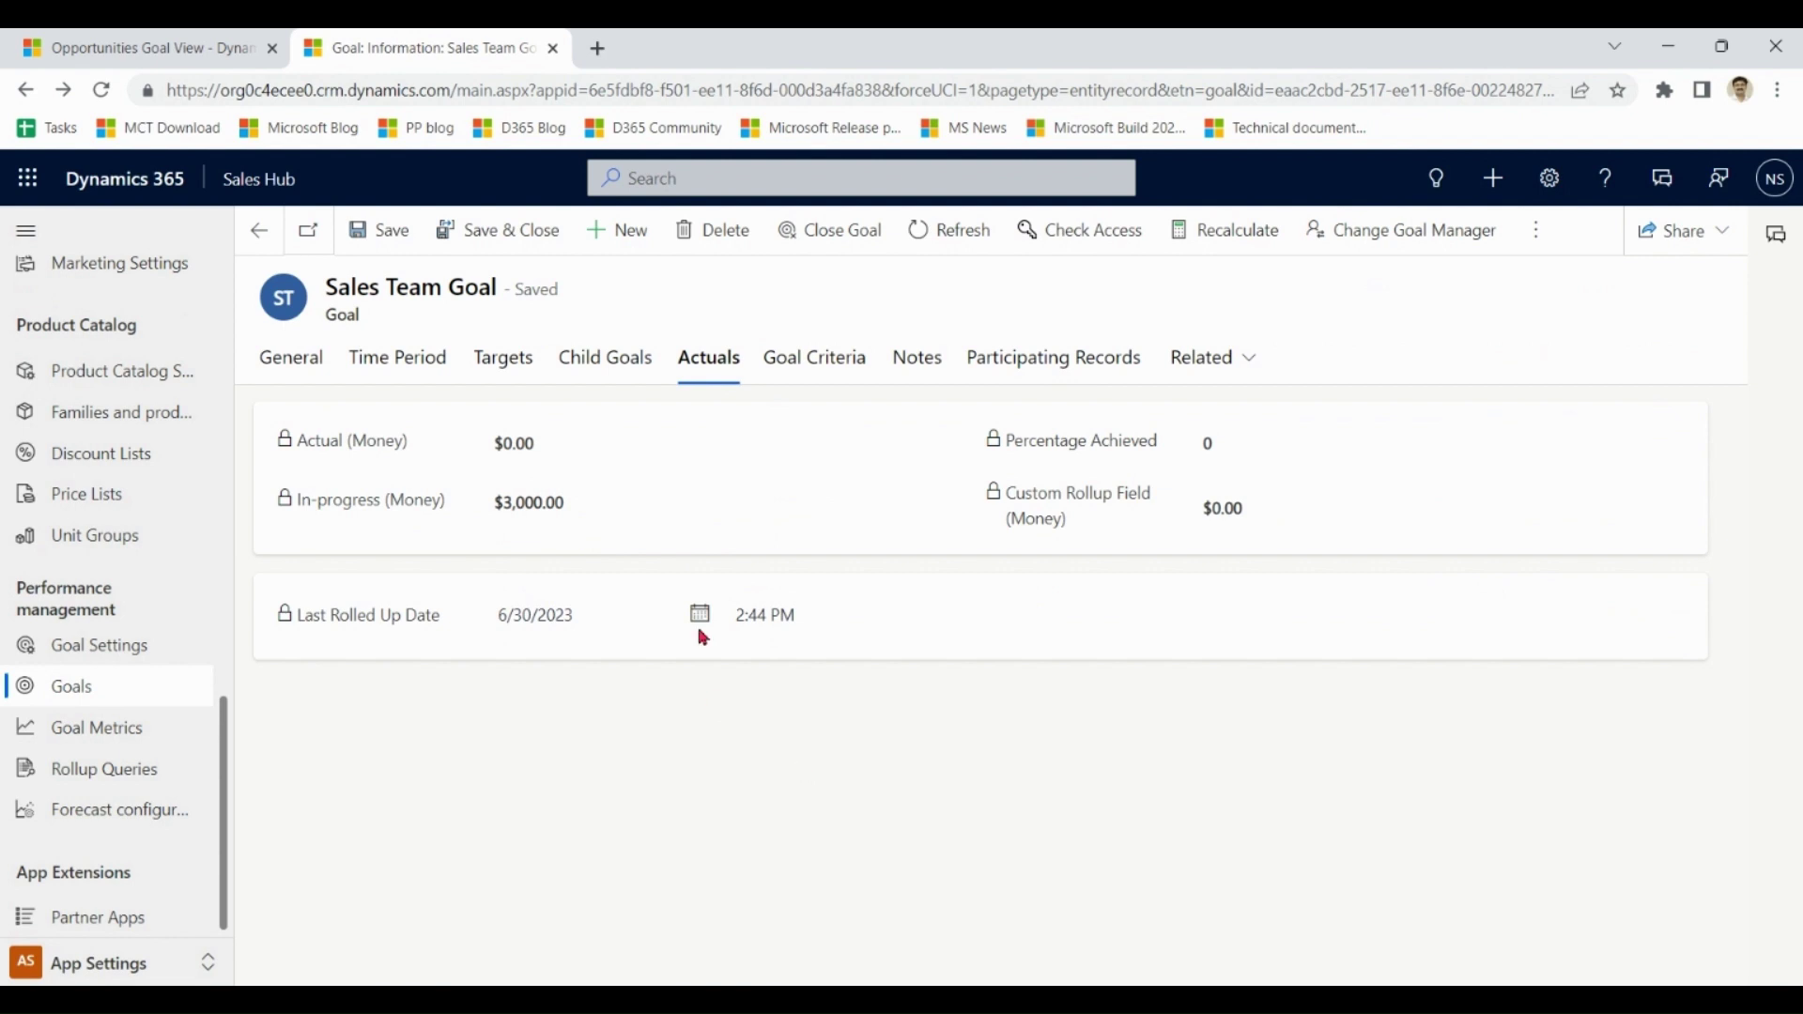
- Set Roll Up Only from Child Goals to No and Record Set for Rollup to All, then save
left_click(814, 366)
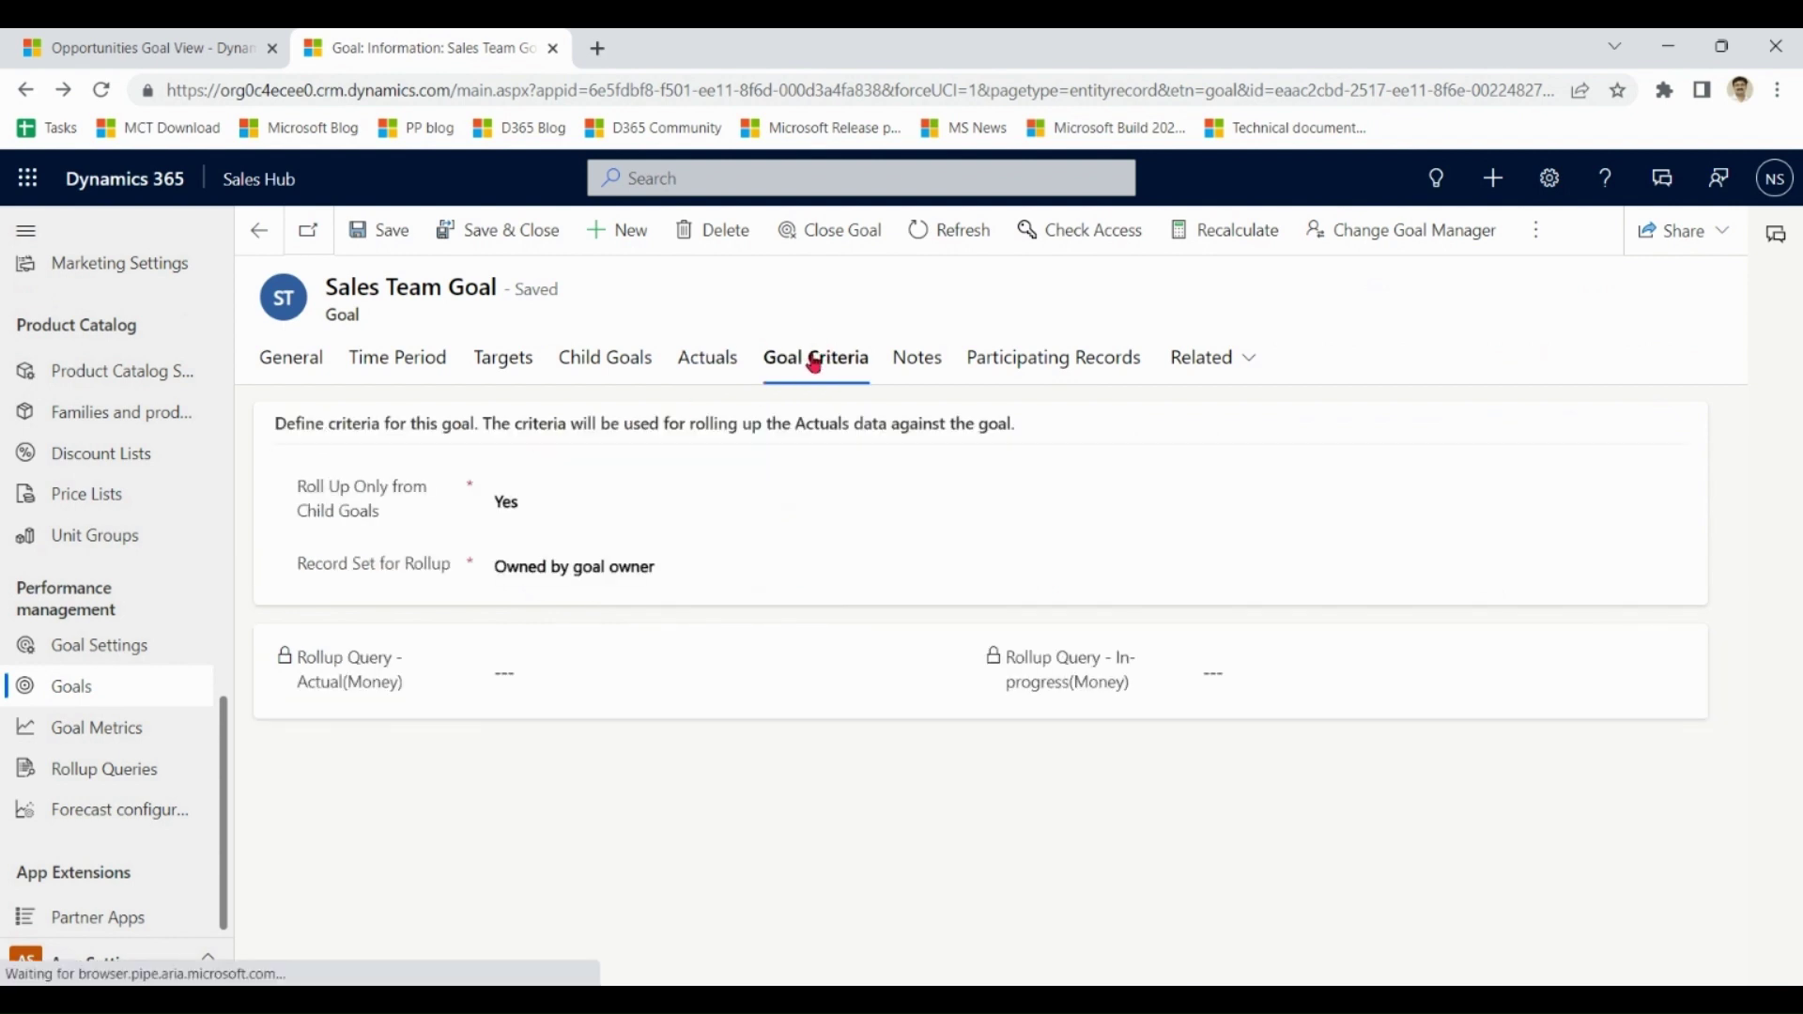
left_click(599, 508)
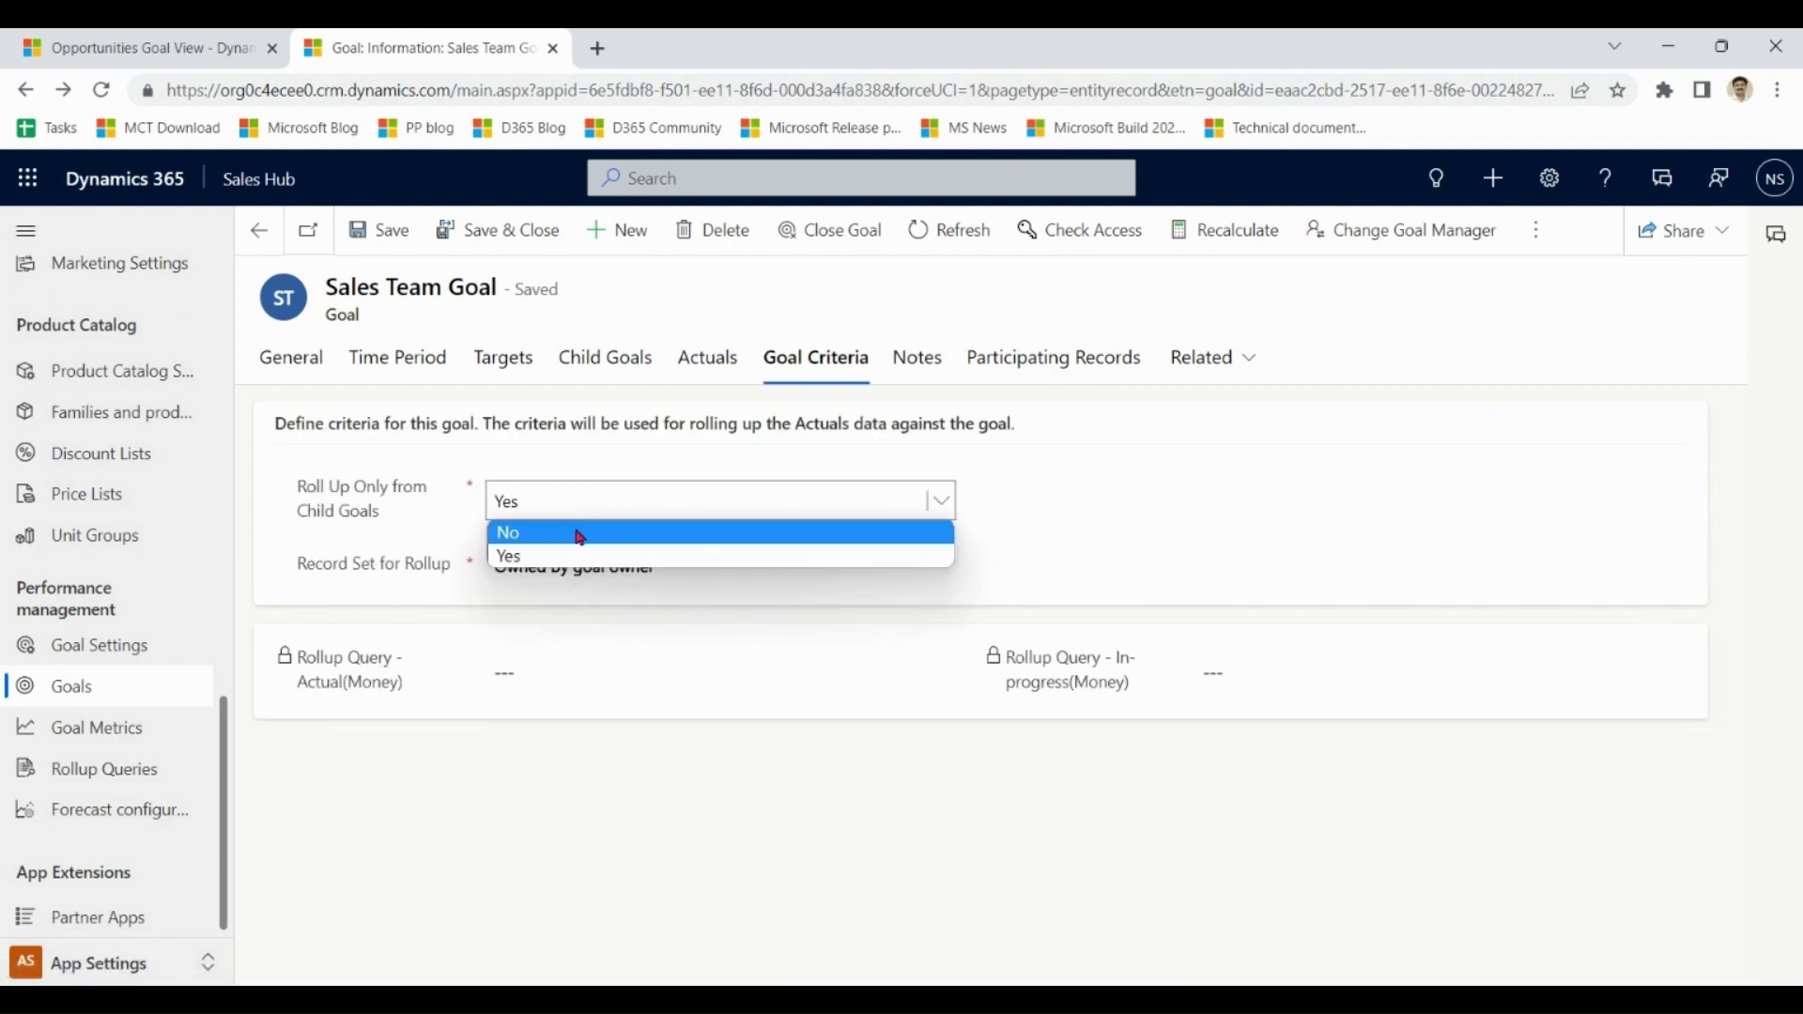
left_click(574, 528)
left_click(724, 570)
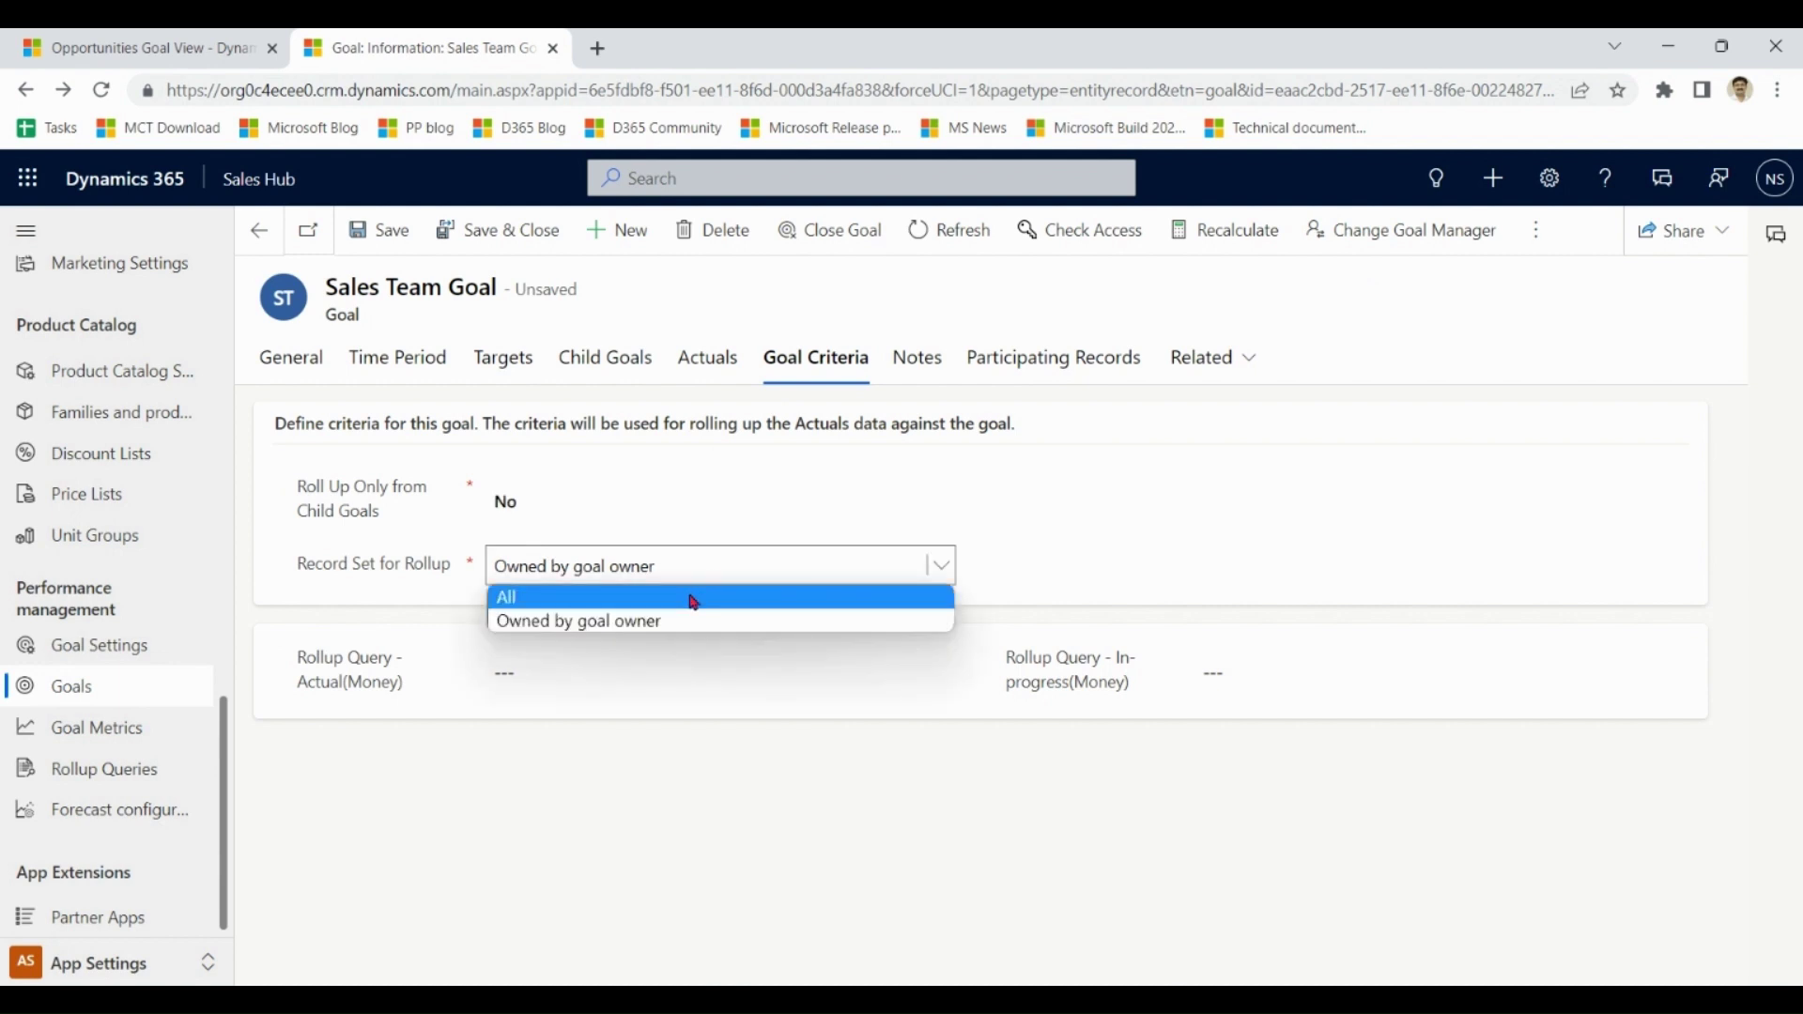
left_click(695, 599)
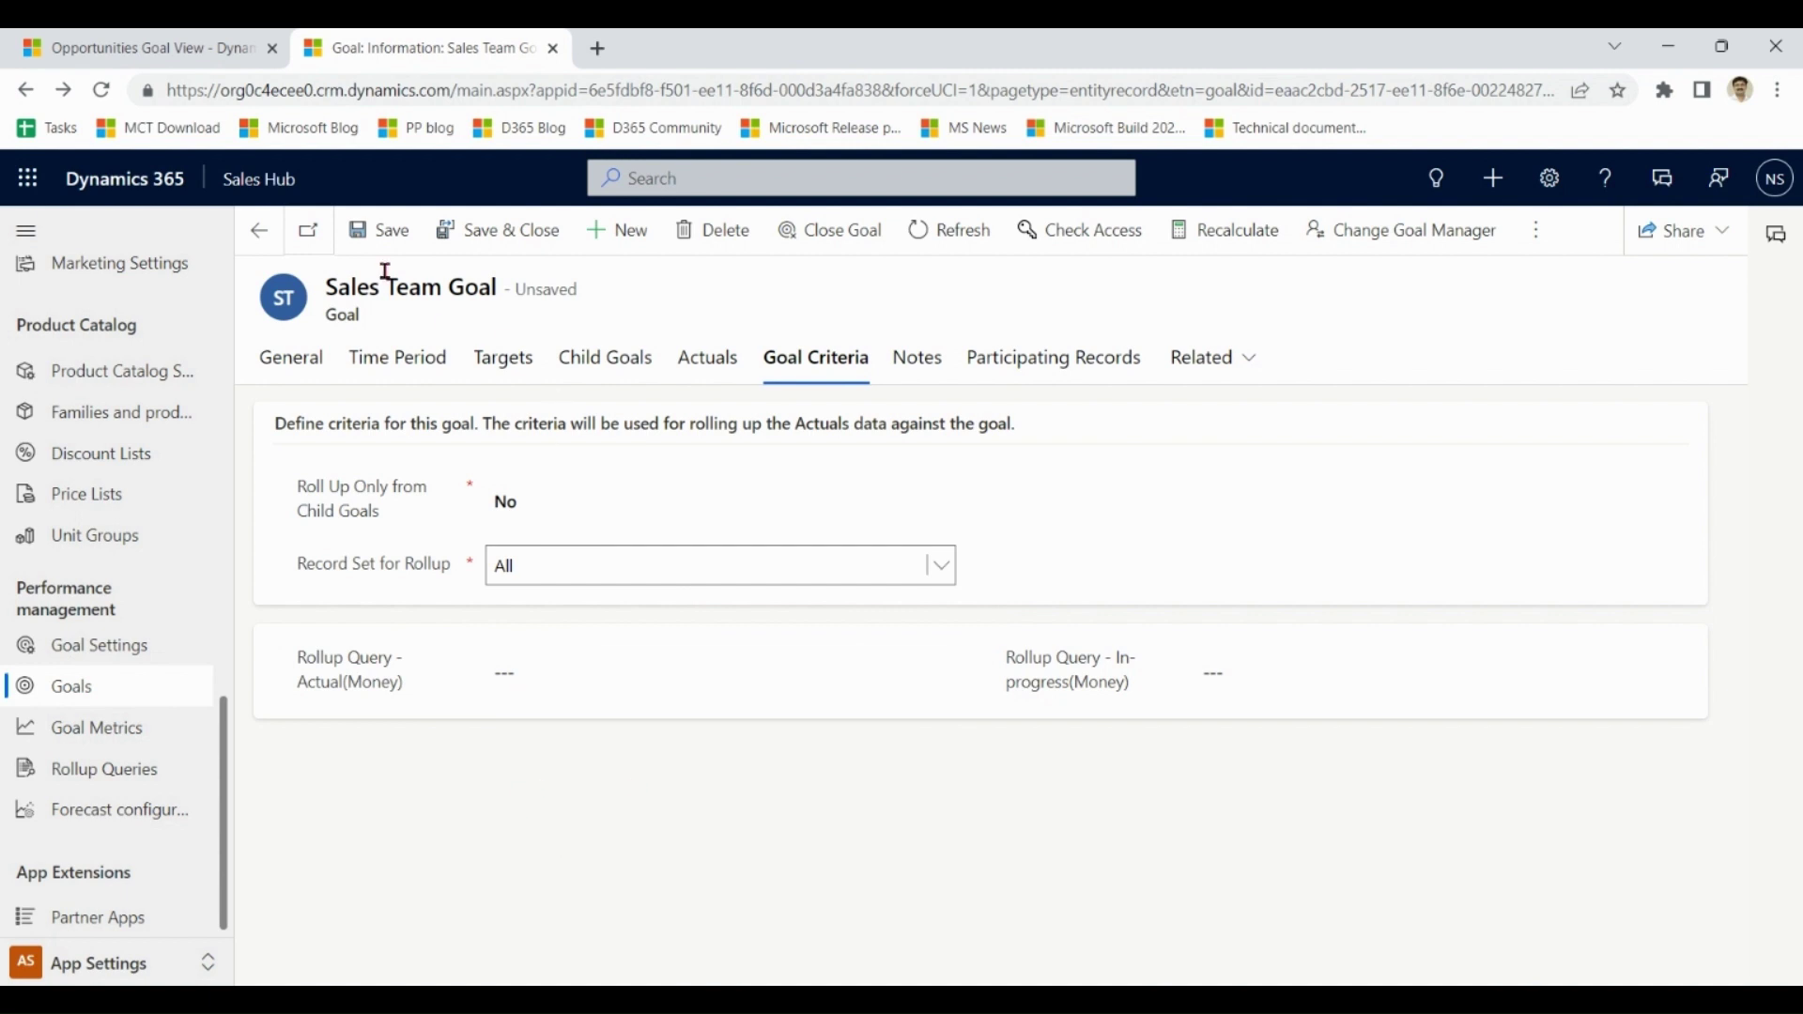
left_click(380, 232)
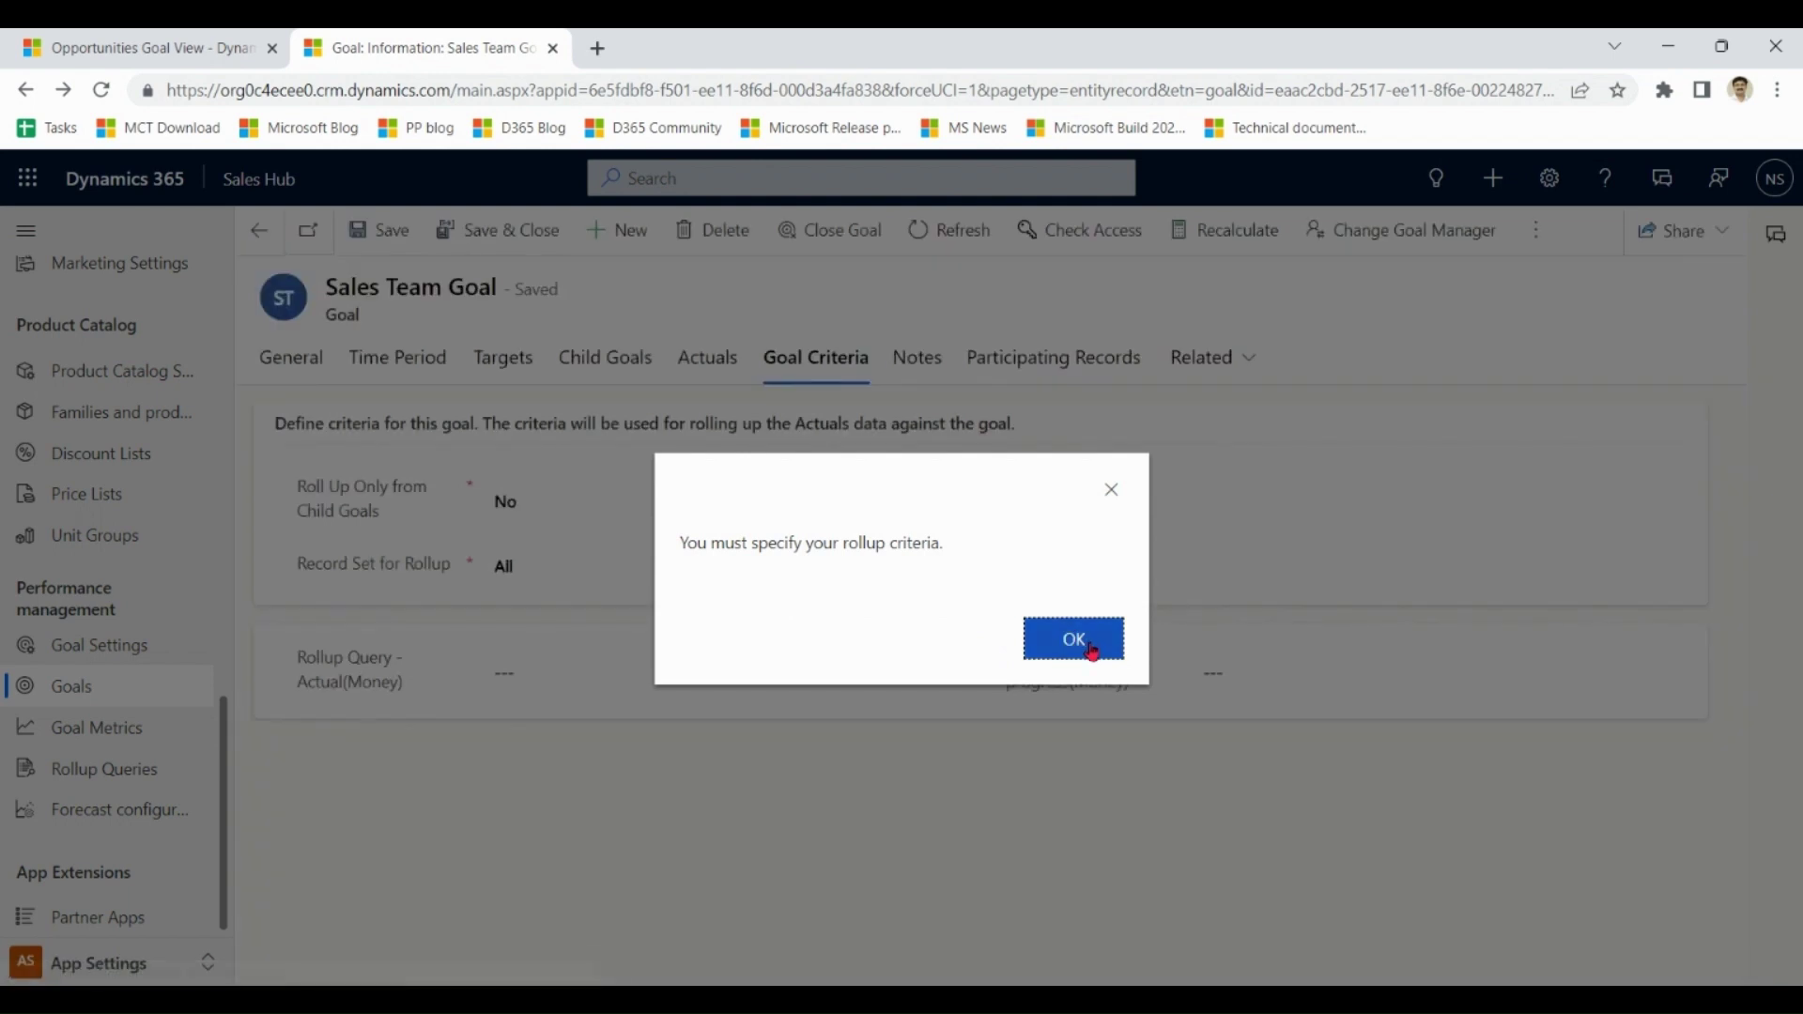
left_click(1091, 646)
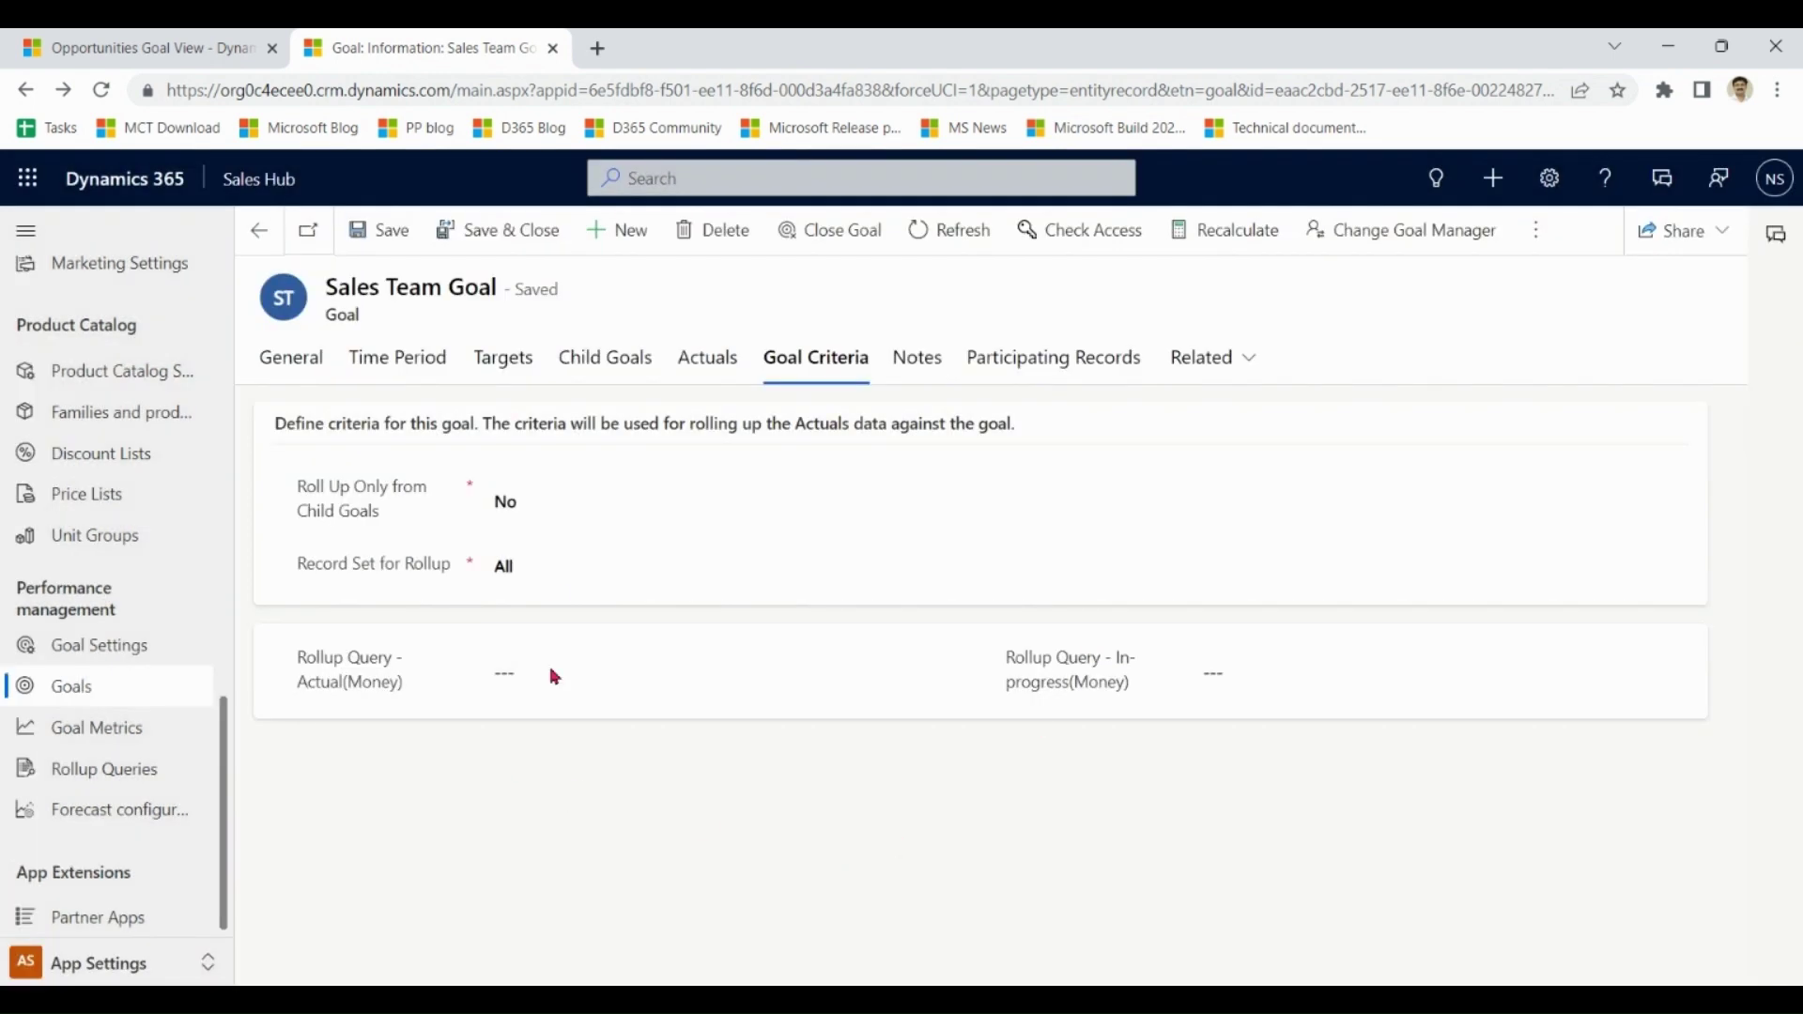
- Start a new rollup query for the goal's actual revenue
left_click(110, 49)
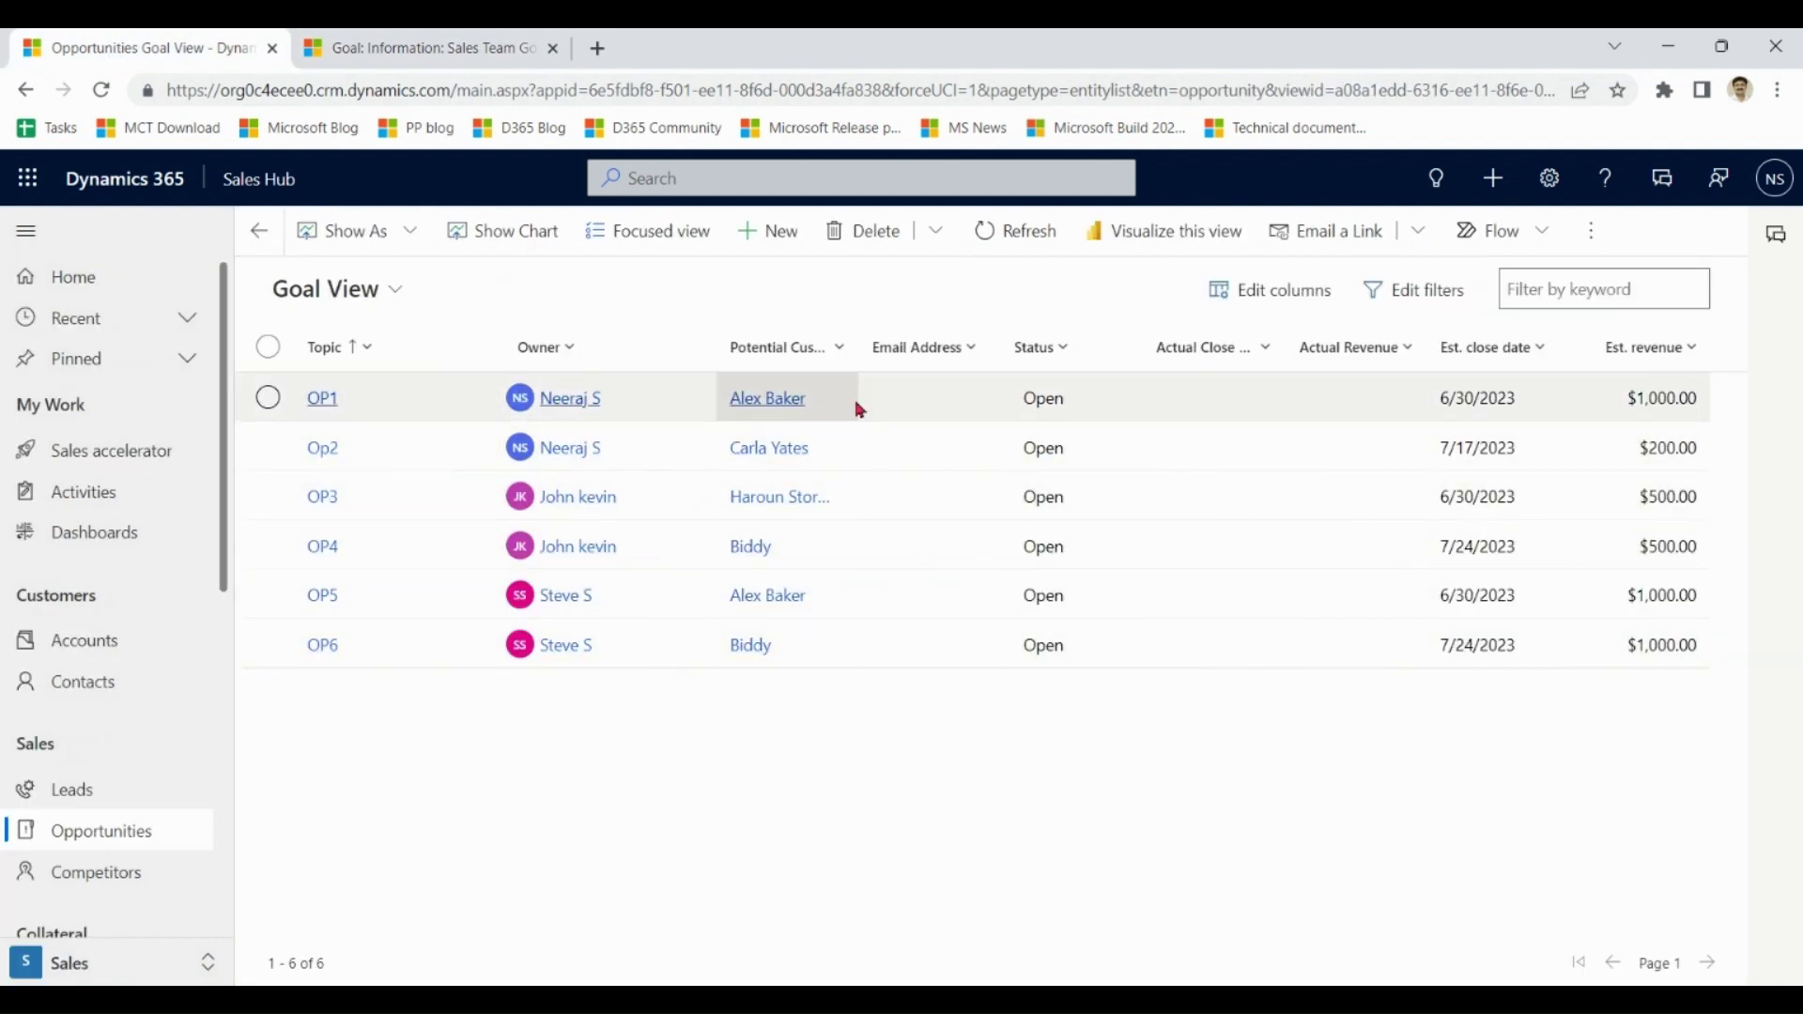
left_click(441, 45)
left_click(559, 663)
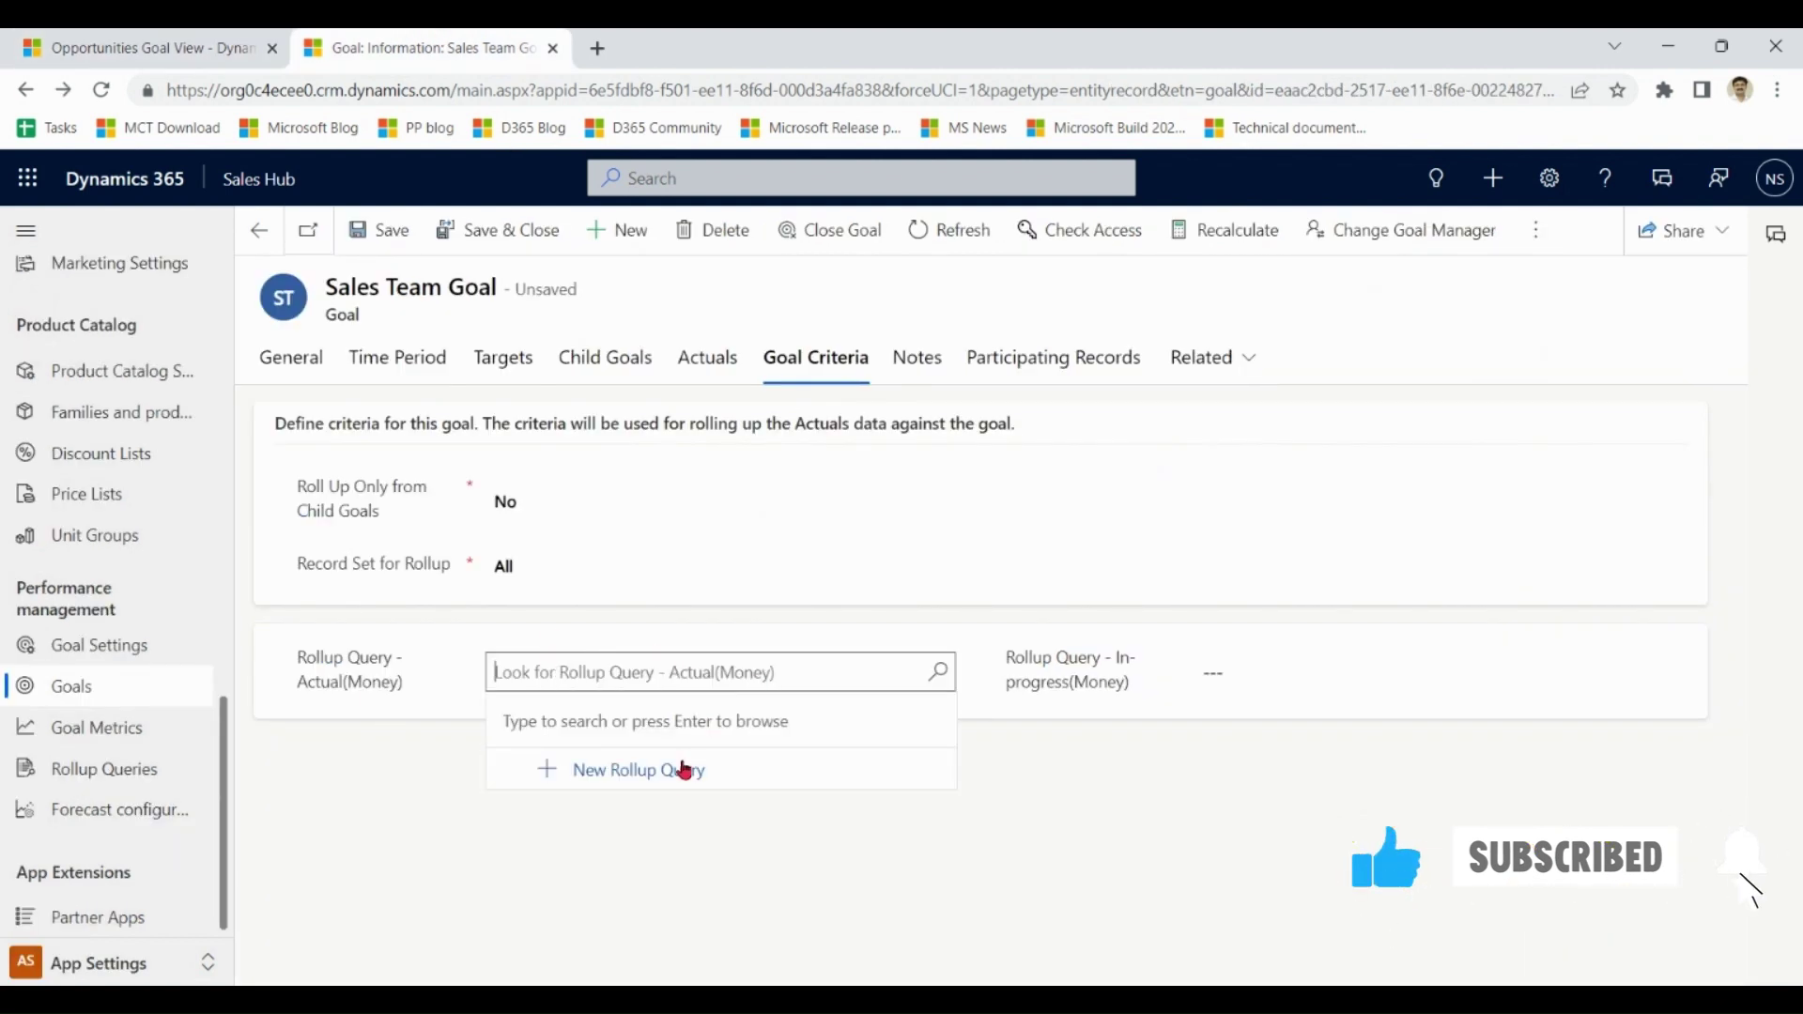
left_click(682, 787)
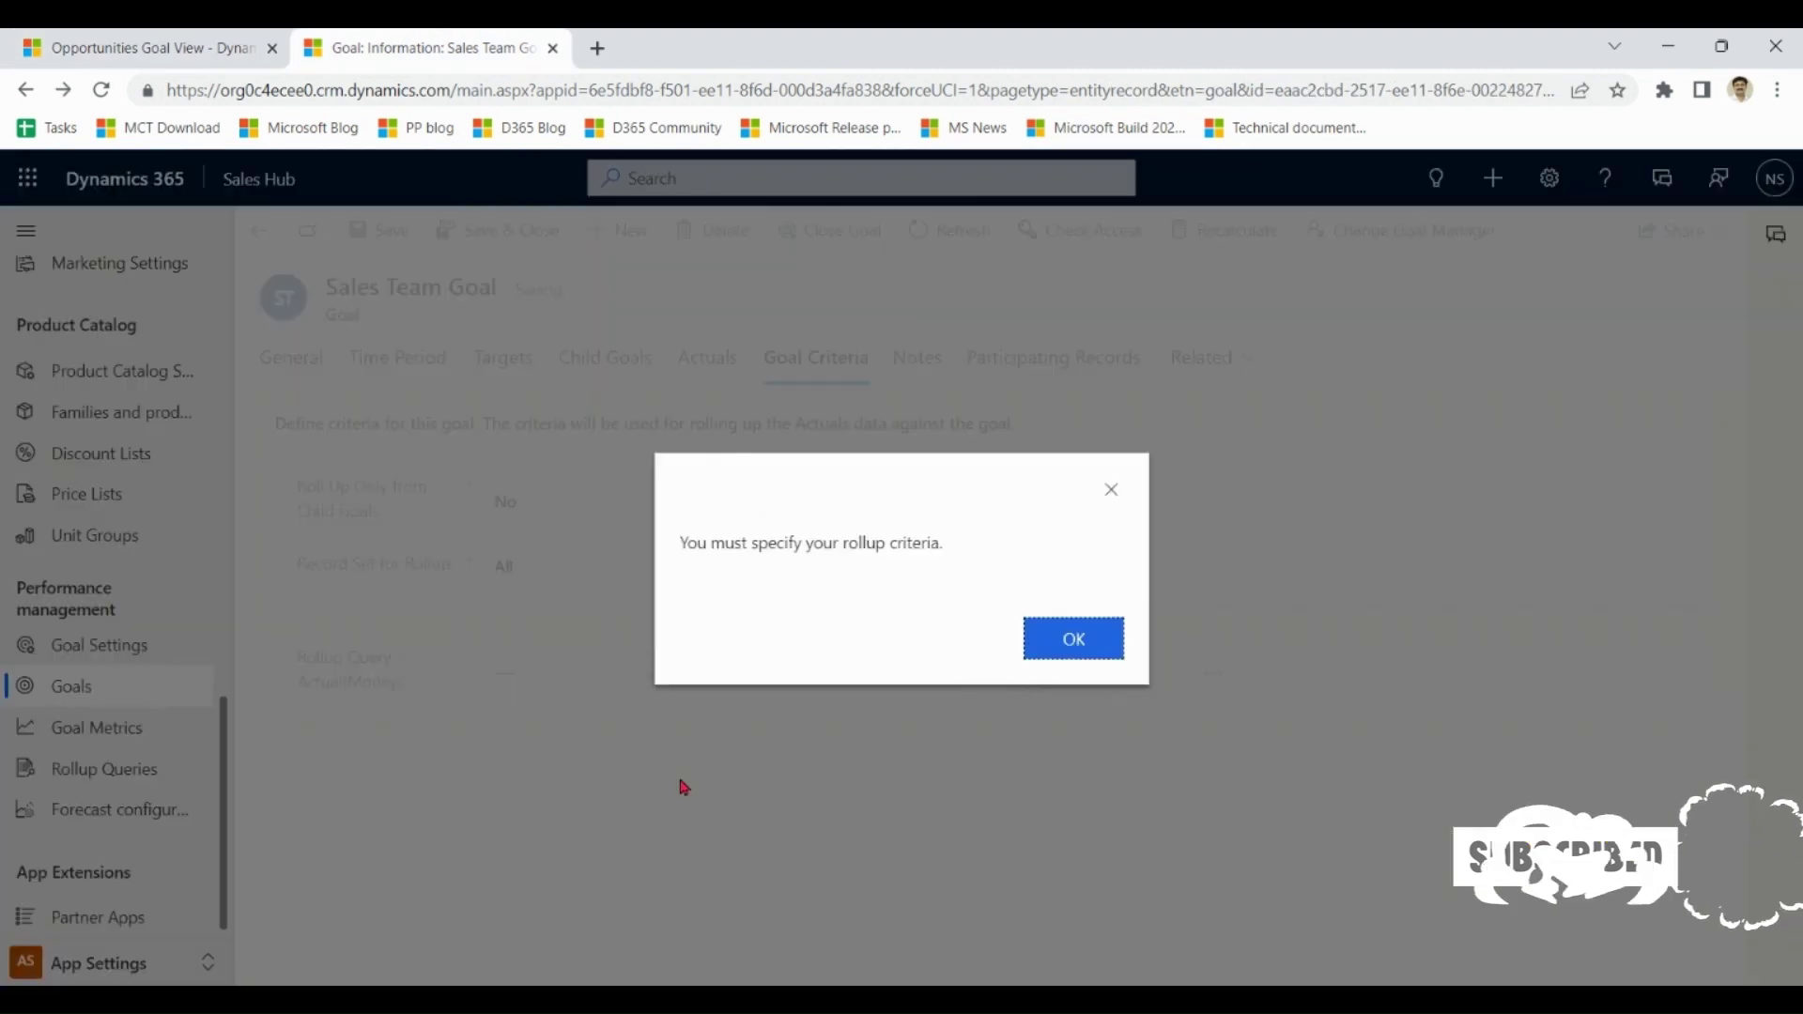
- Name the new rollup query 'Query for Filter' with Entity Type Opportunity
left_click(1080, 636)
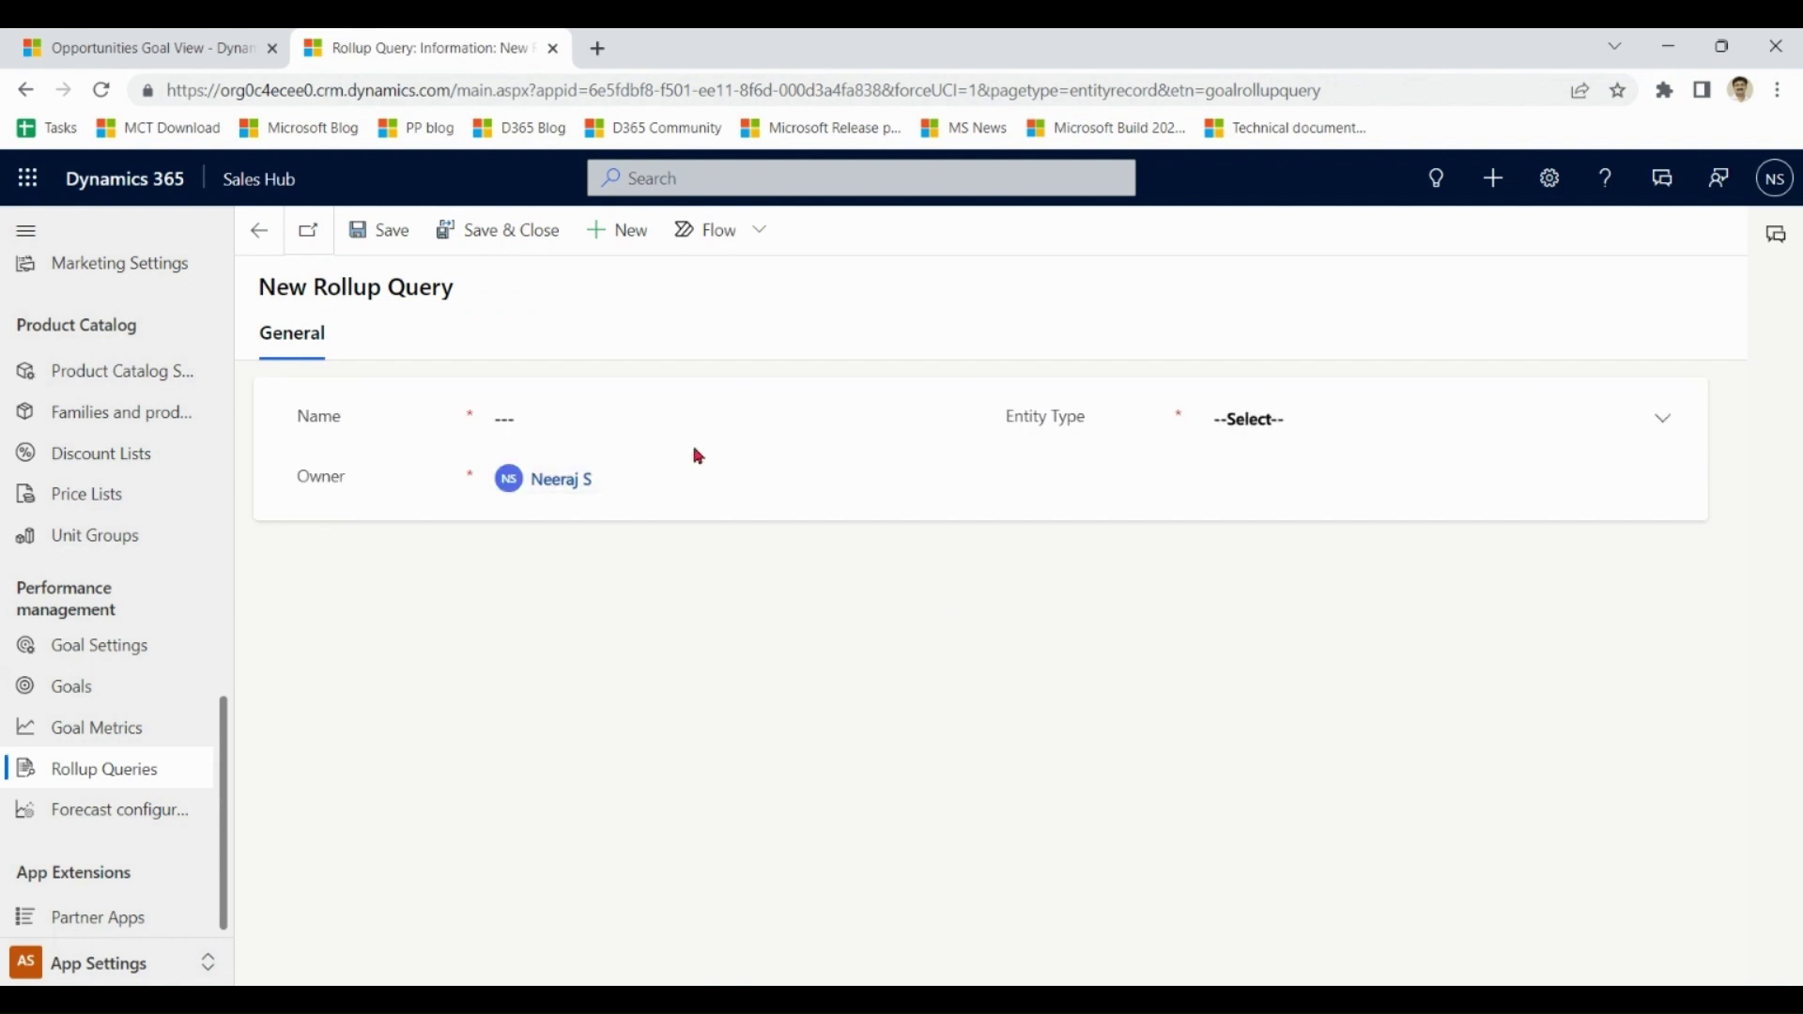
left_click(698, 420)
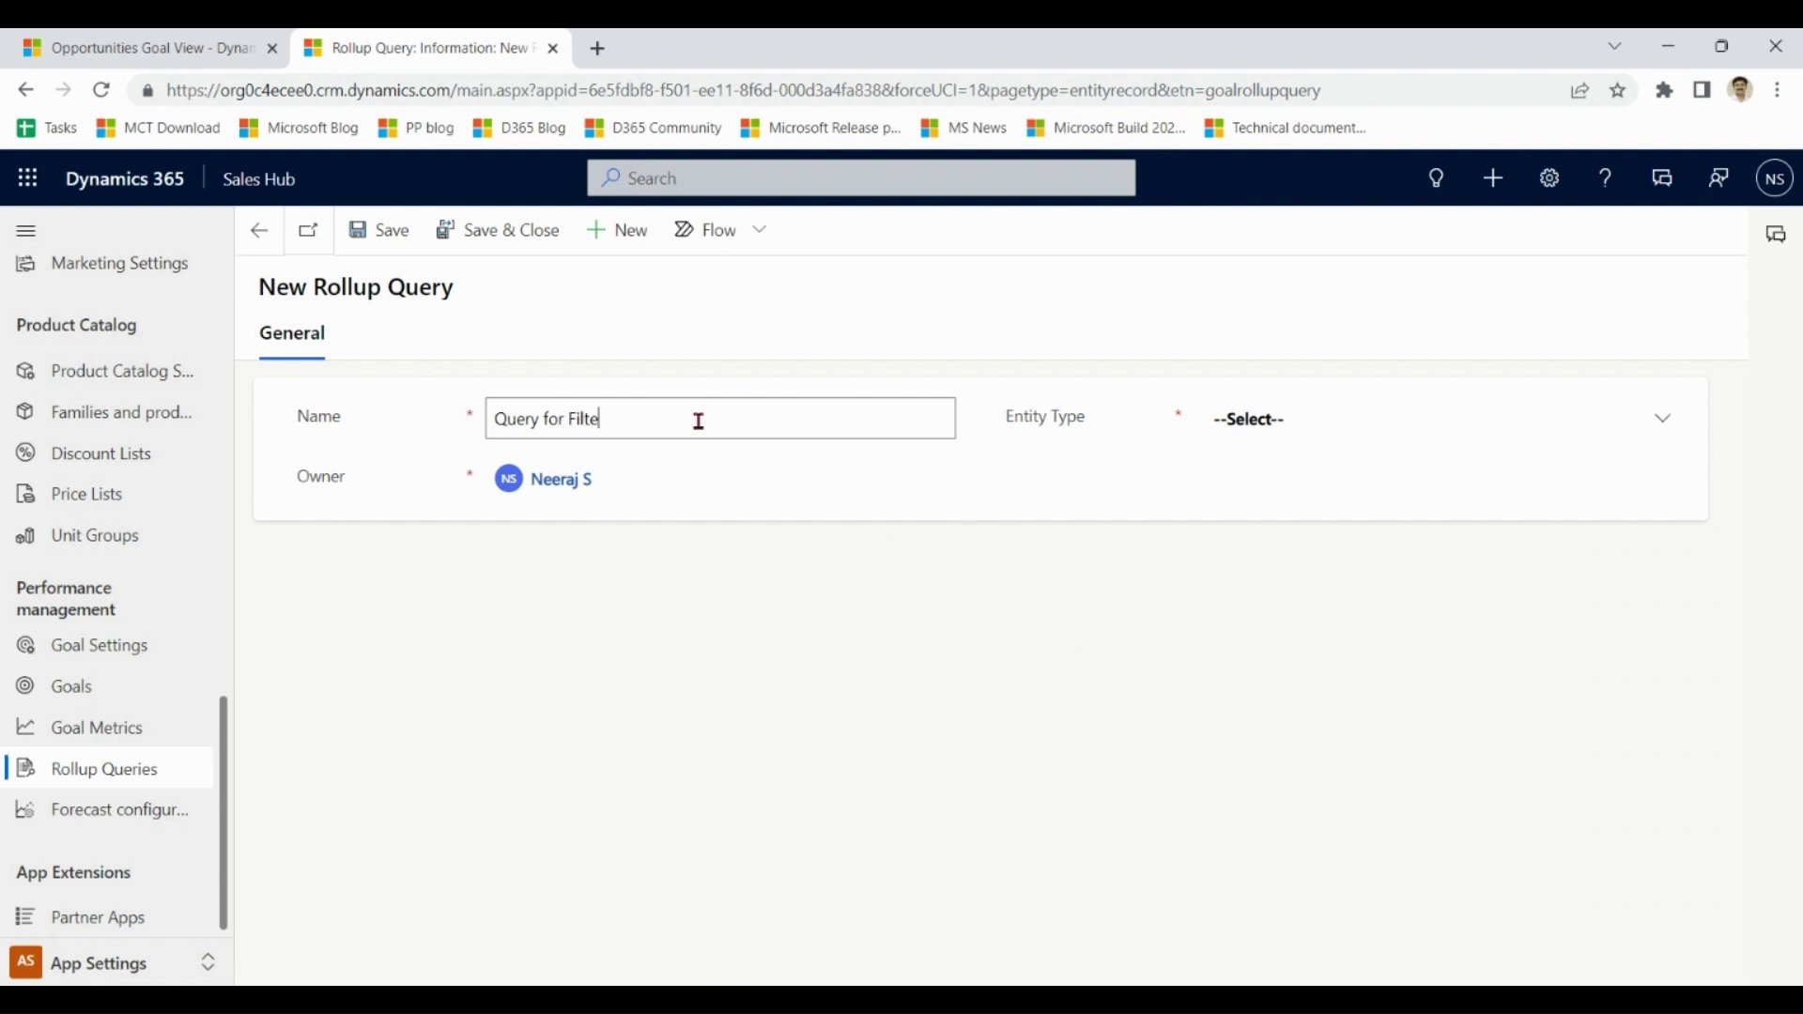
left_click(1254, 420)
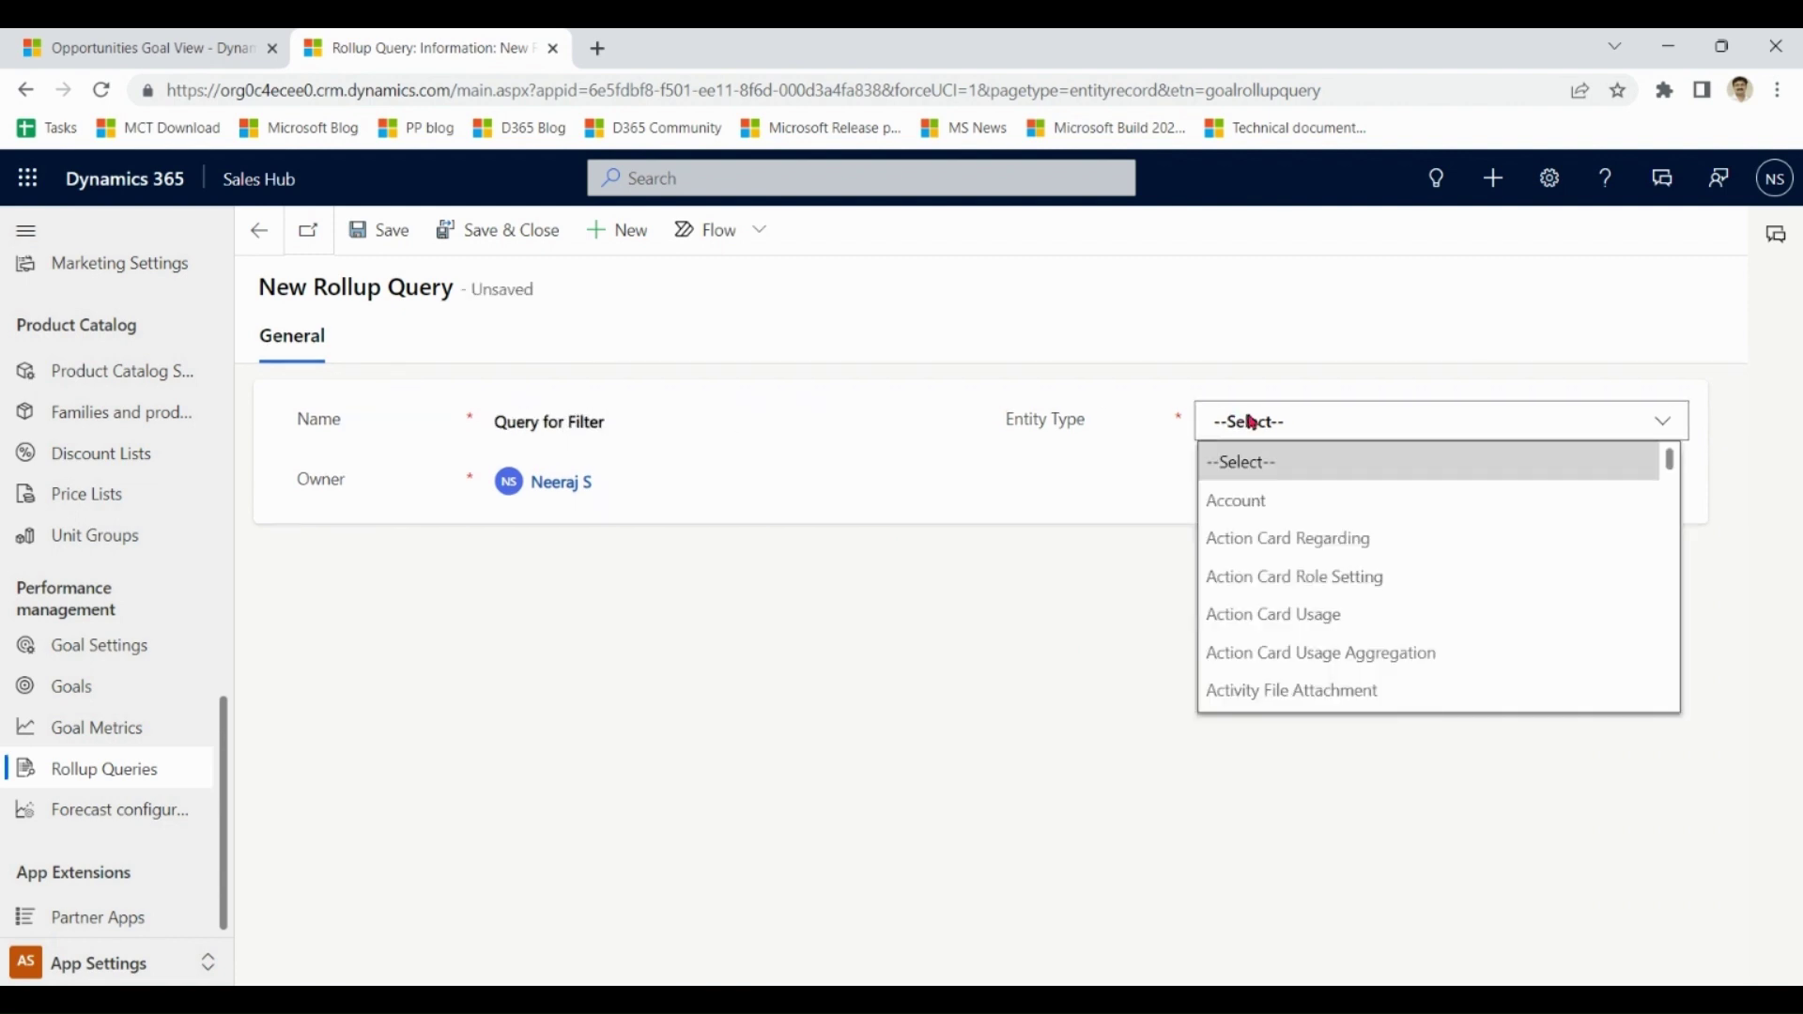
left_click_drag(1672, 460, 1666, 616)
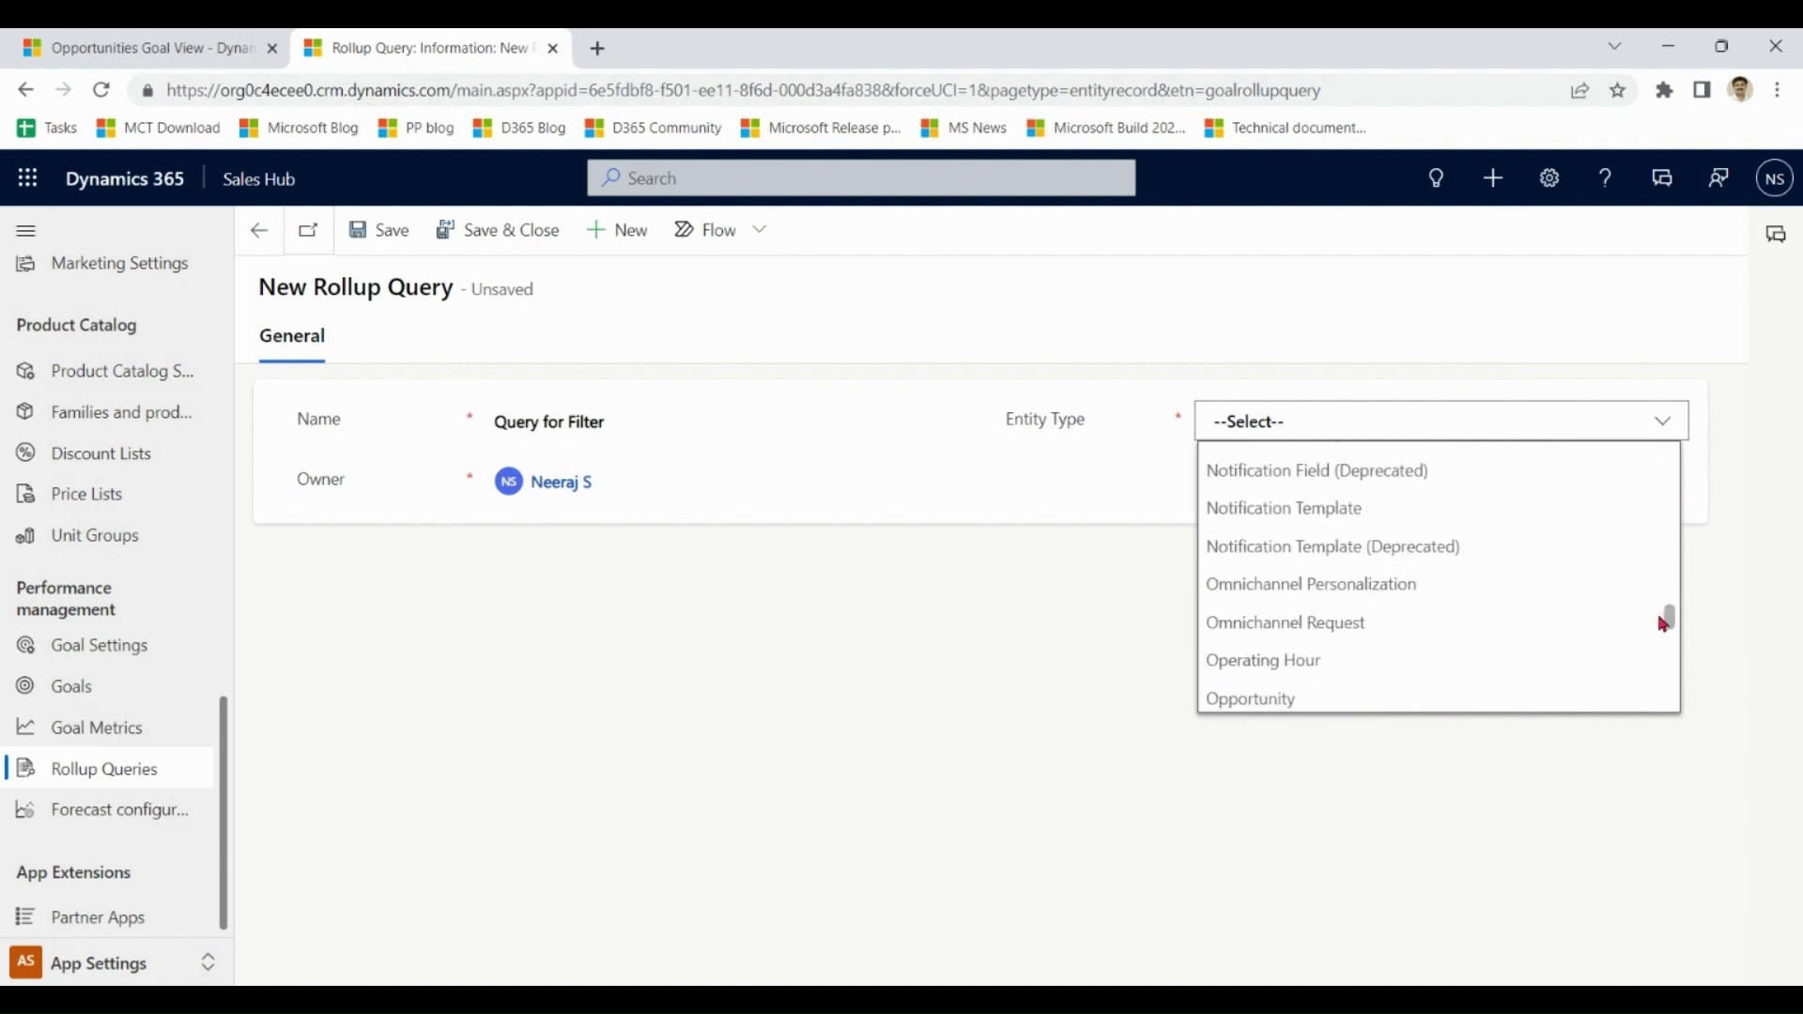
left_click(1433, 699)
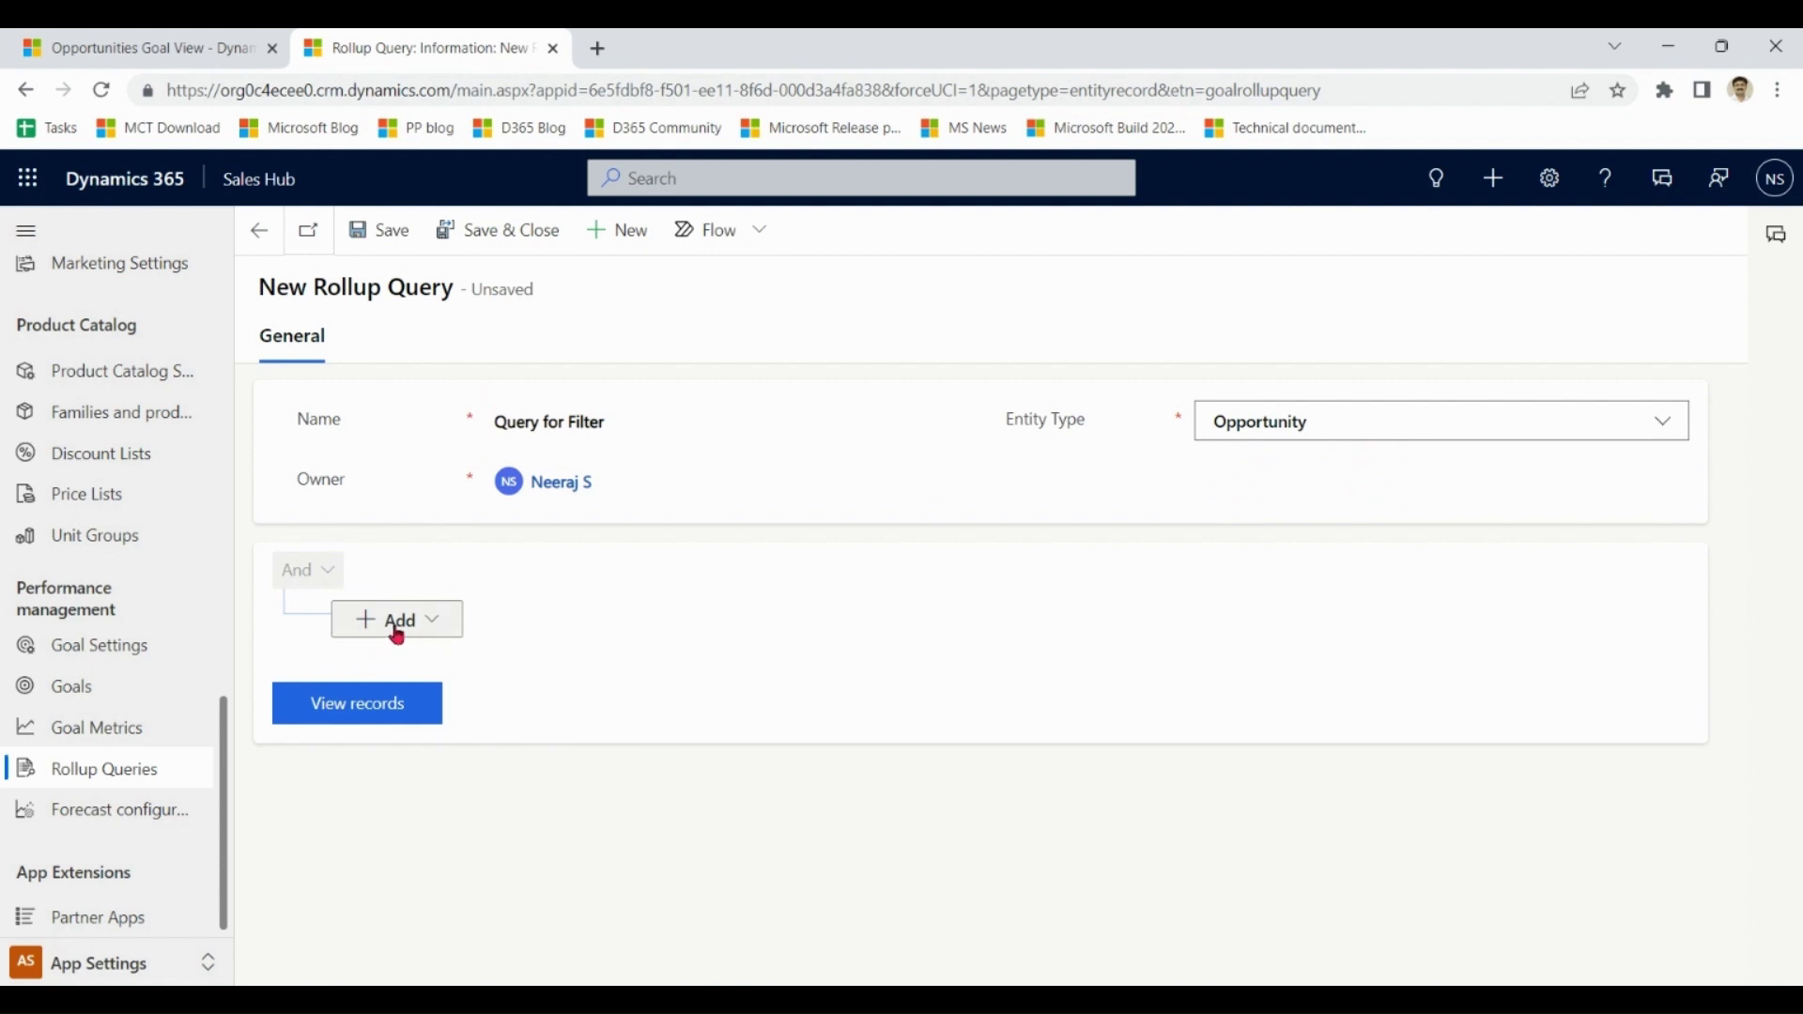
- Add a filter row: Potential Customer Equals the chosen contact
left_click(397, 631)
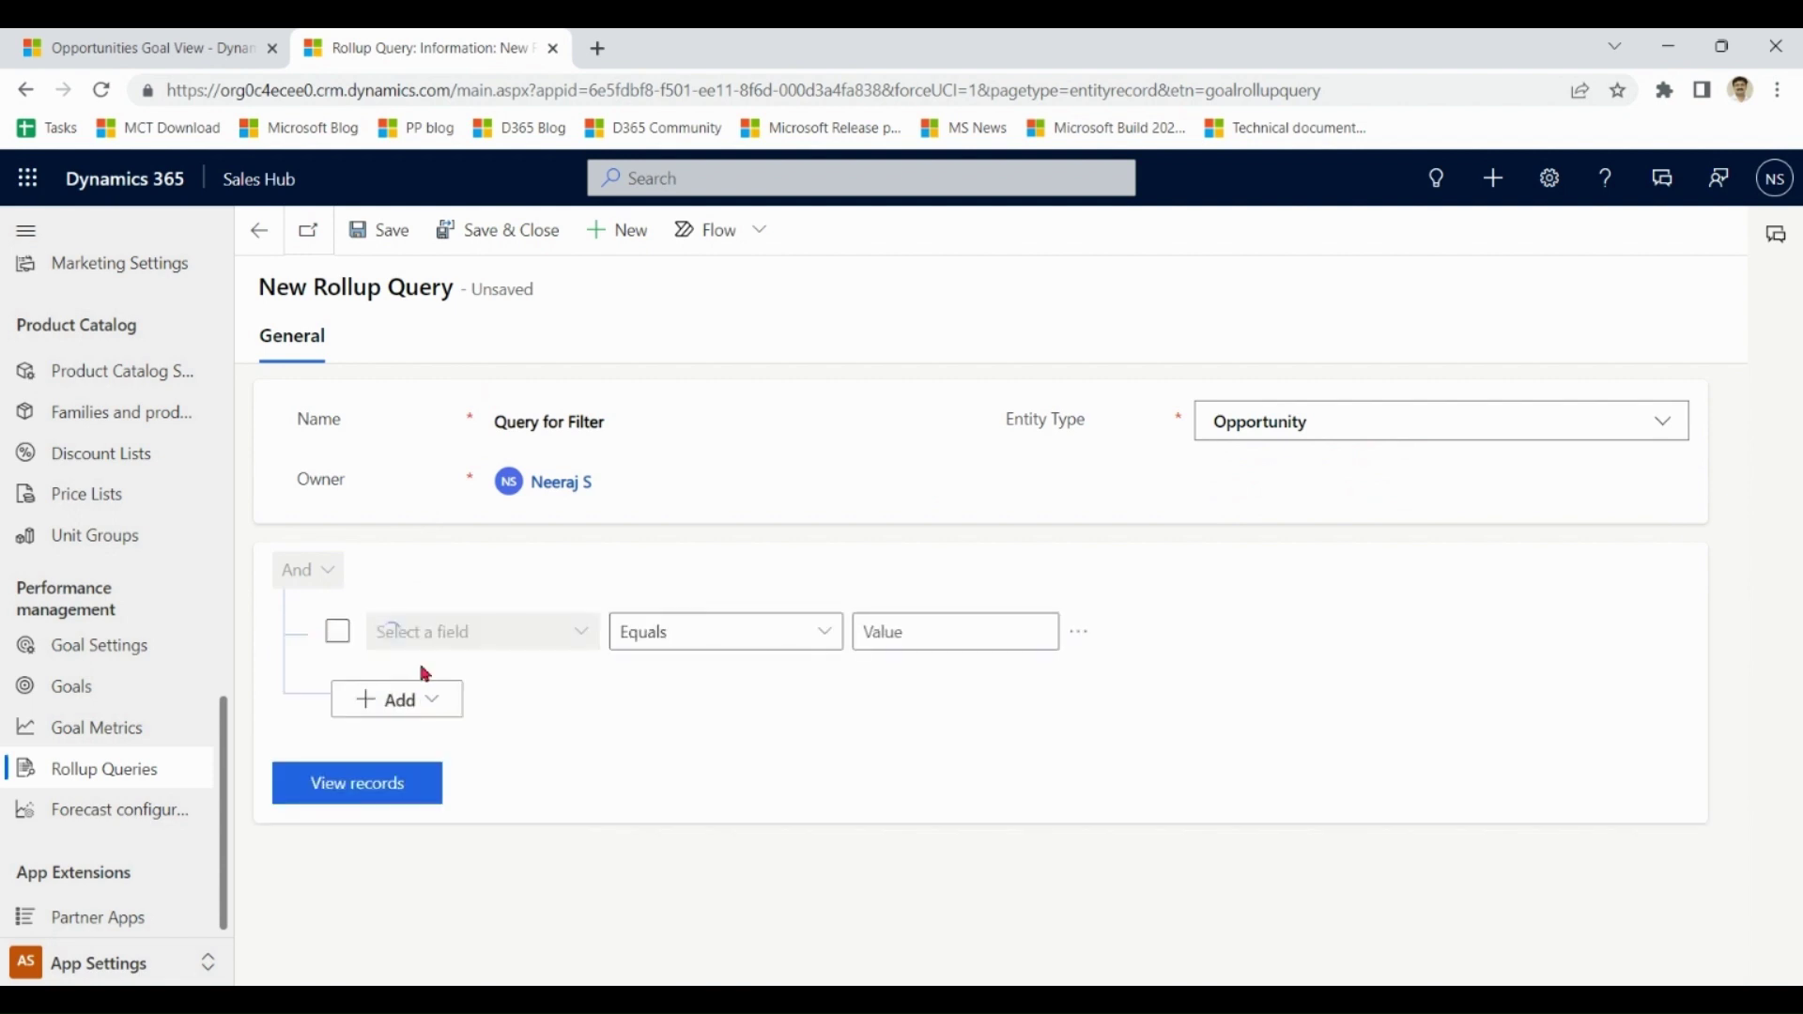
left_click(468, 638)
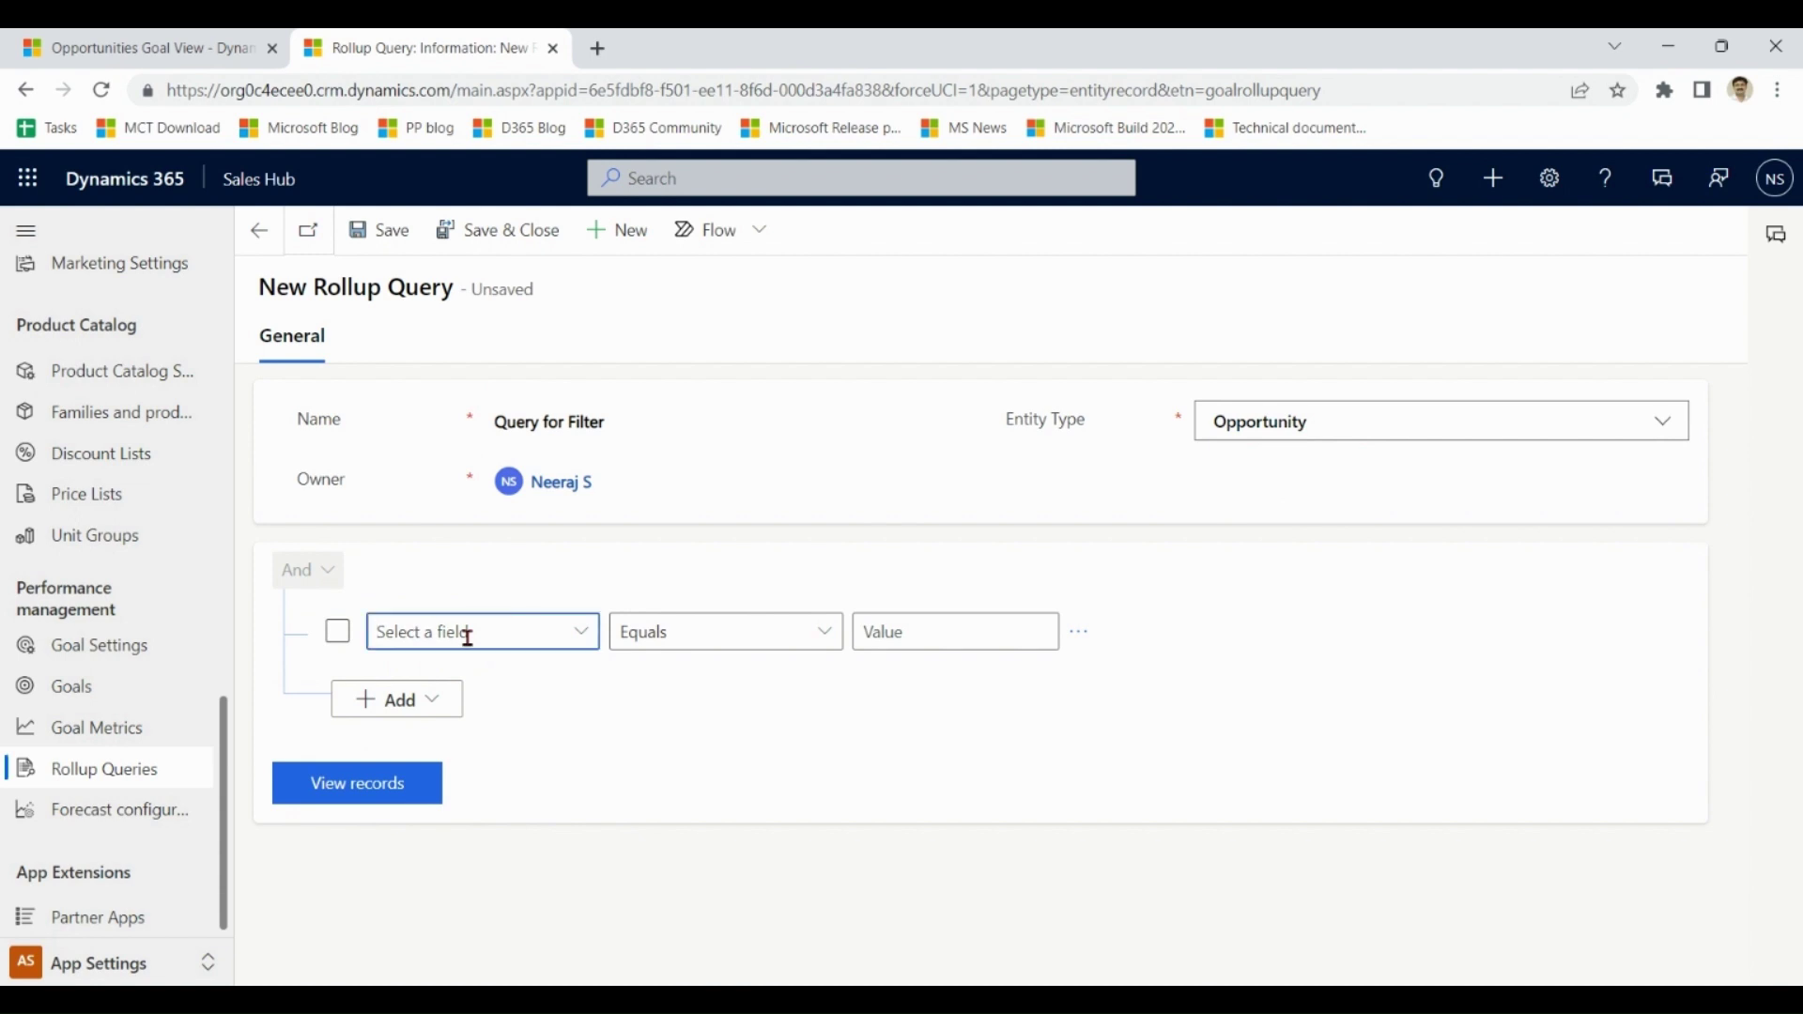
type("Potential Customer")
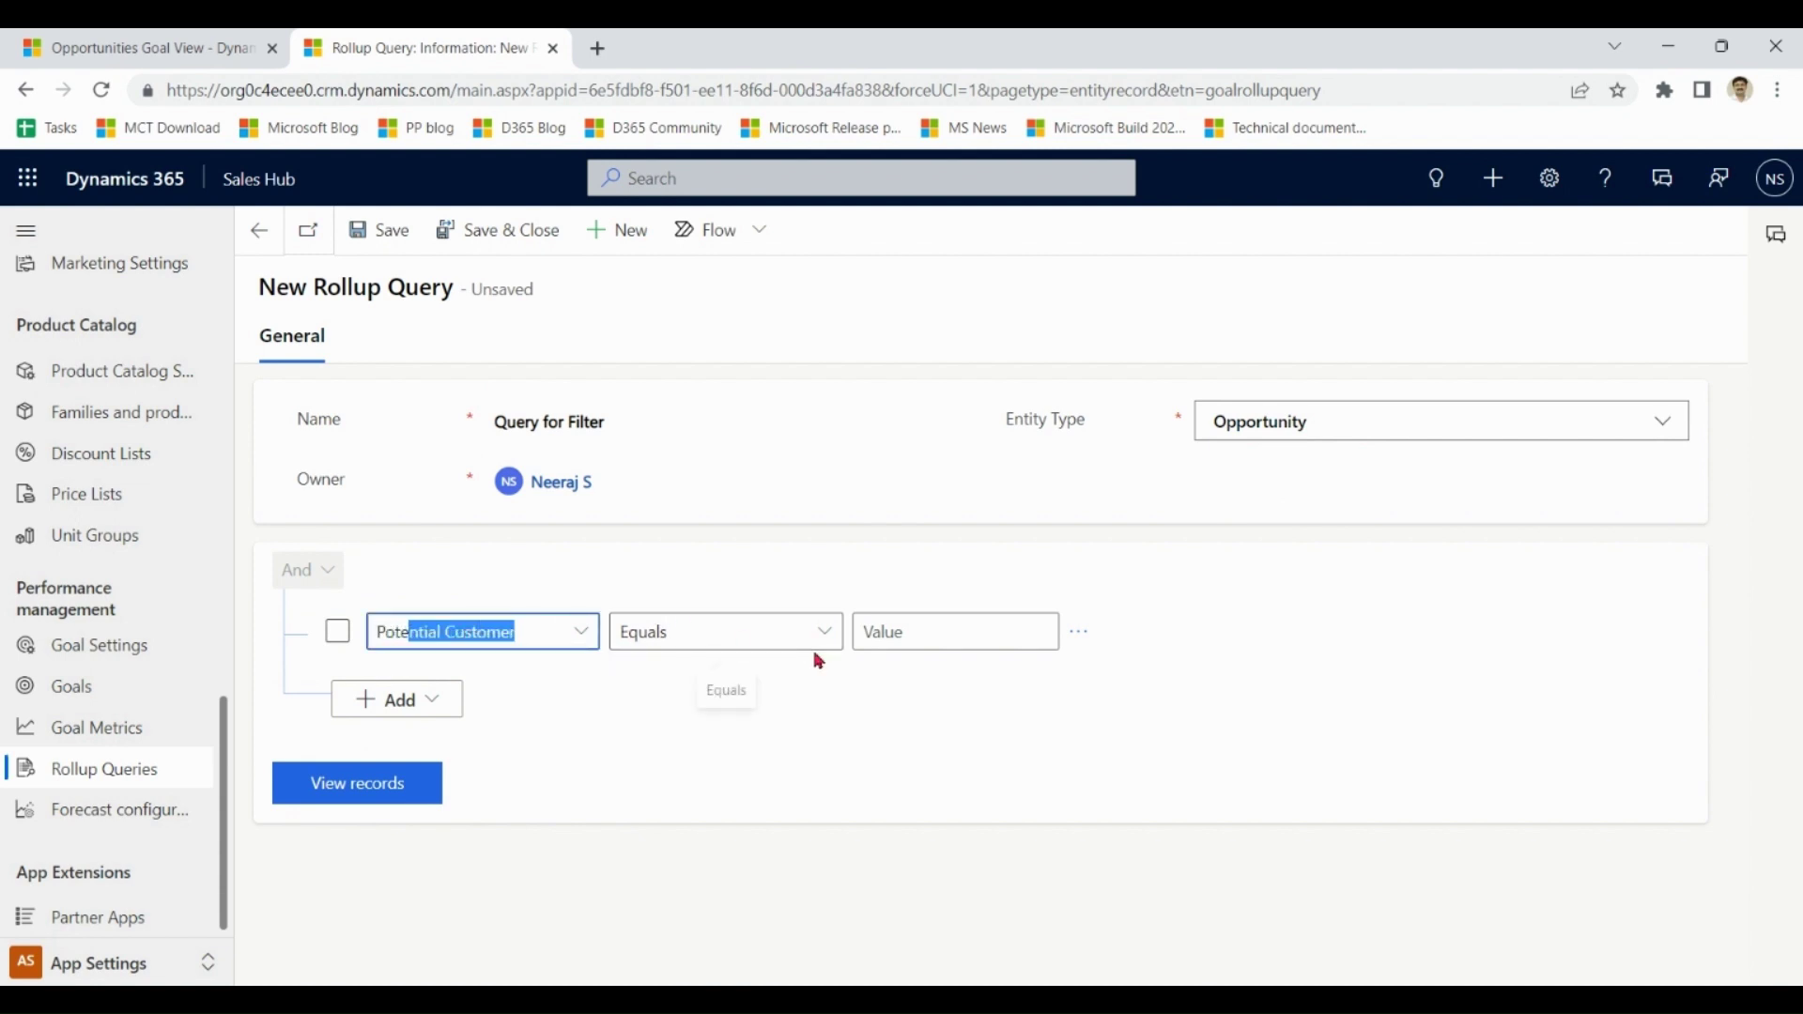
left_click(927, 628)
left_click(926, 627)
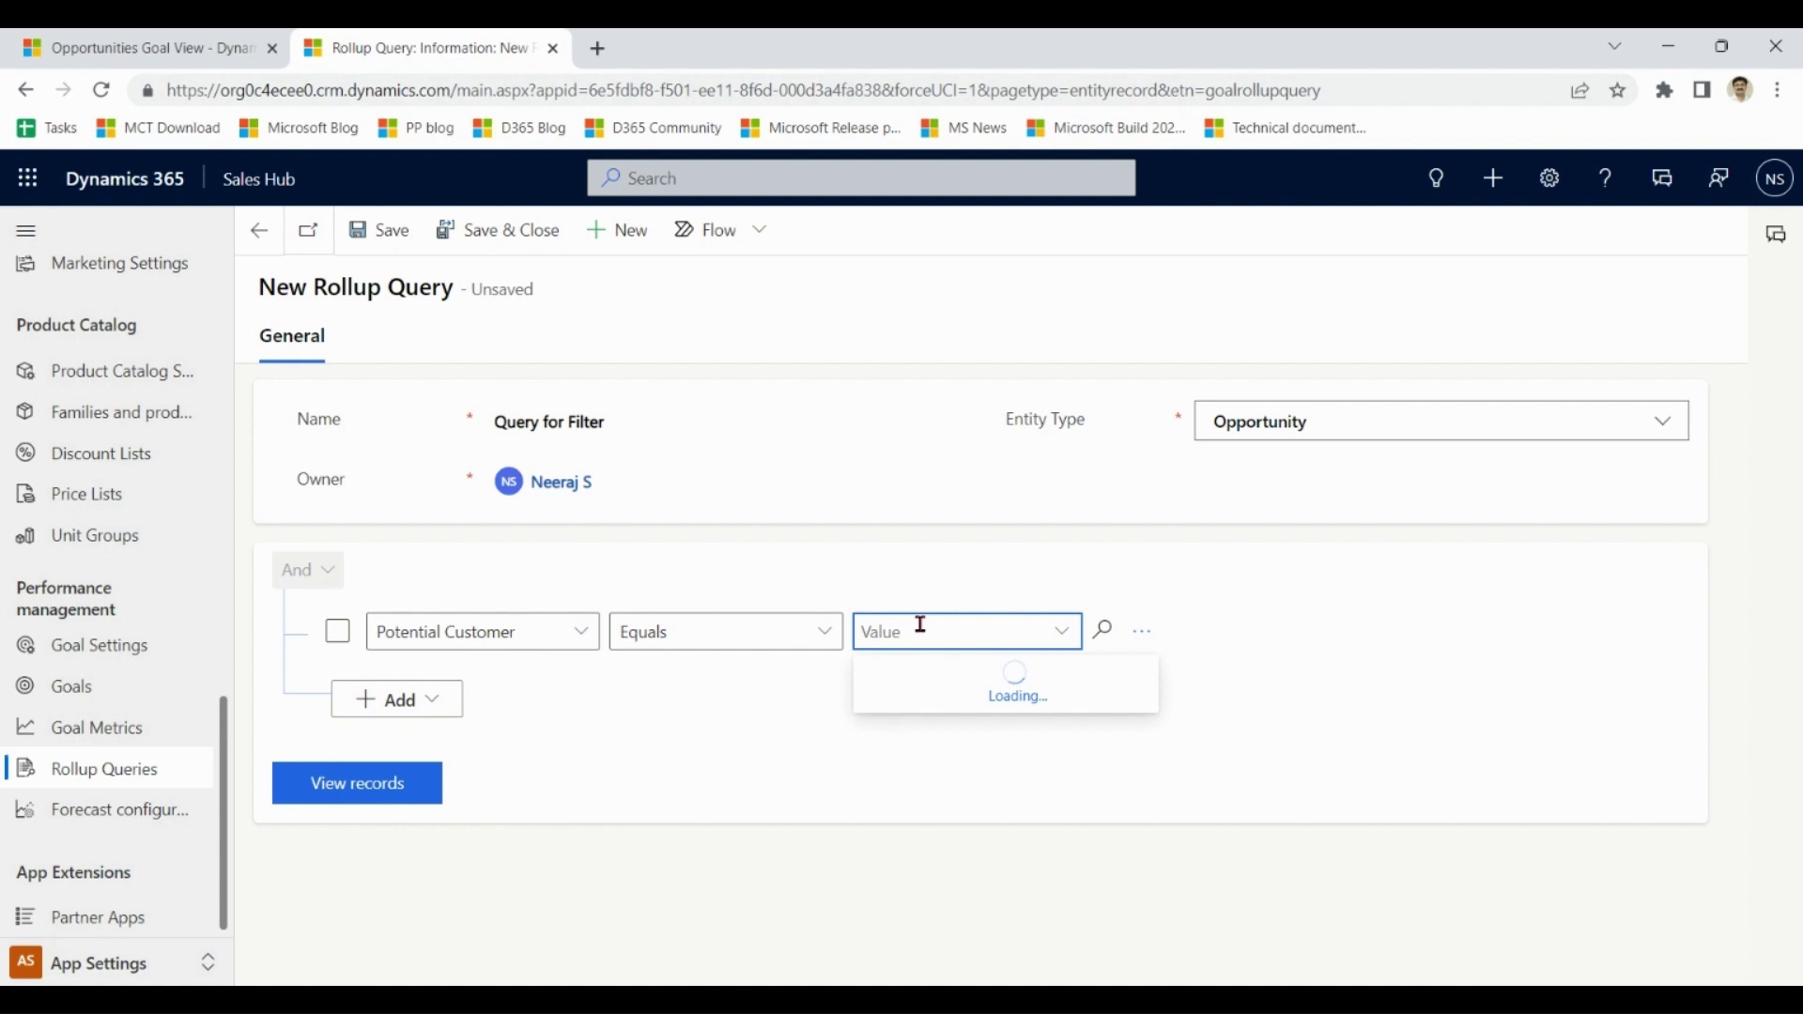
type("carla")
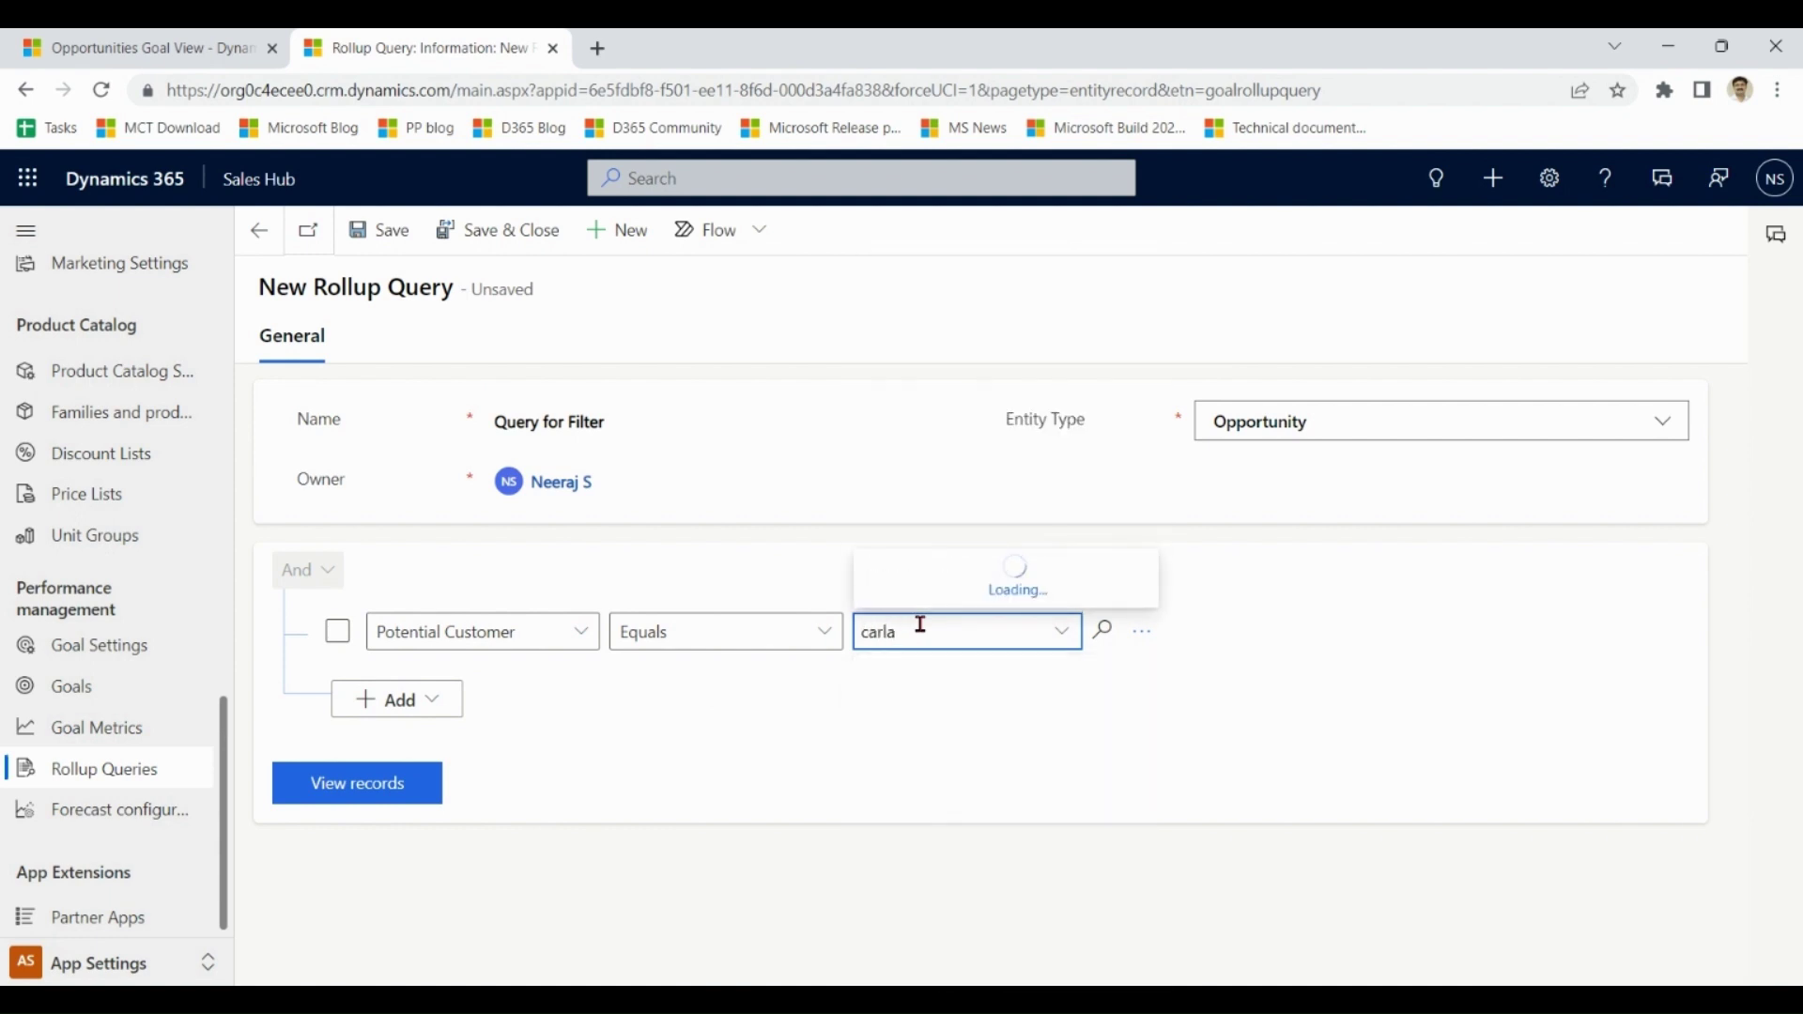
left_click(942, 602)
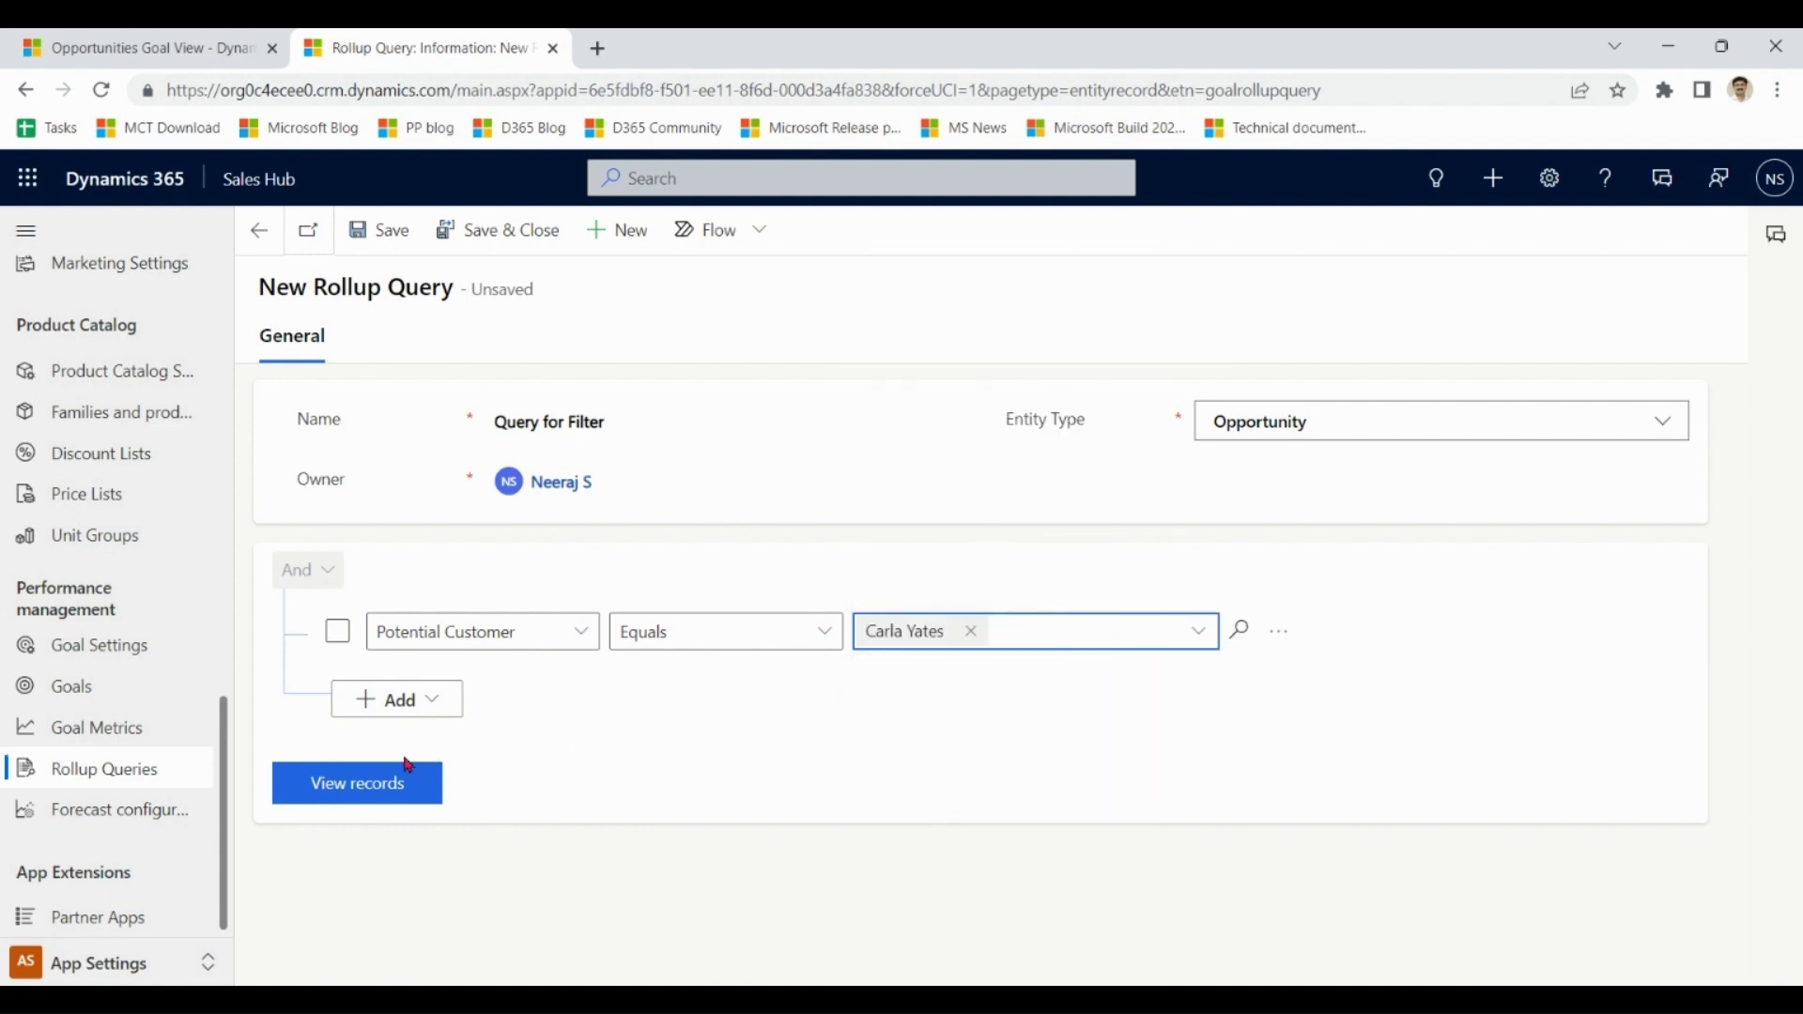
- Preview the matching records, only Op2 ($200.00), and compare with the full opportunities list
left_click(376, 795)
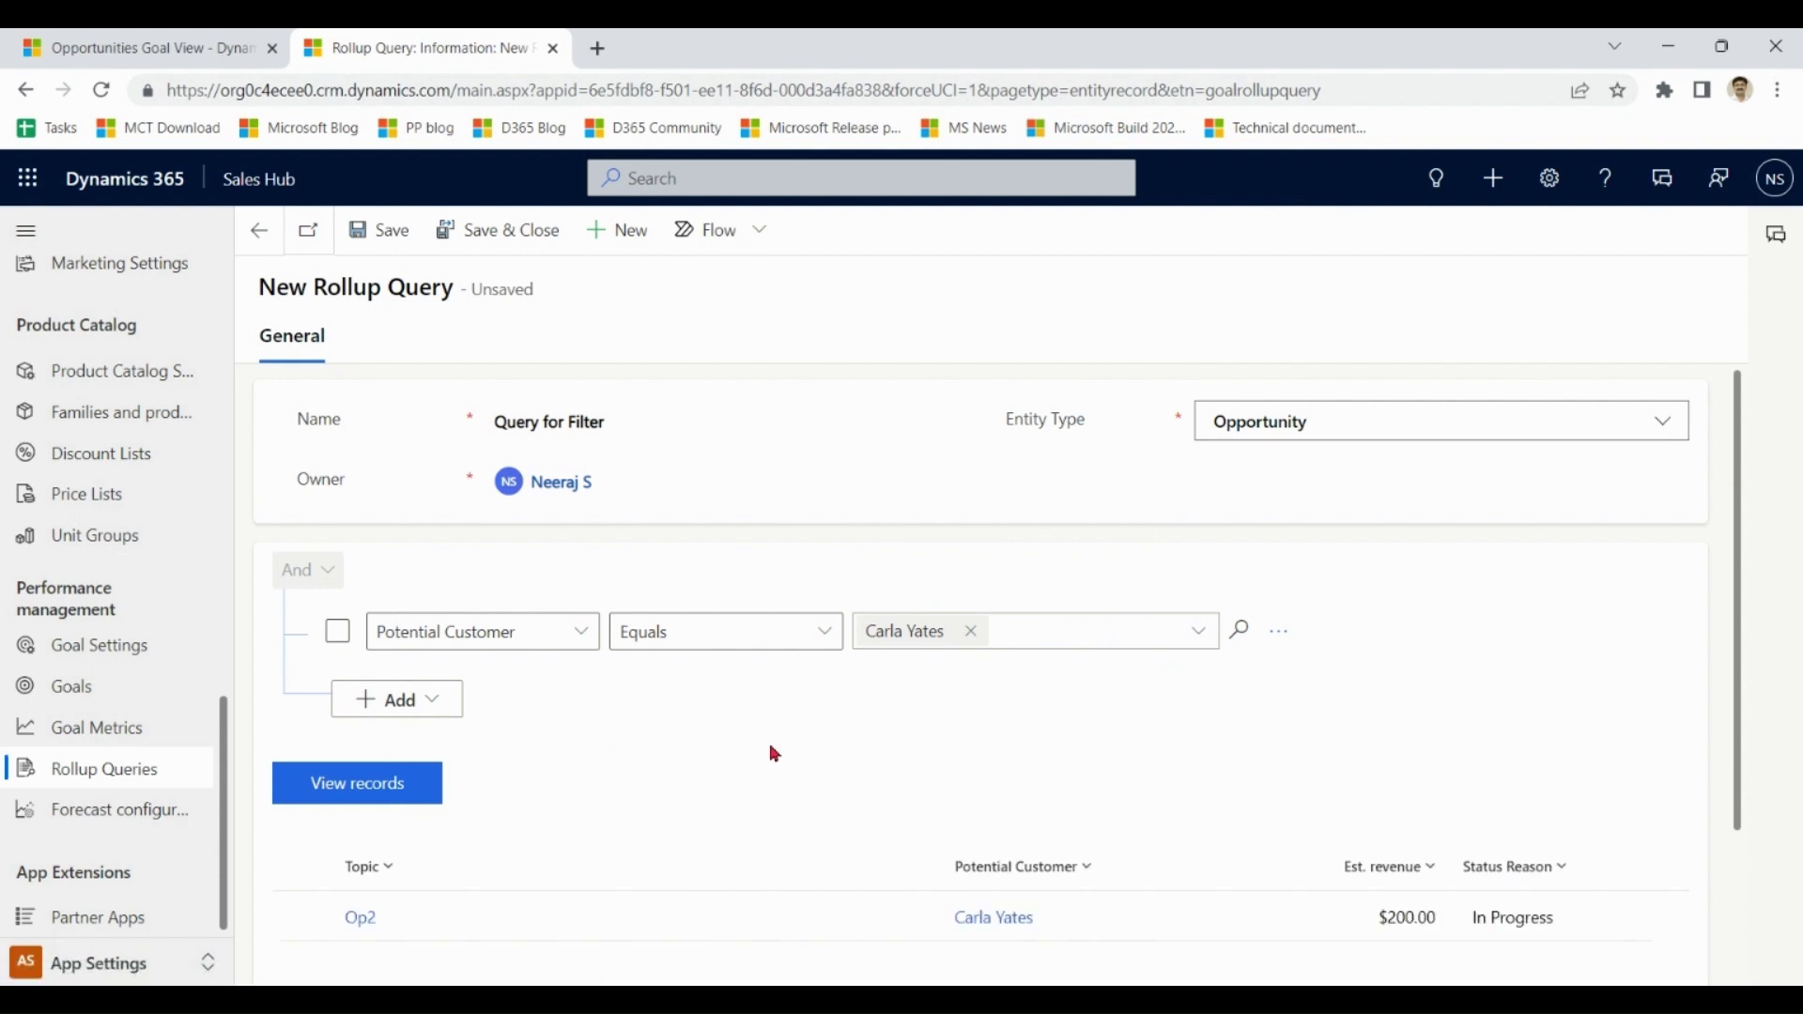
left_click_drag(1745, 616, 1745, 737)
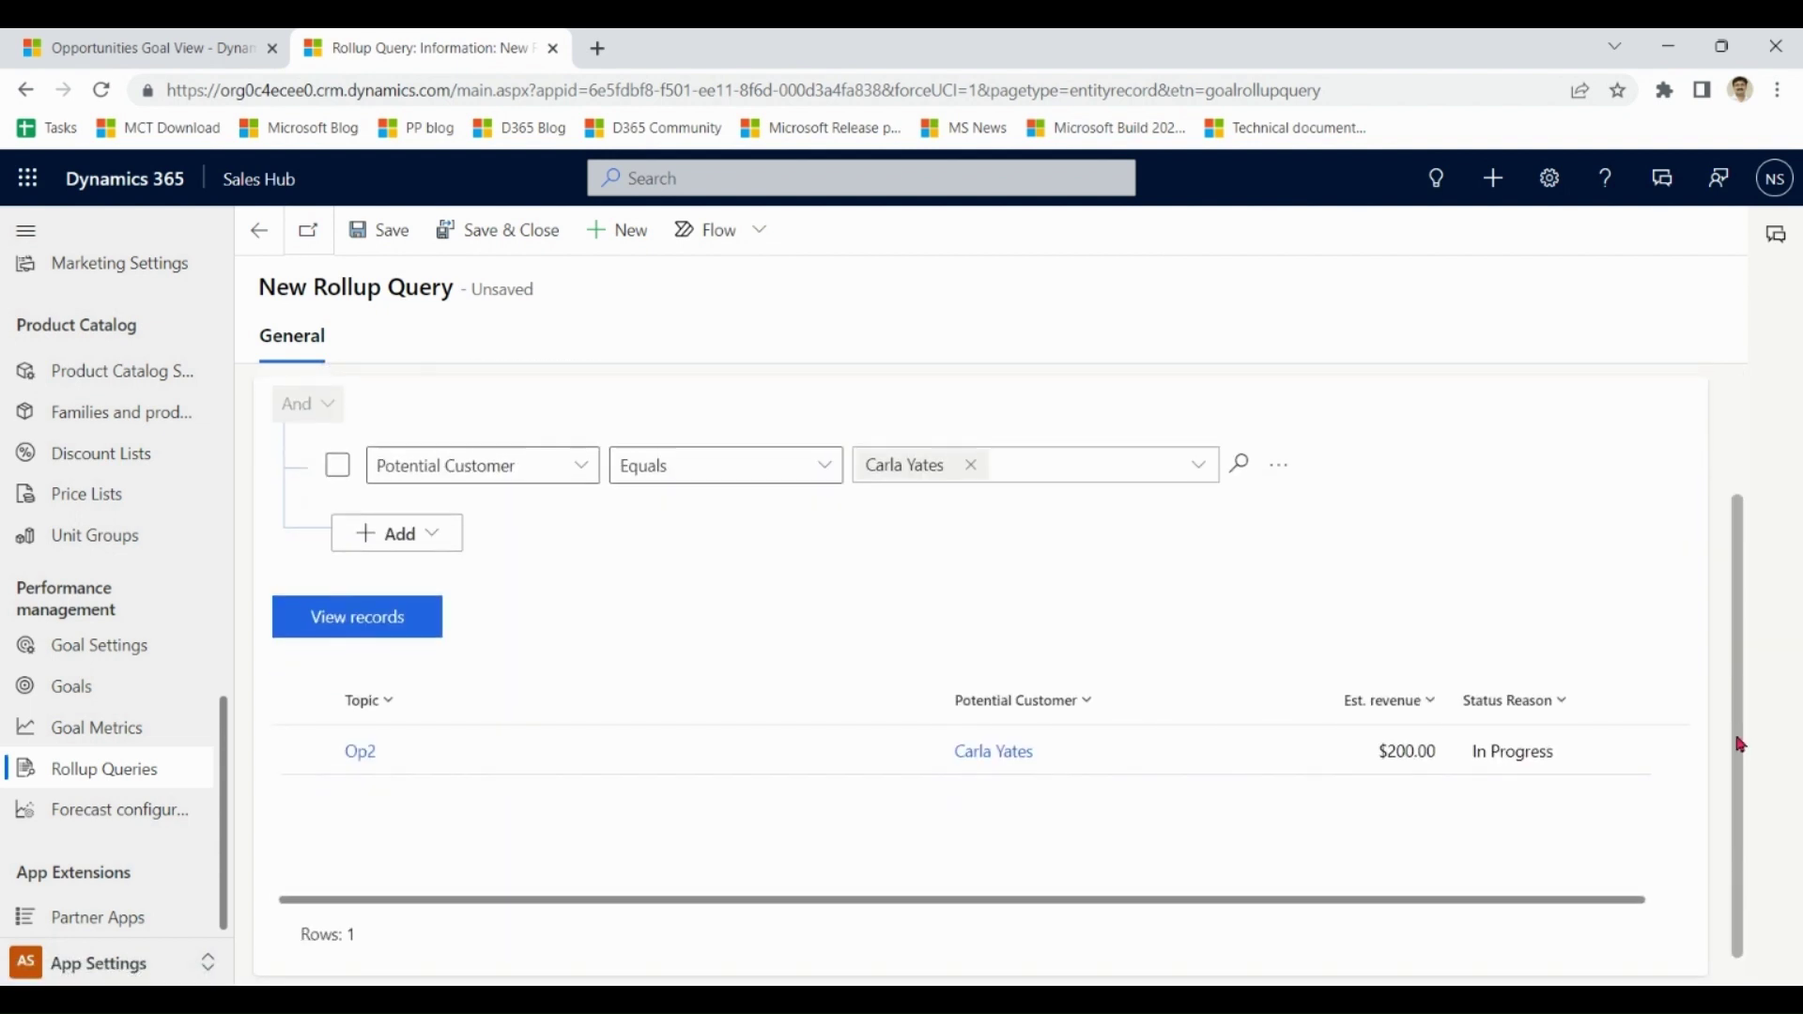
left_click(141, 47)
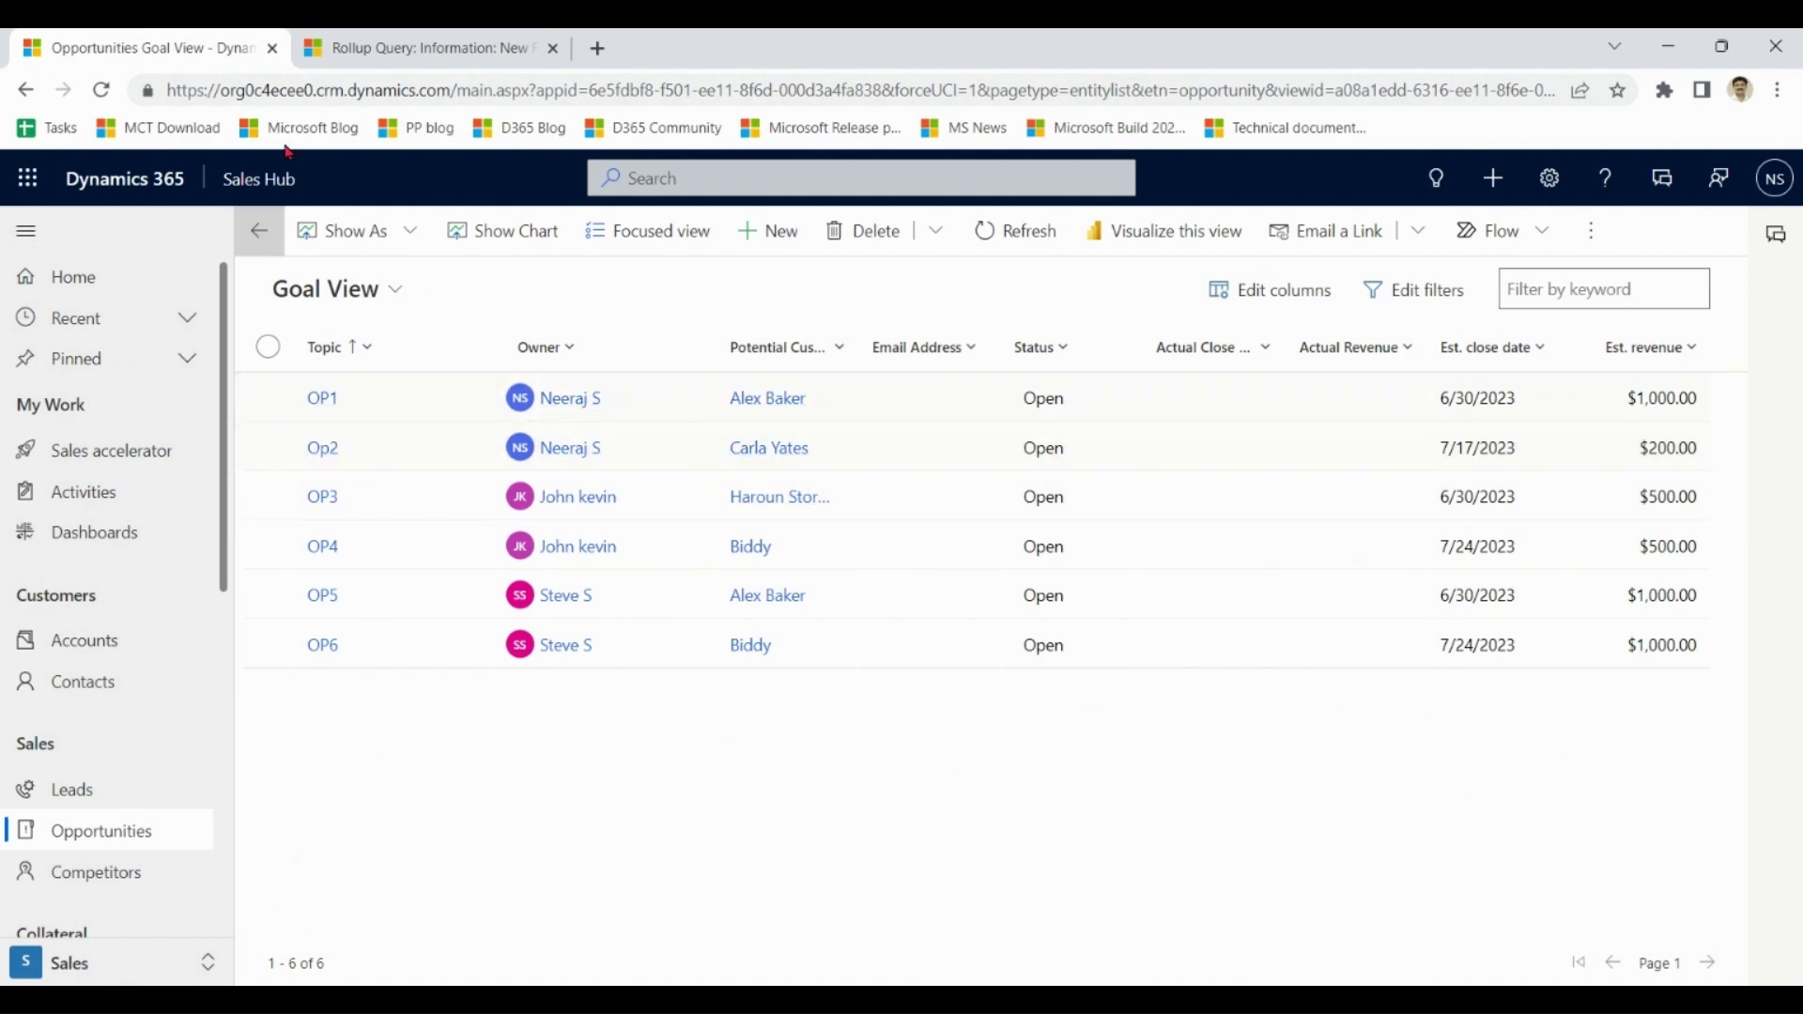
left_click(425, 48)
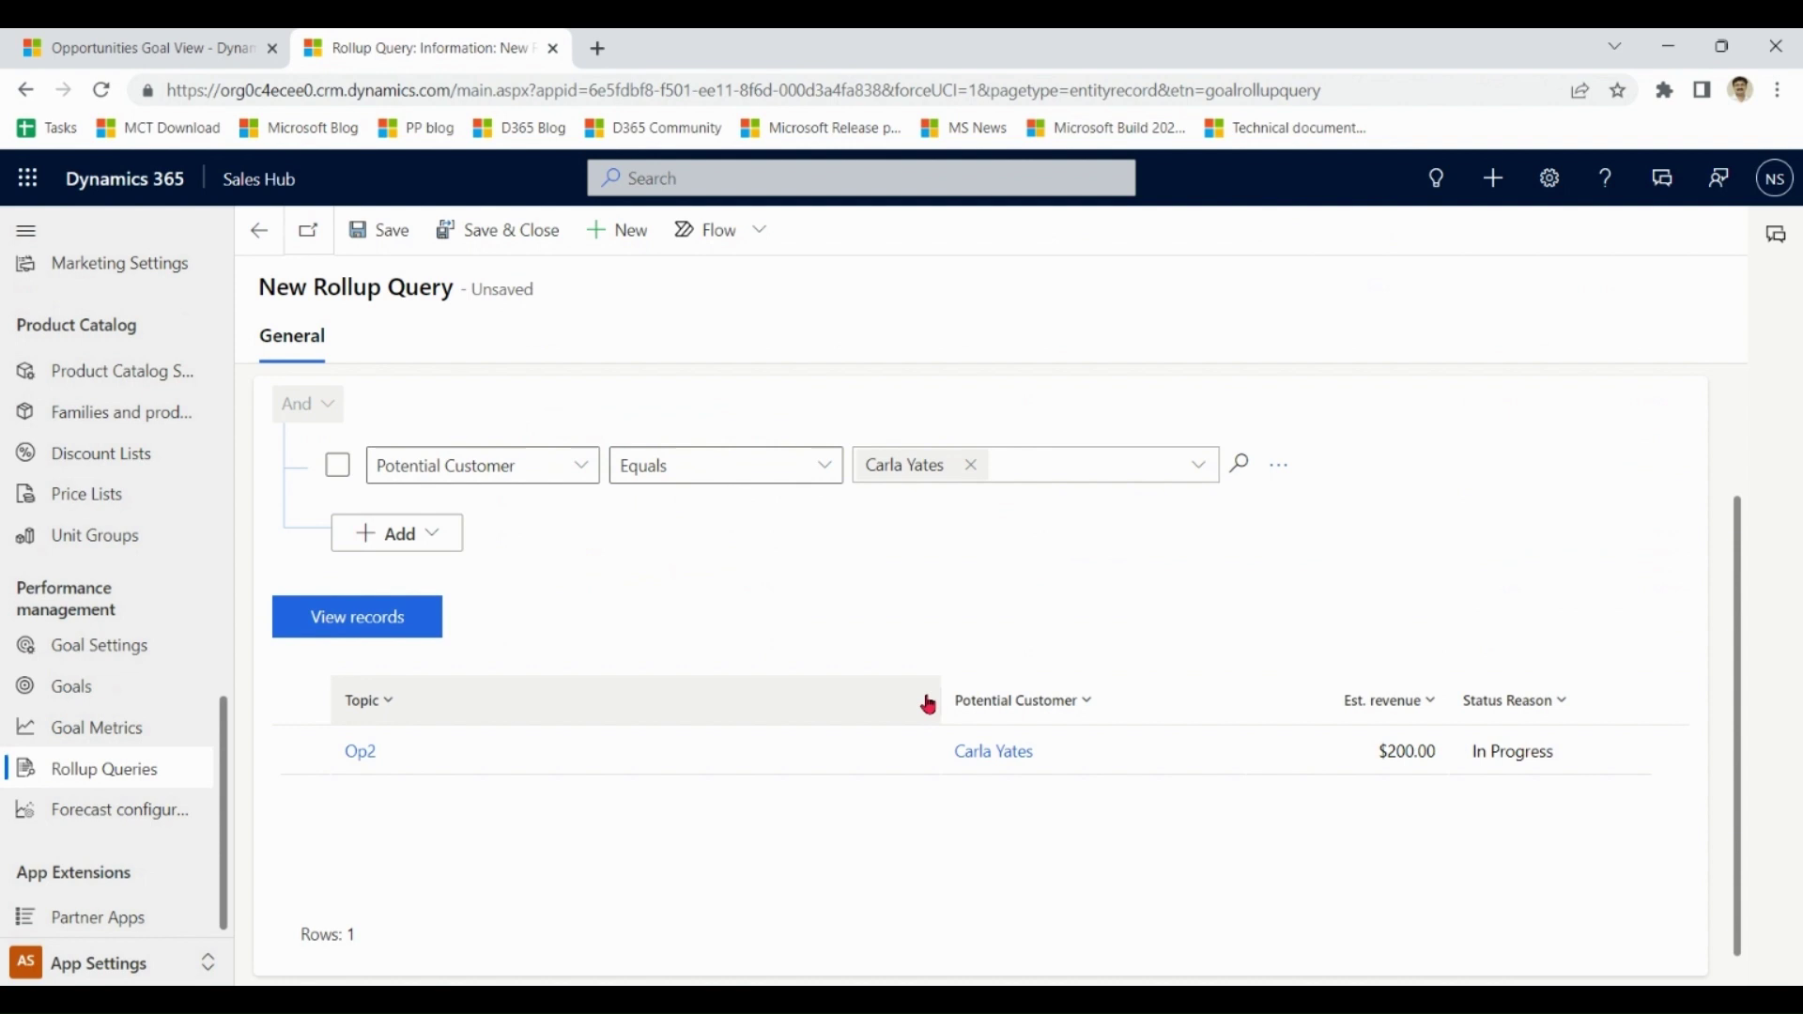
left_click_drag(1743, 563, 1731, 392)
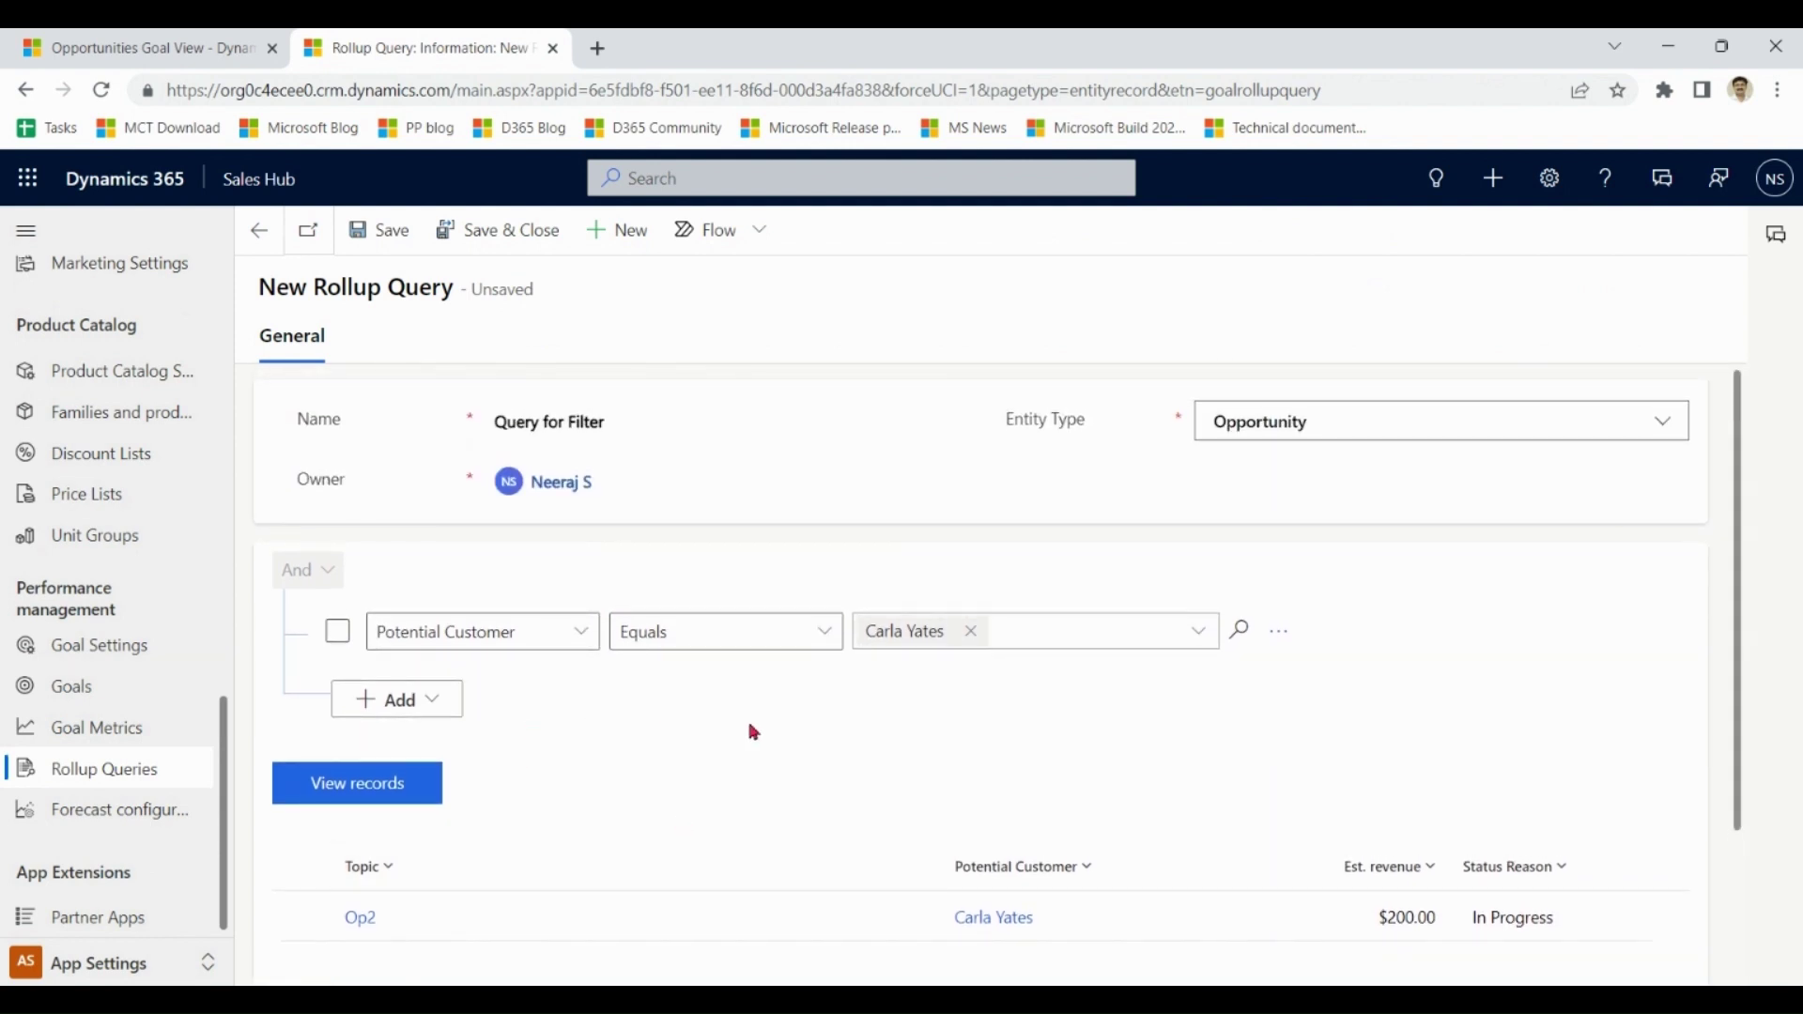
scroll(1739, 752, "down", 2)
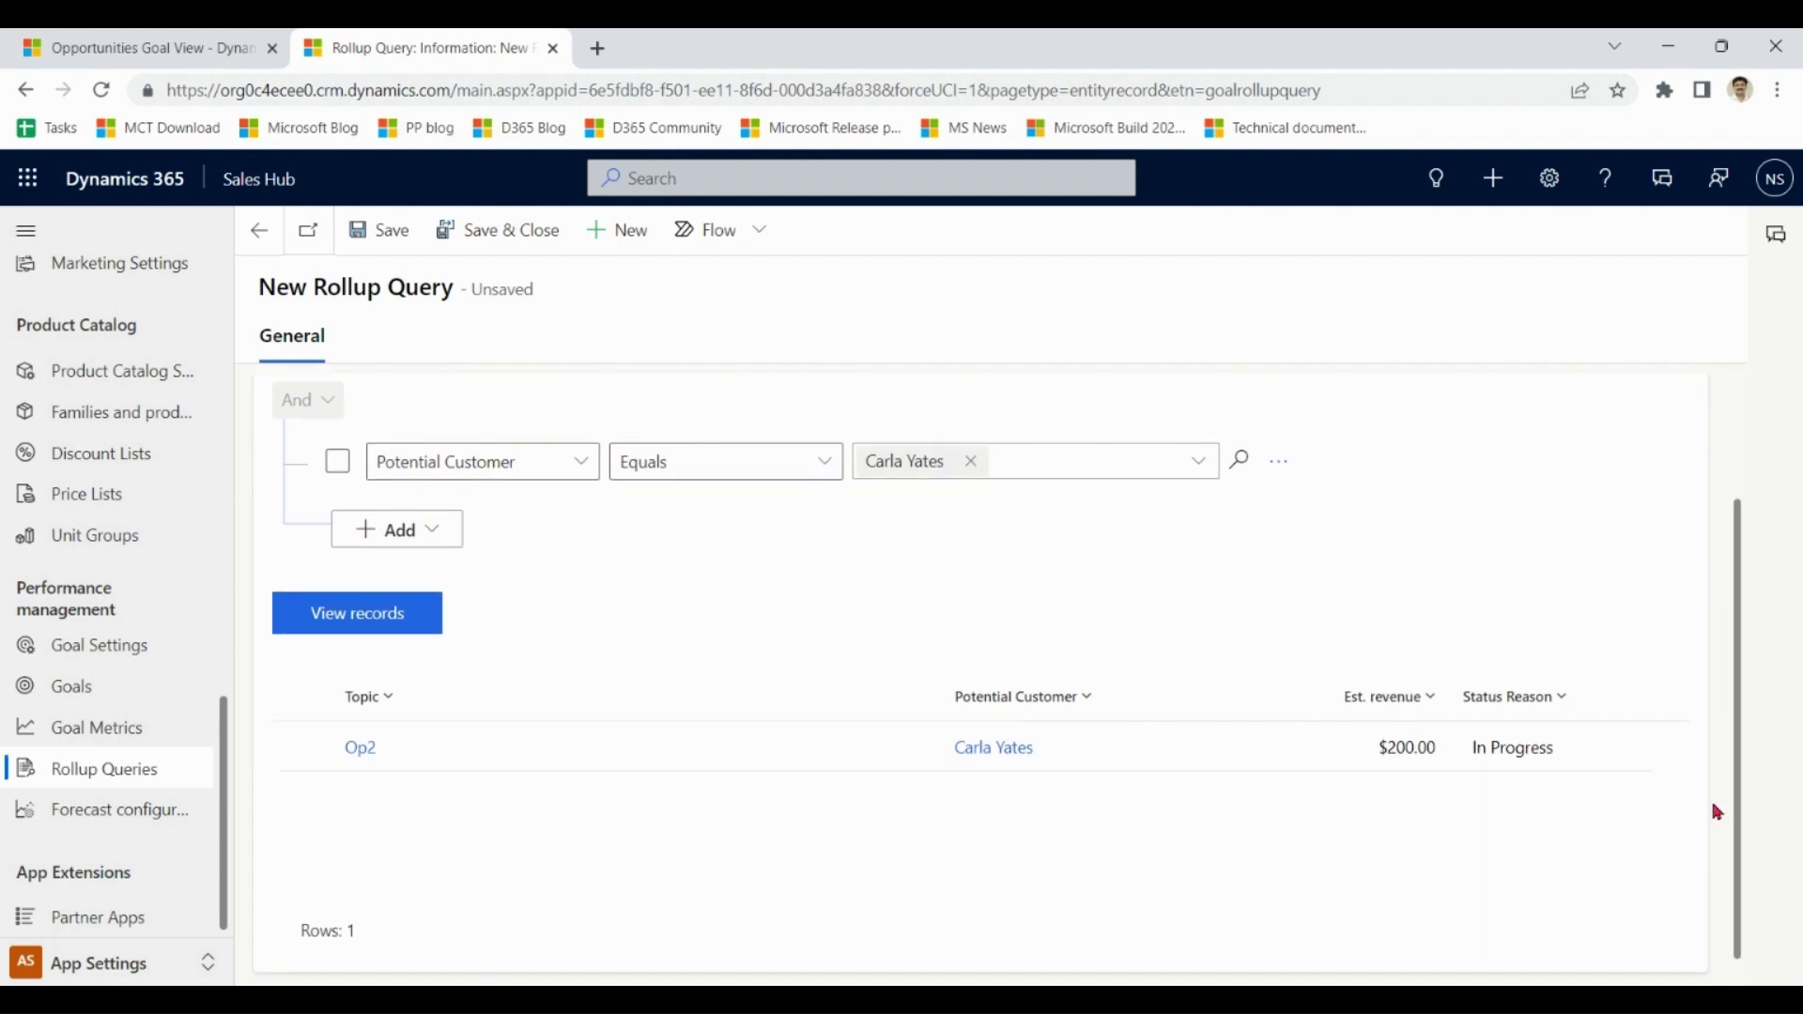
left_click_drag(1743, 789, 1715, 495)
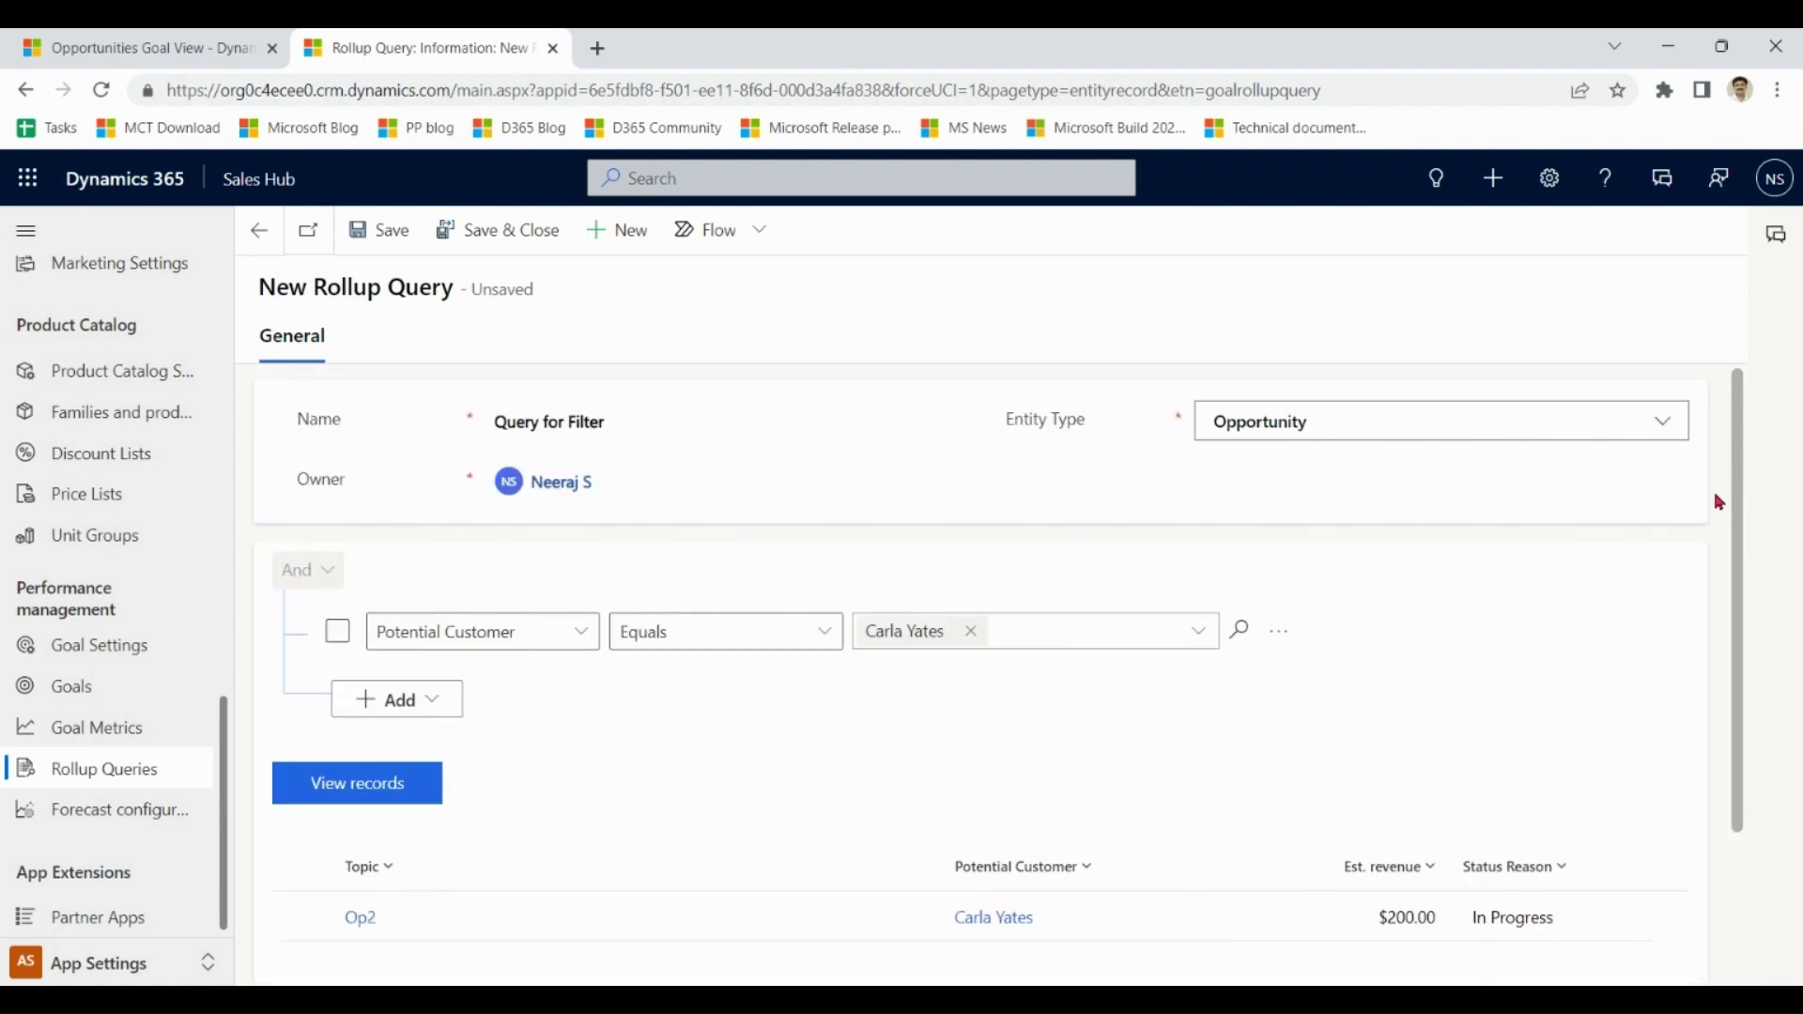
- Save the query and set Query for Filter as the goal's actual-revenue rollup query
left_click(535, 236)
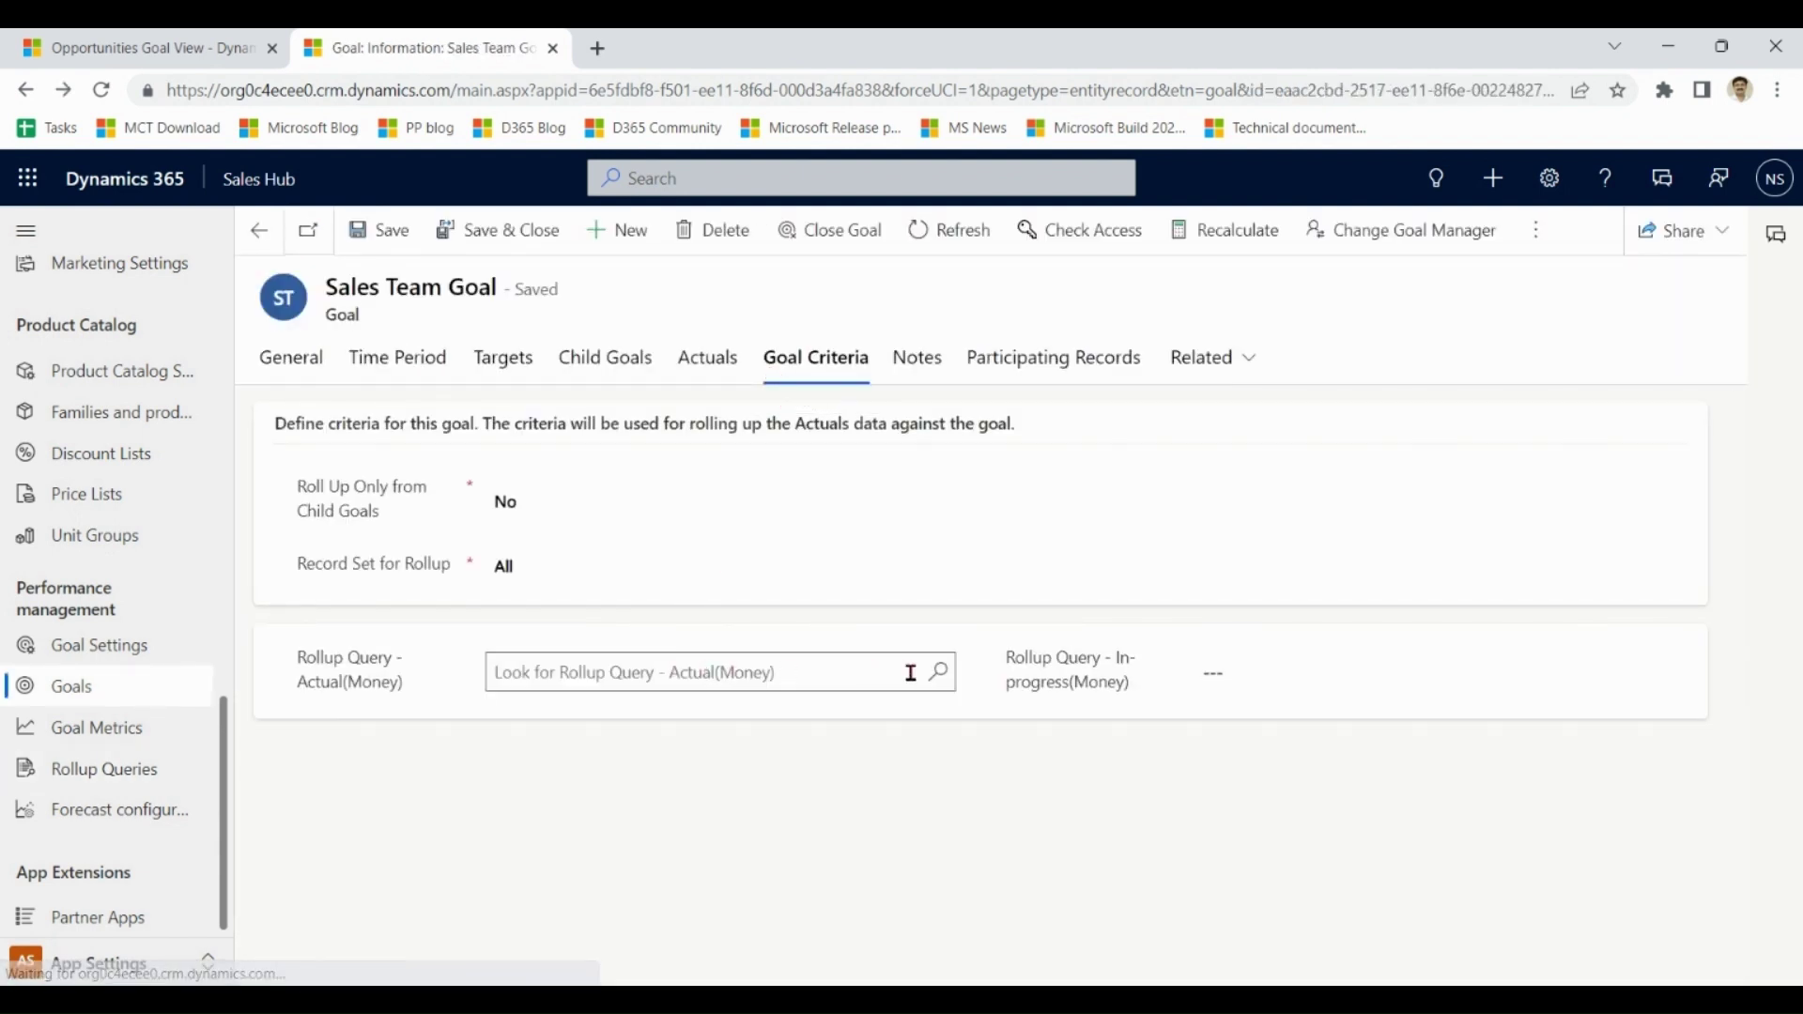
left_click(941, 675)
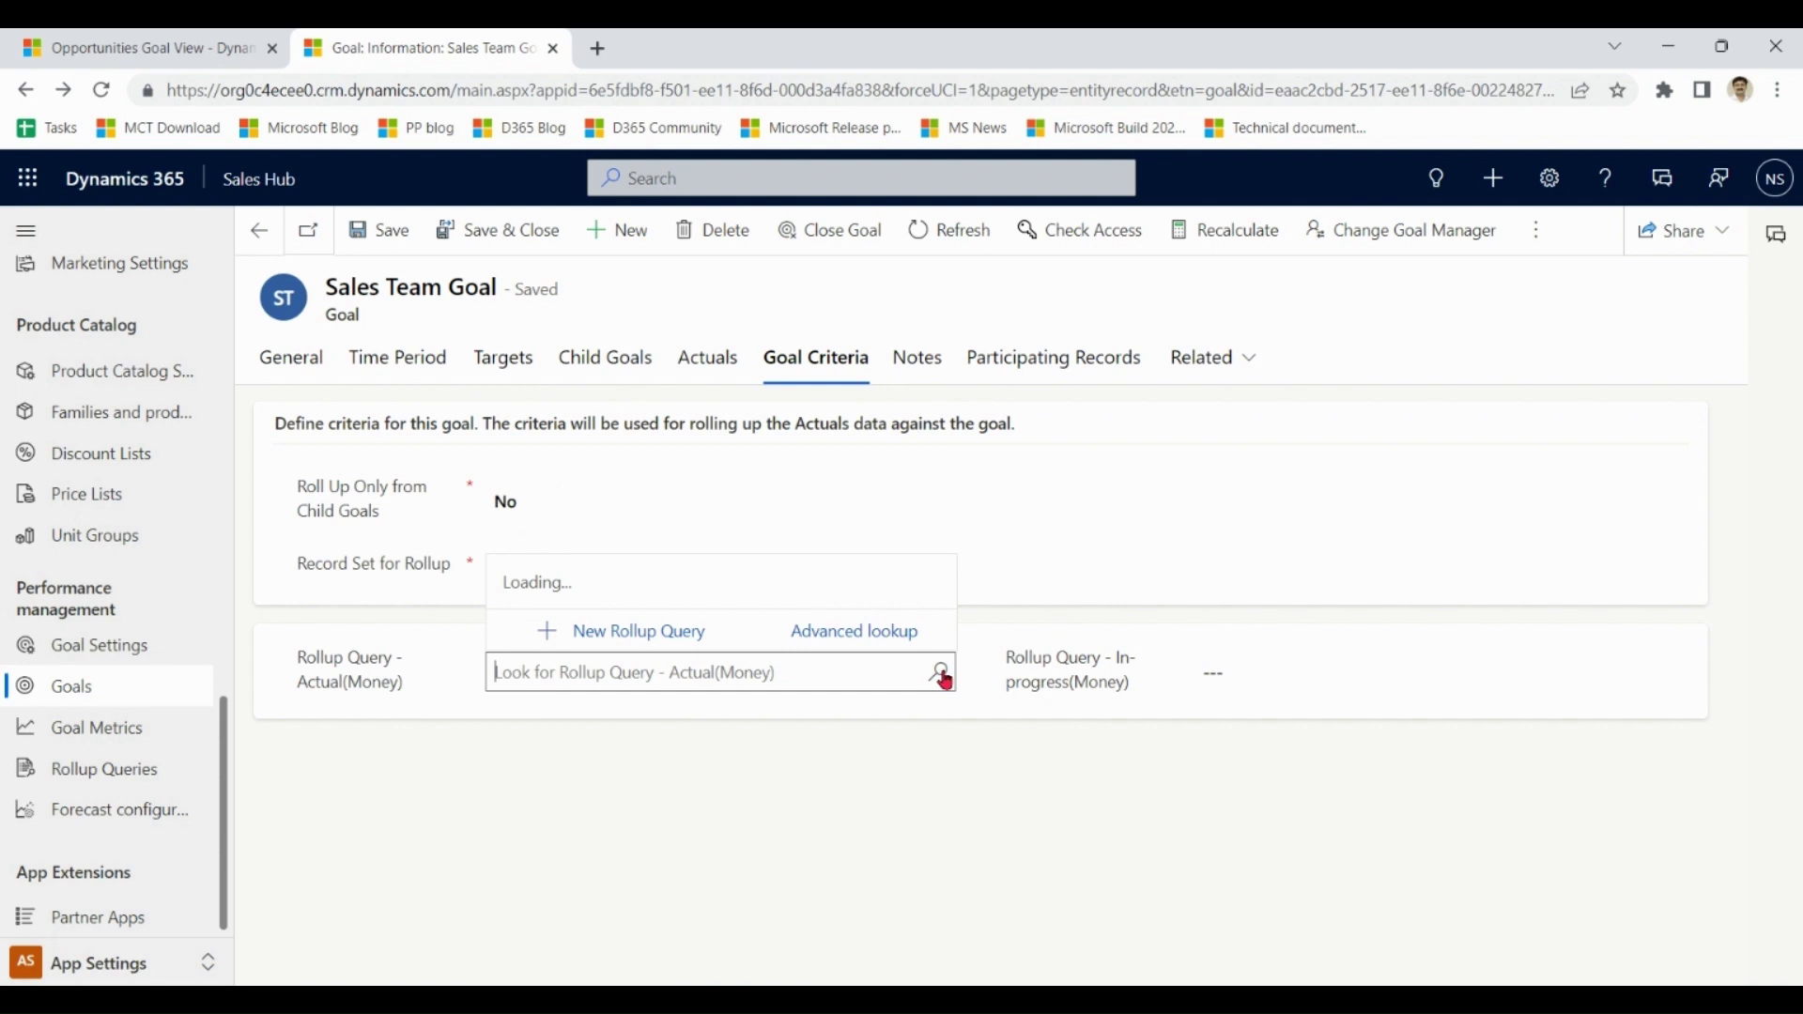
left_click(838, 633)
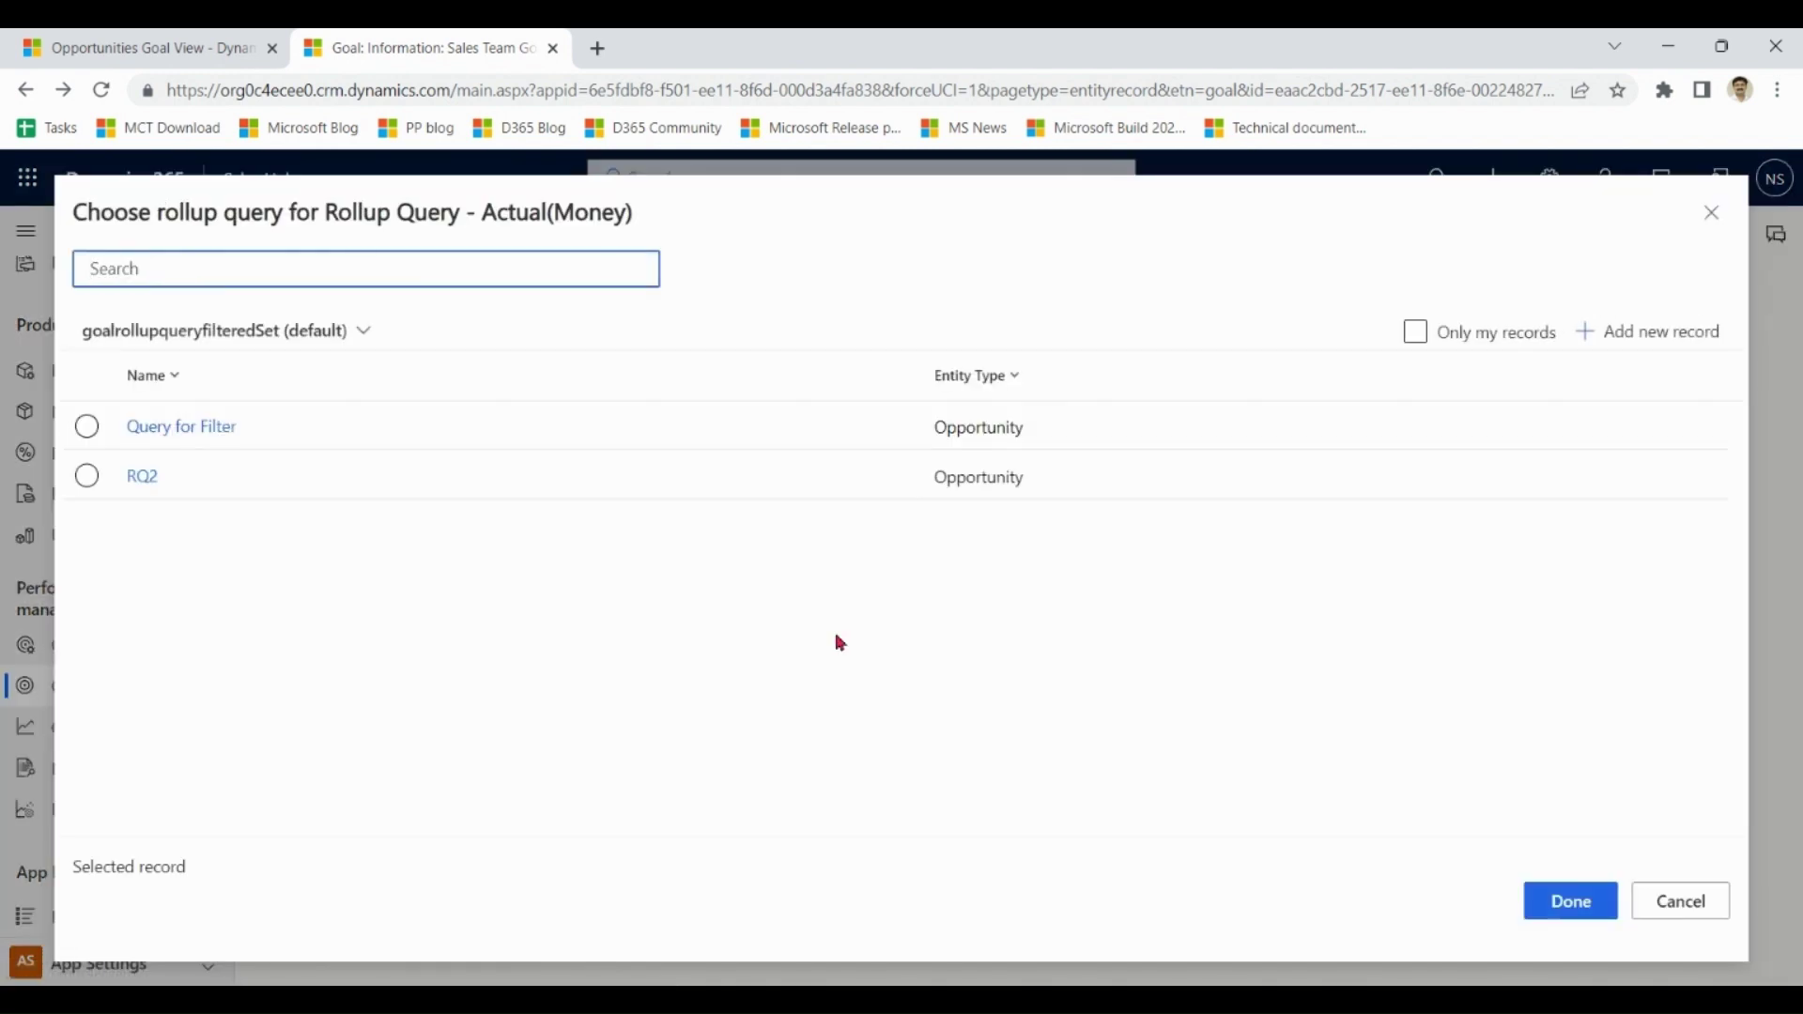
left_click(504, 432)
left_click(1570, 899)
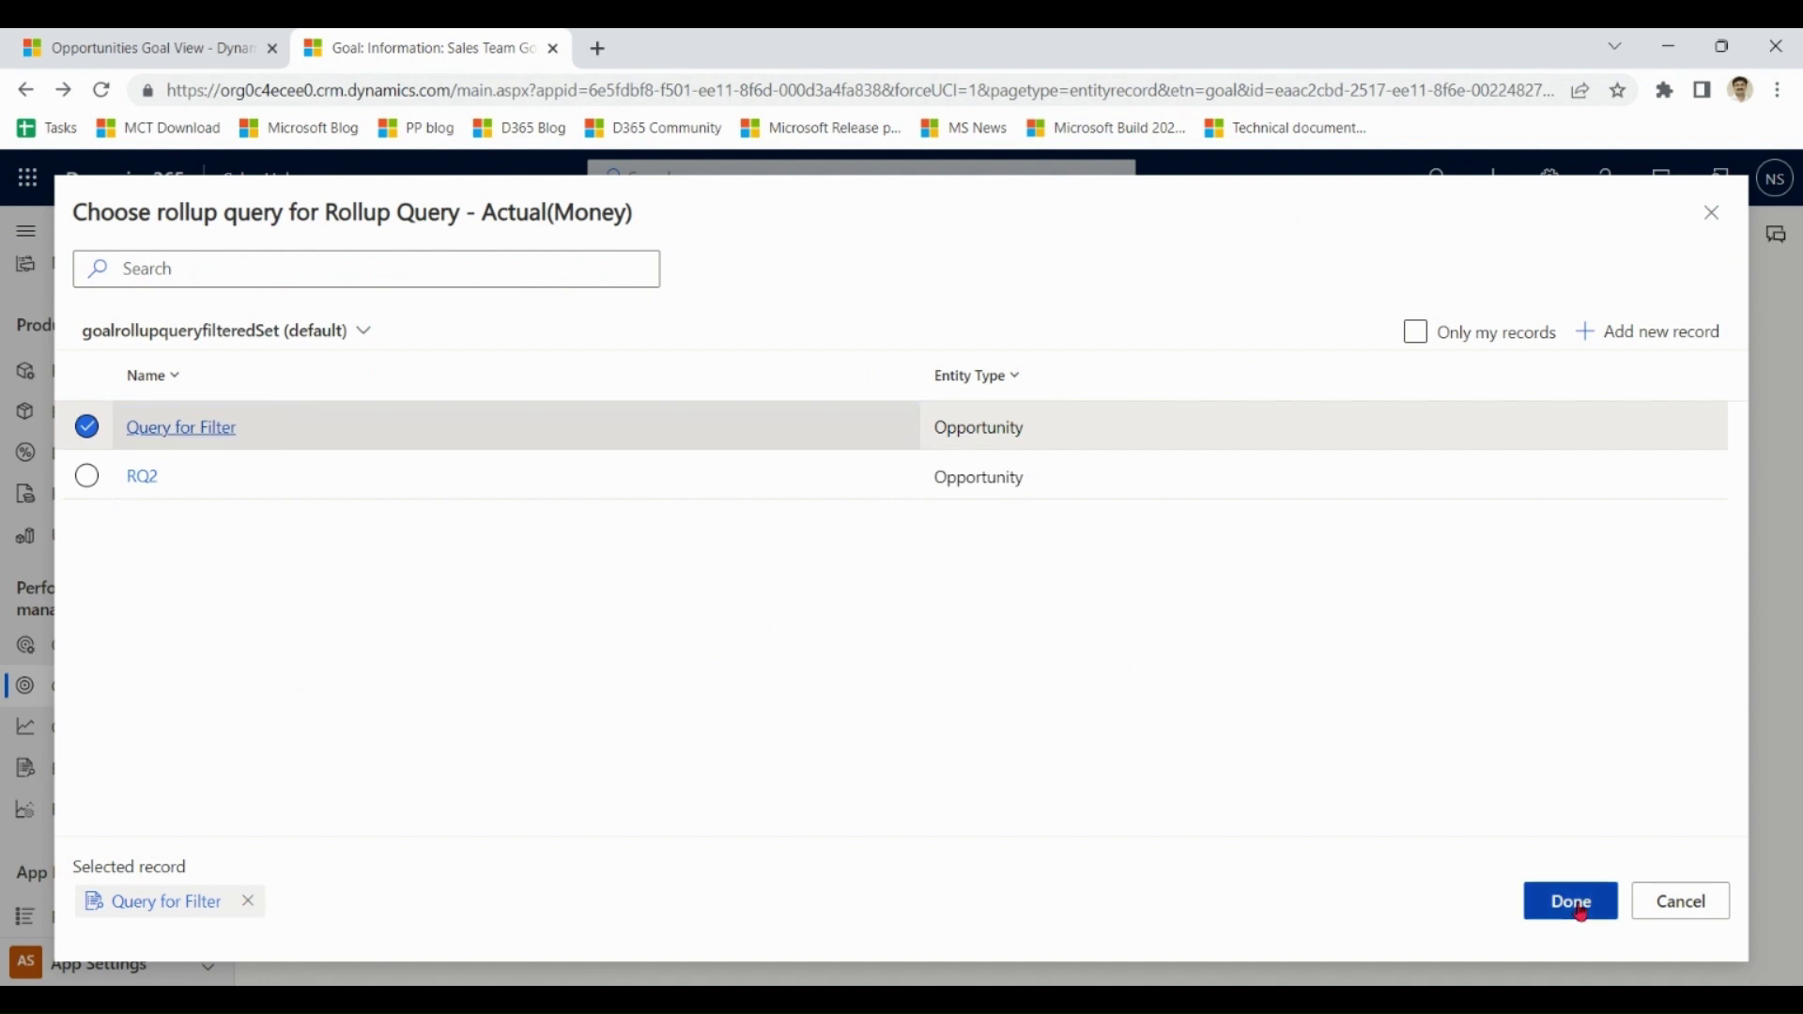
- Set Query for Filter as the in-progress rollup query too and save the goal
left_click(1367, 664)
type("q")
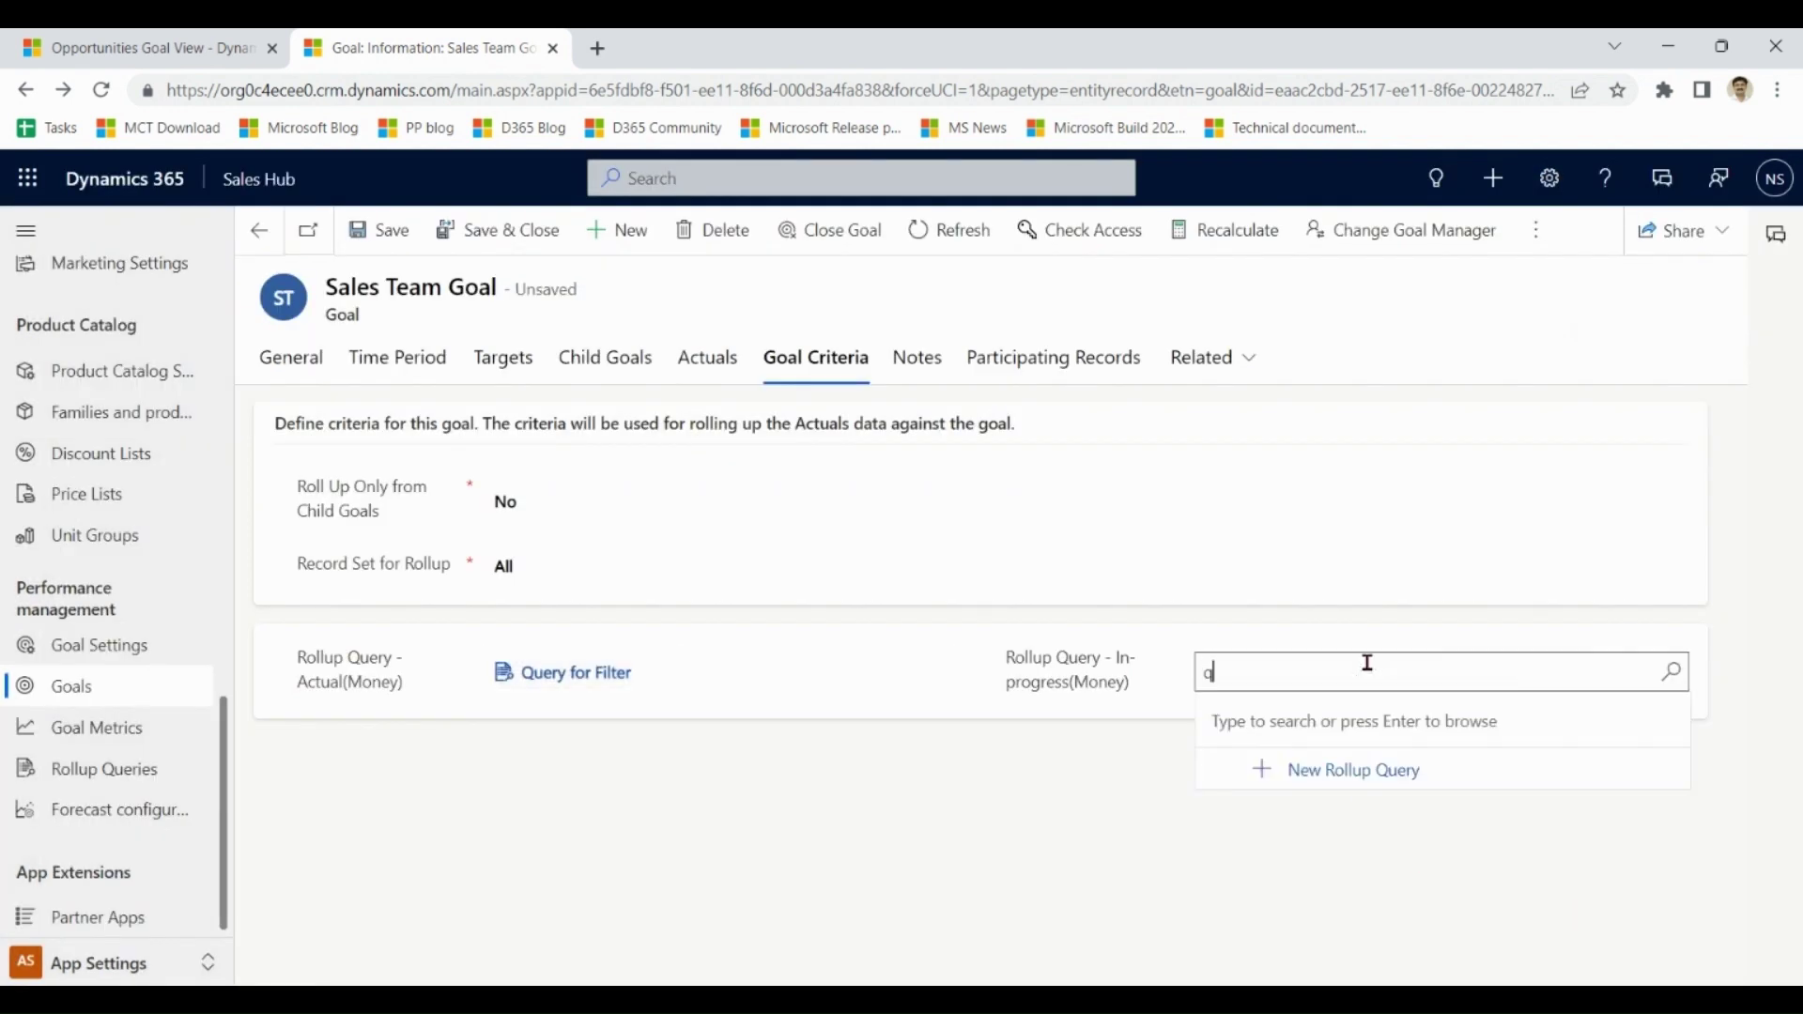
type("uery")
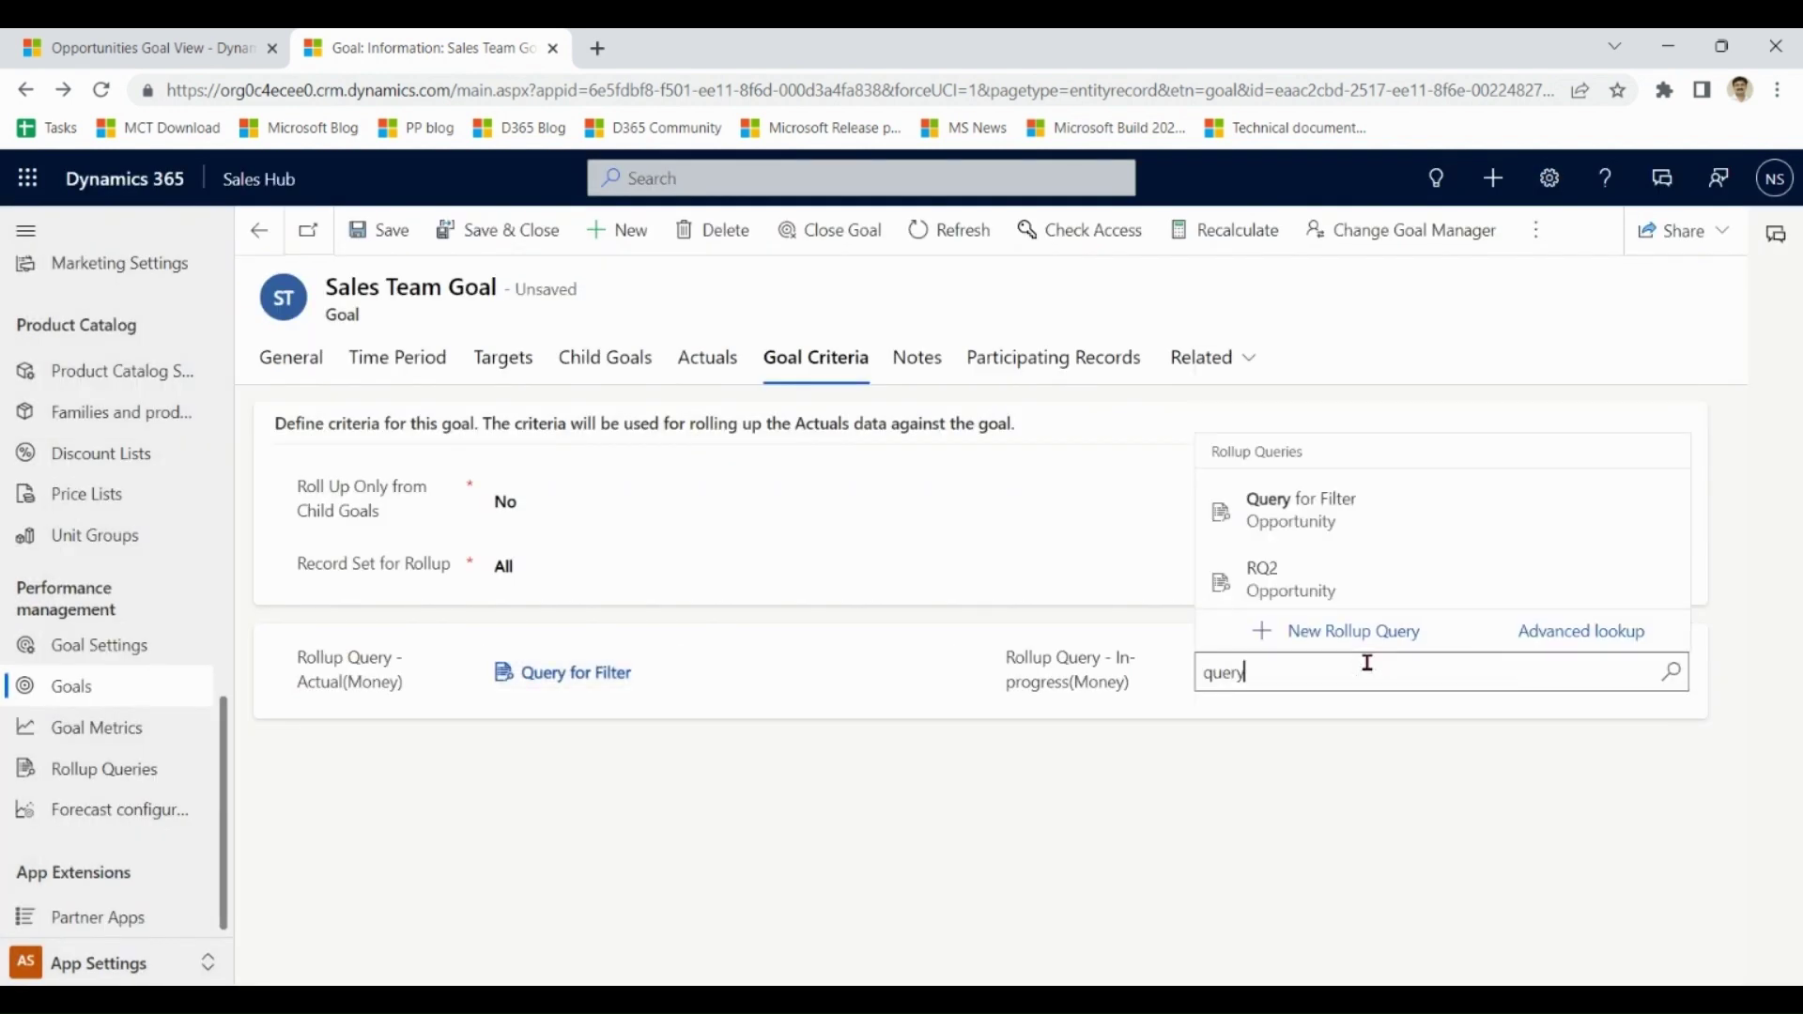
left_click(1334, 515)
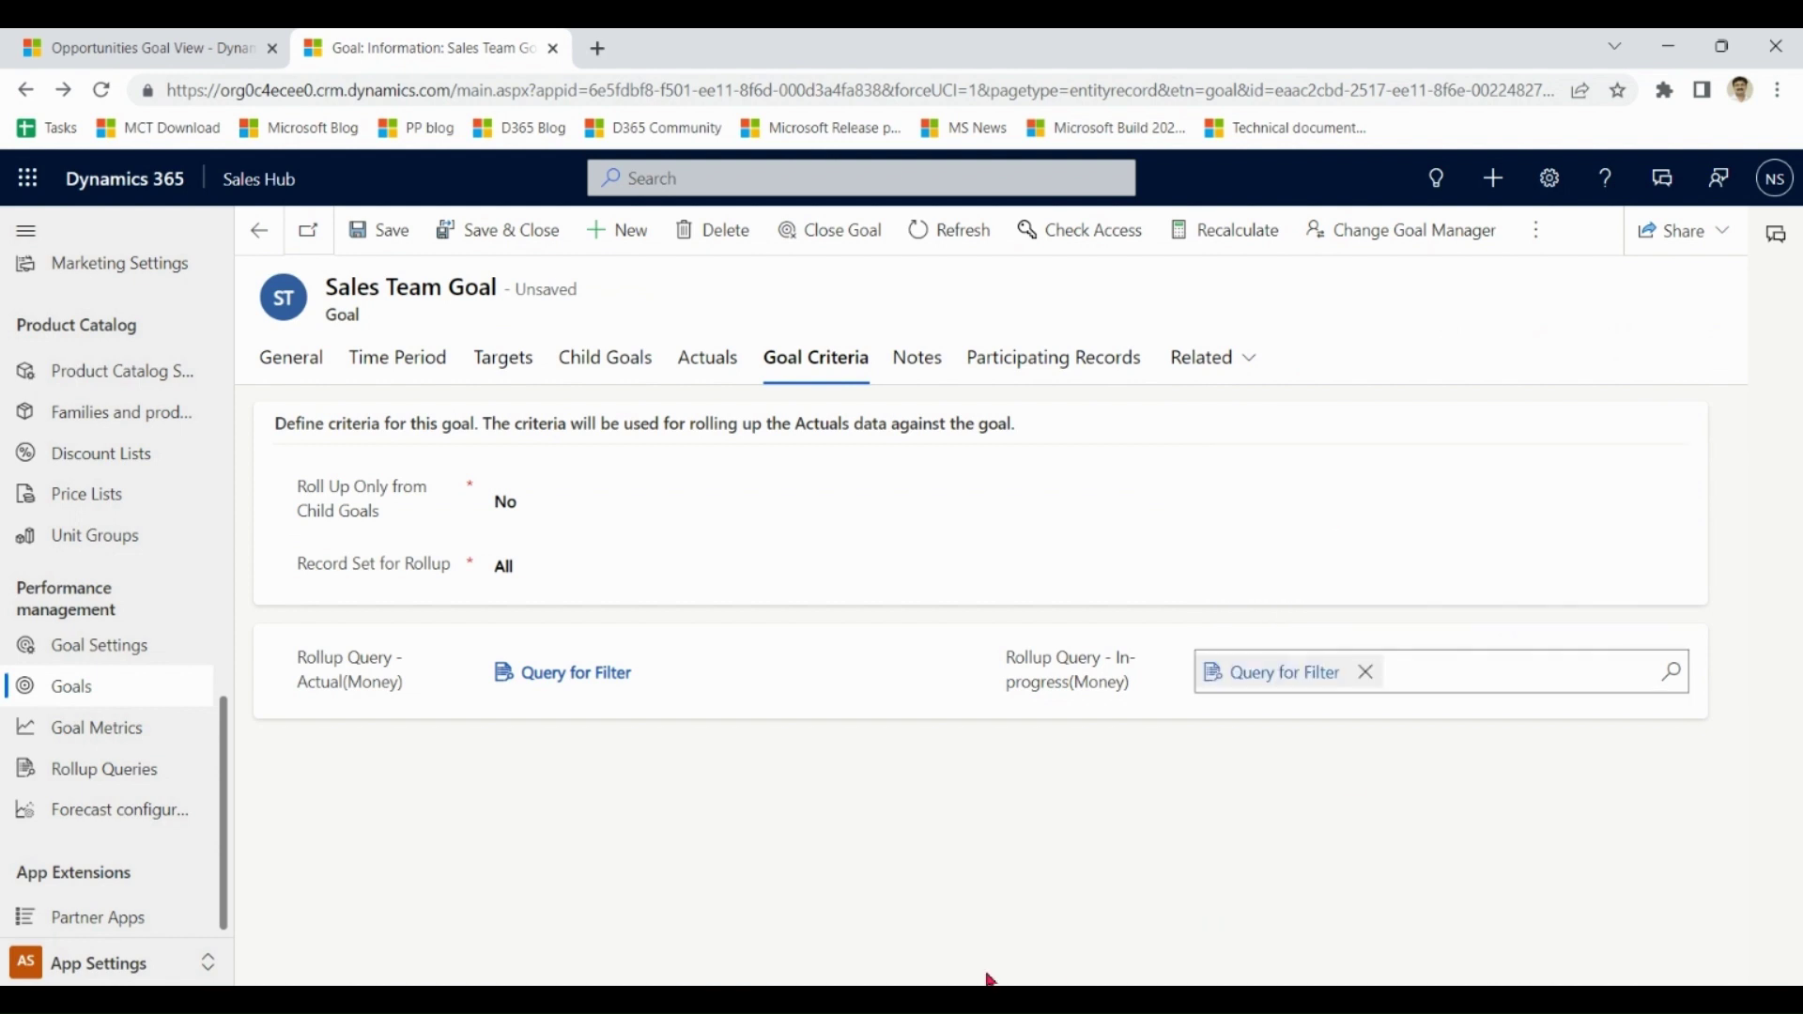
left_click(403, 244)
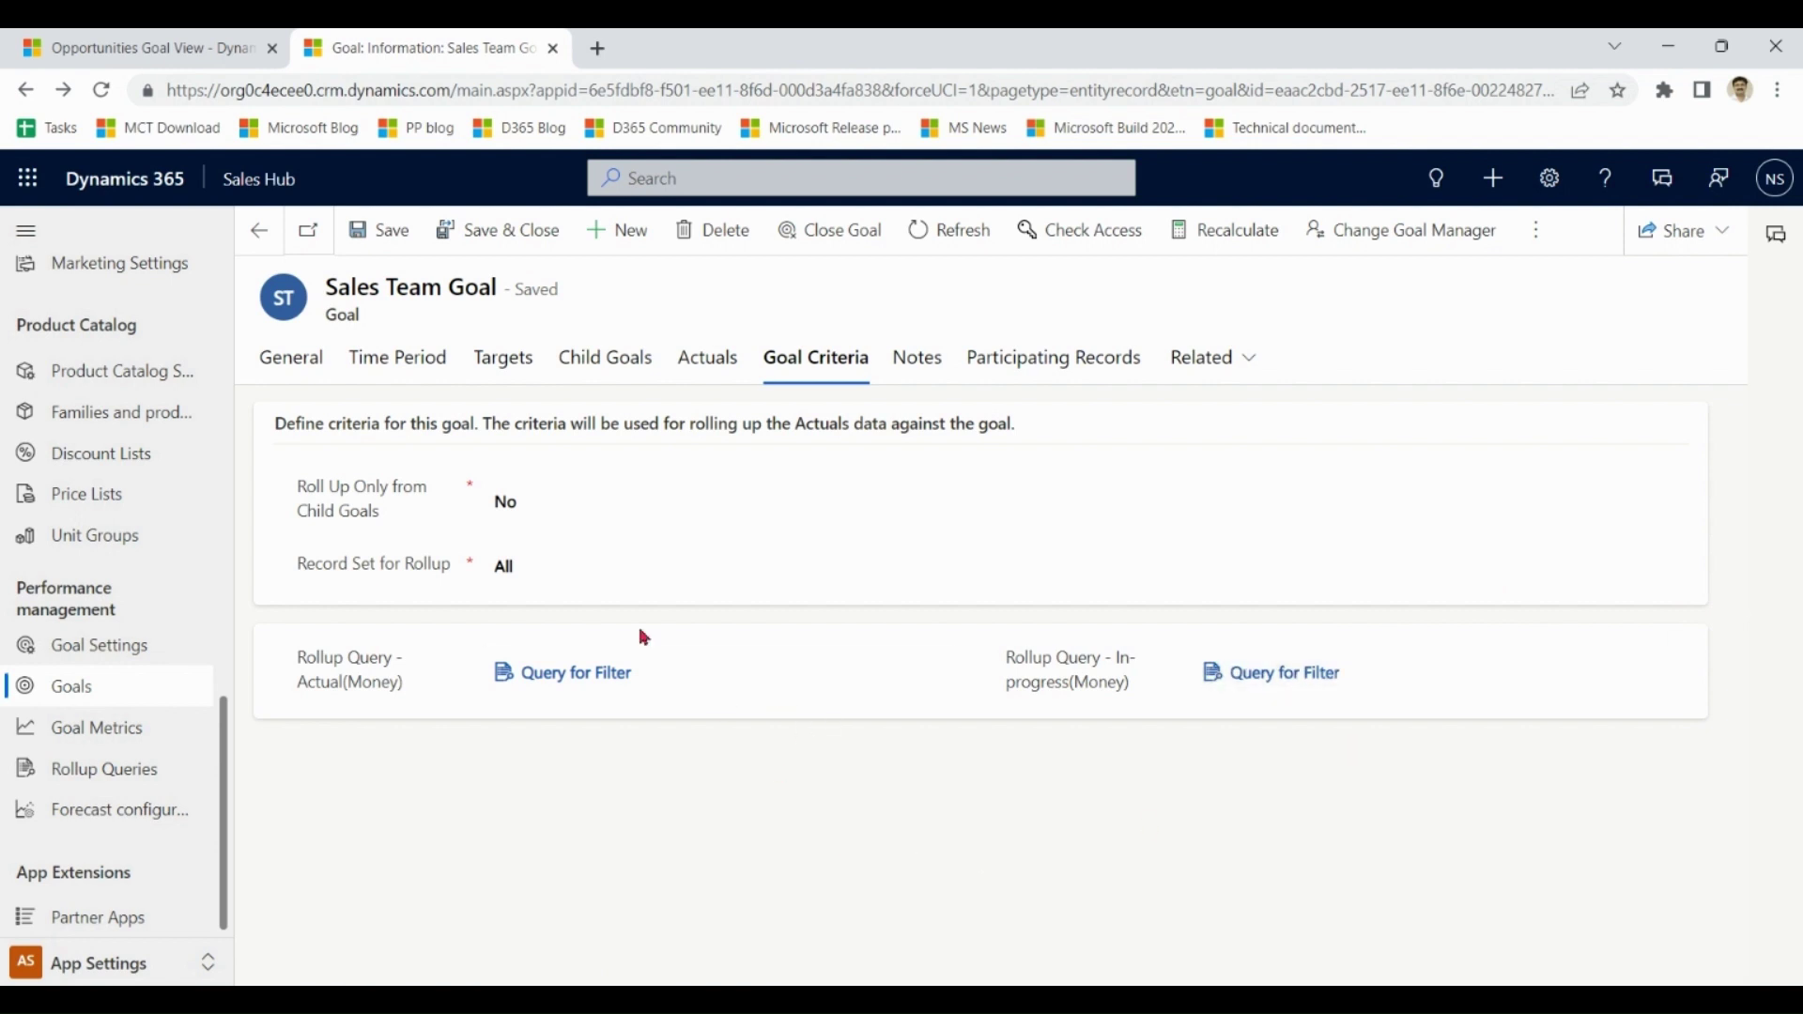
- Keep All as the rollup record set, then recalculate and refresh the goal
left_click(645, 564)
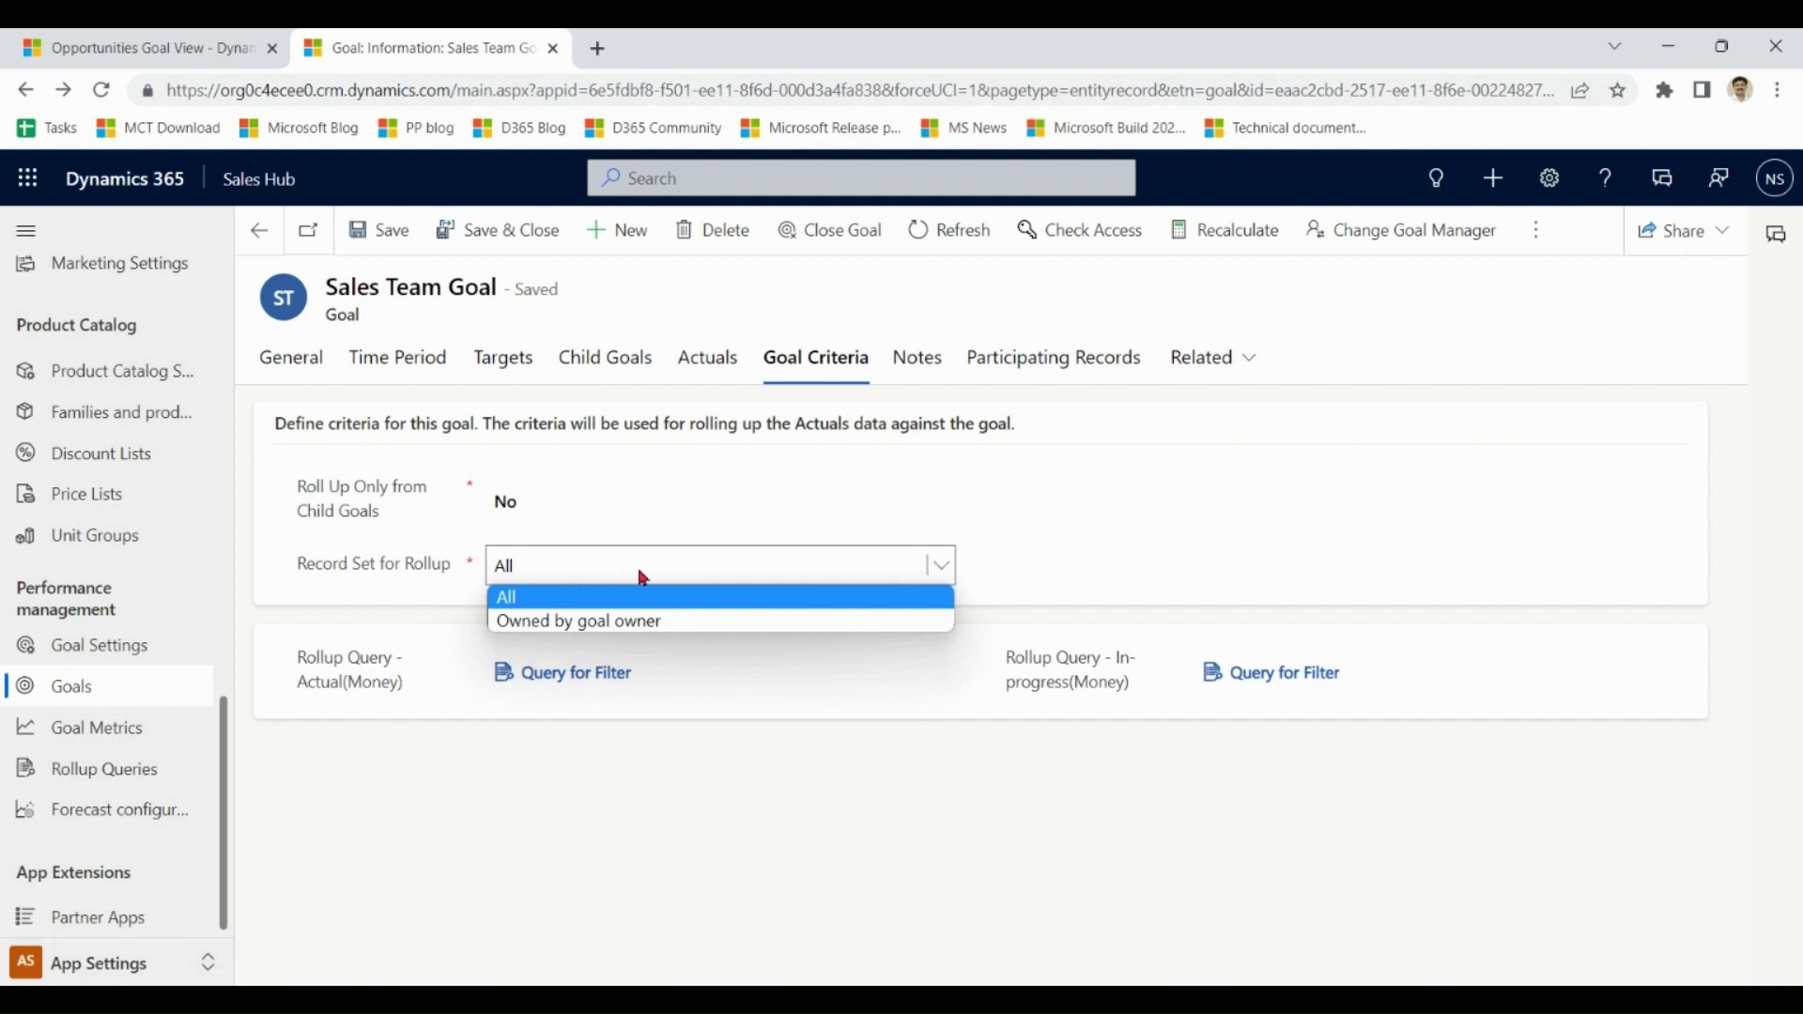
left_click(645, 578)
left_click(930, 867)
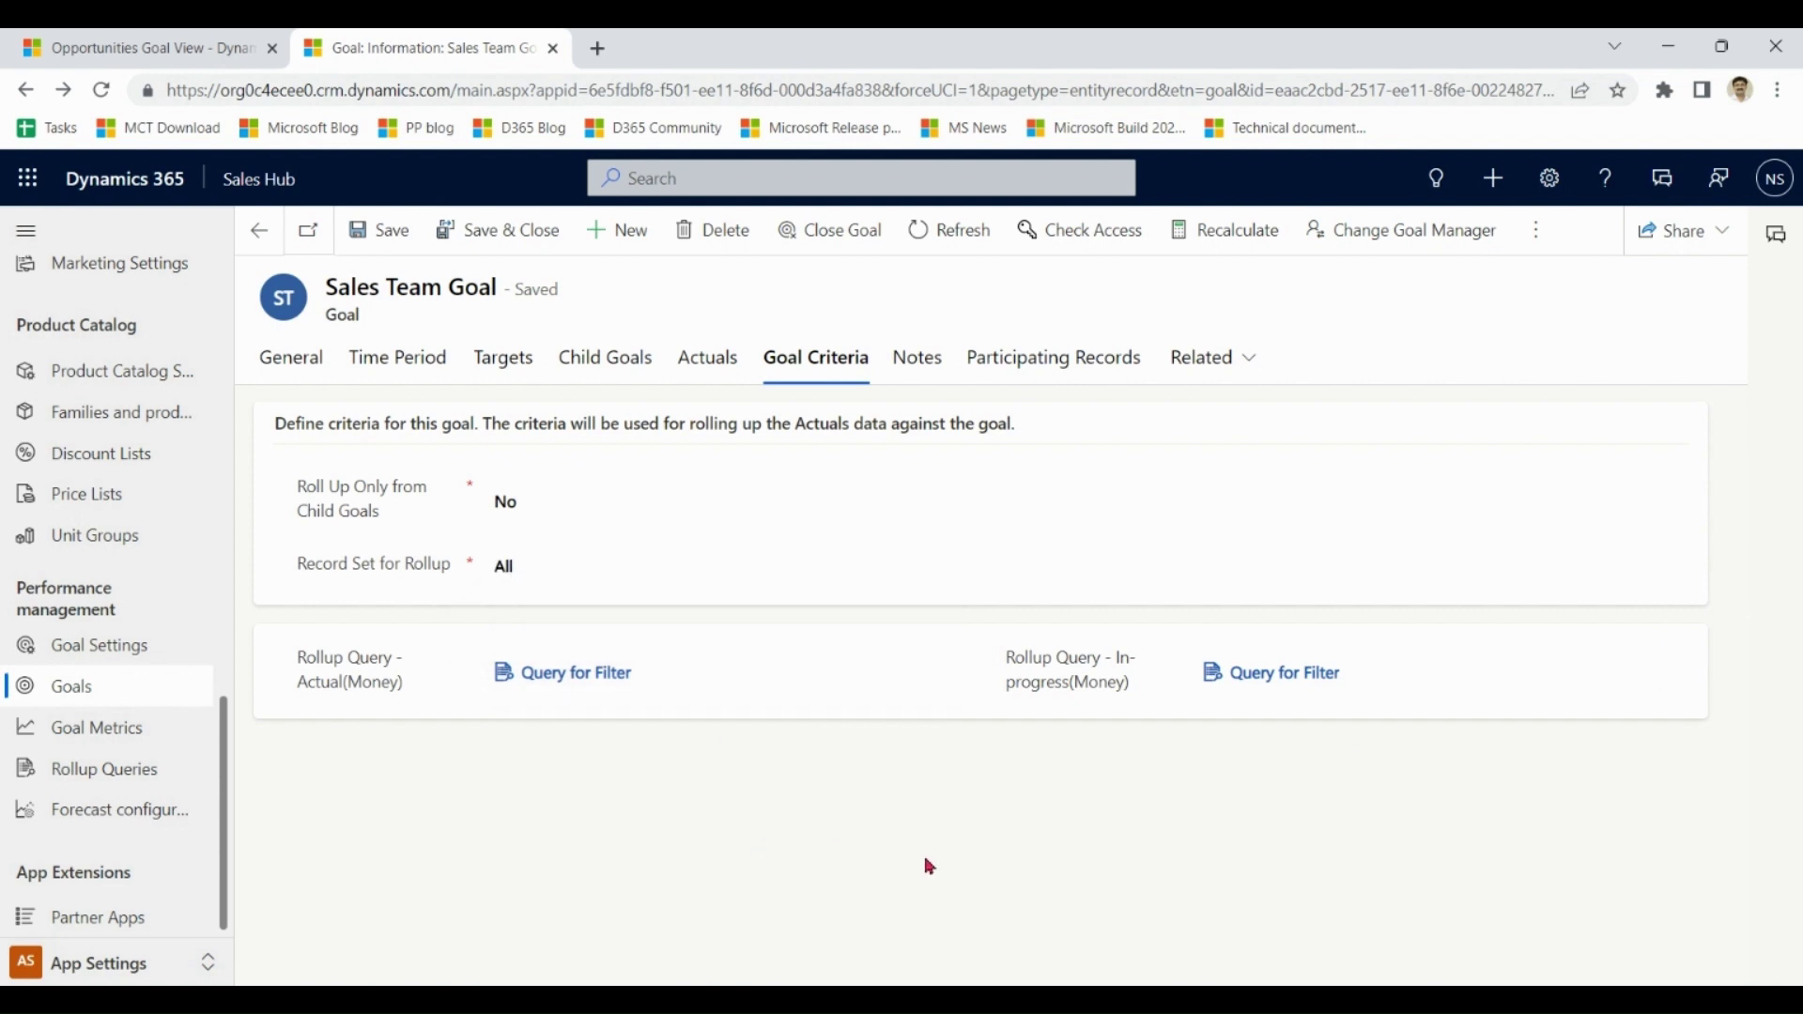
left_click(1246, 239)
left_click(996, 692)
left_click(944, 236)
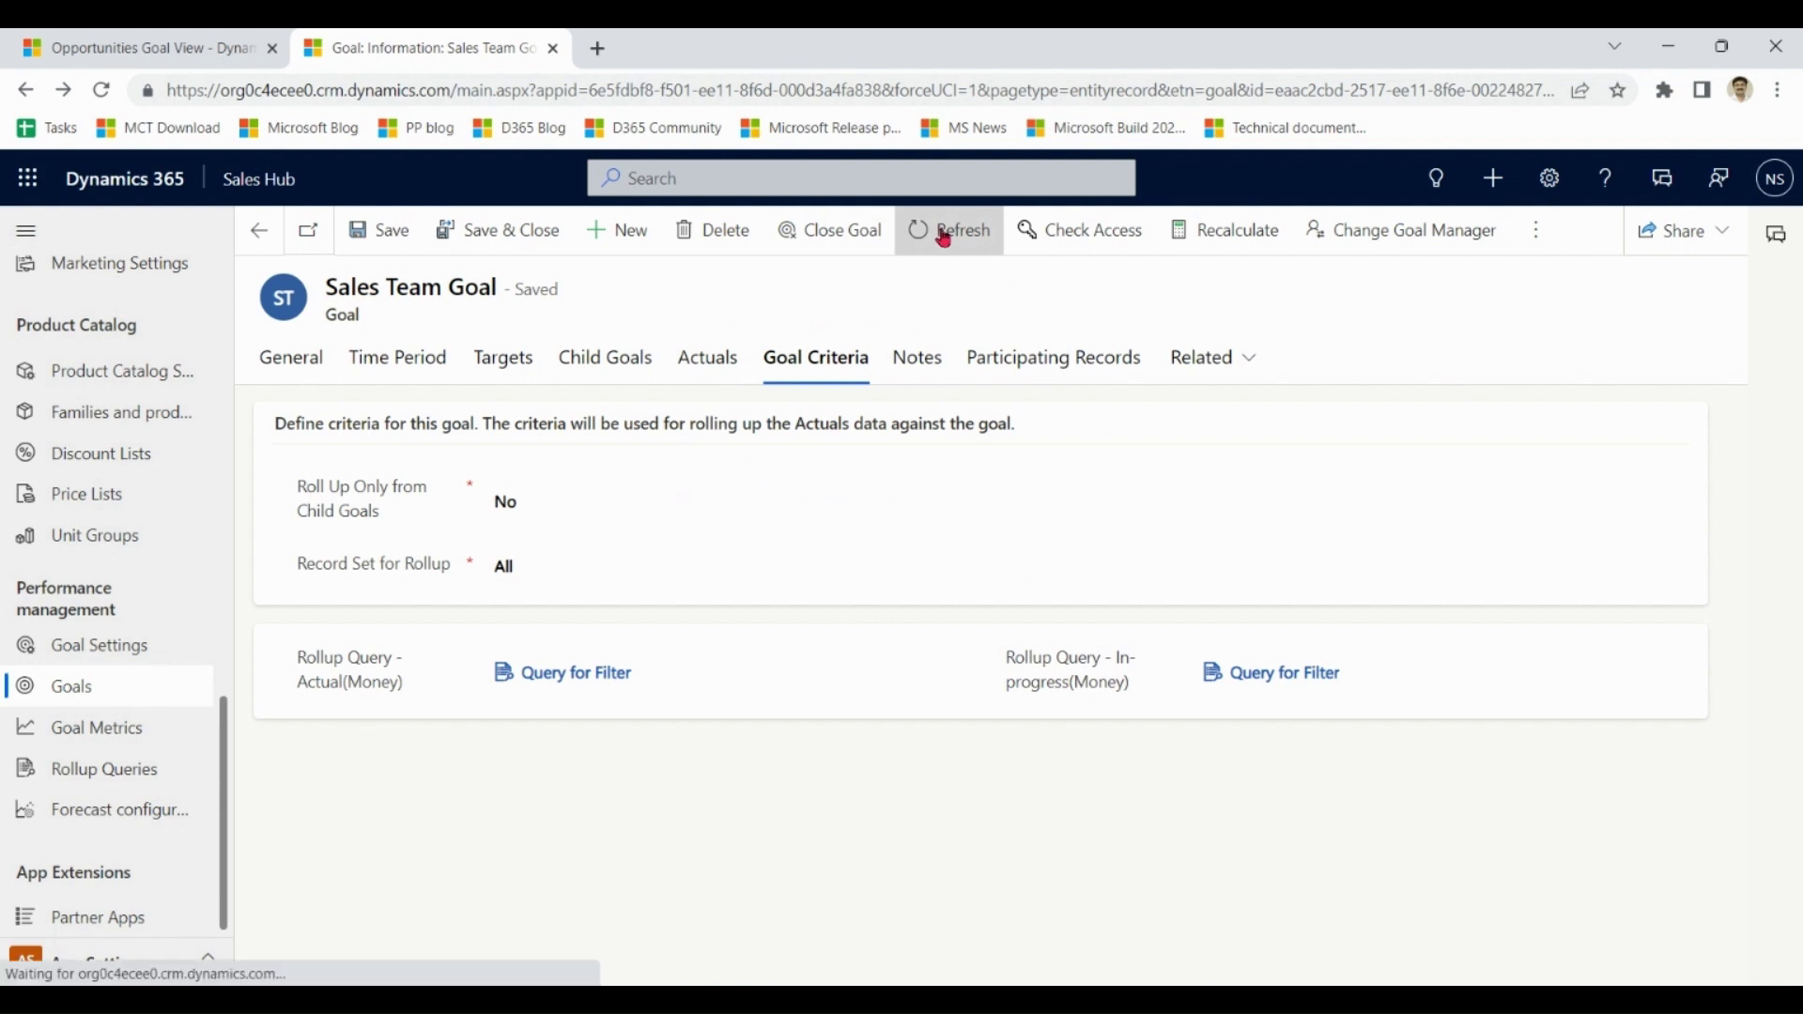
- Check the $3,200.00 in-progress amount on Actuals against Op2's $200.00 in the opportunity list
left_click(716, 370)
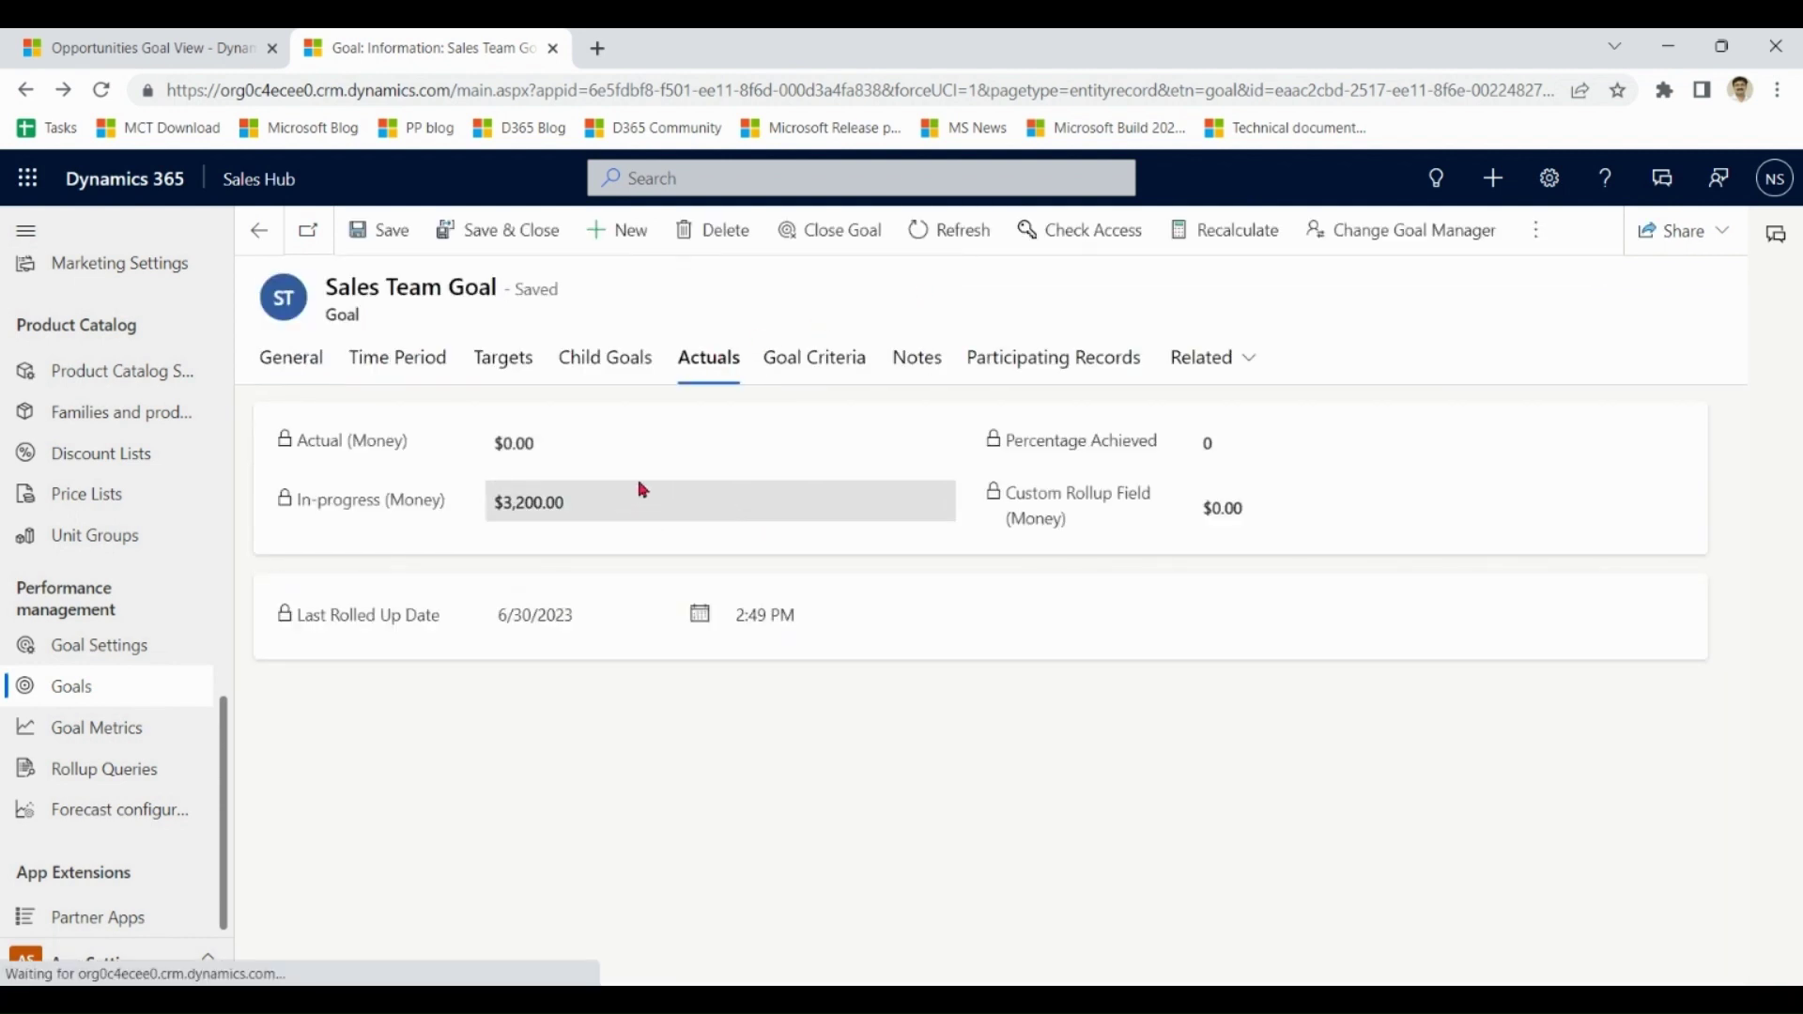
left_click_drag(595, 512, 490, 519)
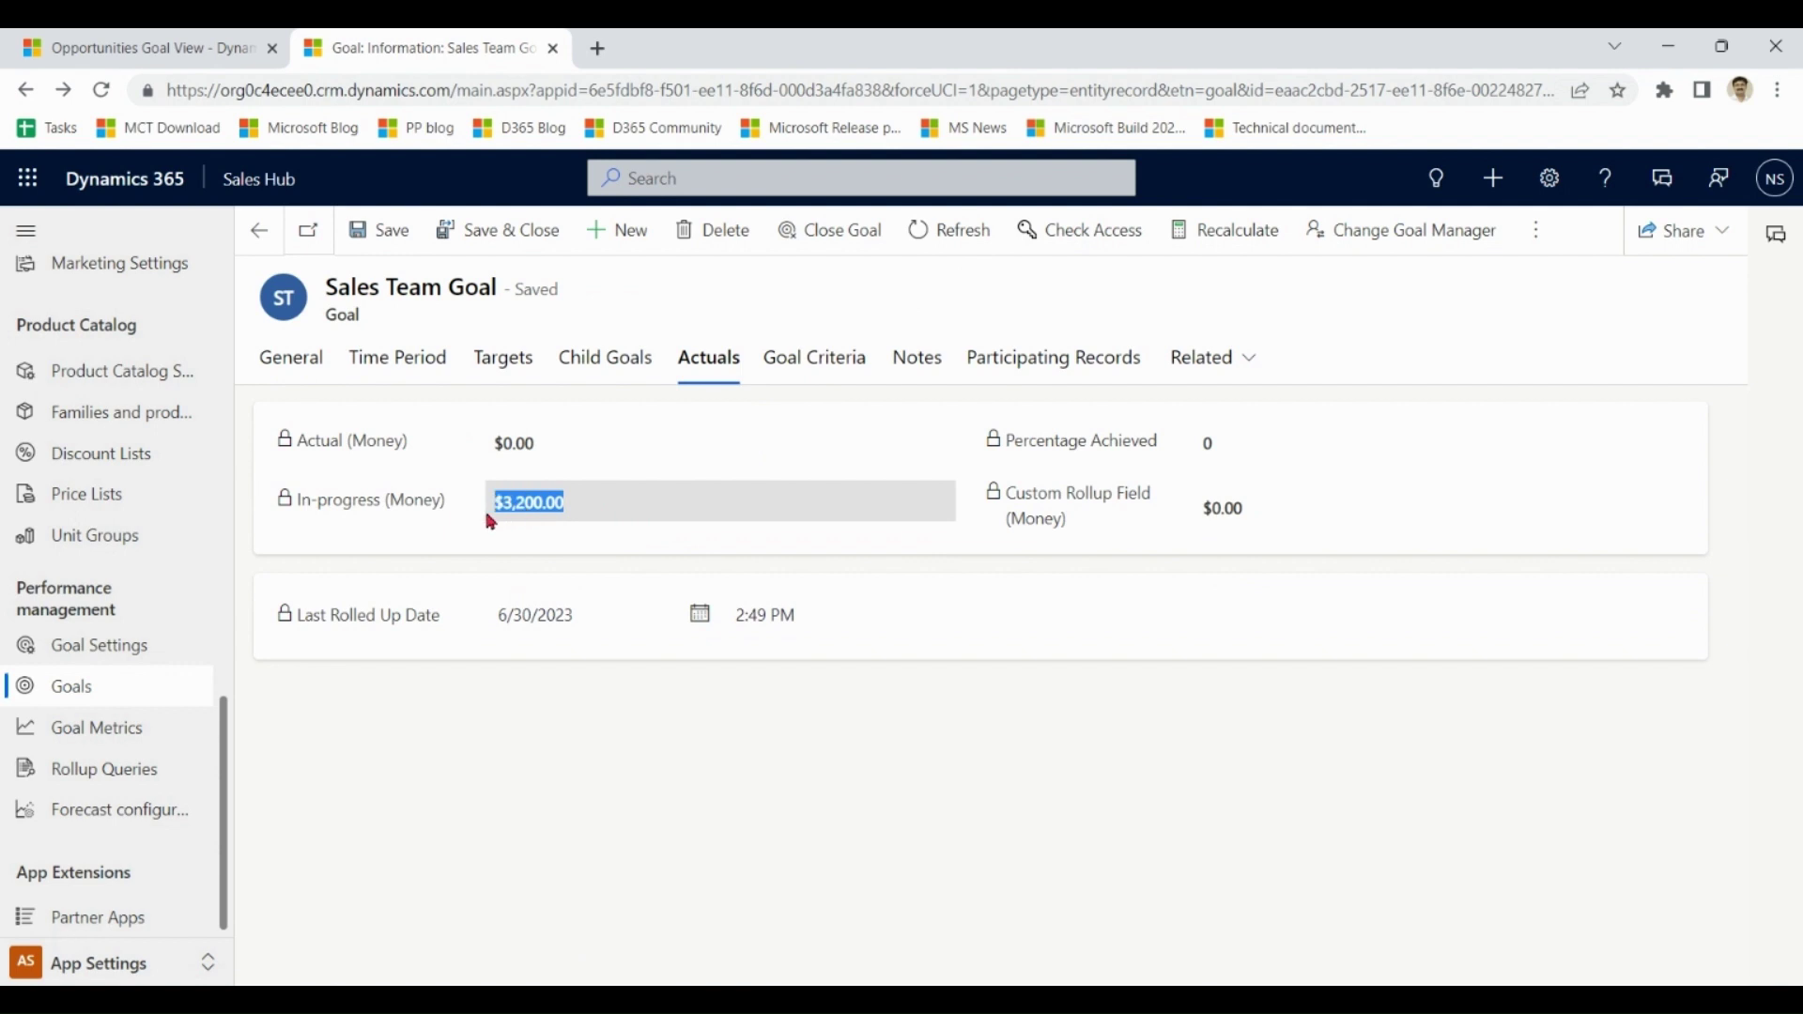
left_click(650, 509)
left_click(160, 47)
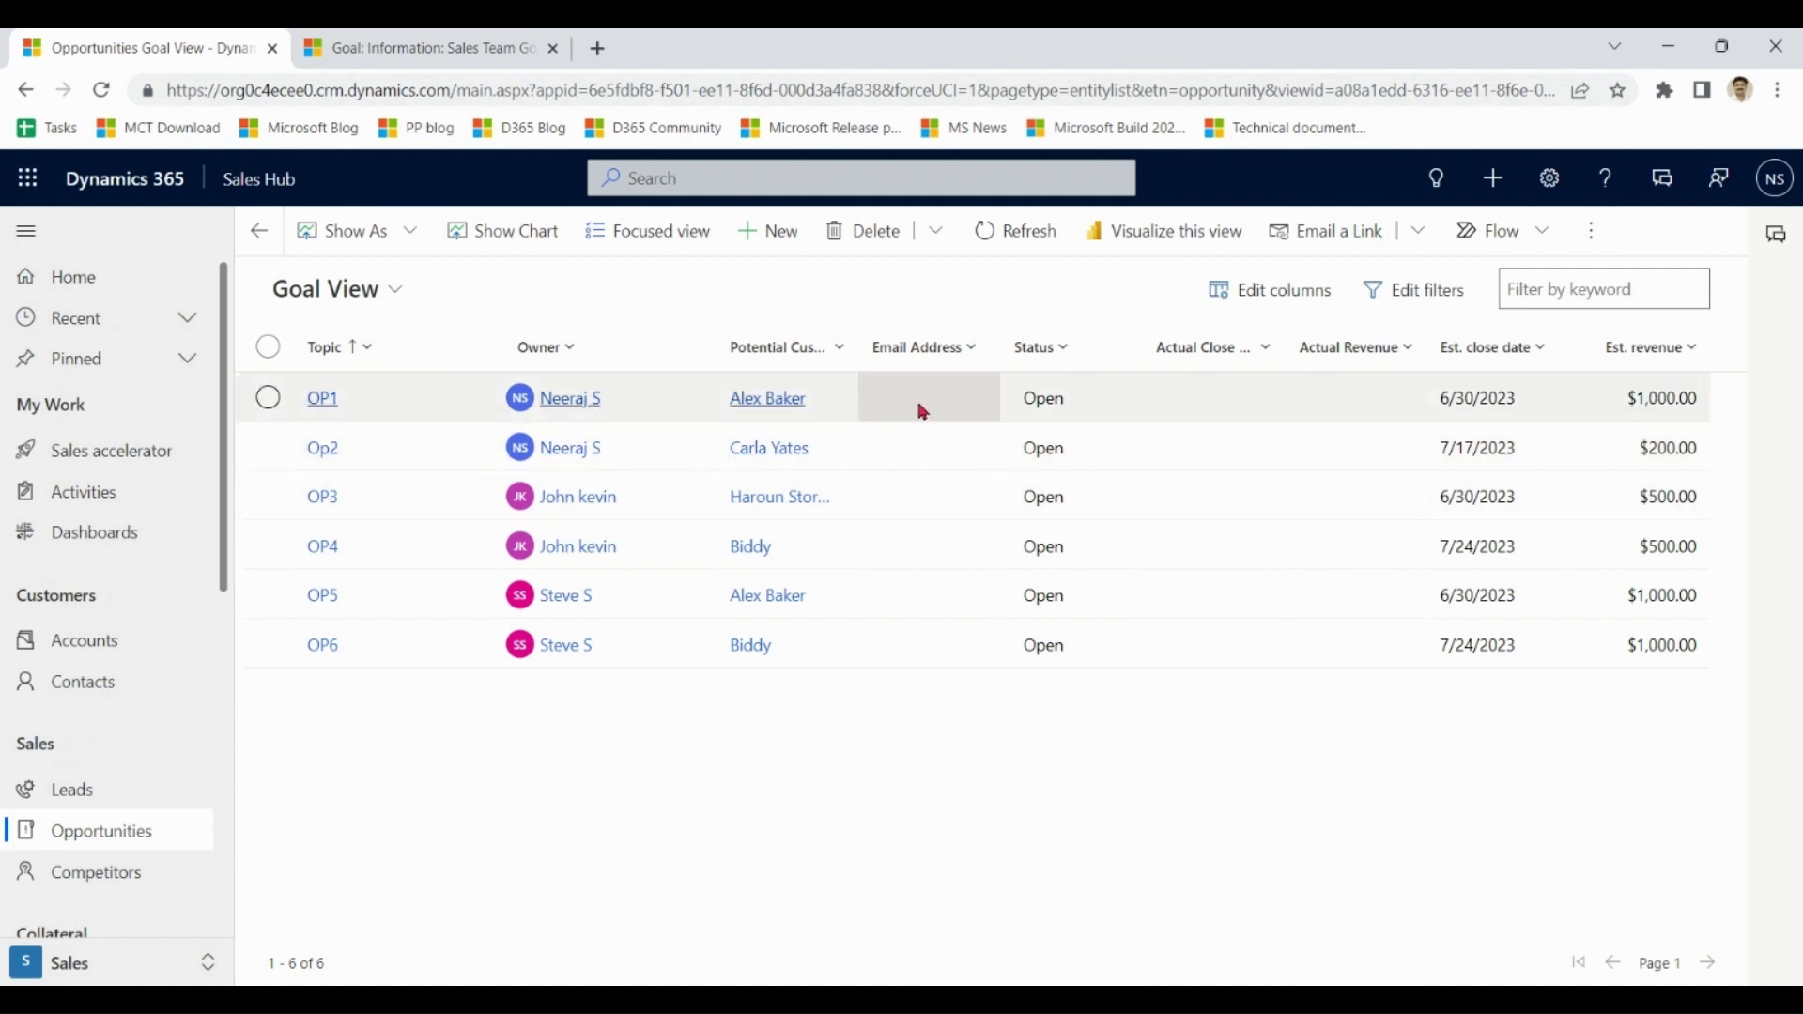
left_click(1637, 467)
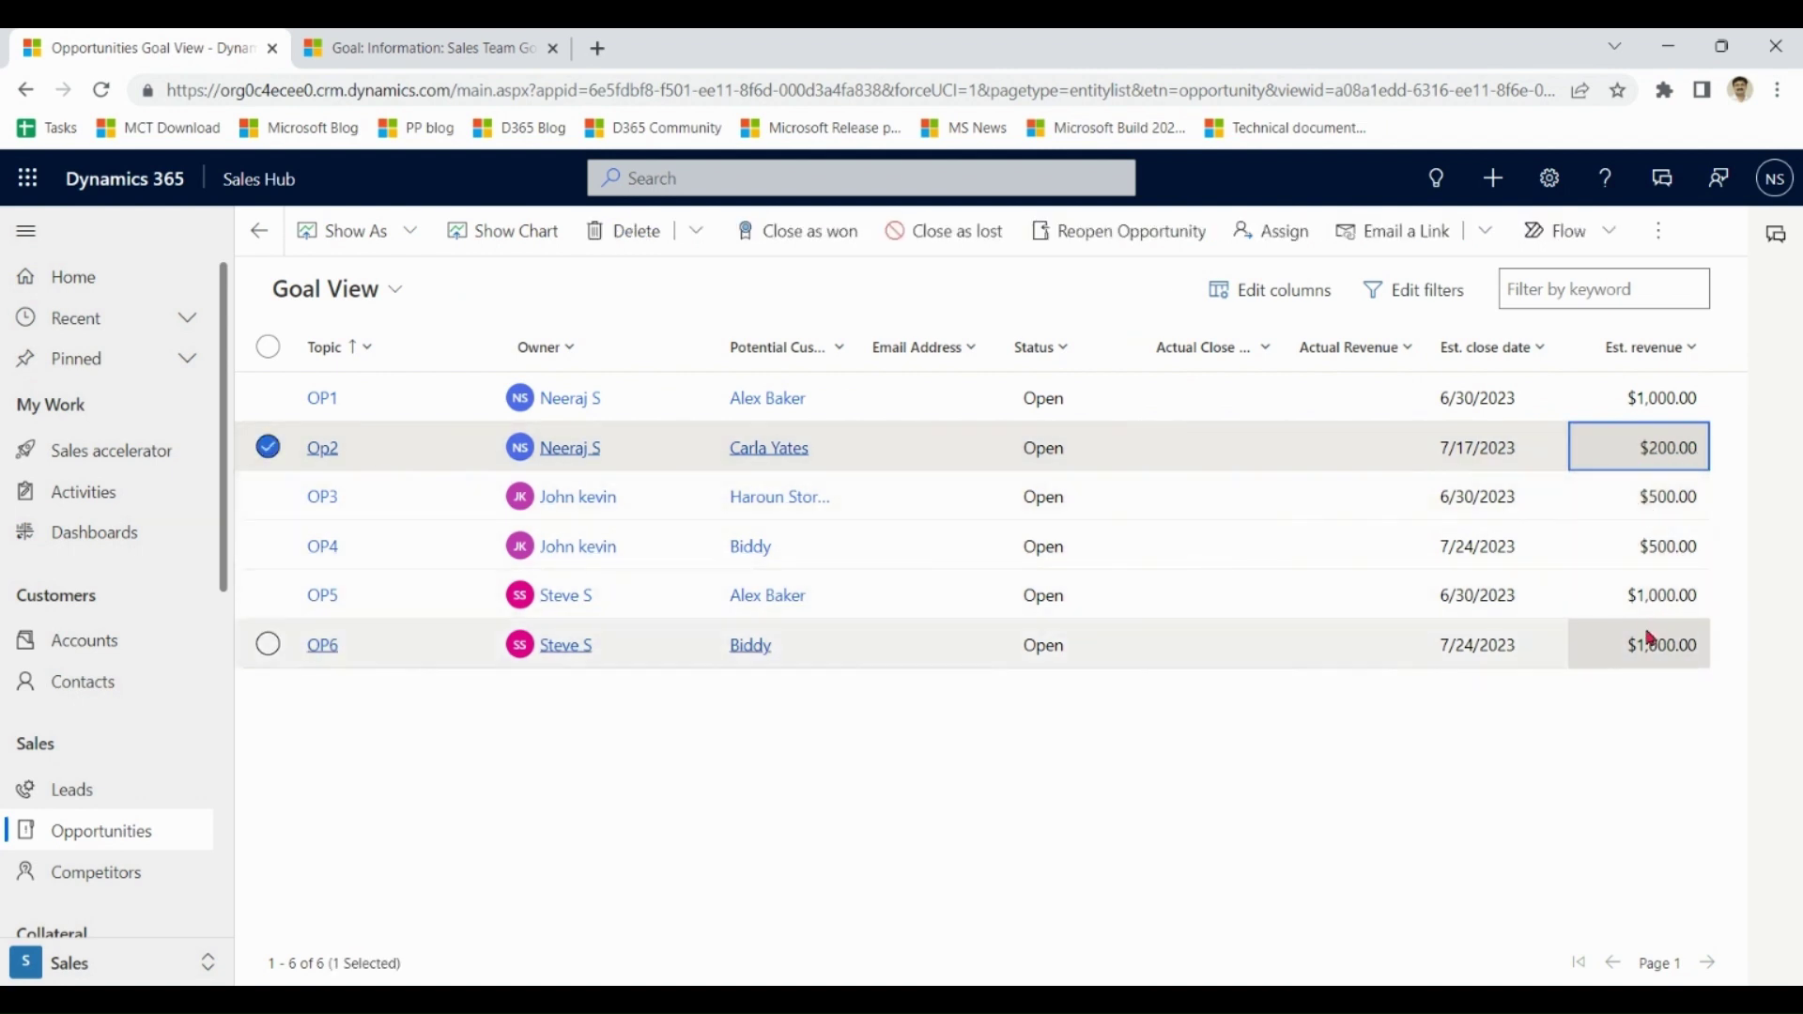
left_click(414, 41)
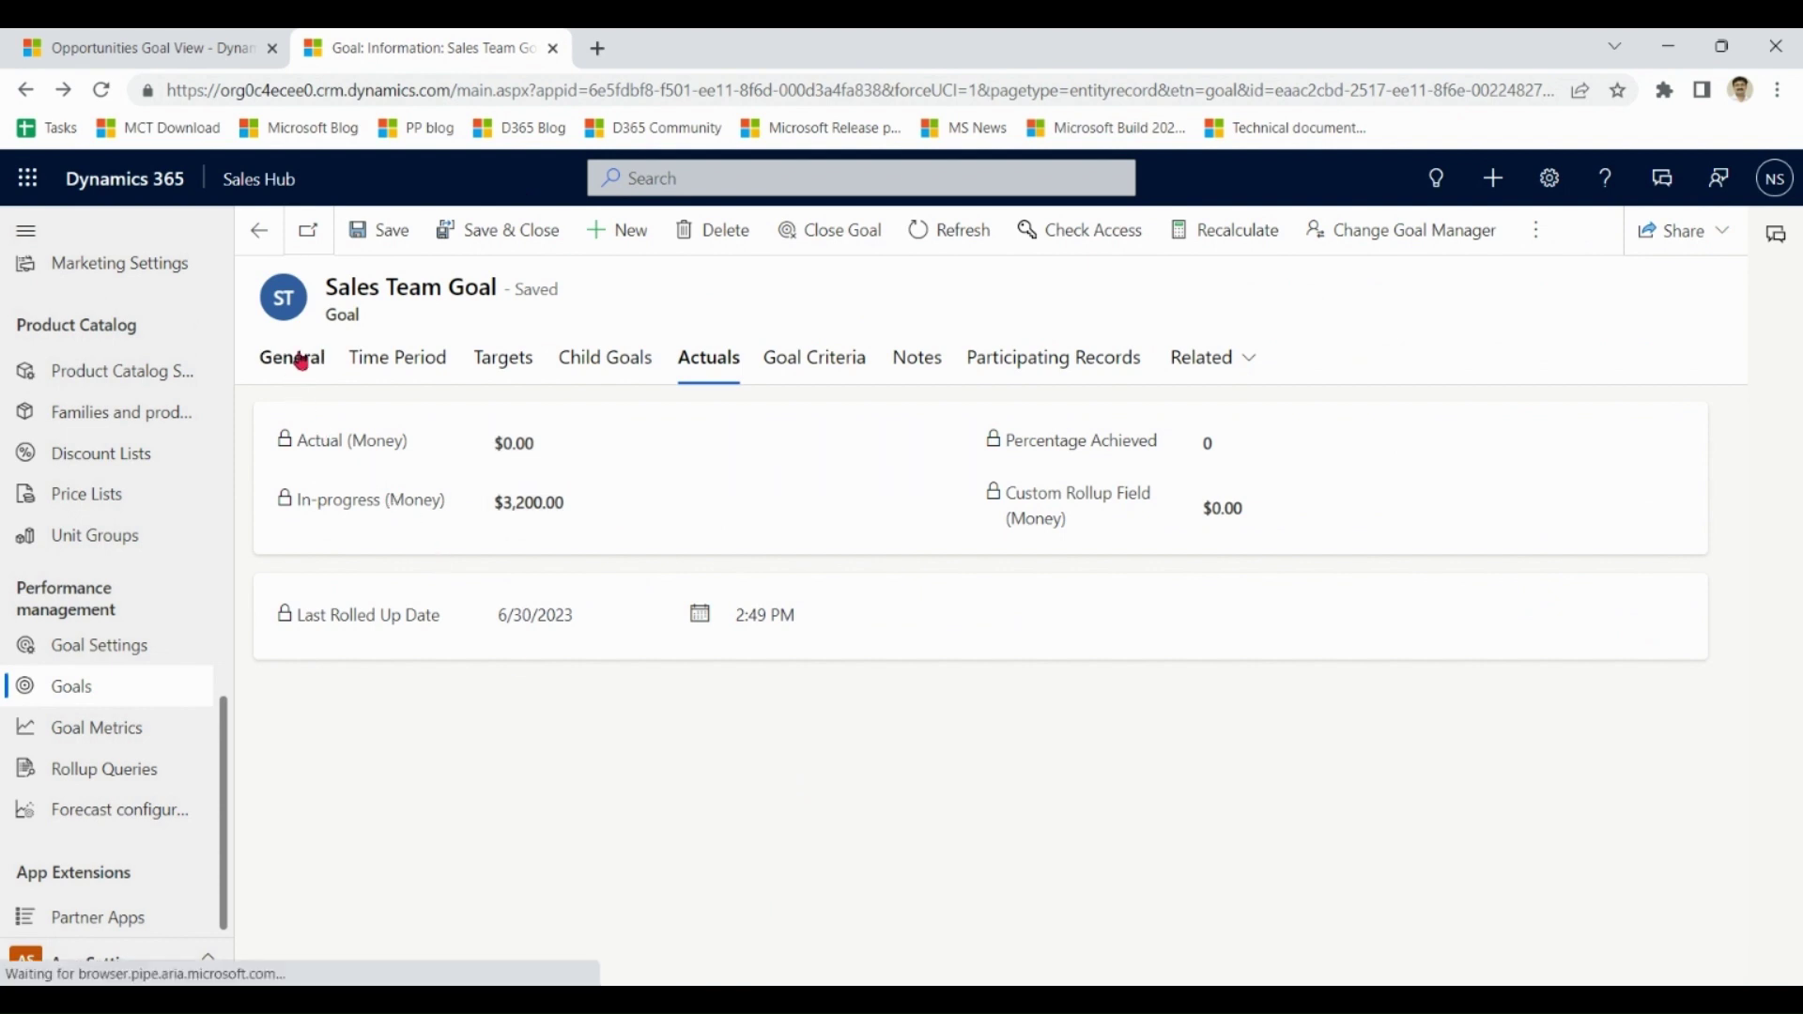
left_click(299, 361)
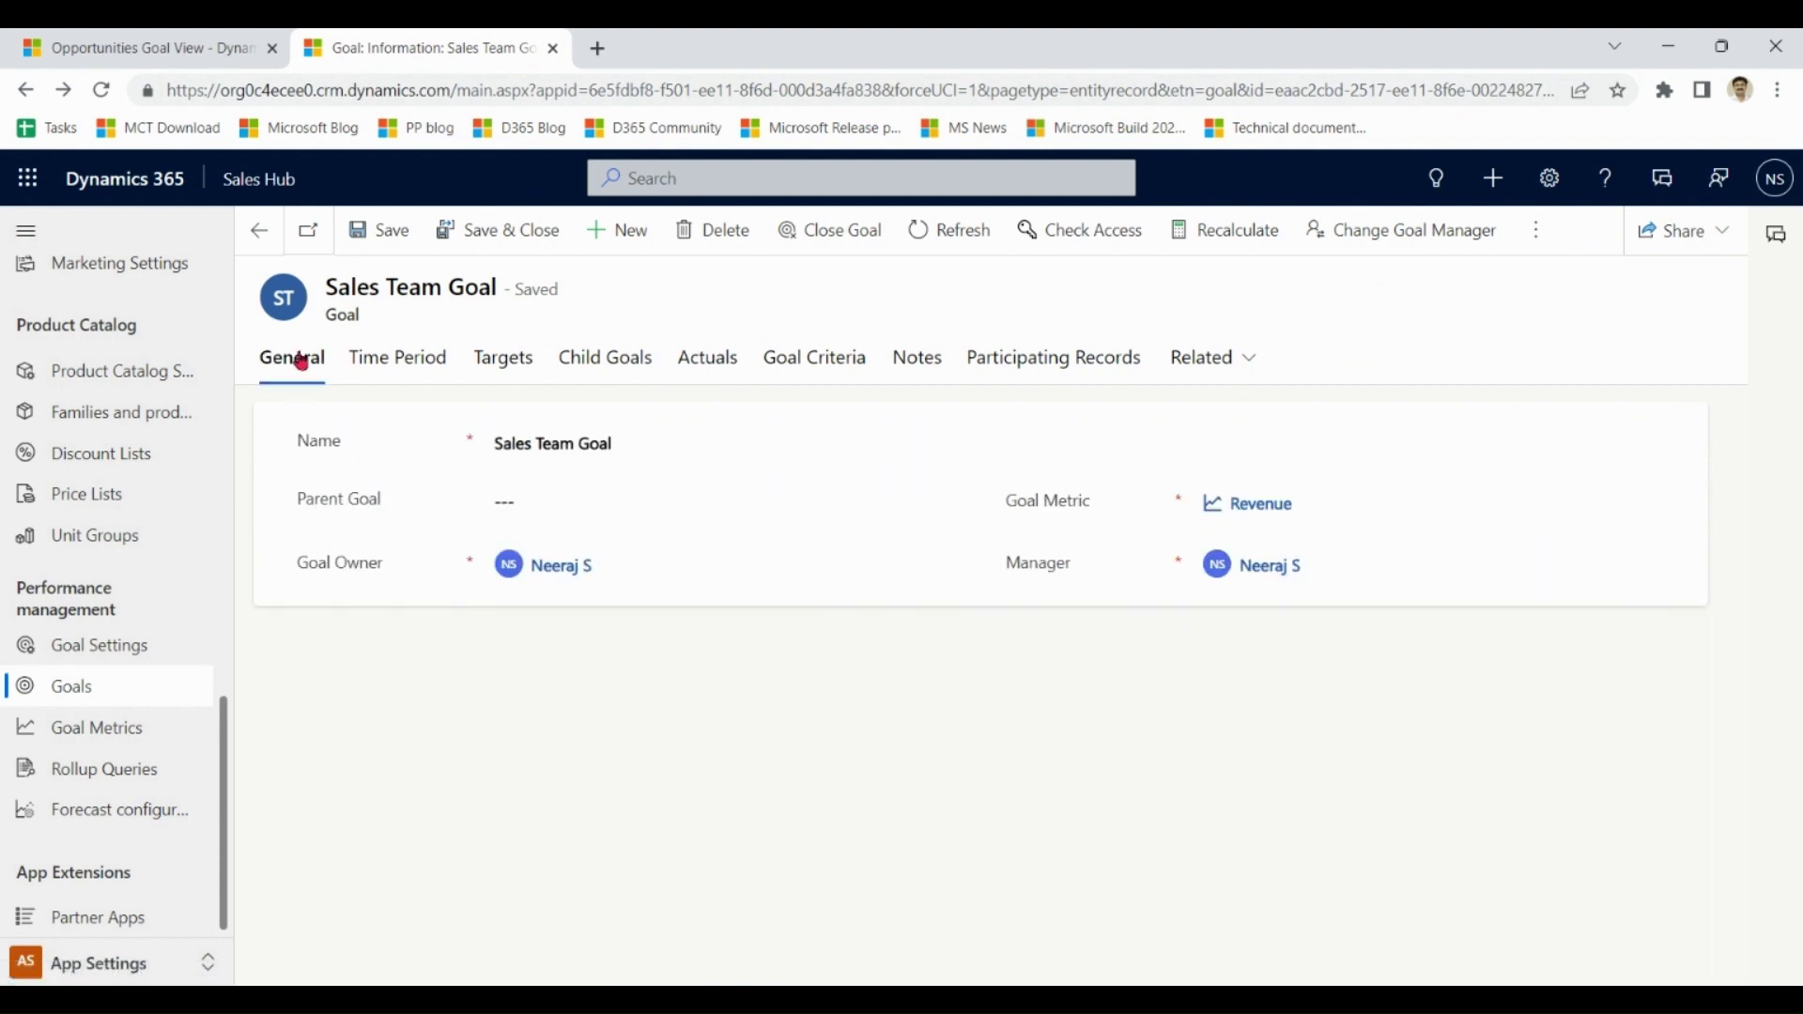
left_click(402, 358)
left_click(506, 362)
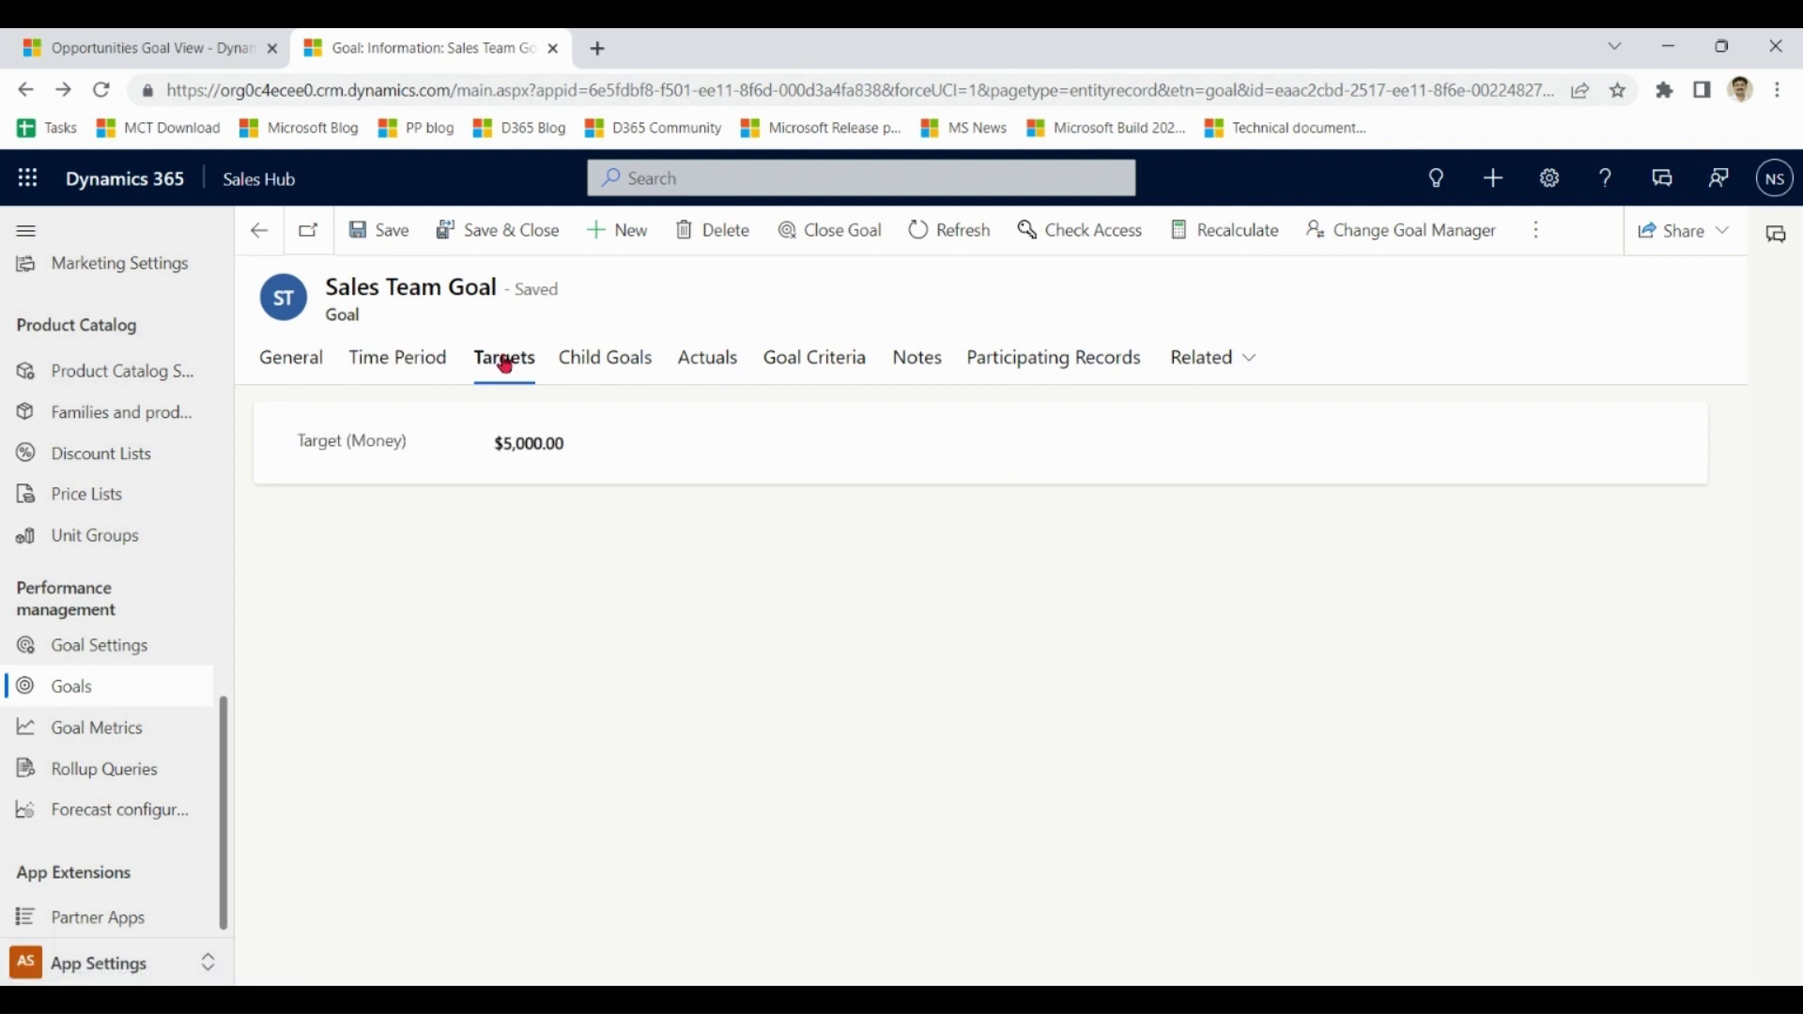
left_click(595, 367)
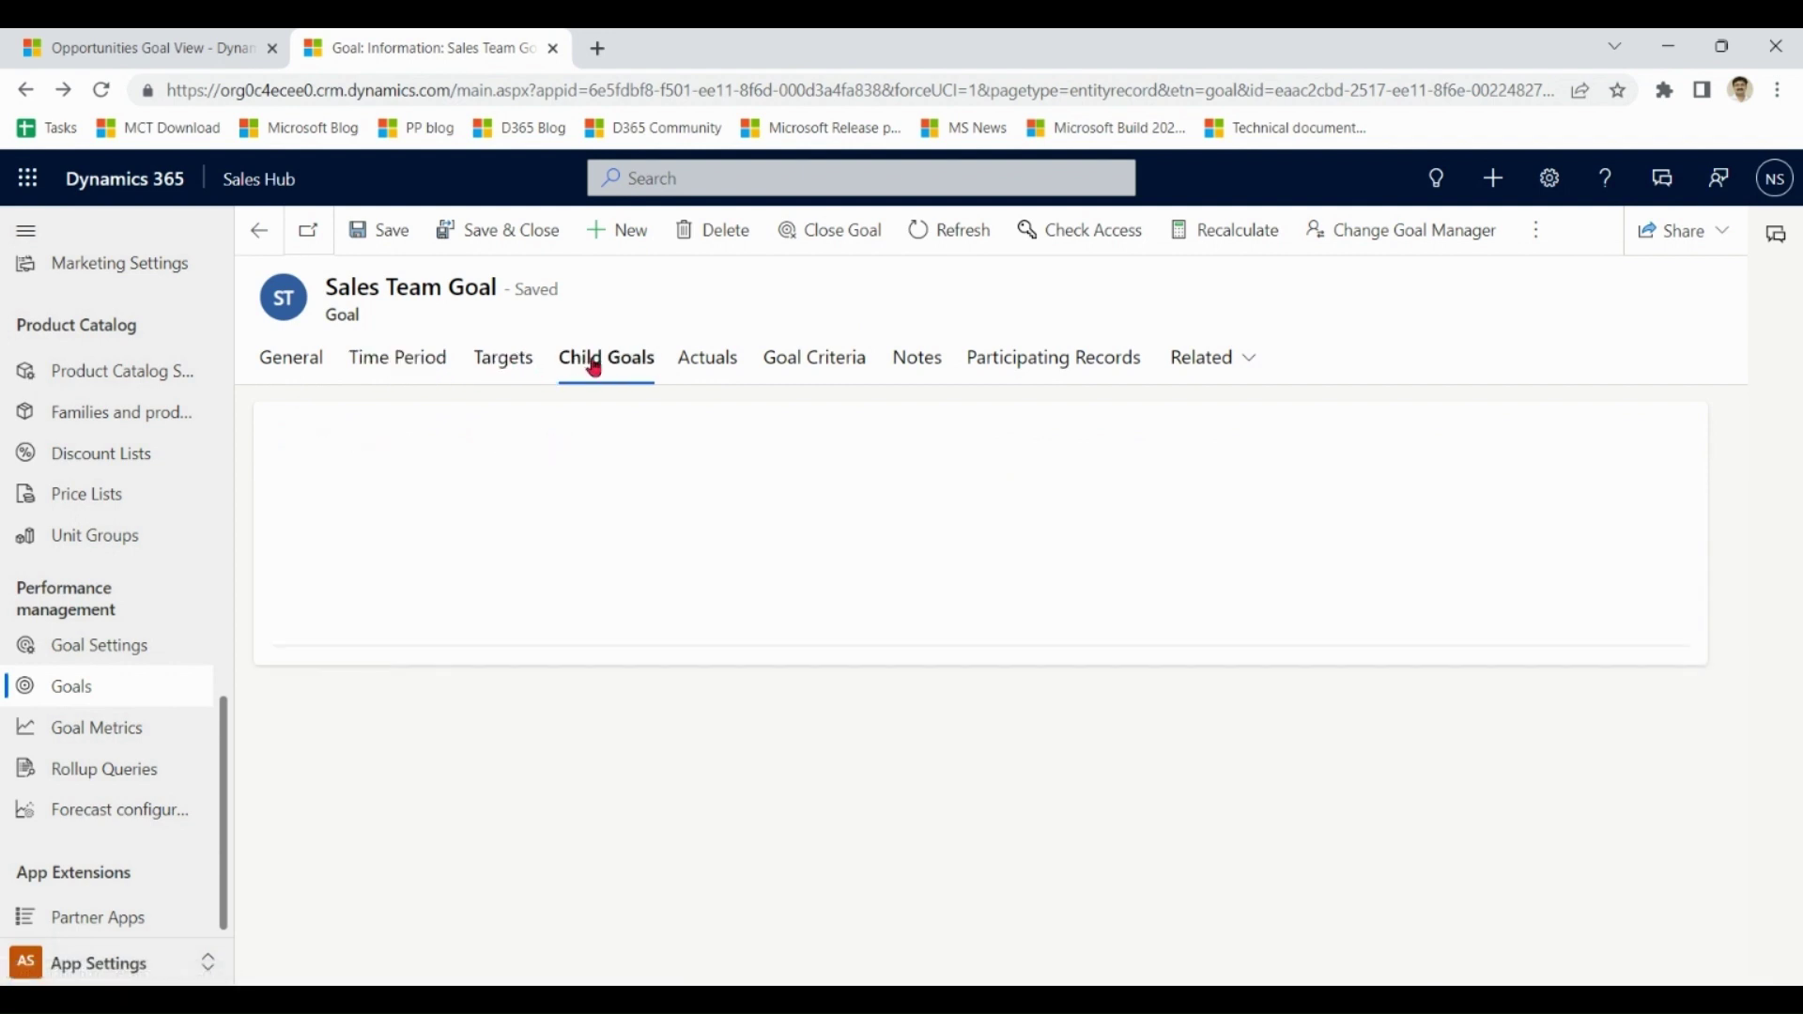
left_click(706, 360)
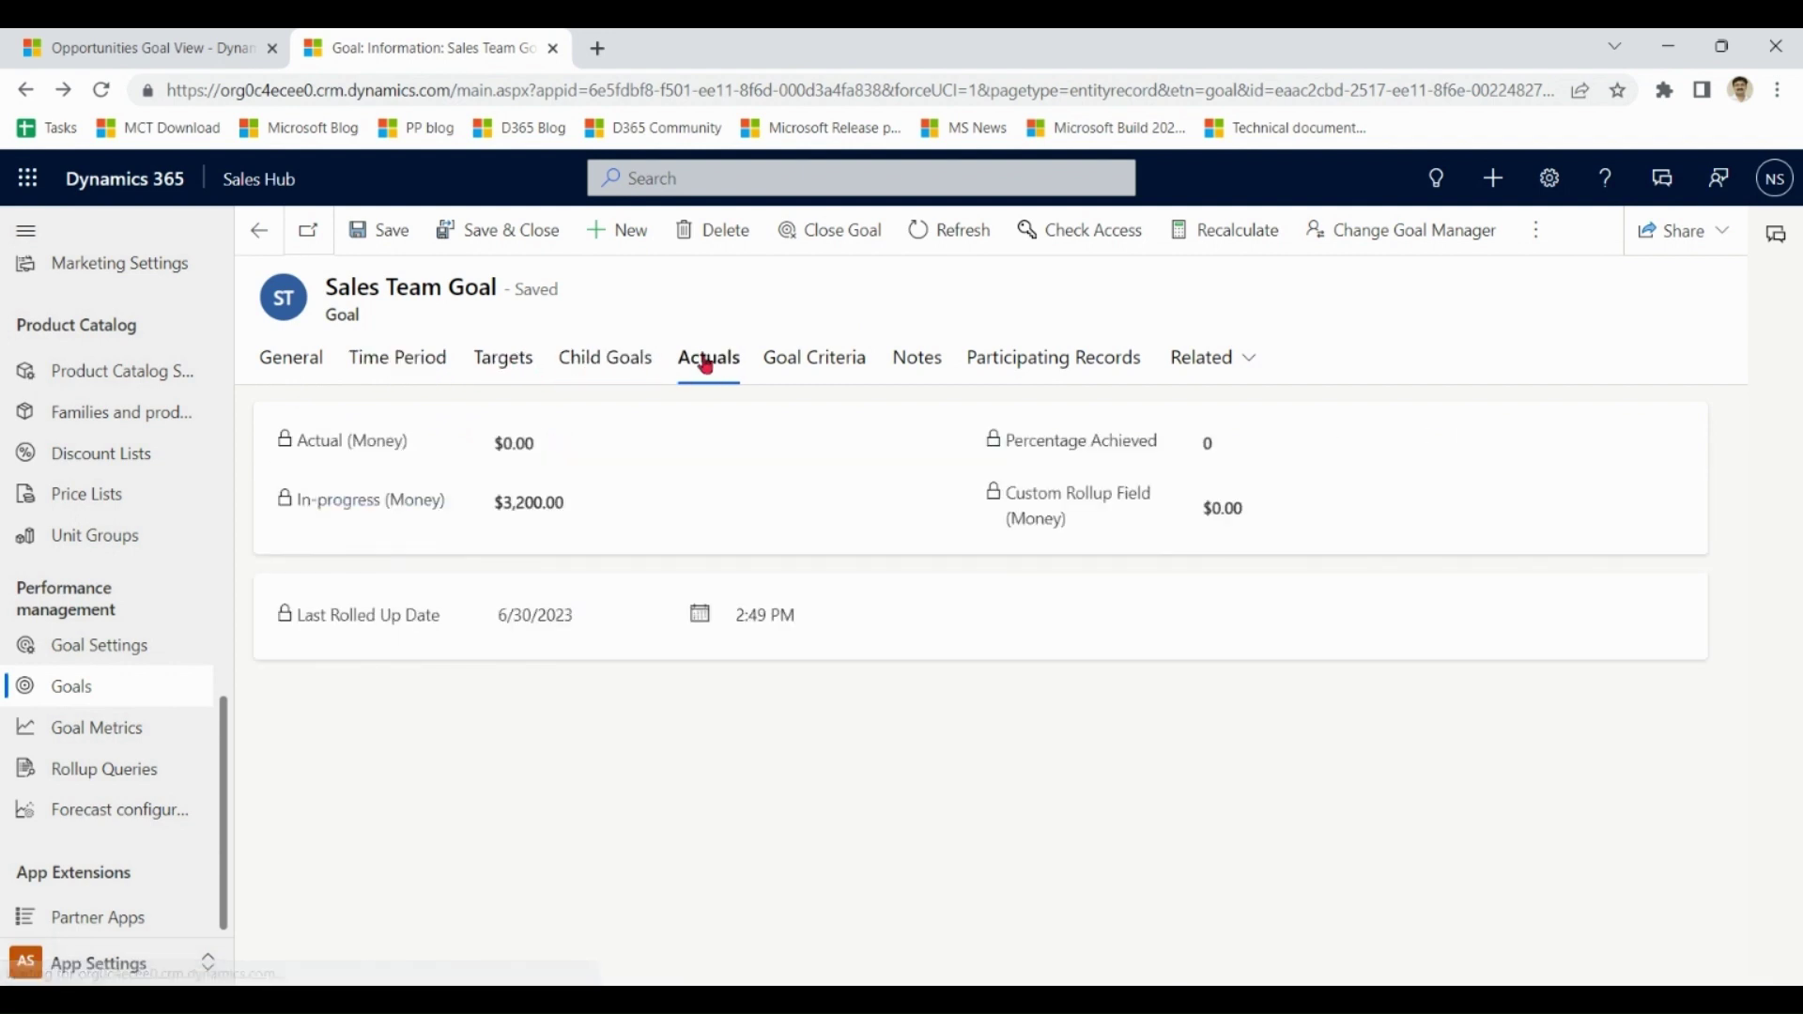
left_click(820, 370)
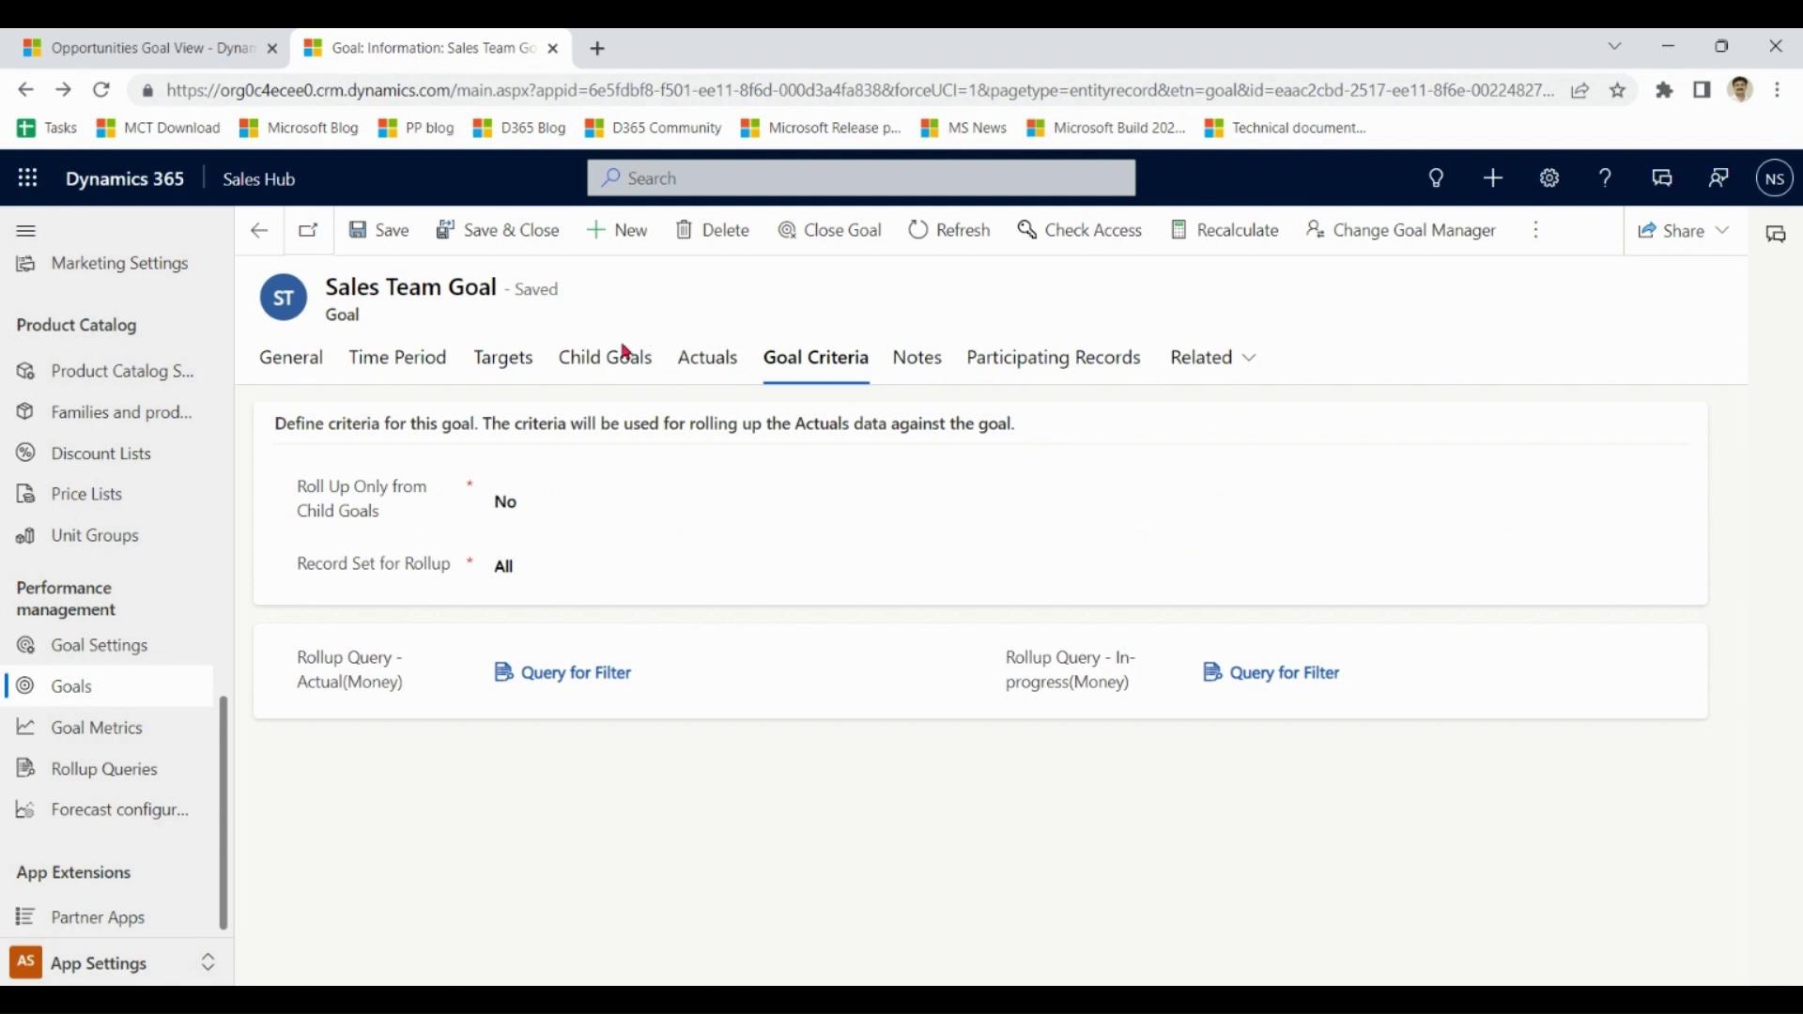
left_click(710, 370)
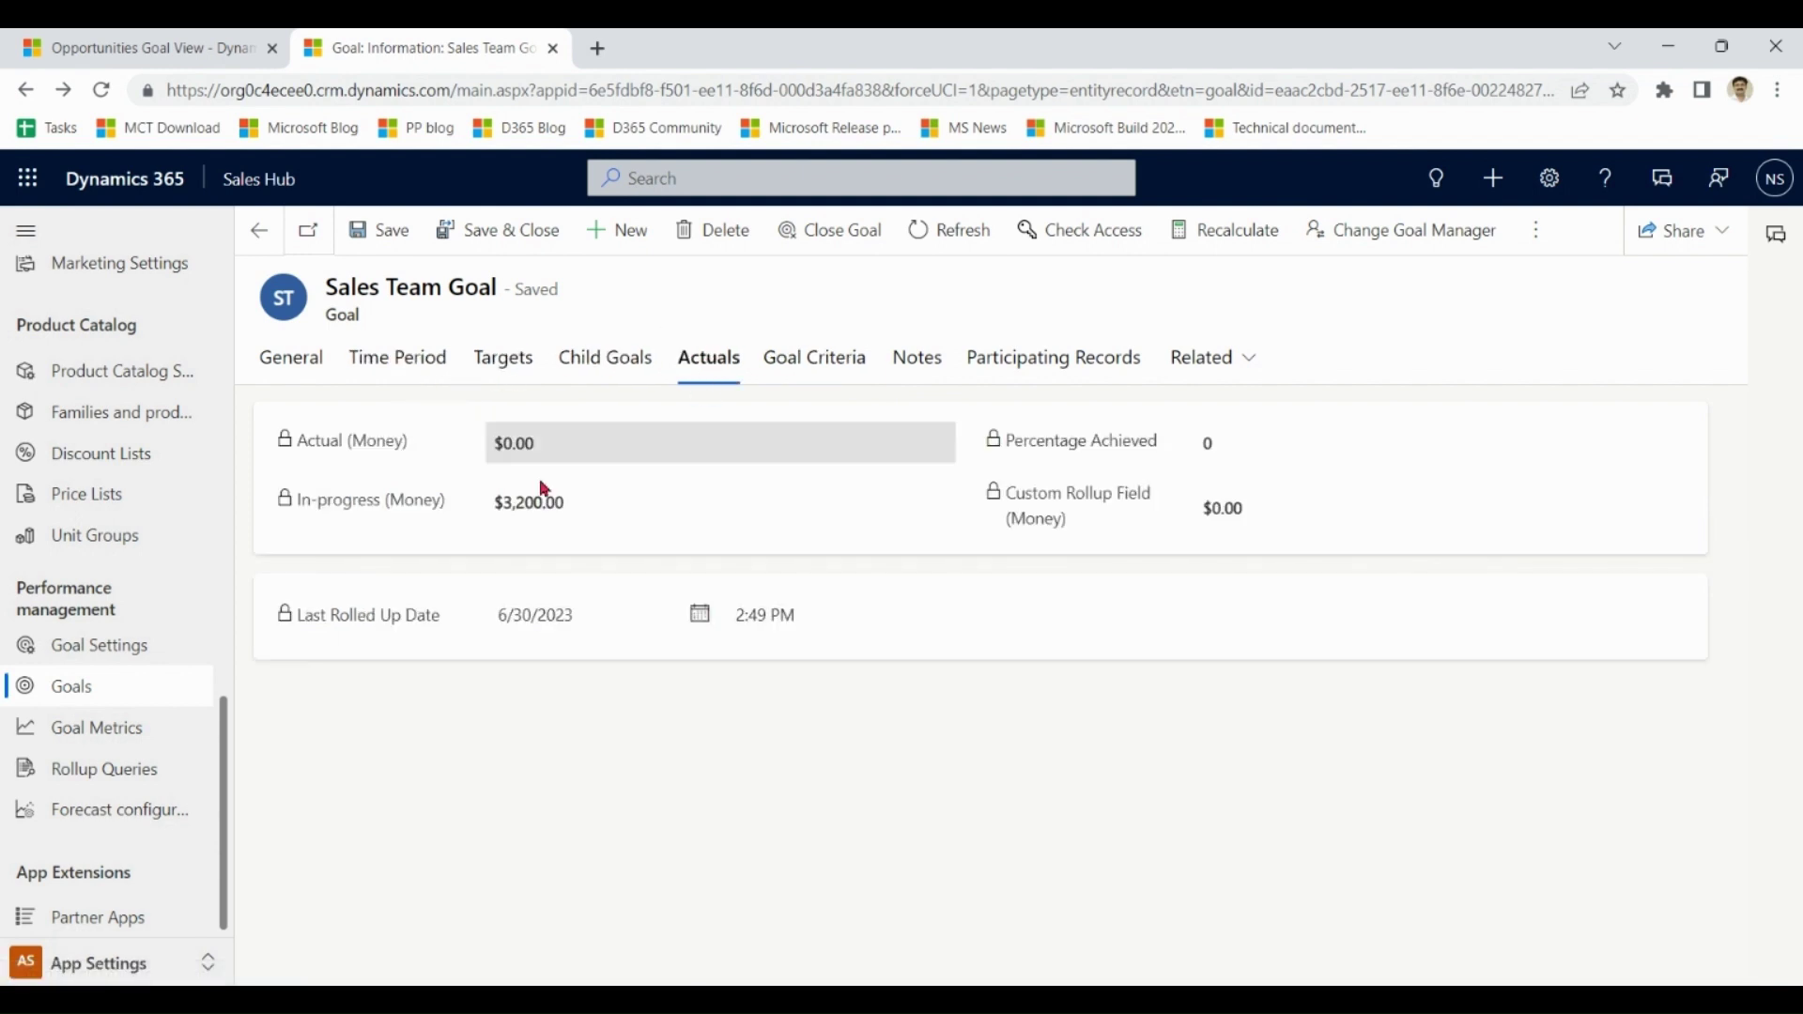
left_click_drag(572, 459, 488, 456)
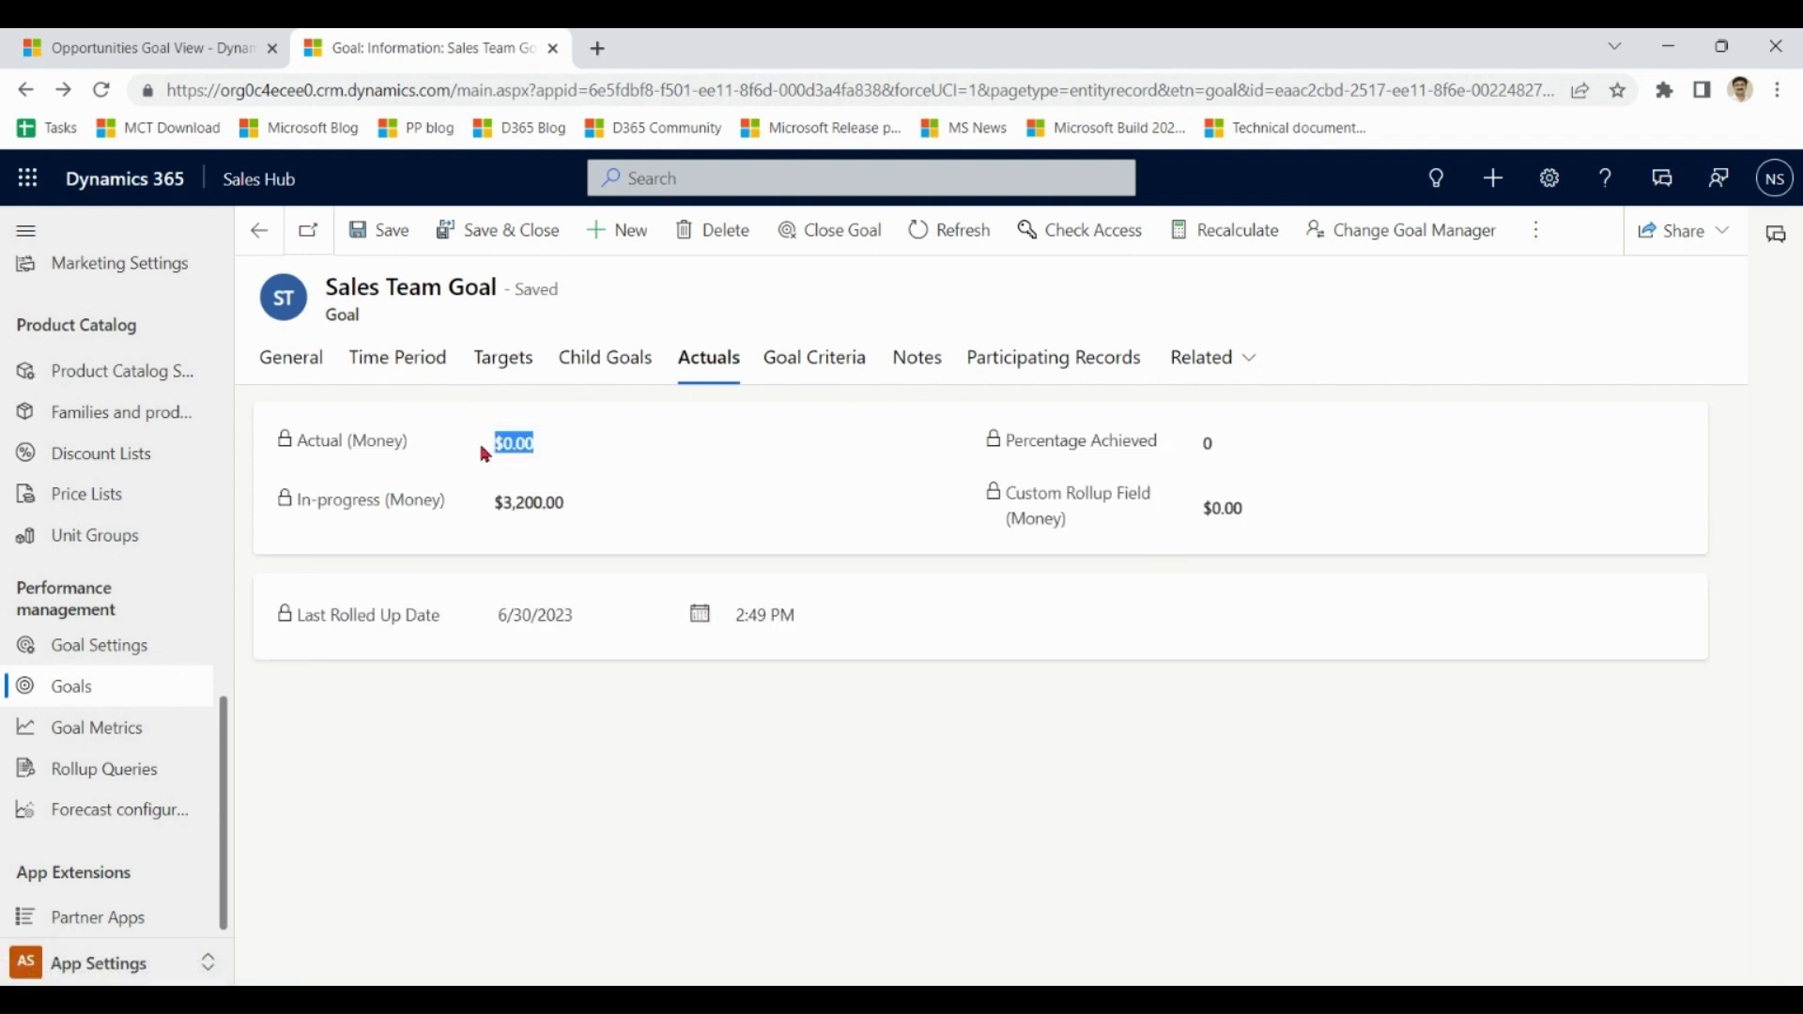
left_click_drag(575, 502, 485, 510)
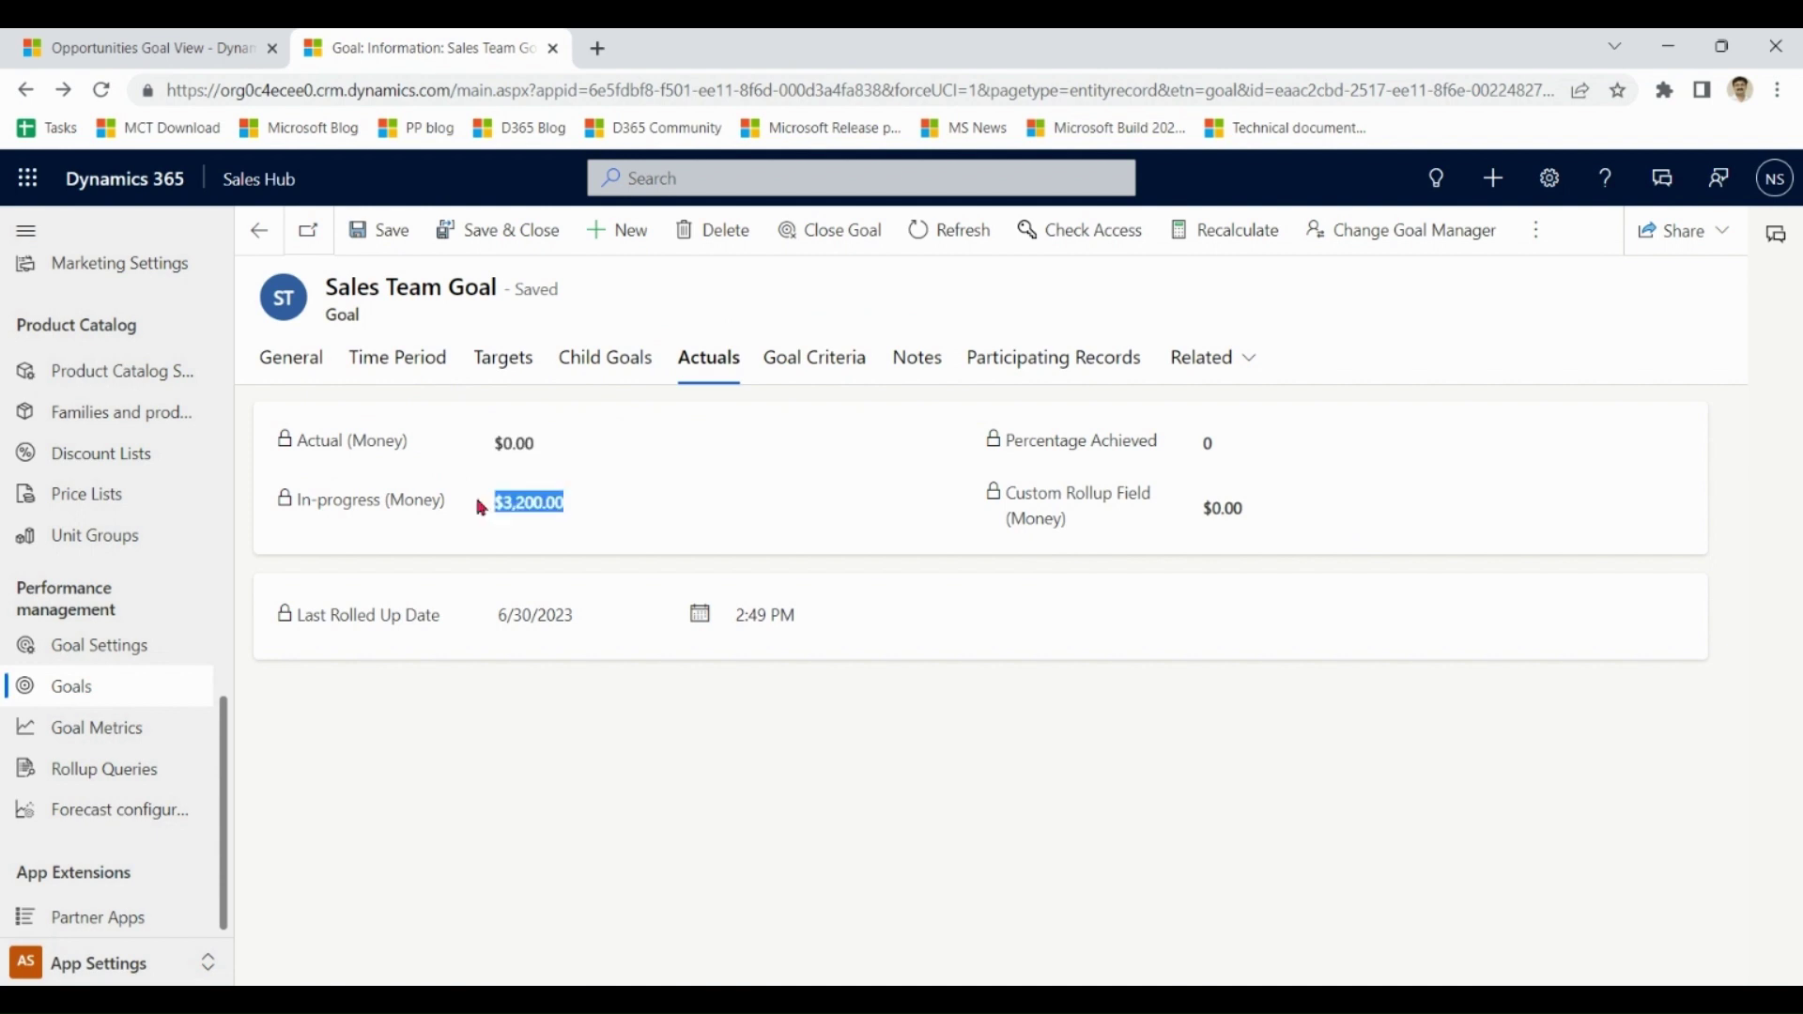
- Close opportunity OP4 as won at $500.00
left_click(155, 52)
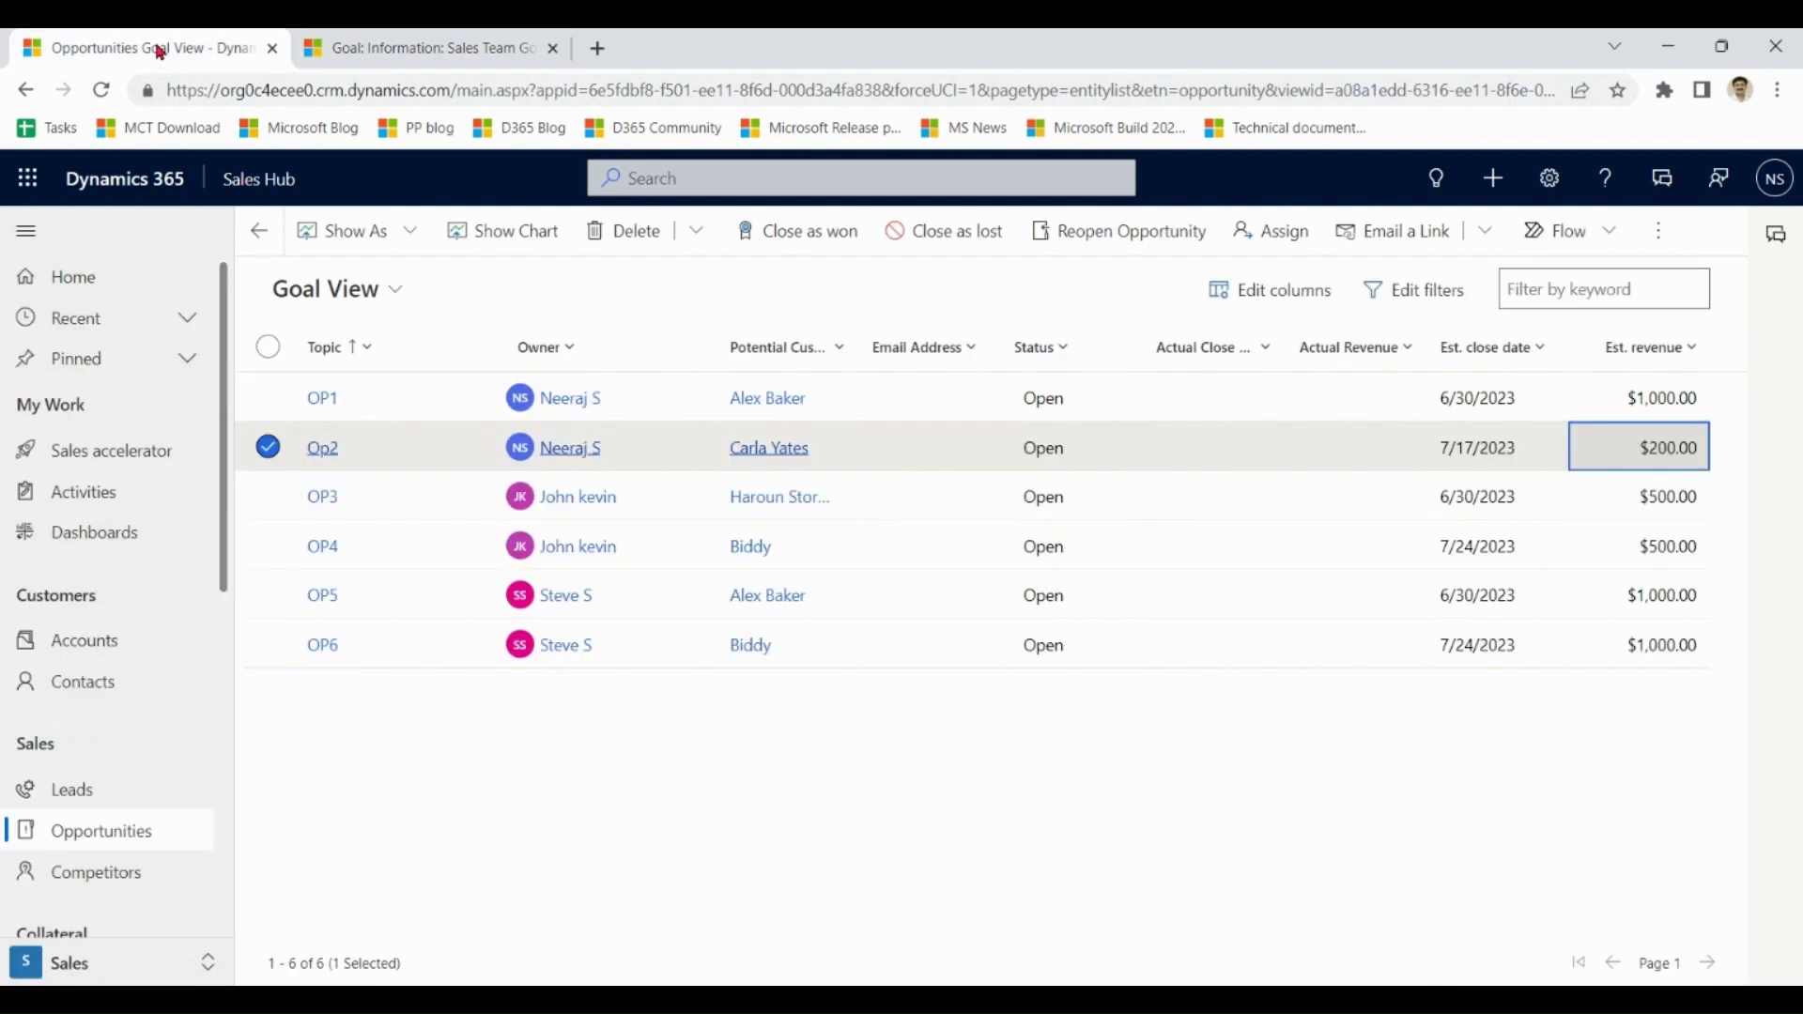
left_click(269, 448)
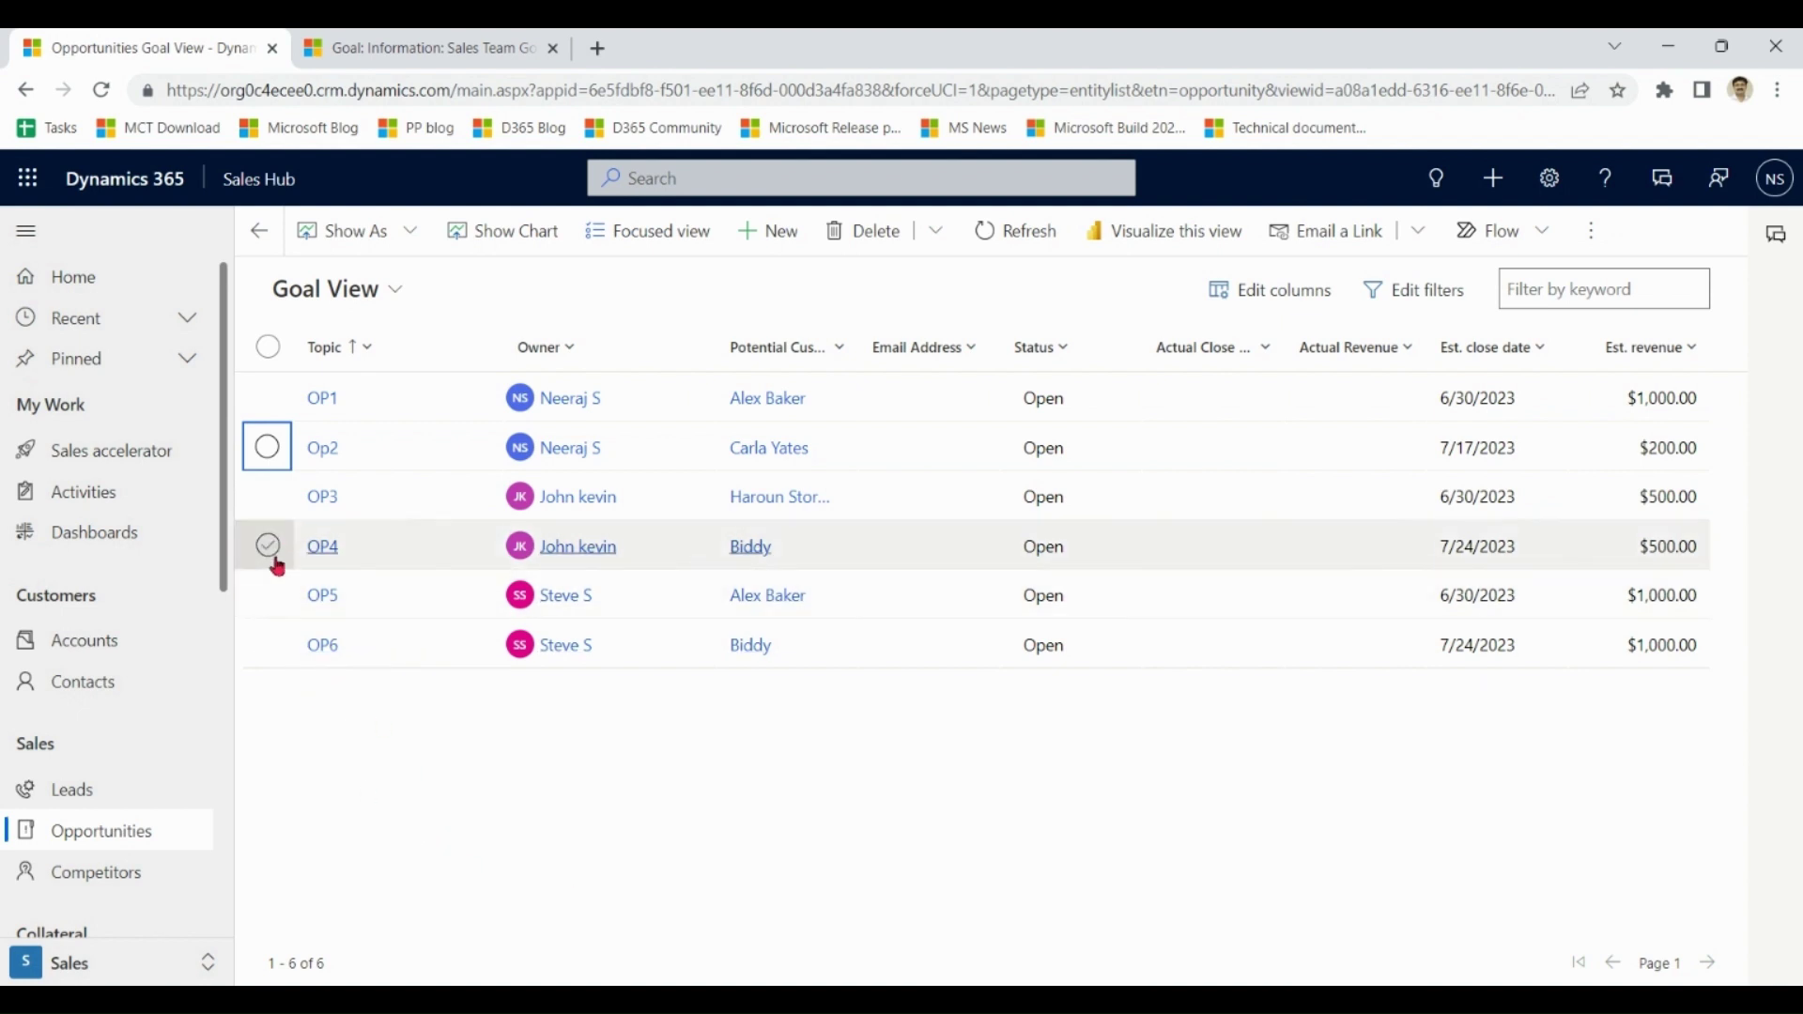
double_click(418, 559)
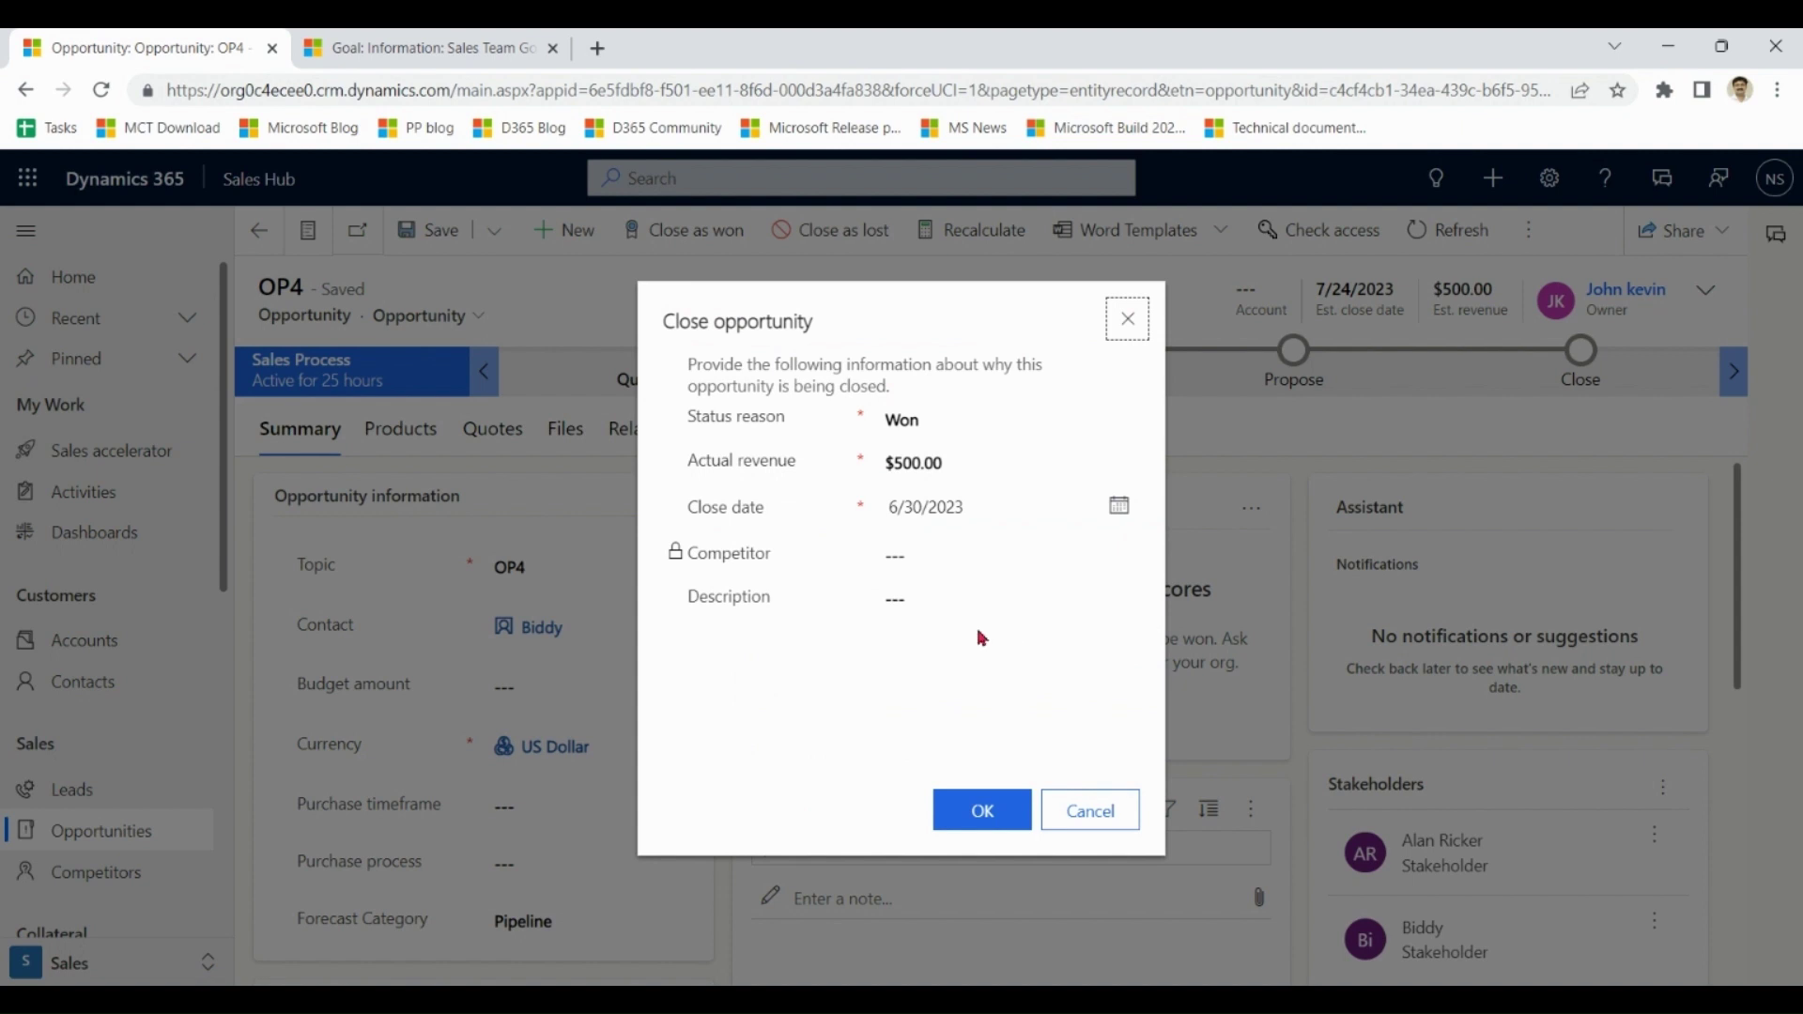
left_click(988, 813)
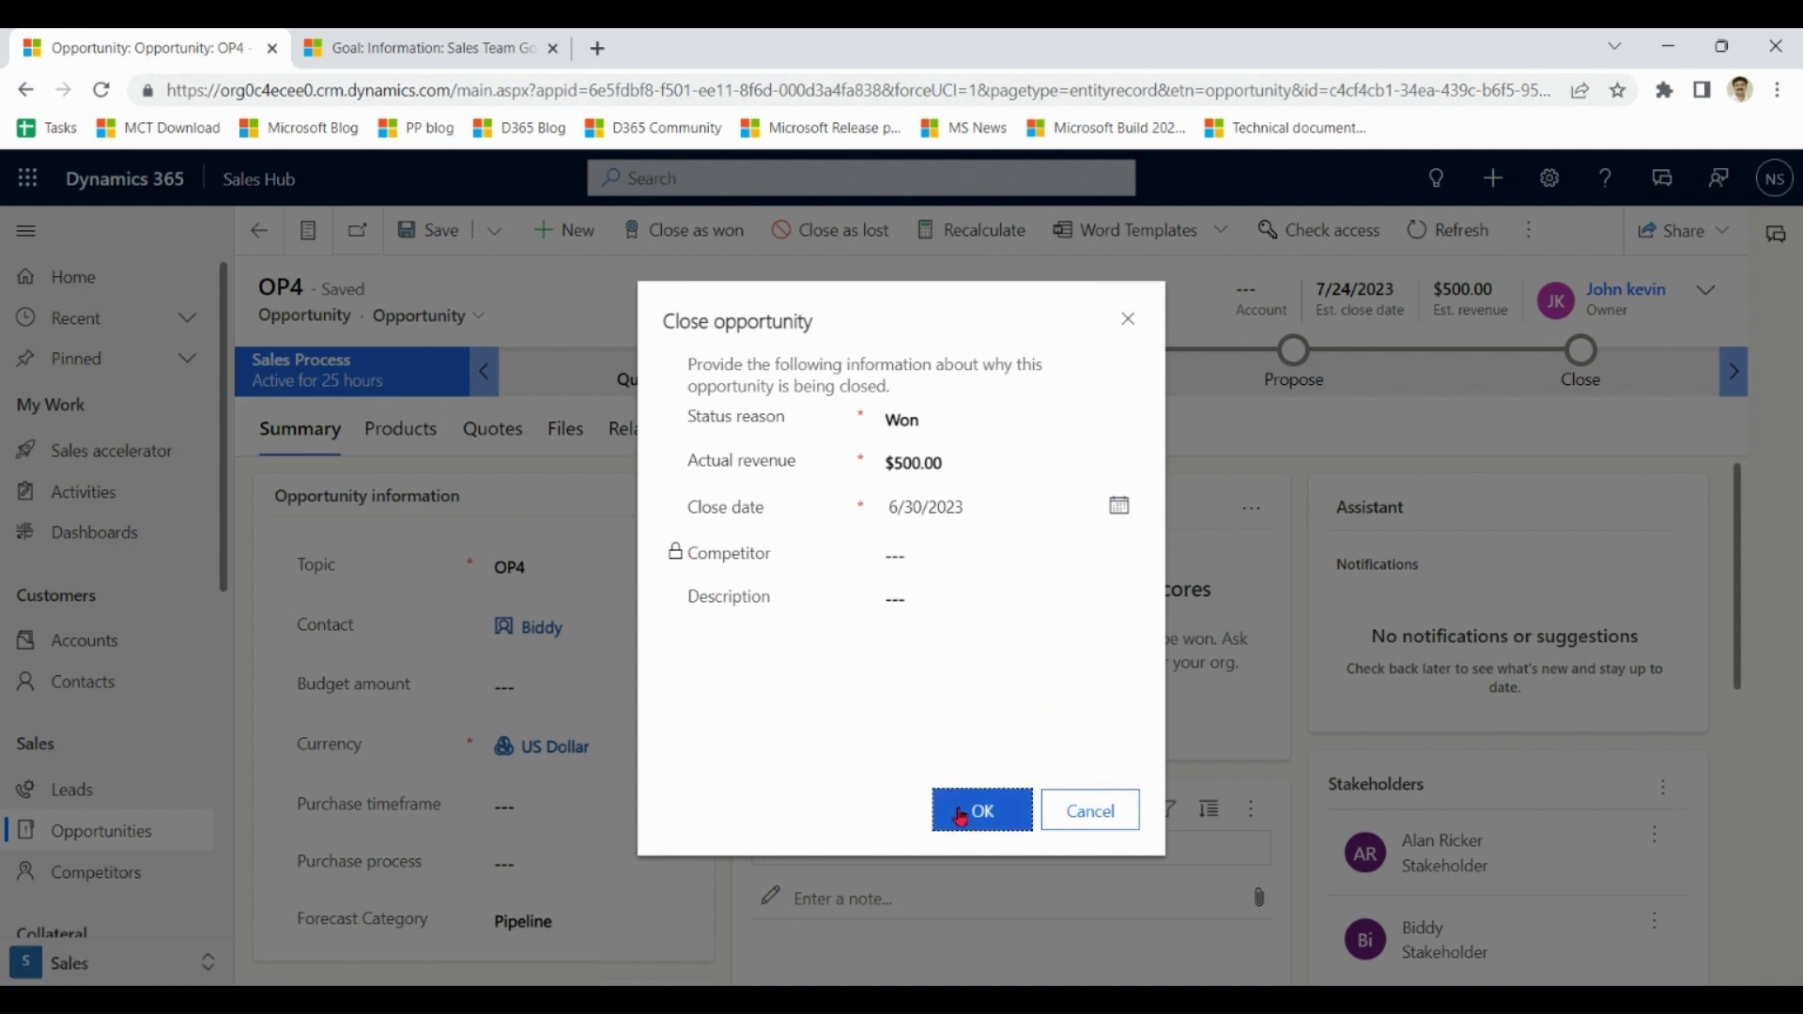
left_click(985, 819)
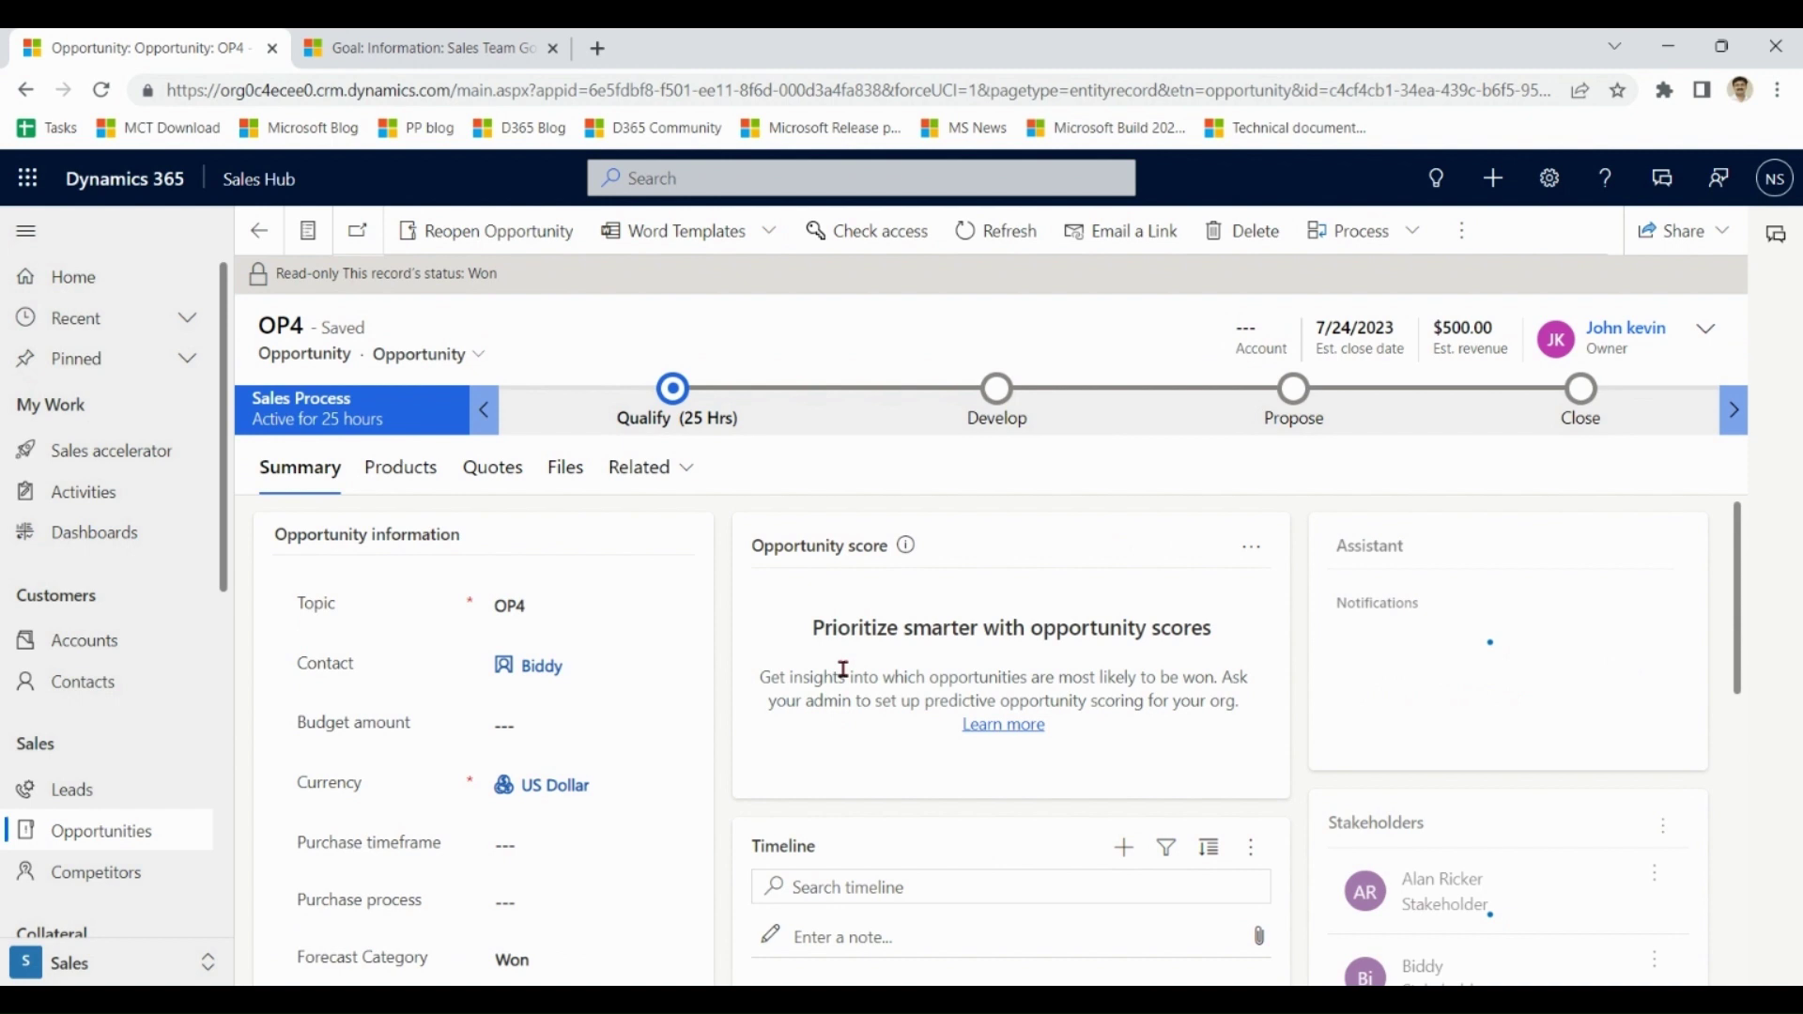
left_click(259, 232)
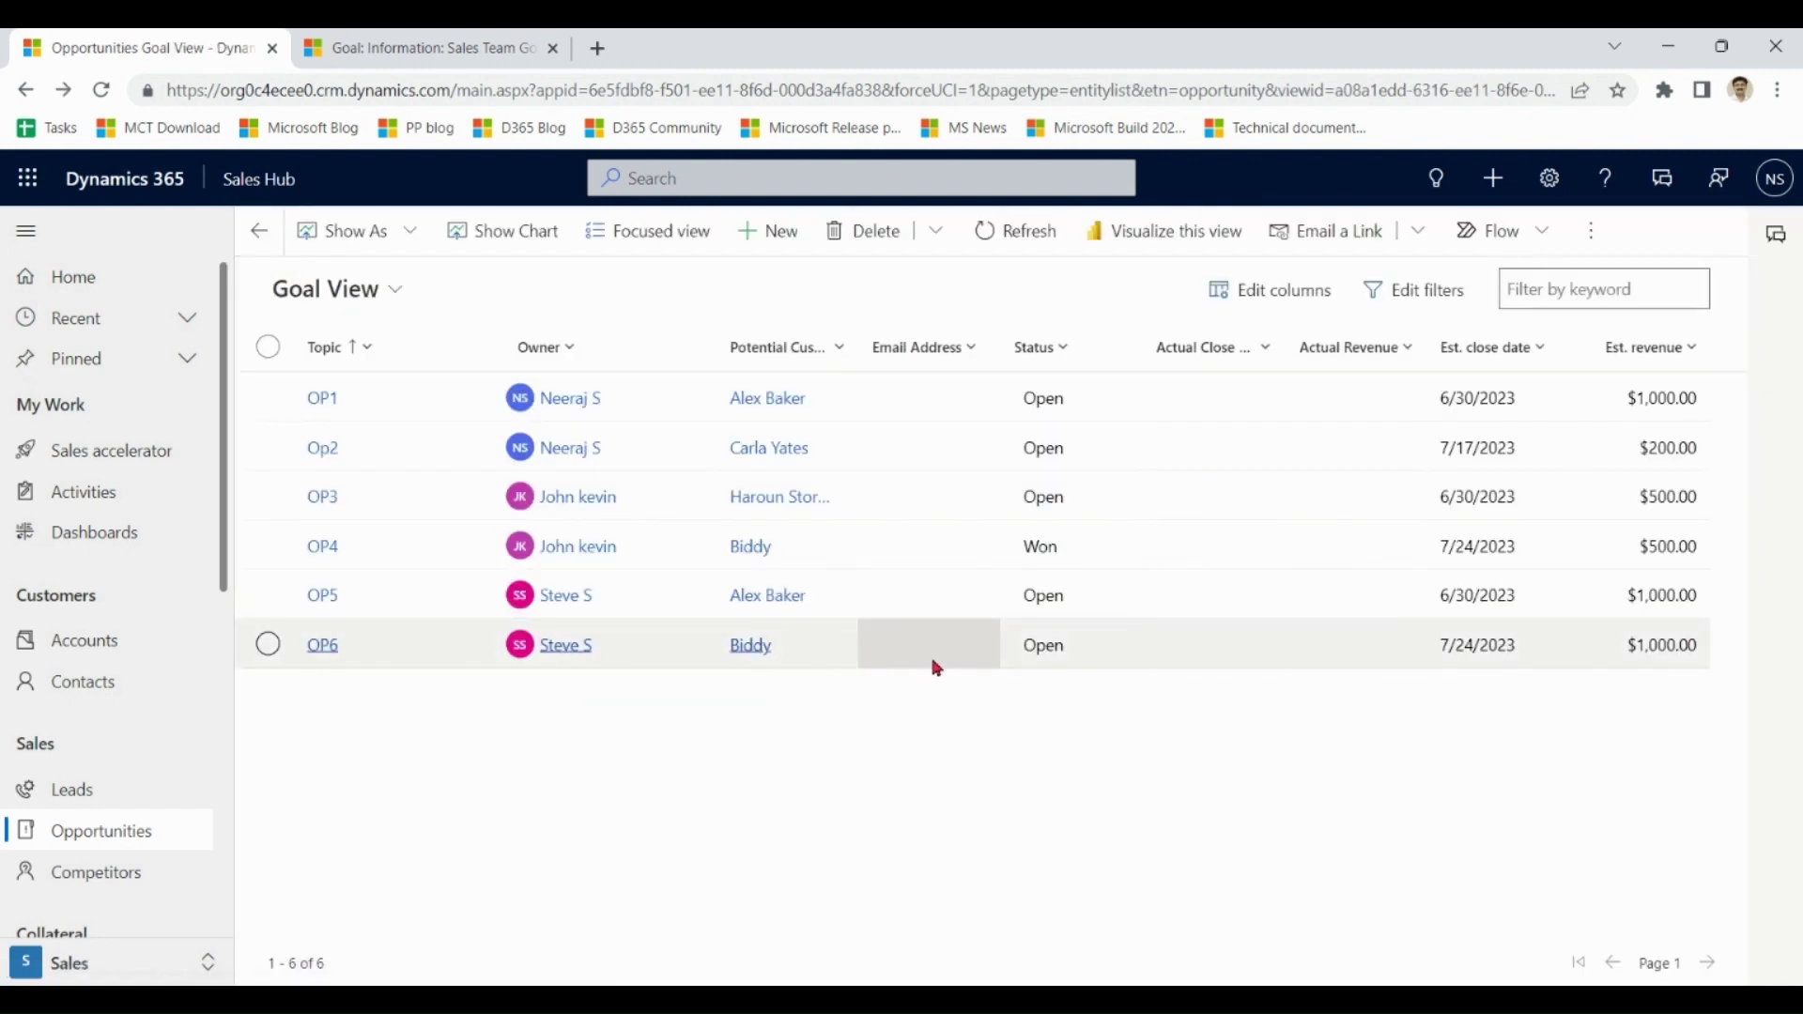
- Close opportunity OP6 as won and return to the Goal View list
double_click(1212, 652)
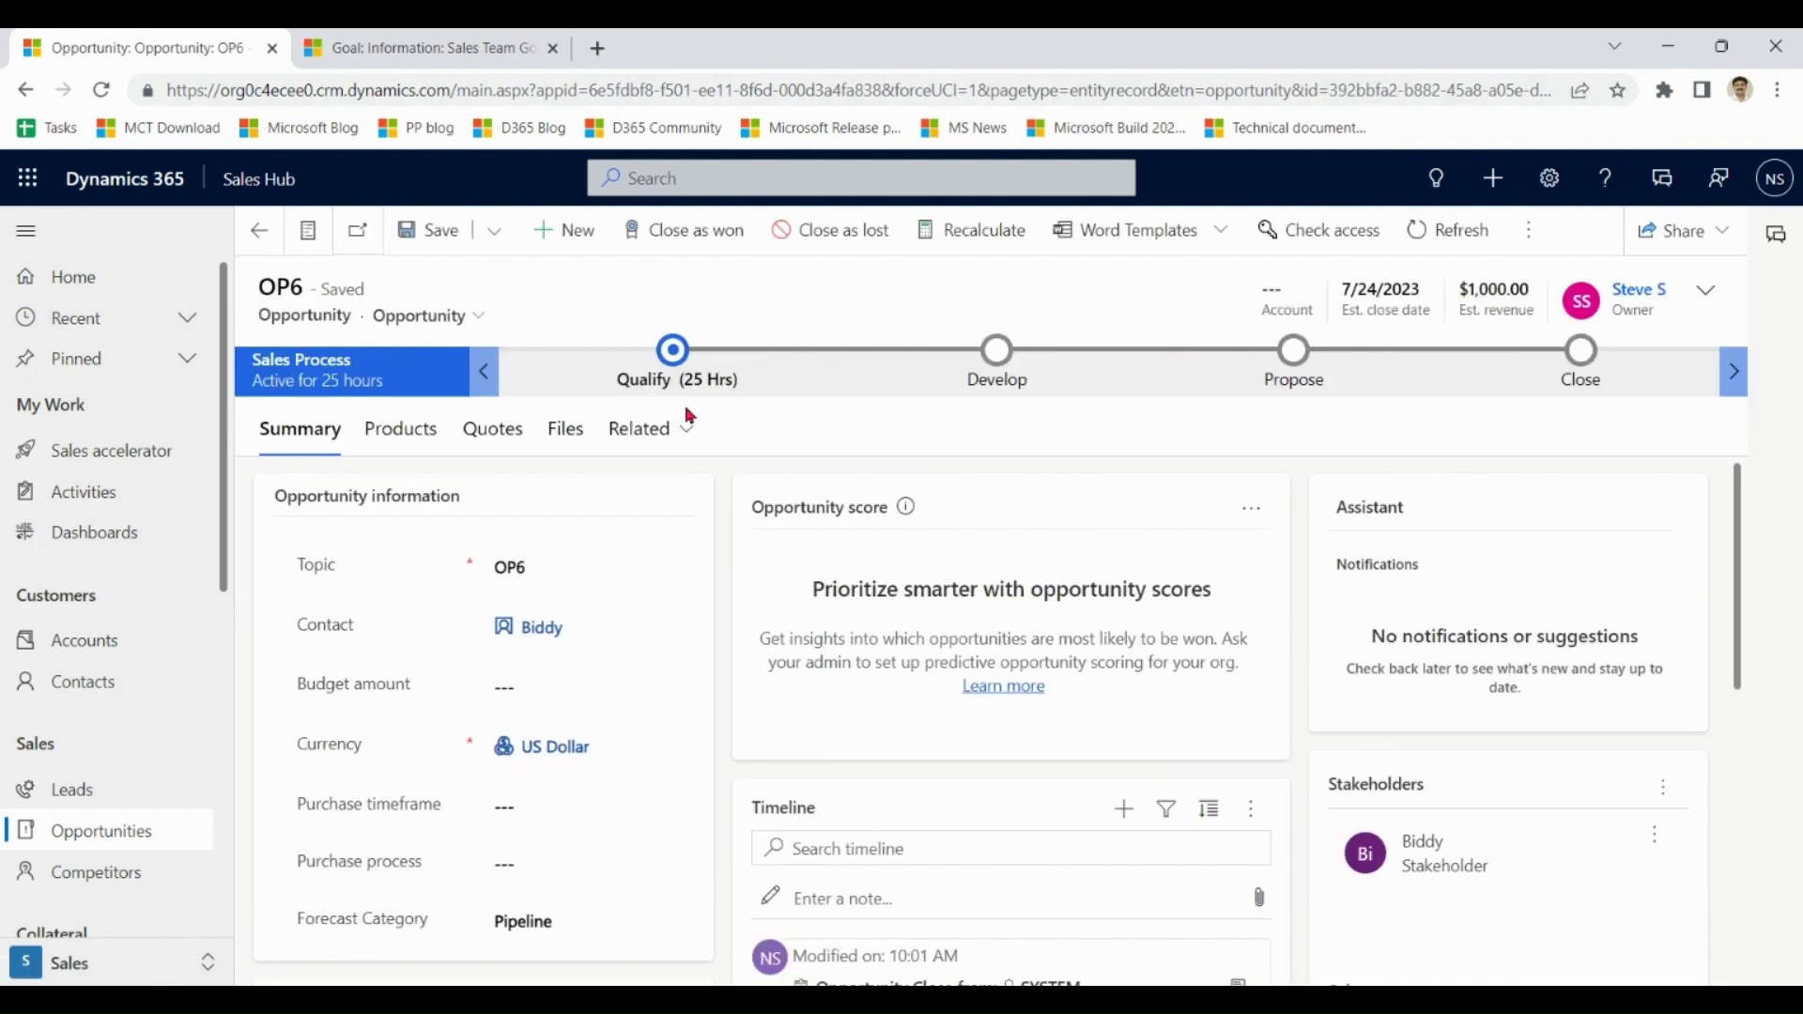
left_click(699, 245)
left_click(985, 834)
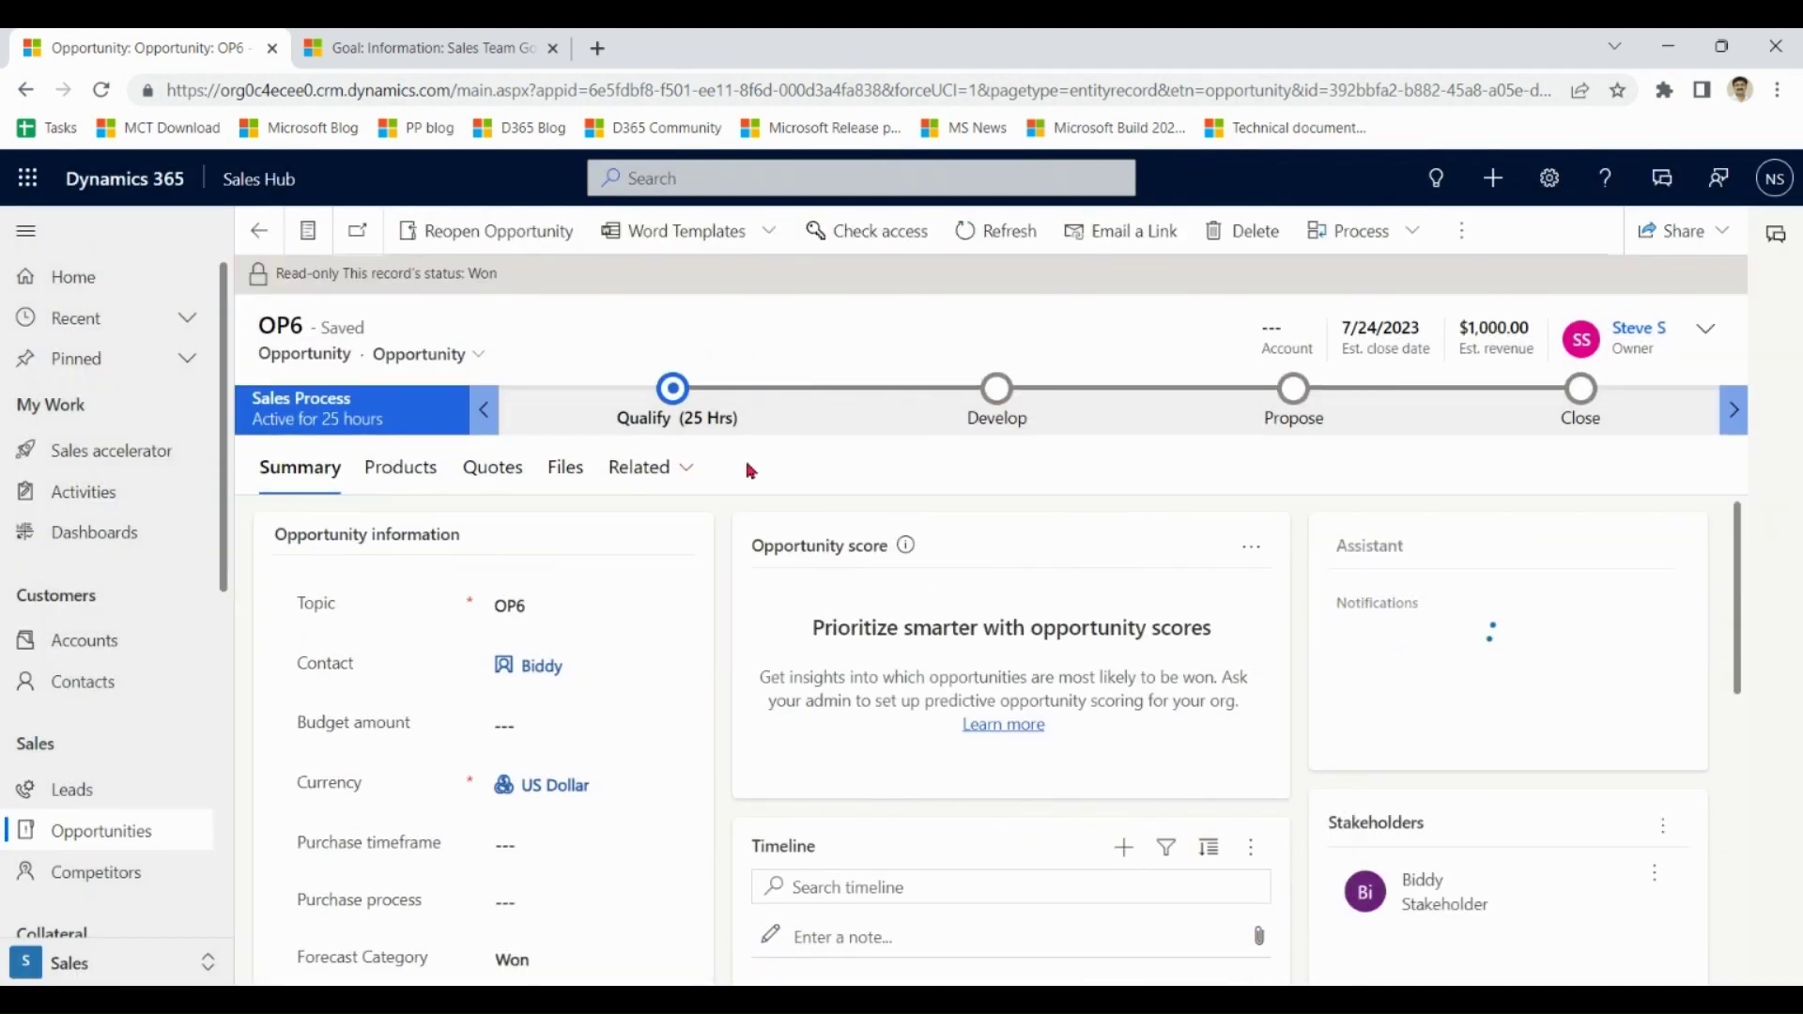
left_click(262, 235)
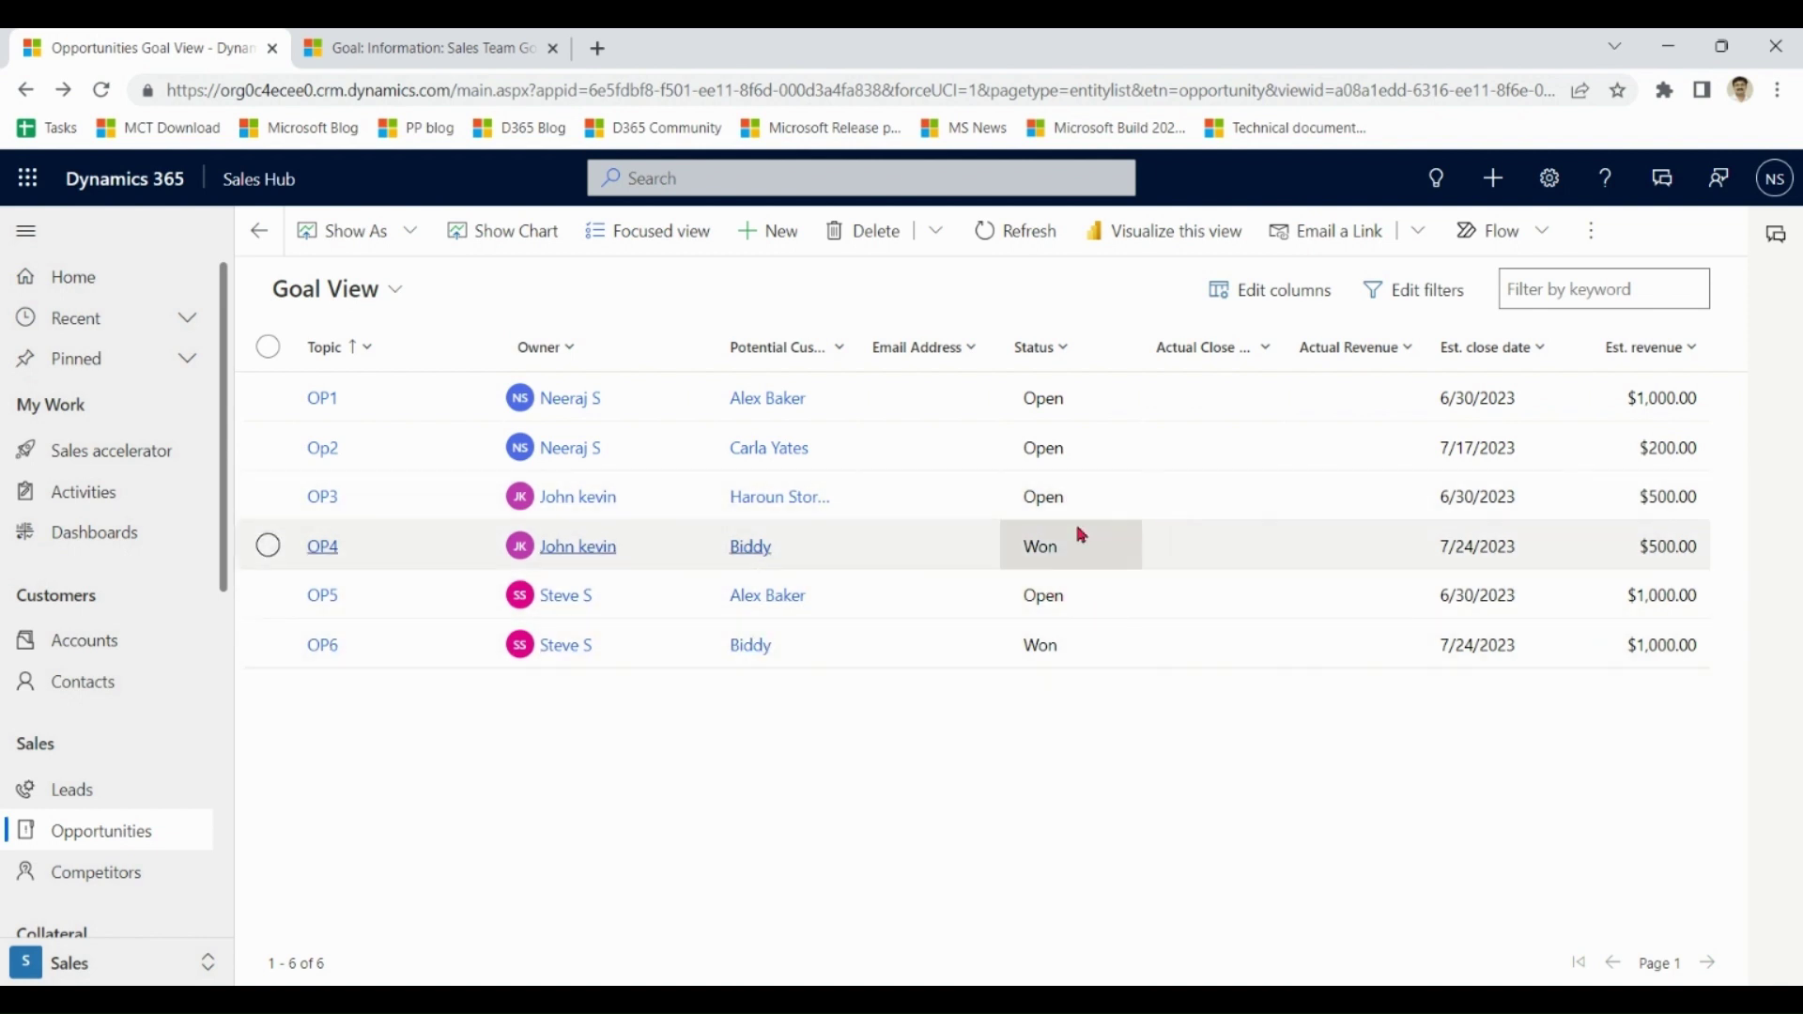
- Recalculate Sales Team Goal and refresh it to pick up the won deals
left_click(457, 53)
left_click(291, 358)
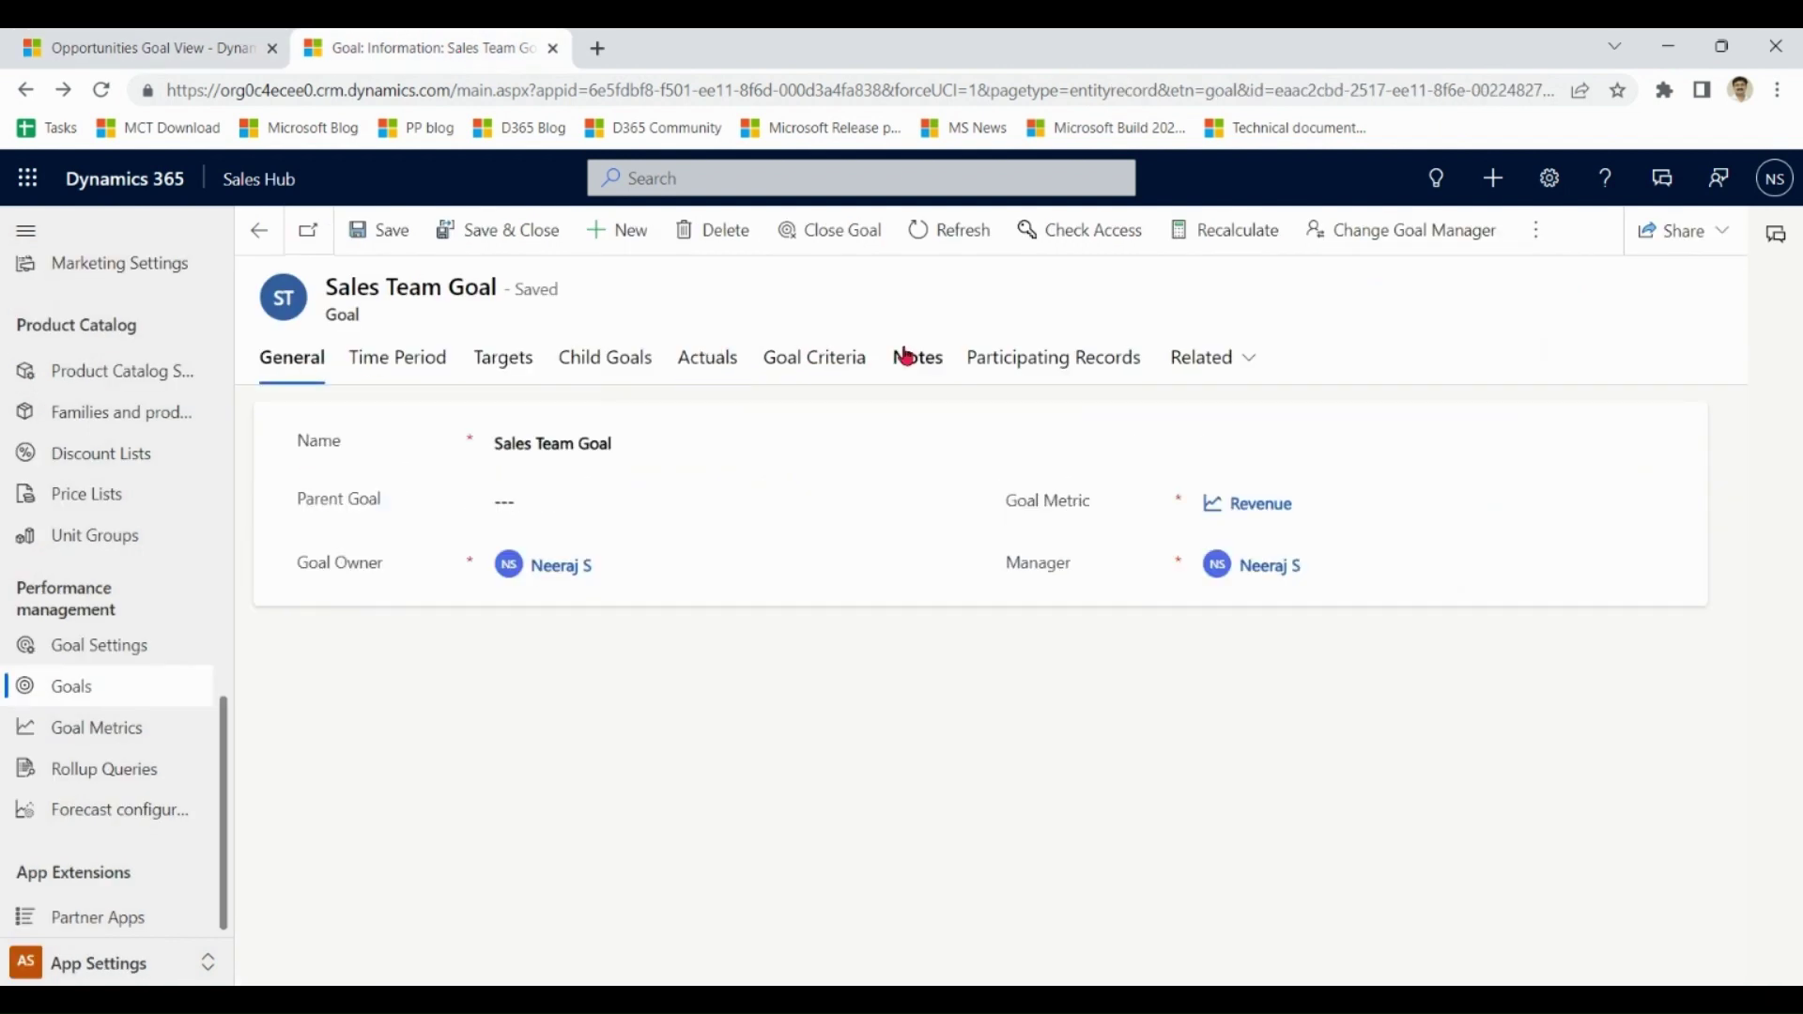
left_click(1236, 235)
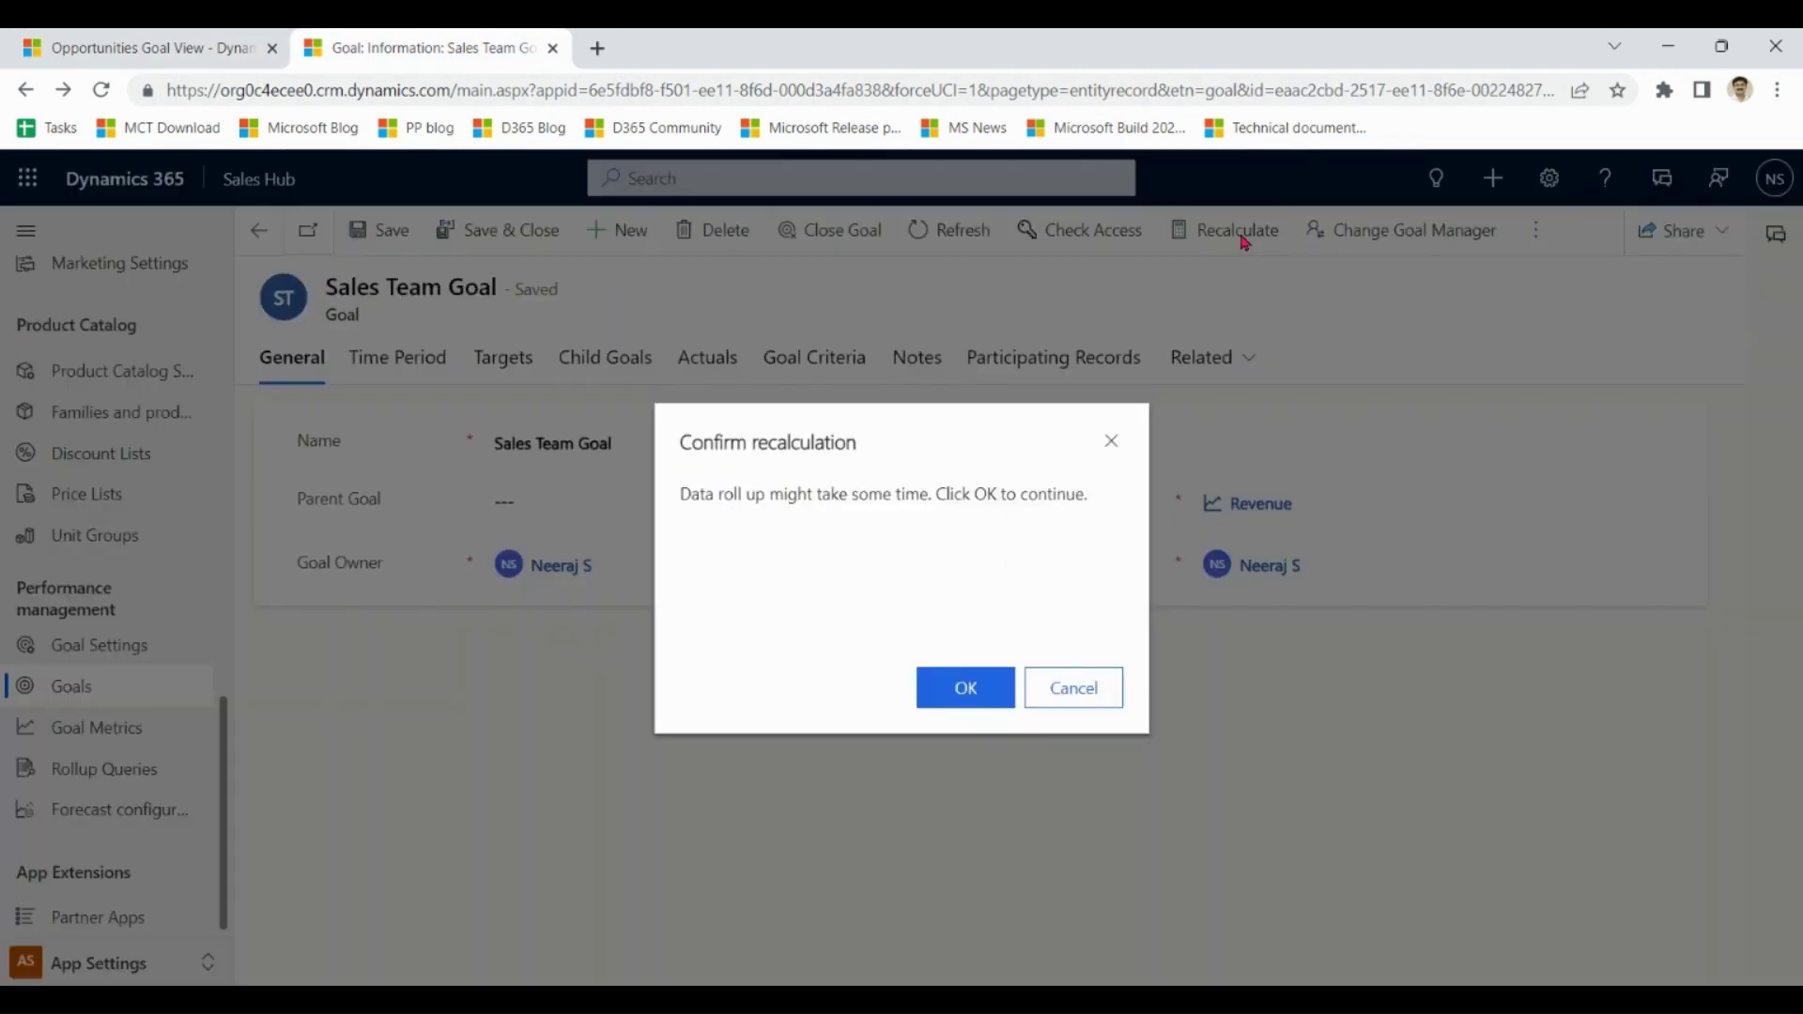
left_click(997, 692)
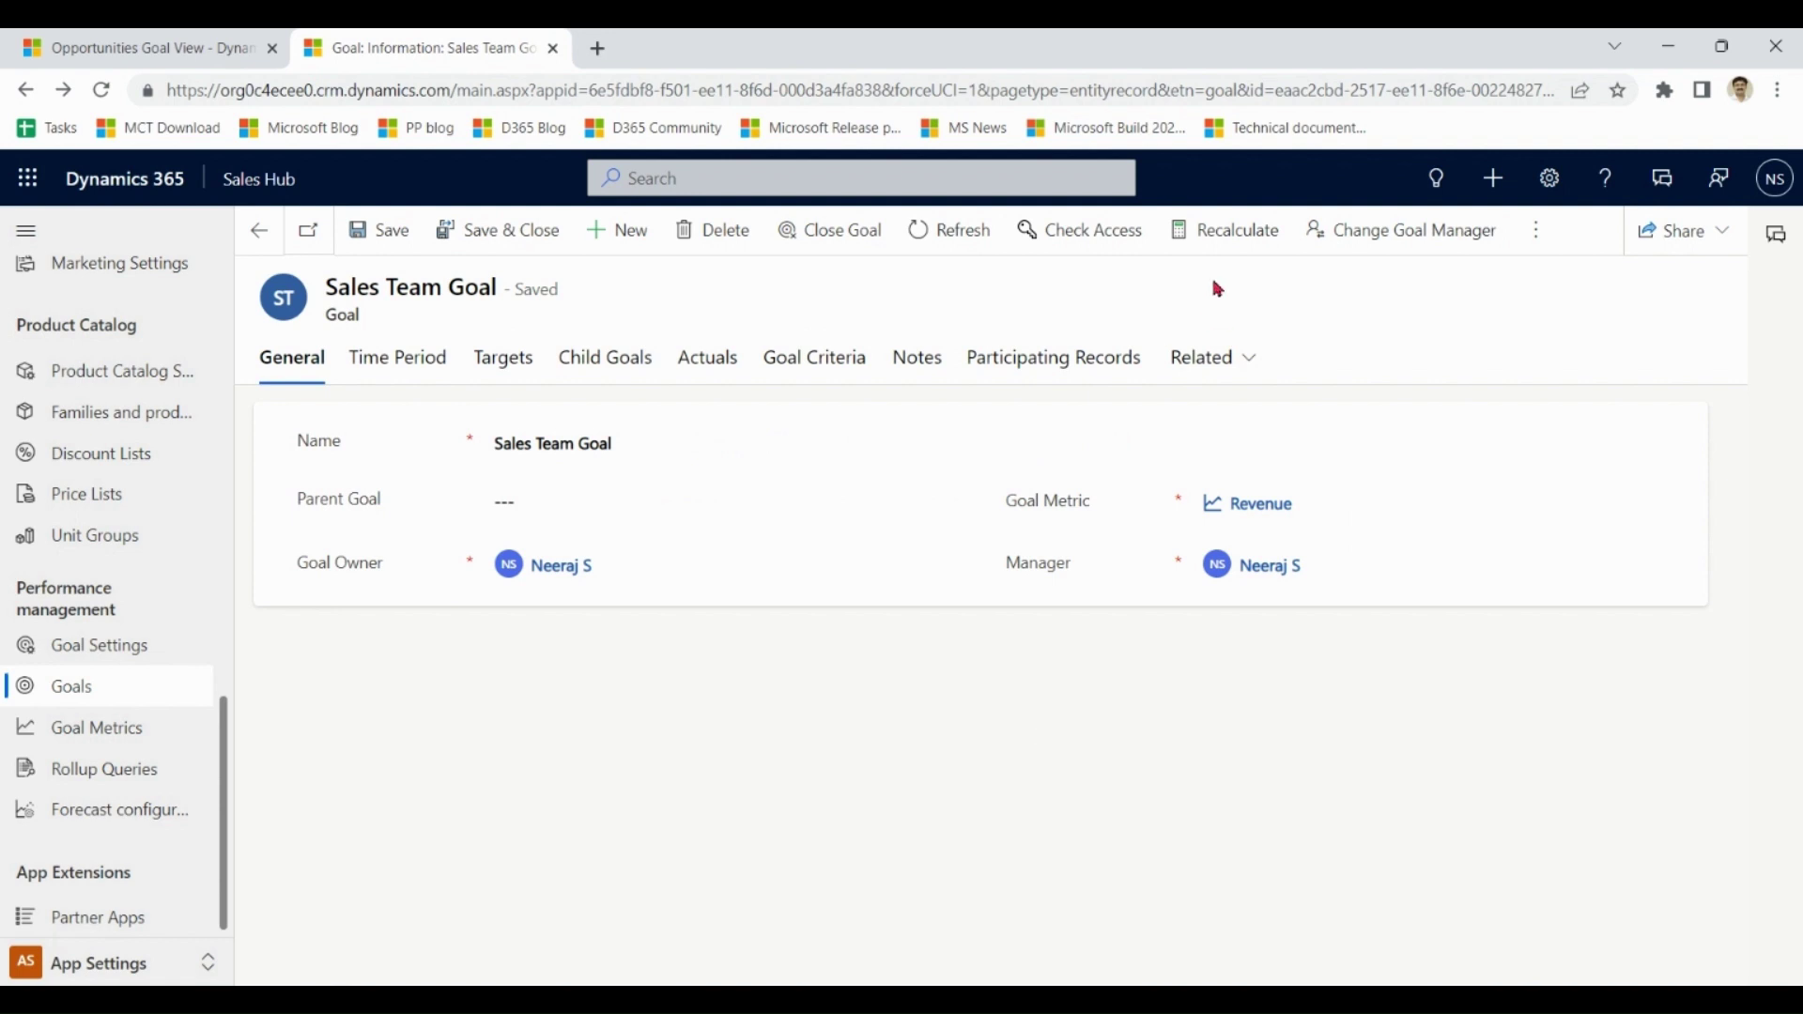
left_click(949, 230)
- Check the child goals' actuals: John Goal $500.00 (25%), Steve Goal $1,000.00 (50%)
left_click(620, 365)
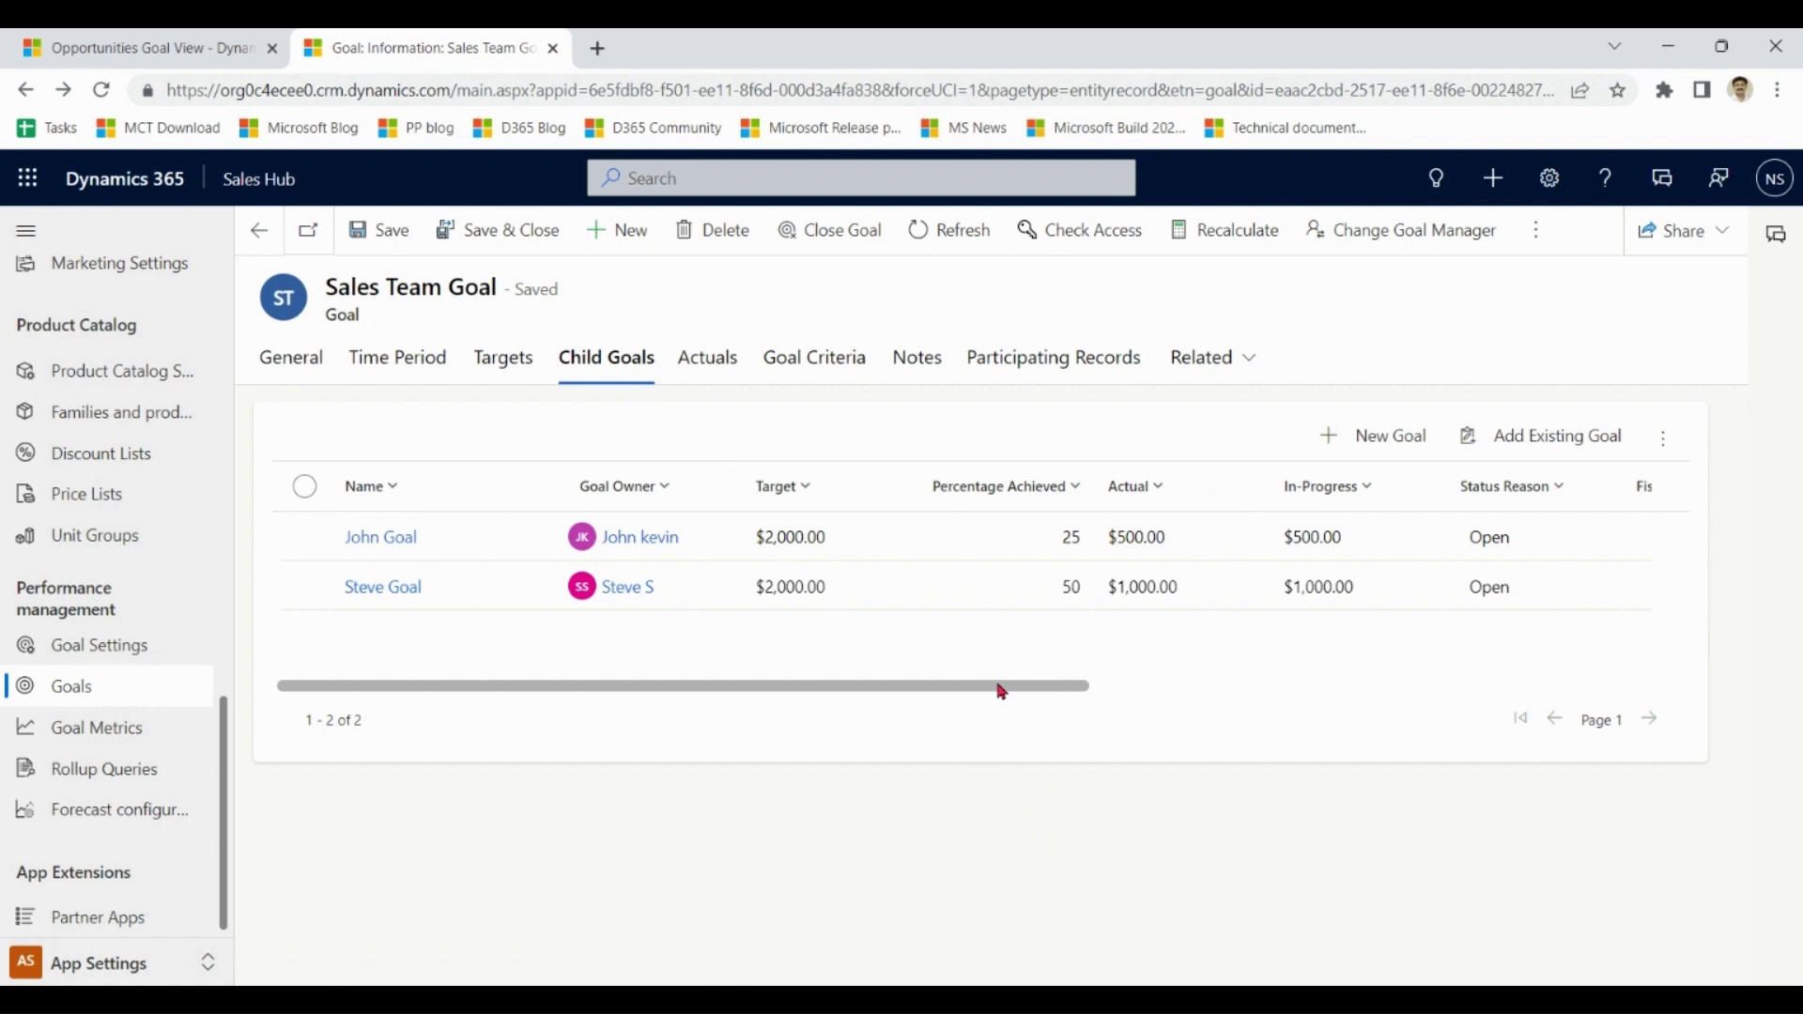
mouse_move(1002, 692)
left_mouse_down()
mouse_move(1046, 688)
mouse_move(970, 699)
left_mouse_up()
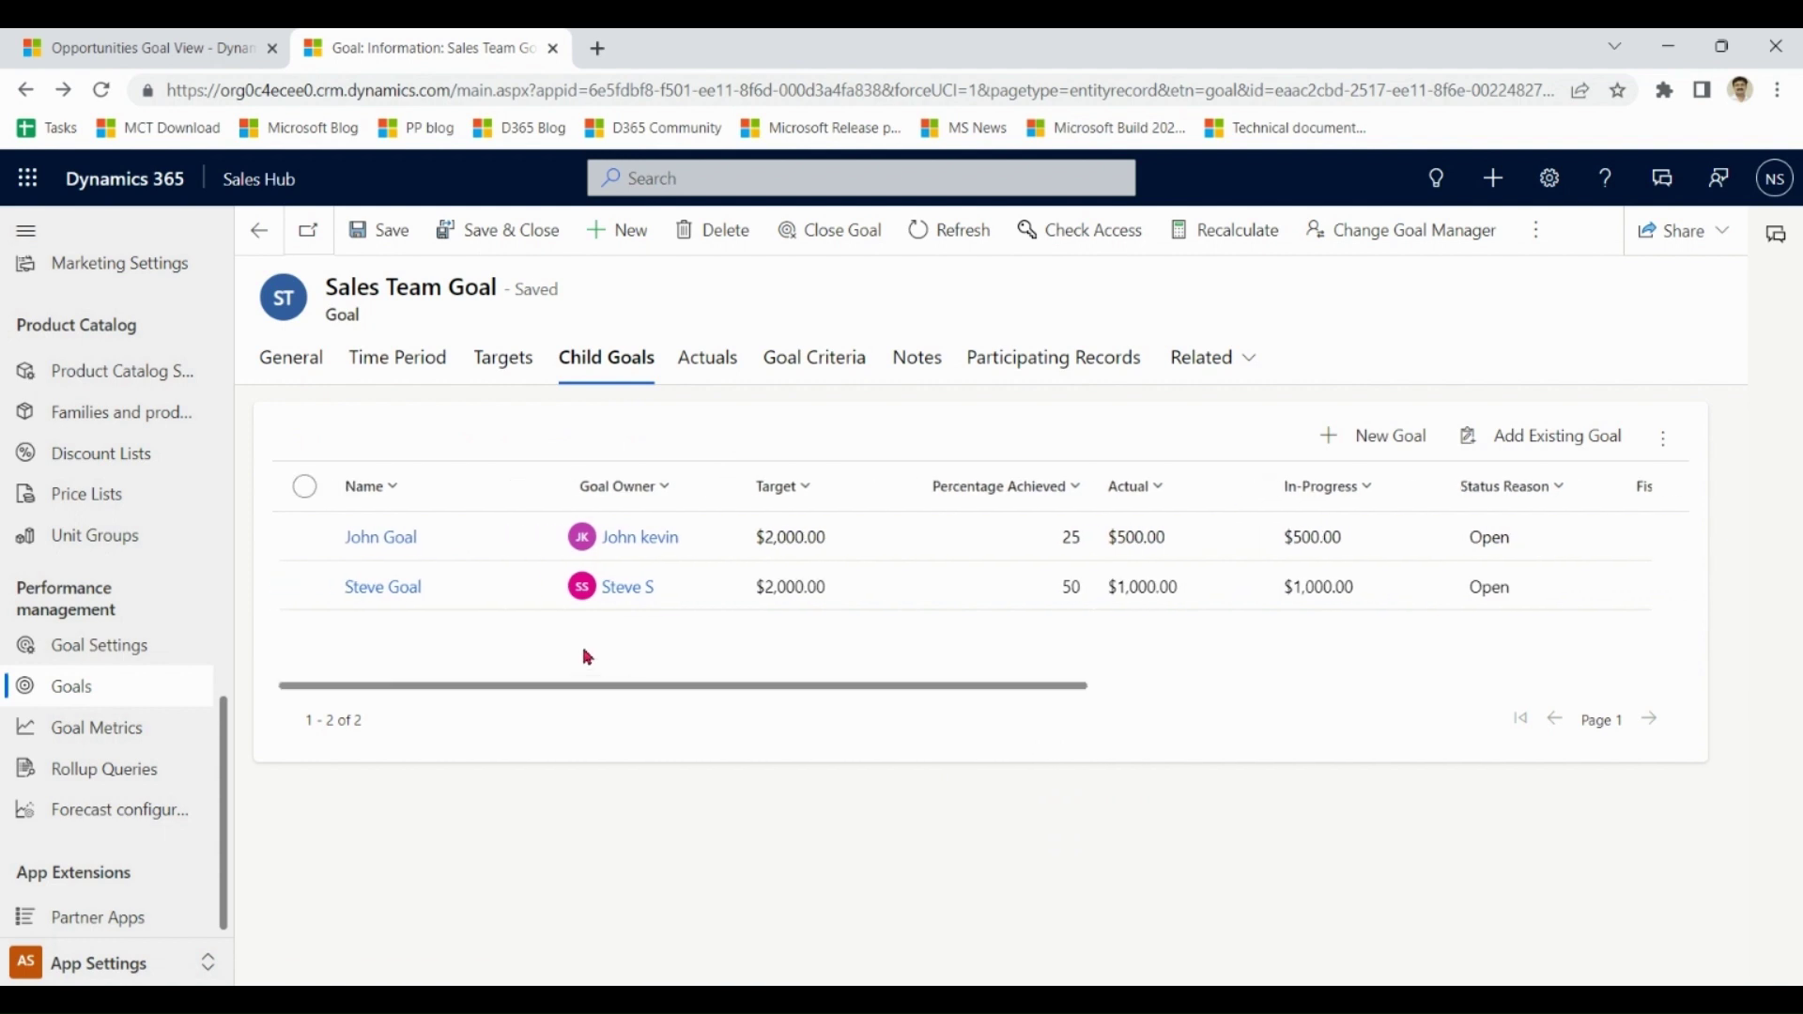
left_click_drag(768, 697, 942, 717)
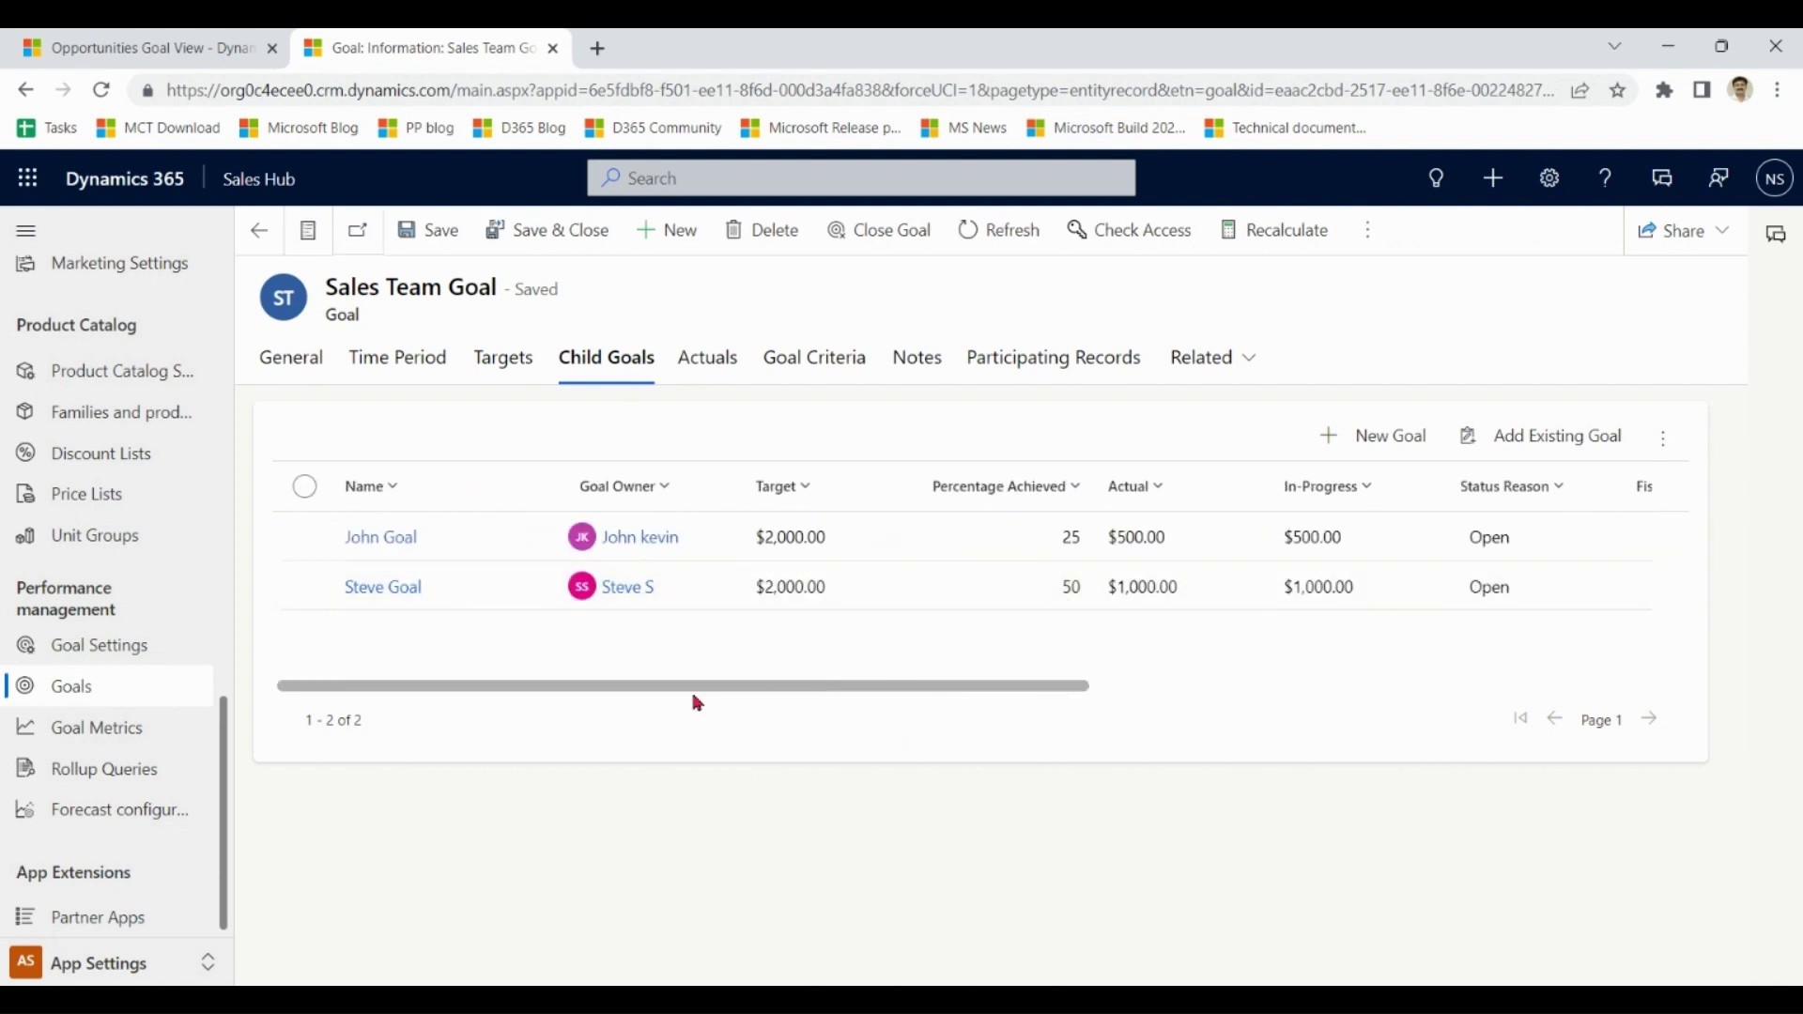
left_click(1079, 555)
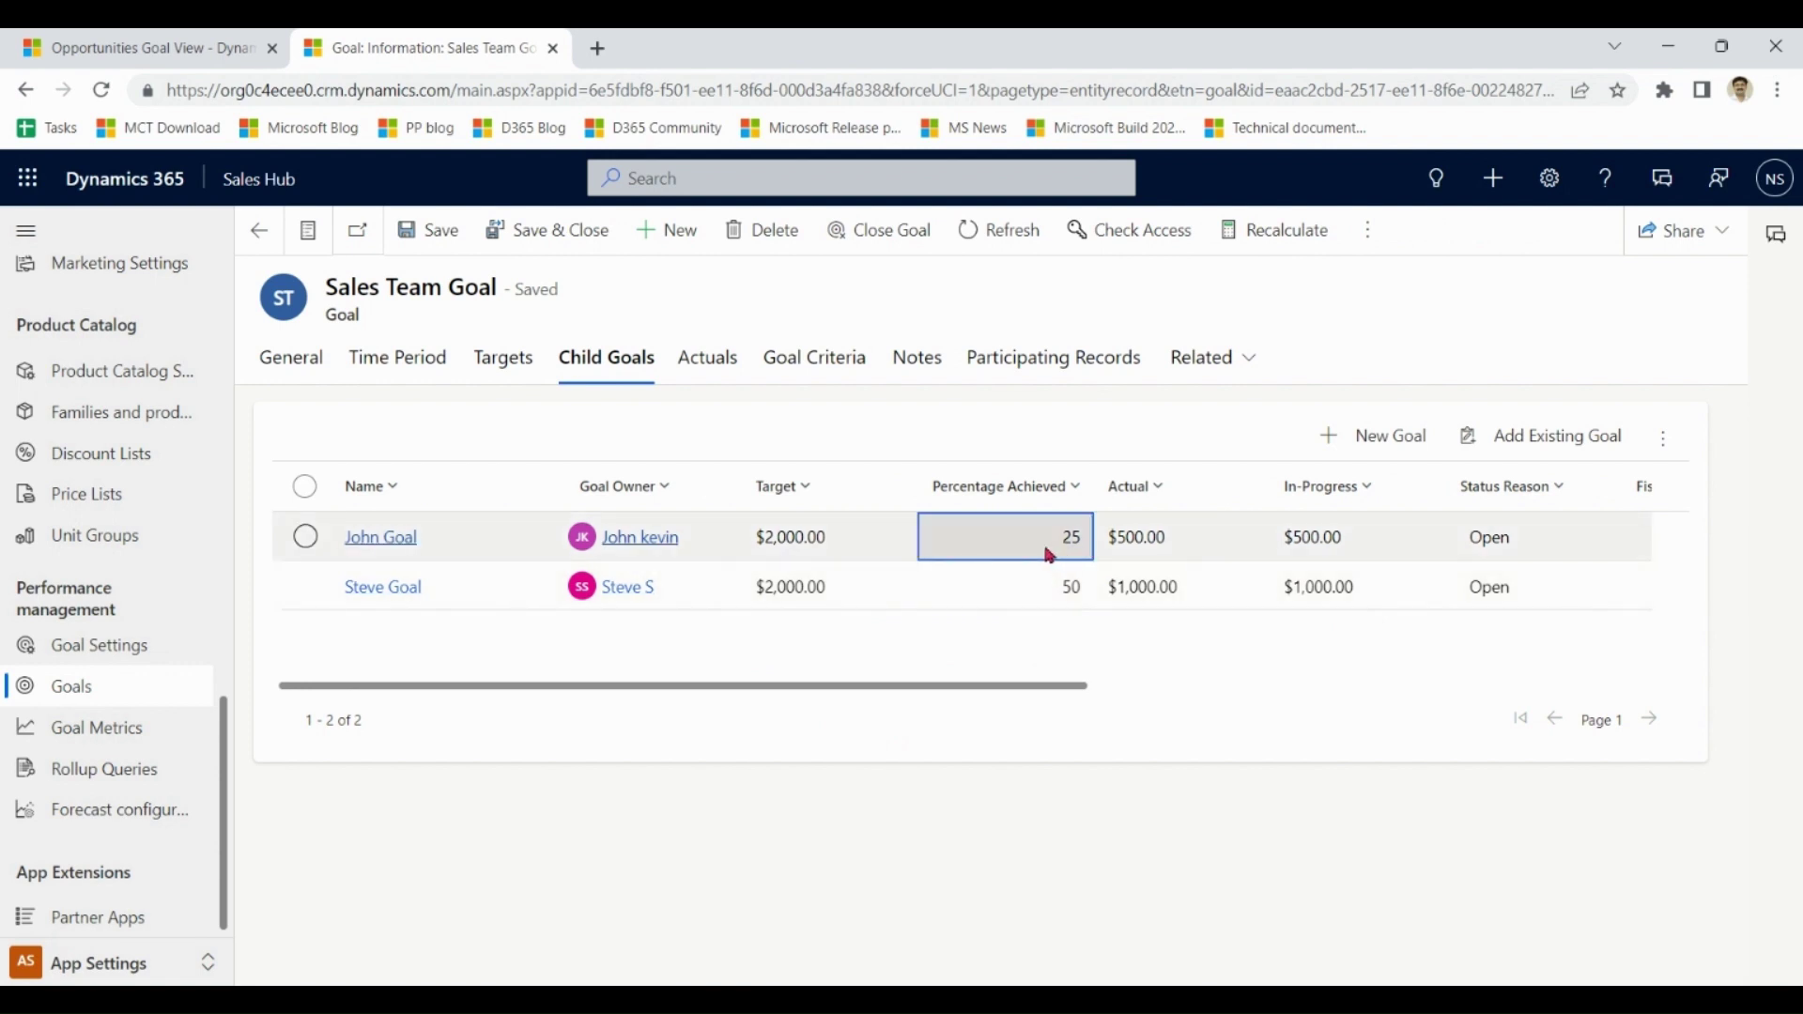
double_click(1147, 551)
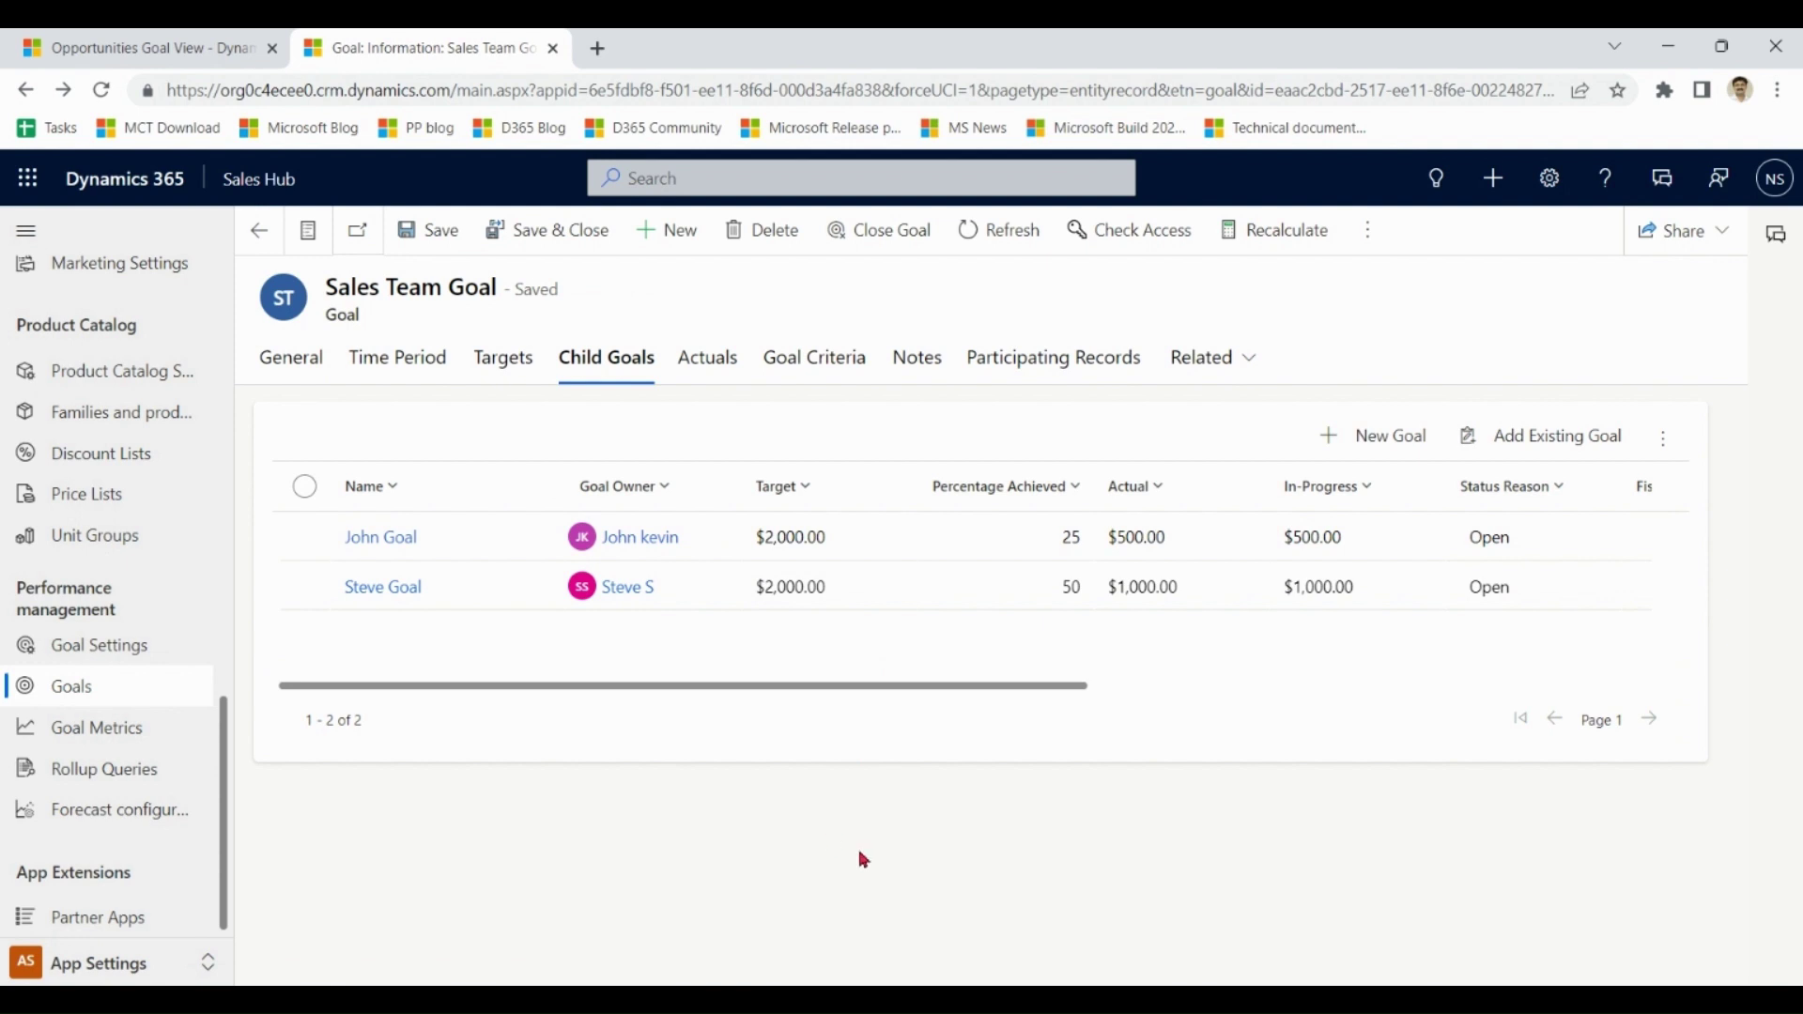
left_click(296, 370)
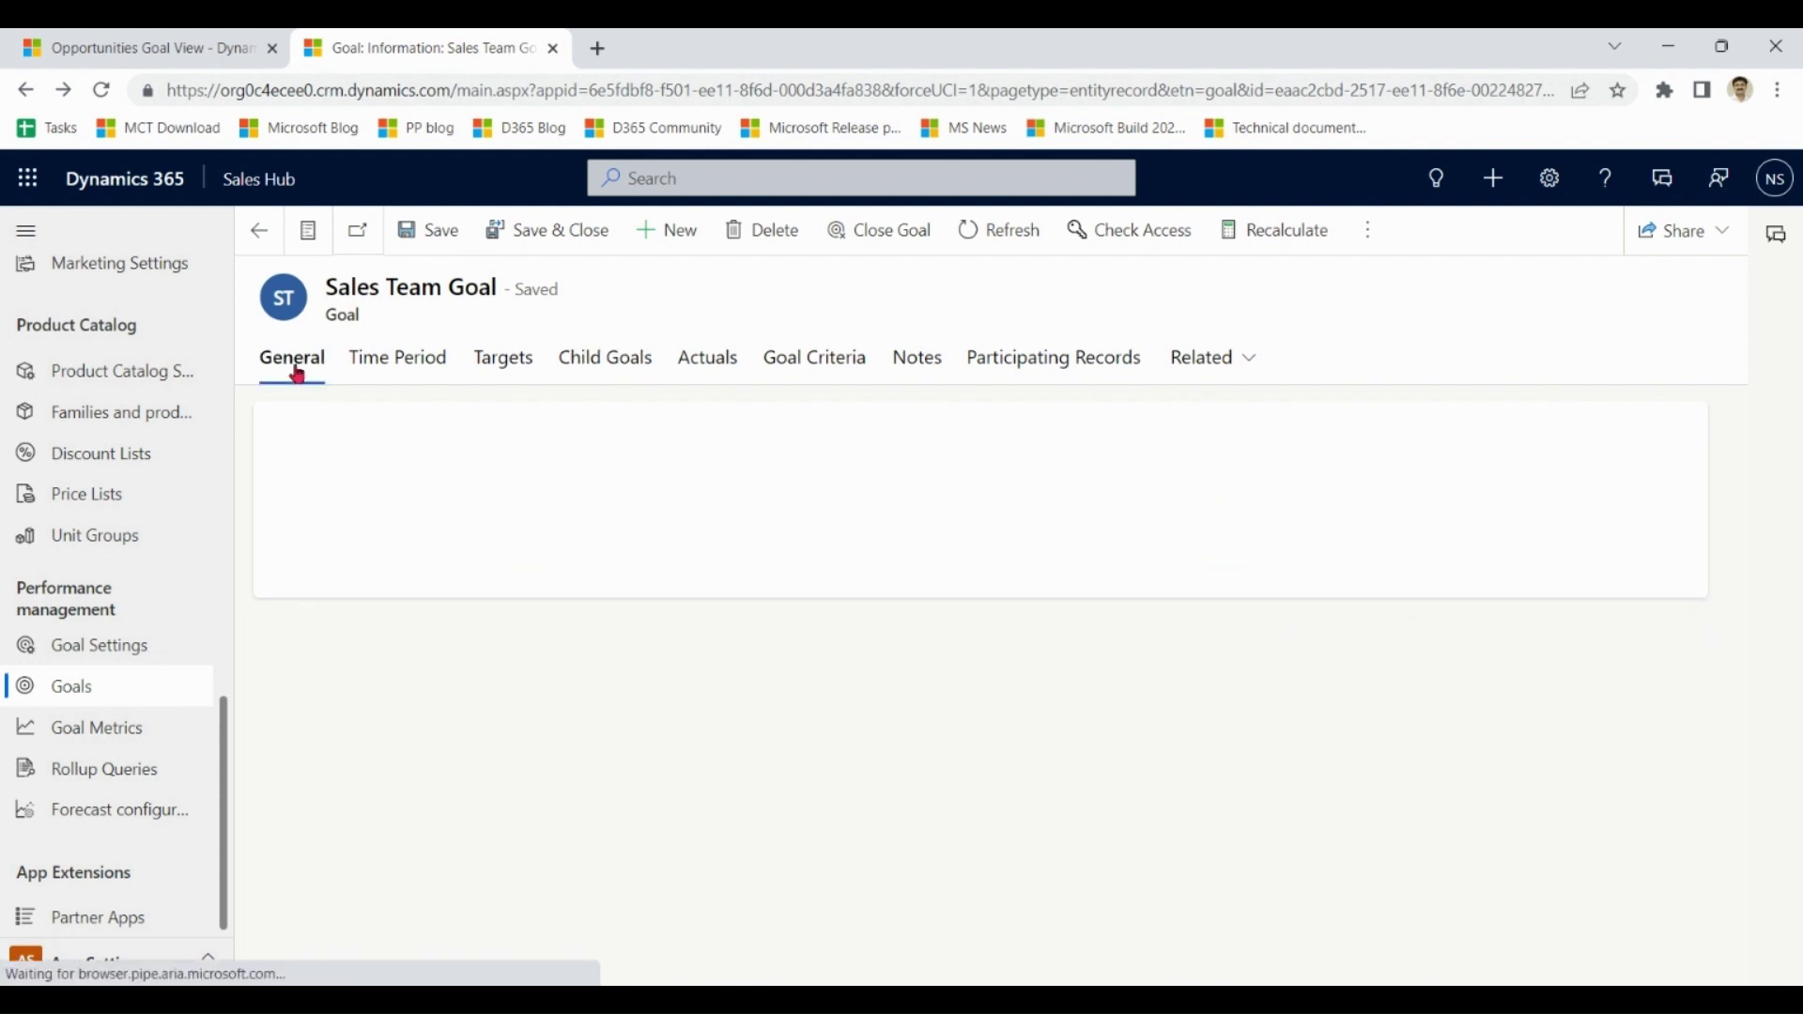
- Refresh the goal and note $1,500.00 actual and $1,700.00 in-progress amounts
left_click(1015, 228)
left_click(712, 366)
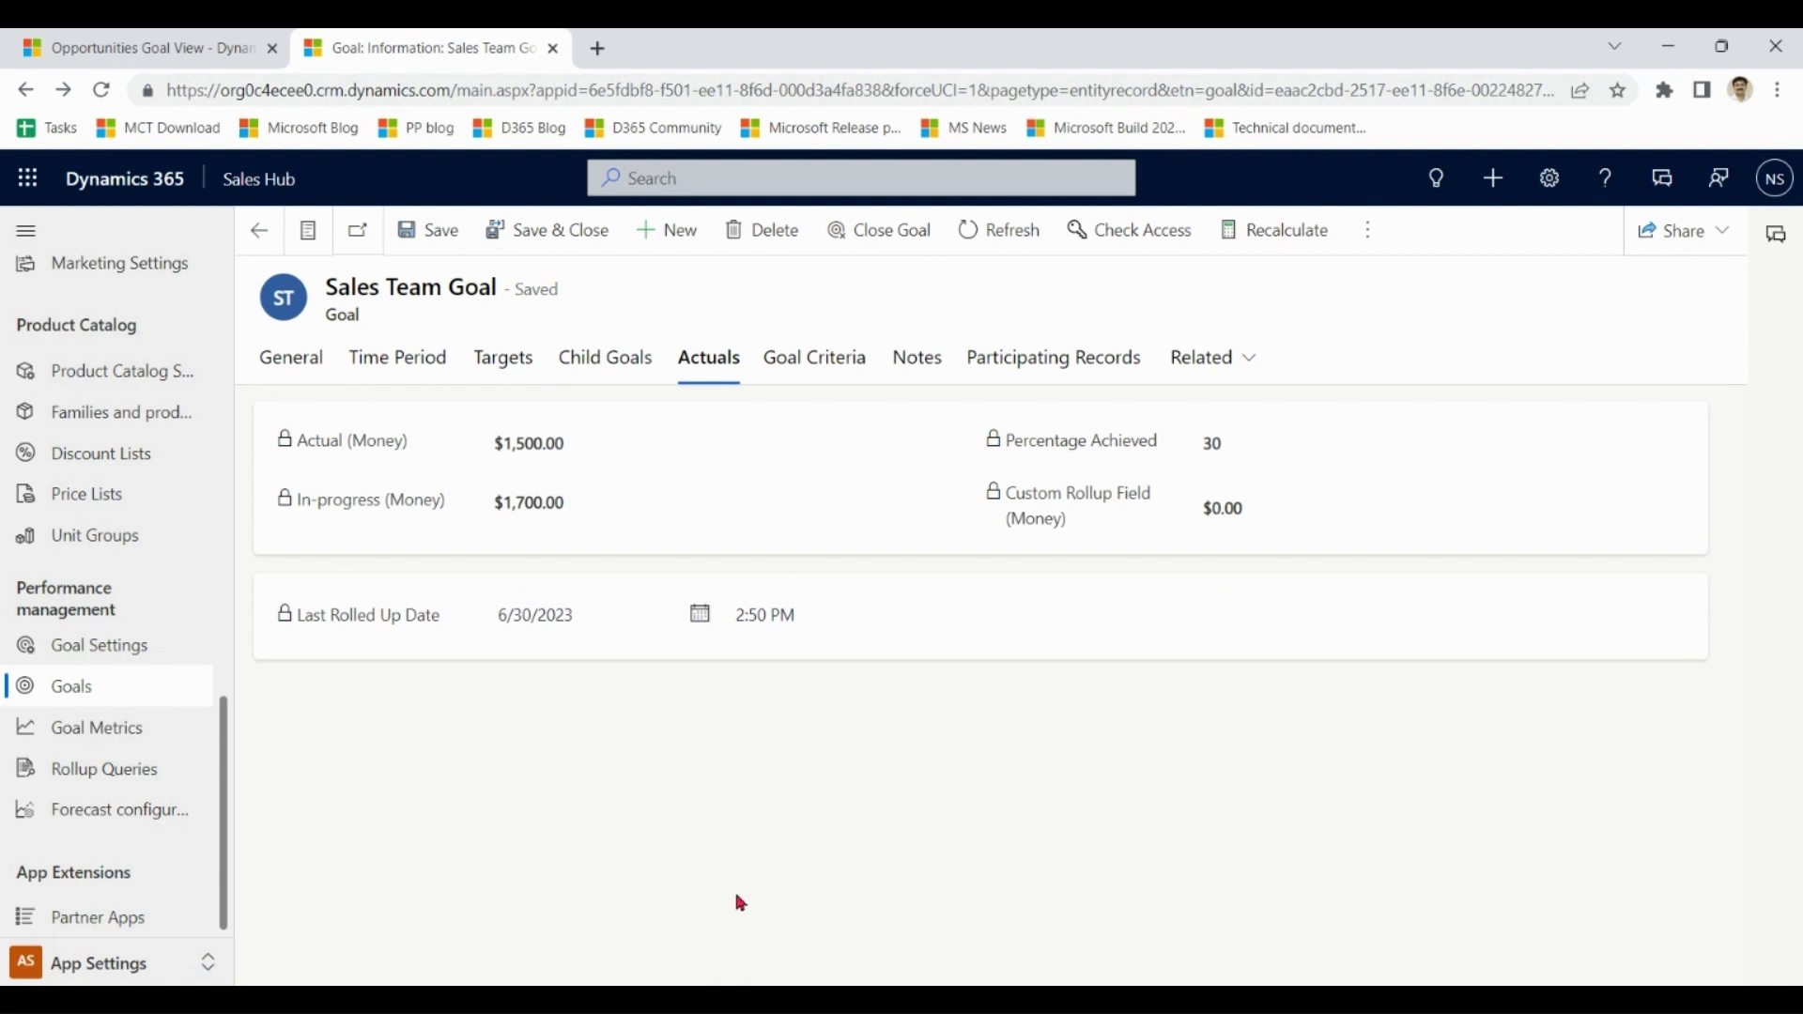
left_click_drag(586, 451, 502, 460)
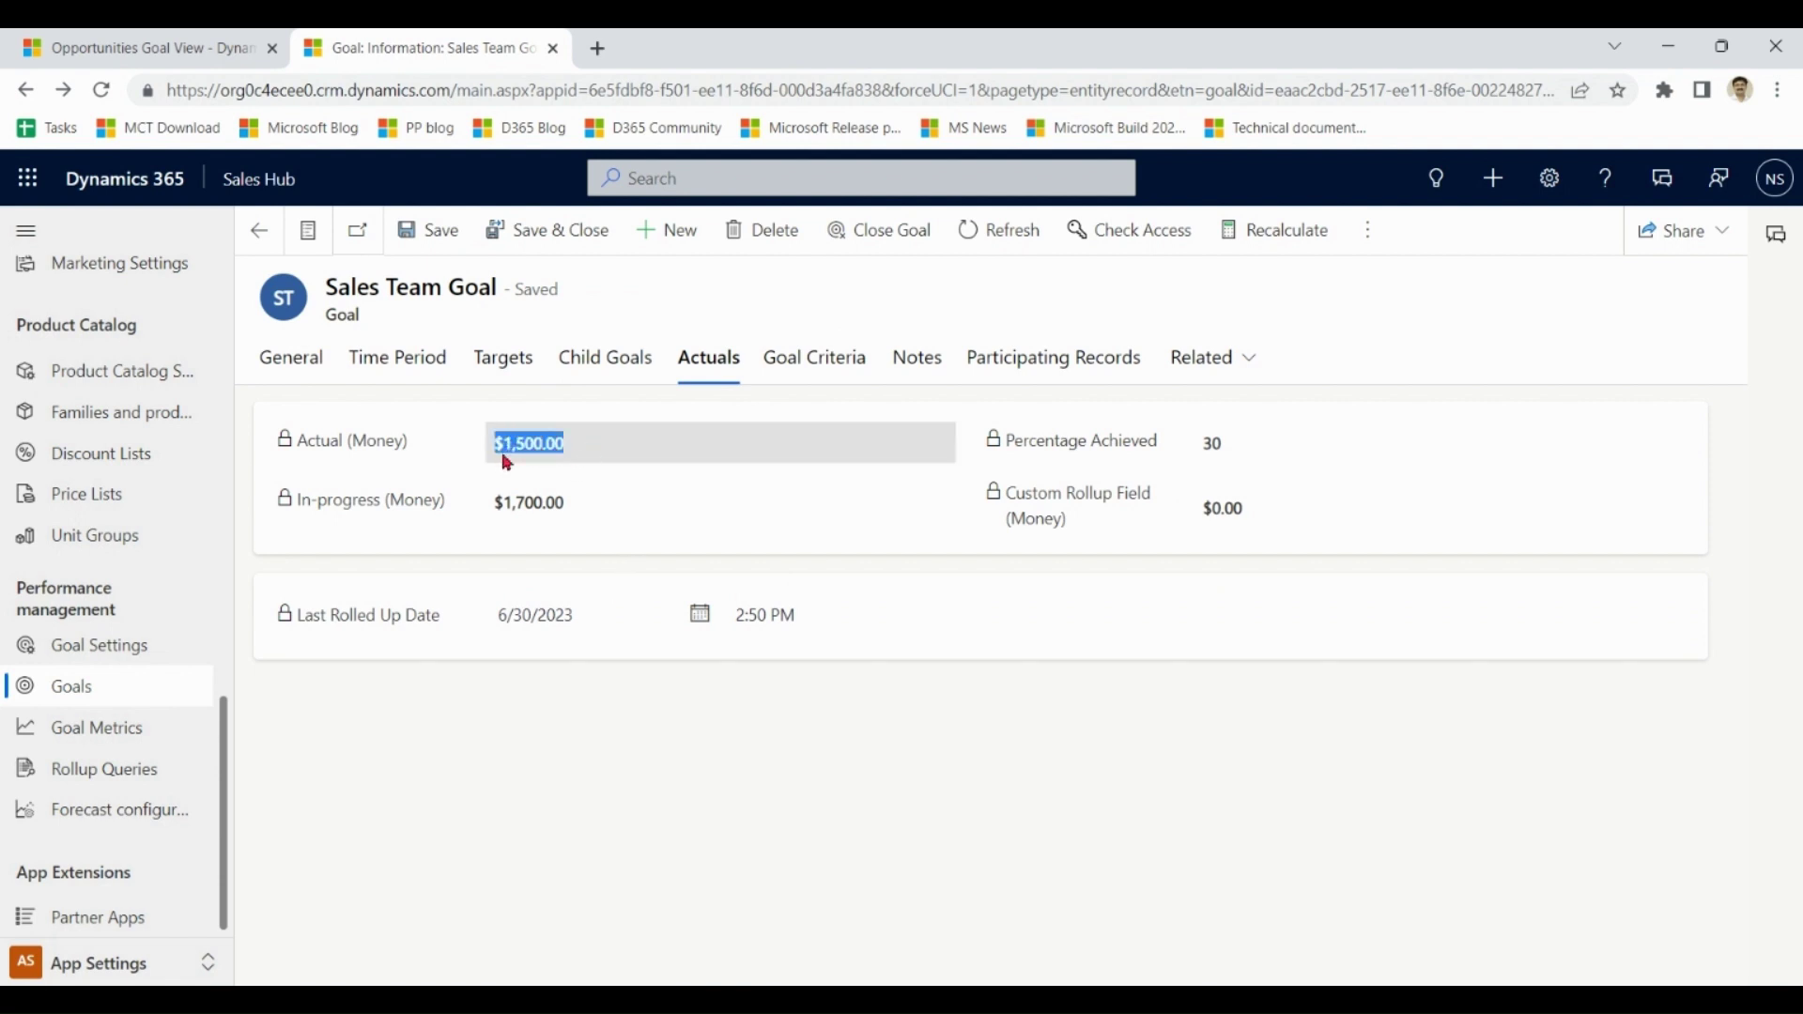
left_click_drag(583, 511, 503, 522)
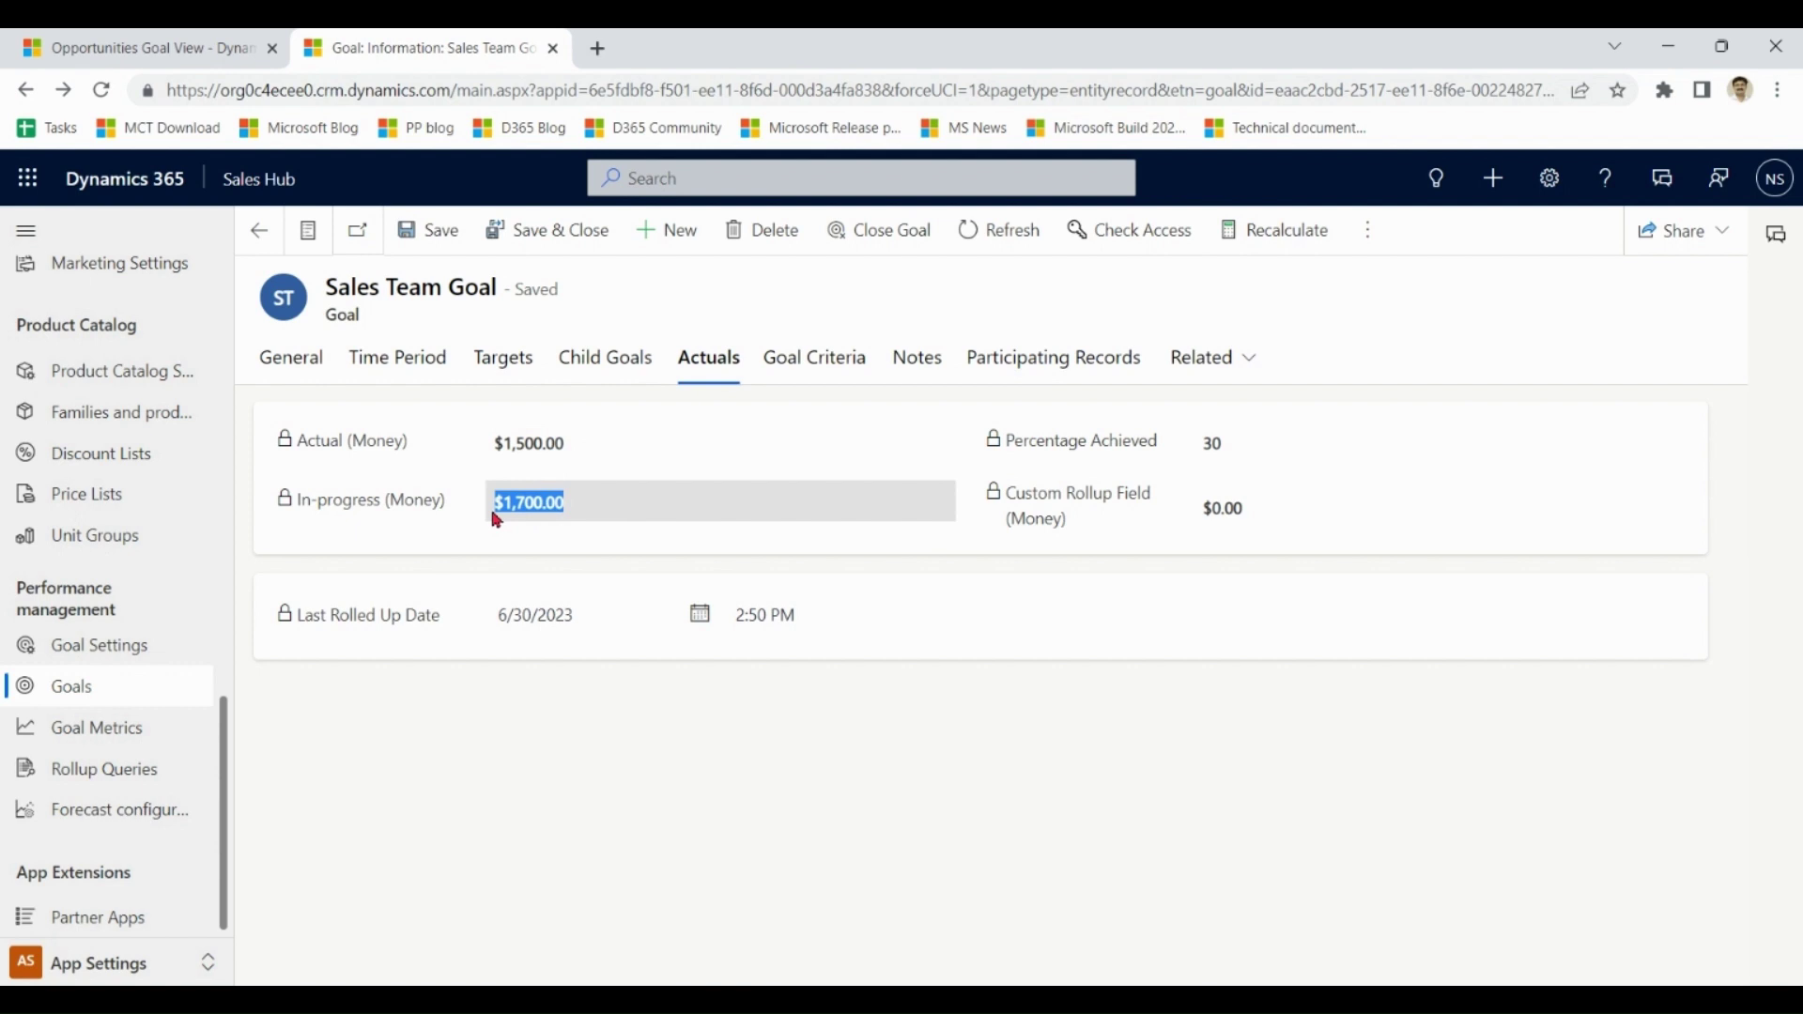
- Set the rollup record set to Owned by goal owner, clear both rollup queries, save, and recalculate
left_click(836, 358)
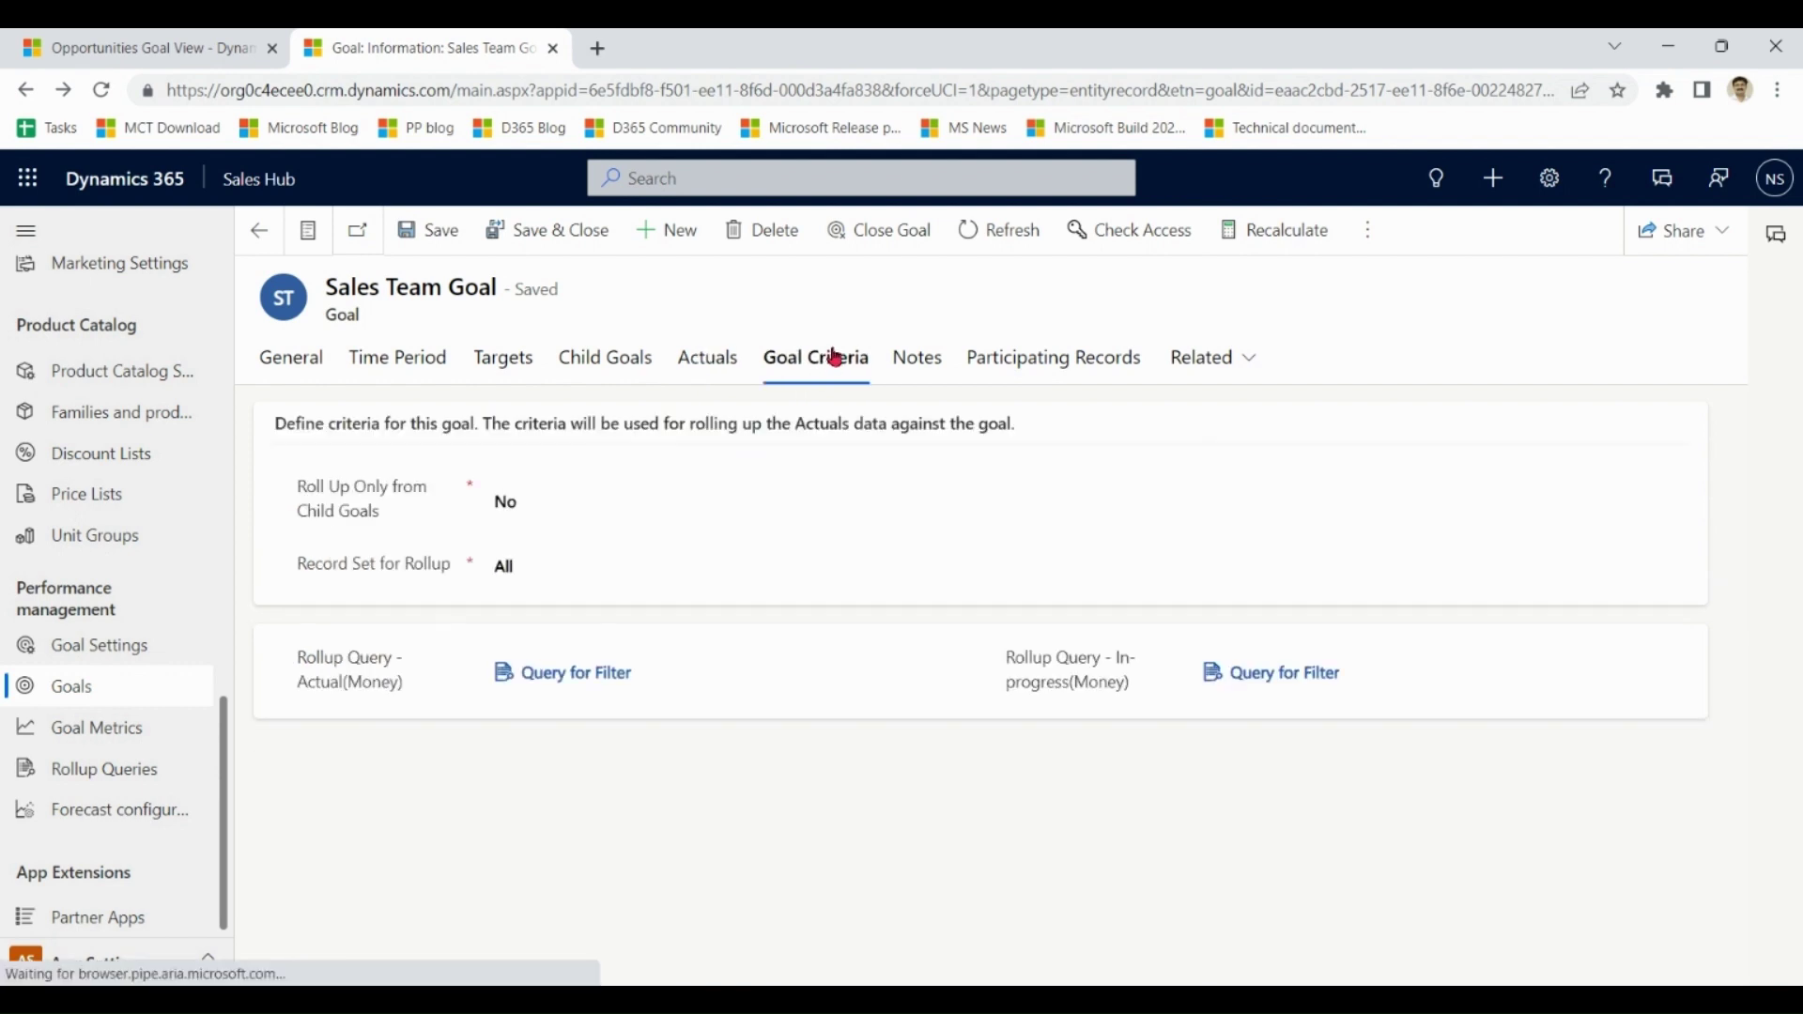
left_click(890, 569)
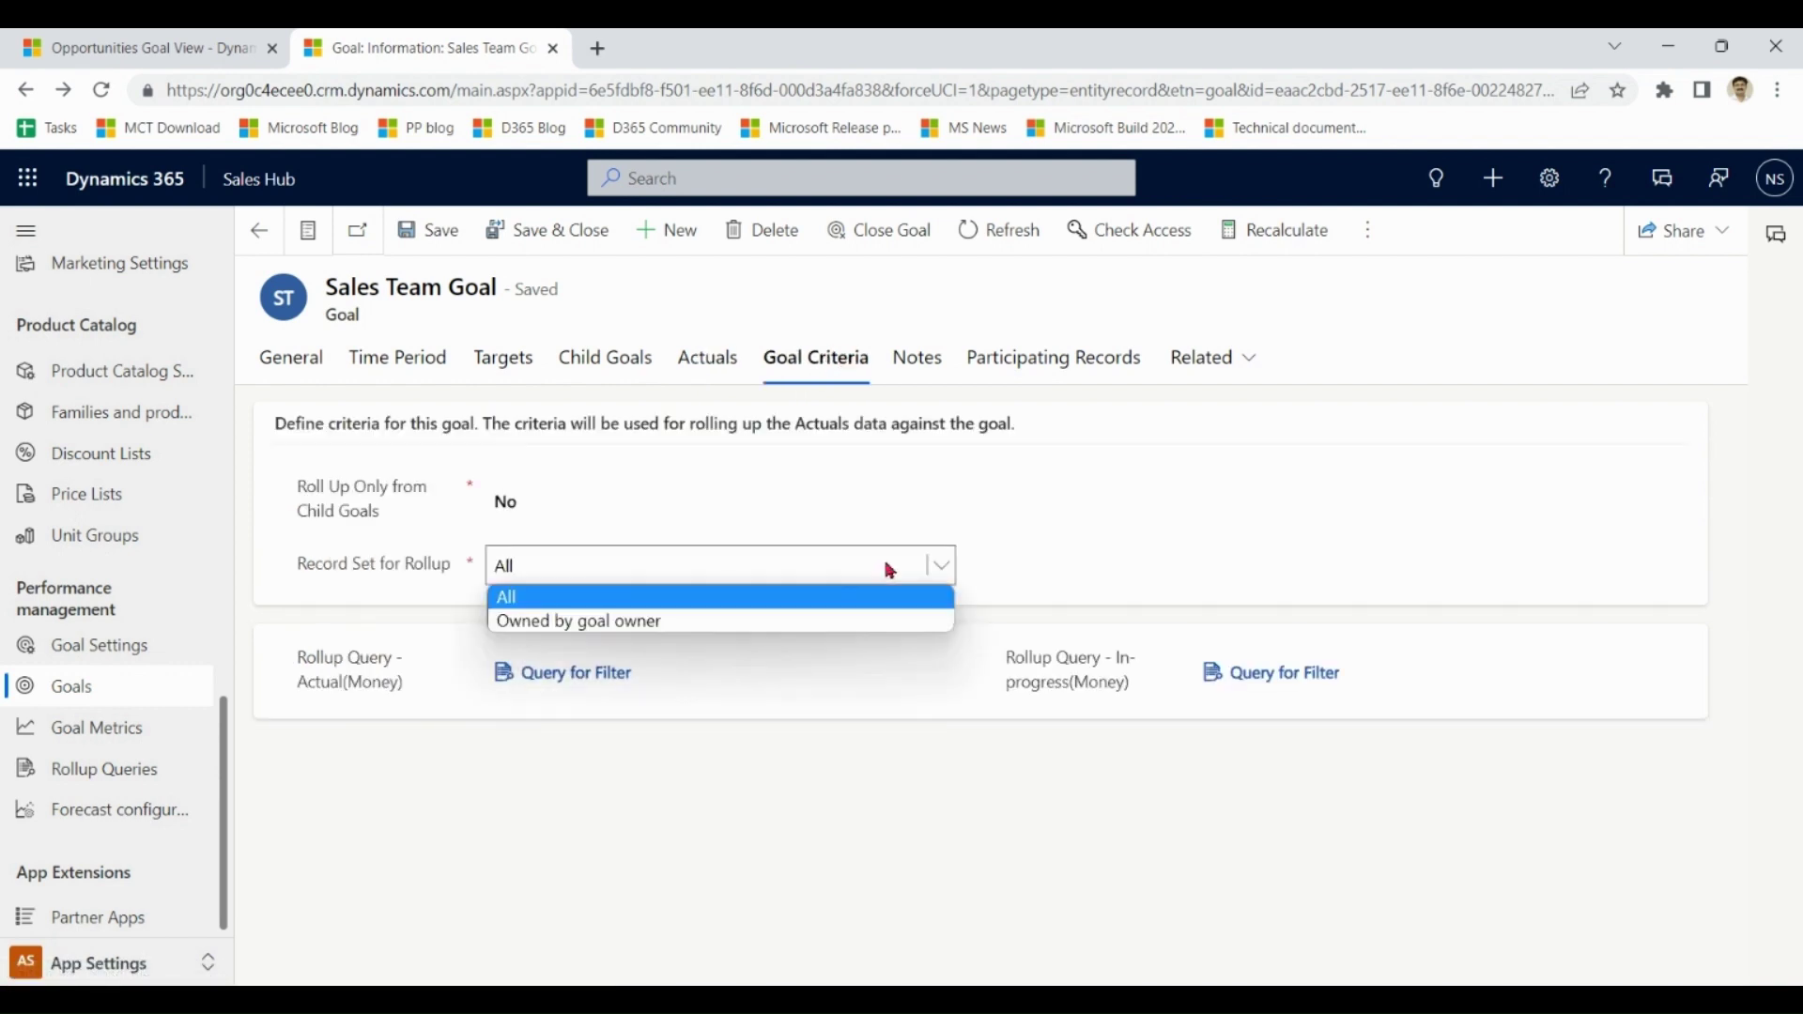
left_click(781, 621)
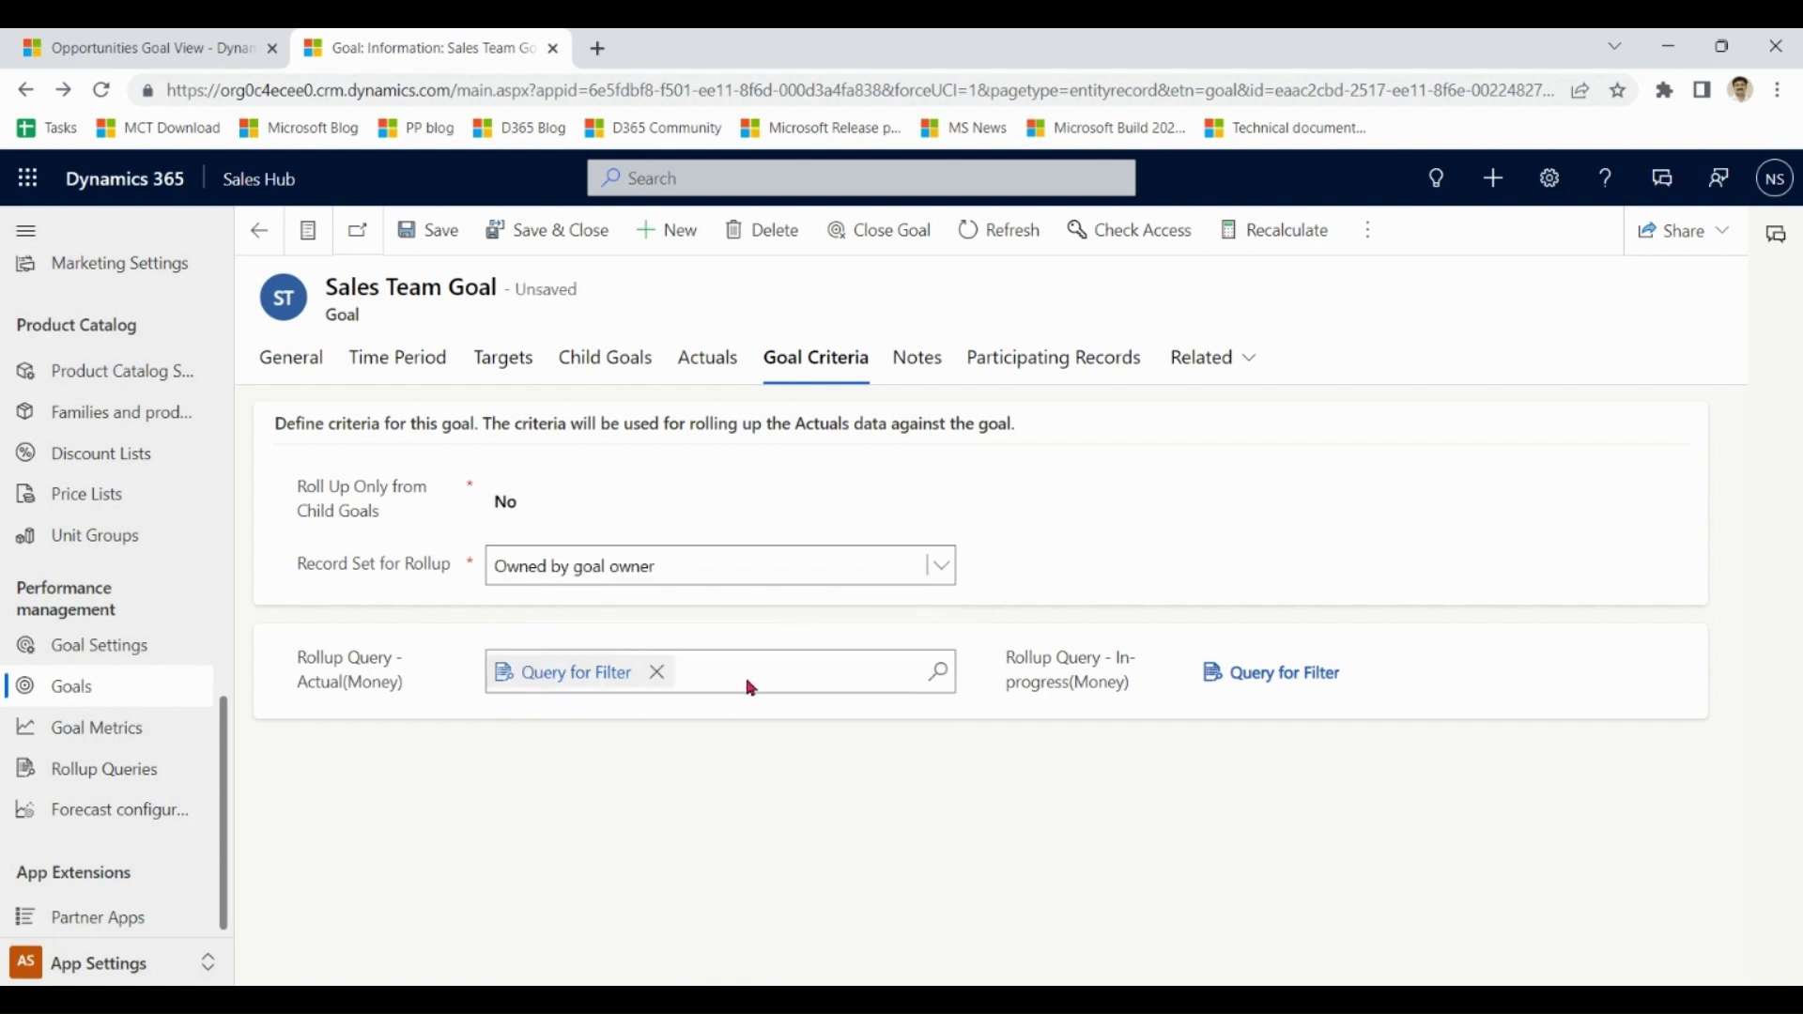
left_click(658, 673)
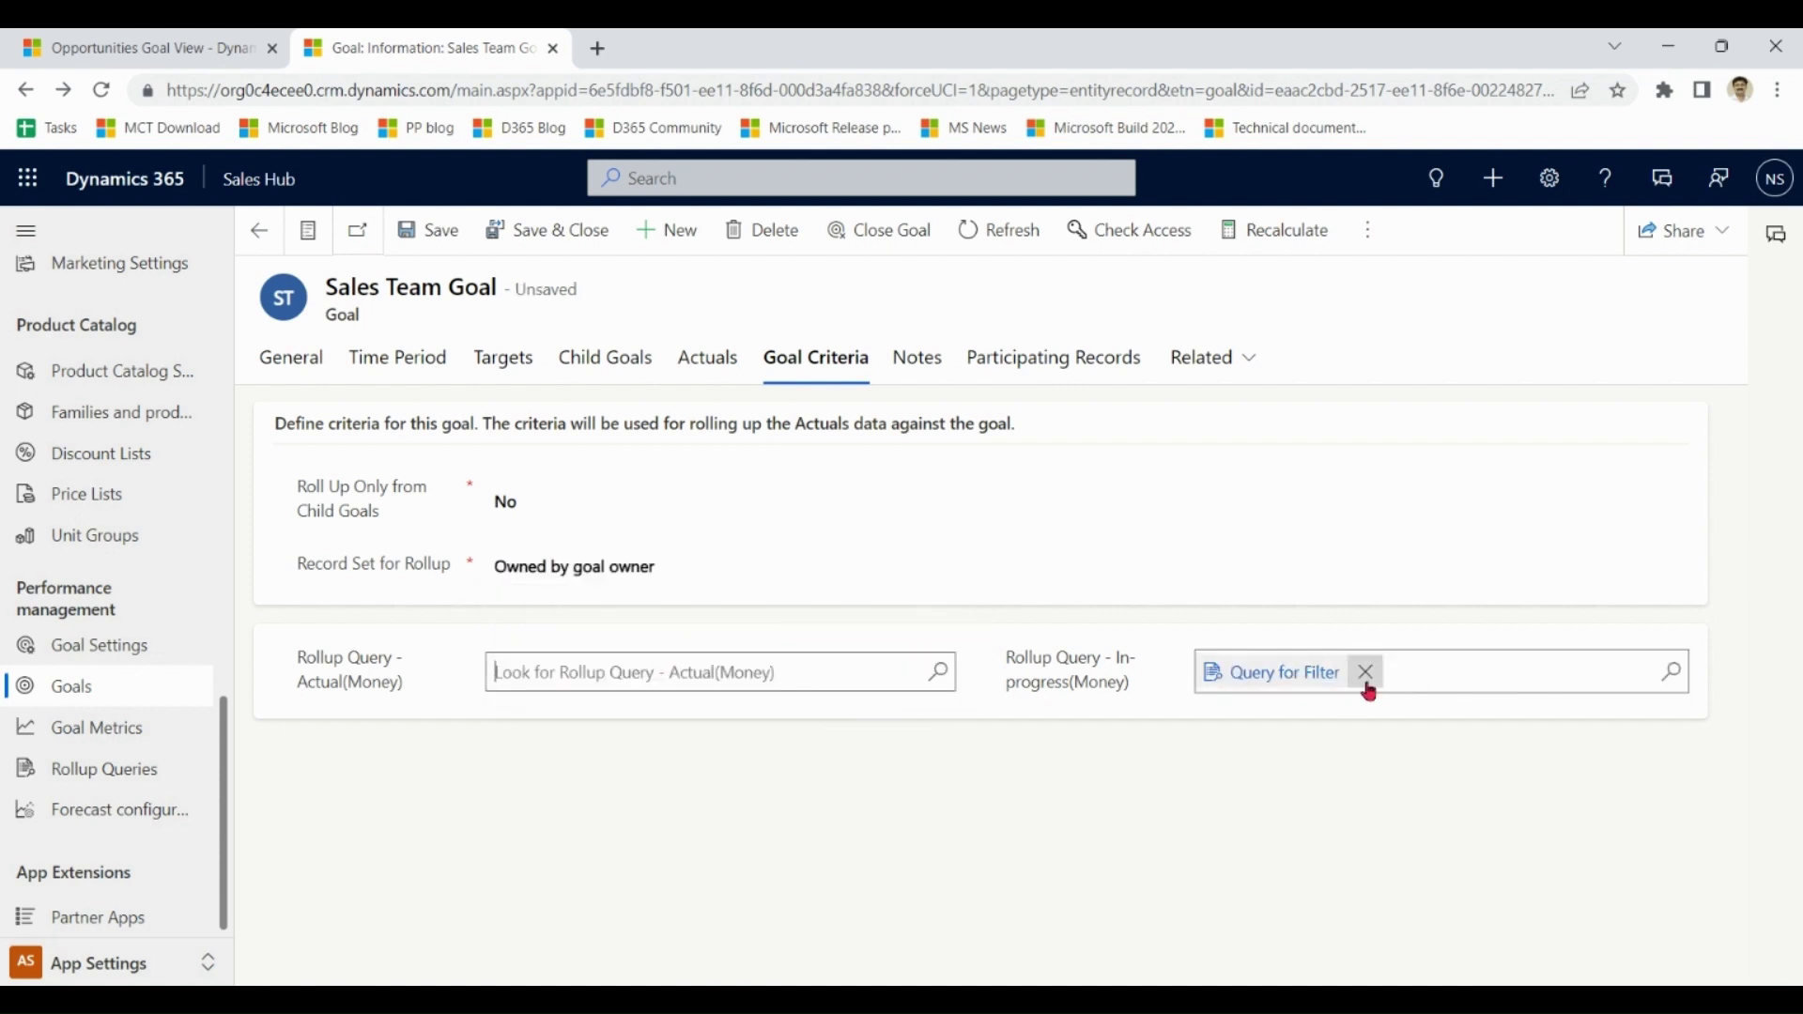
left_click(1366, 675)
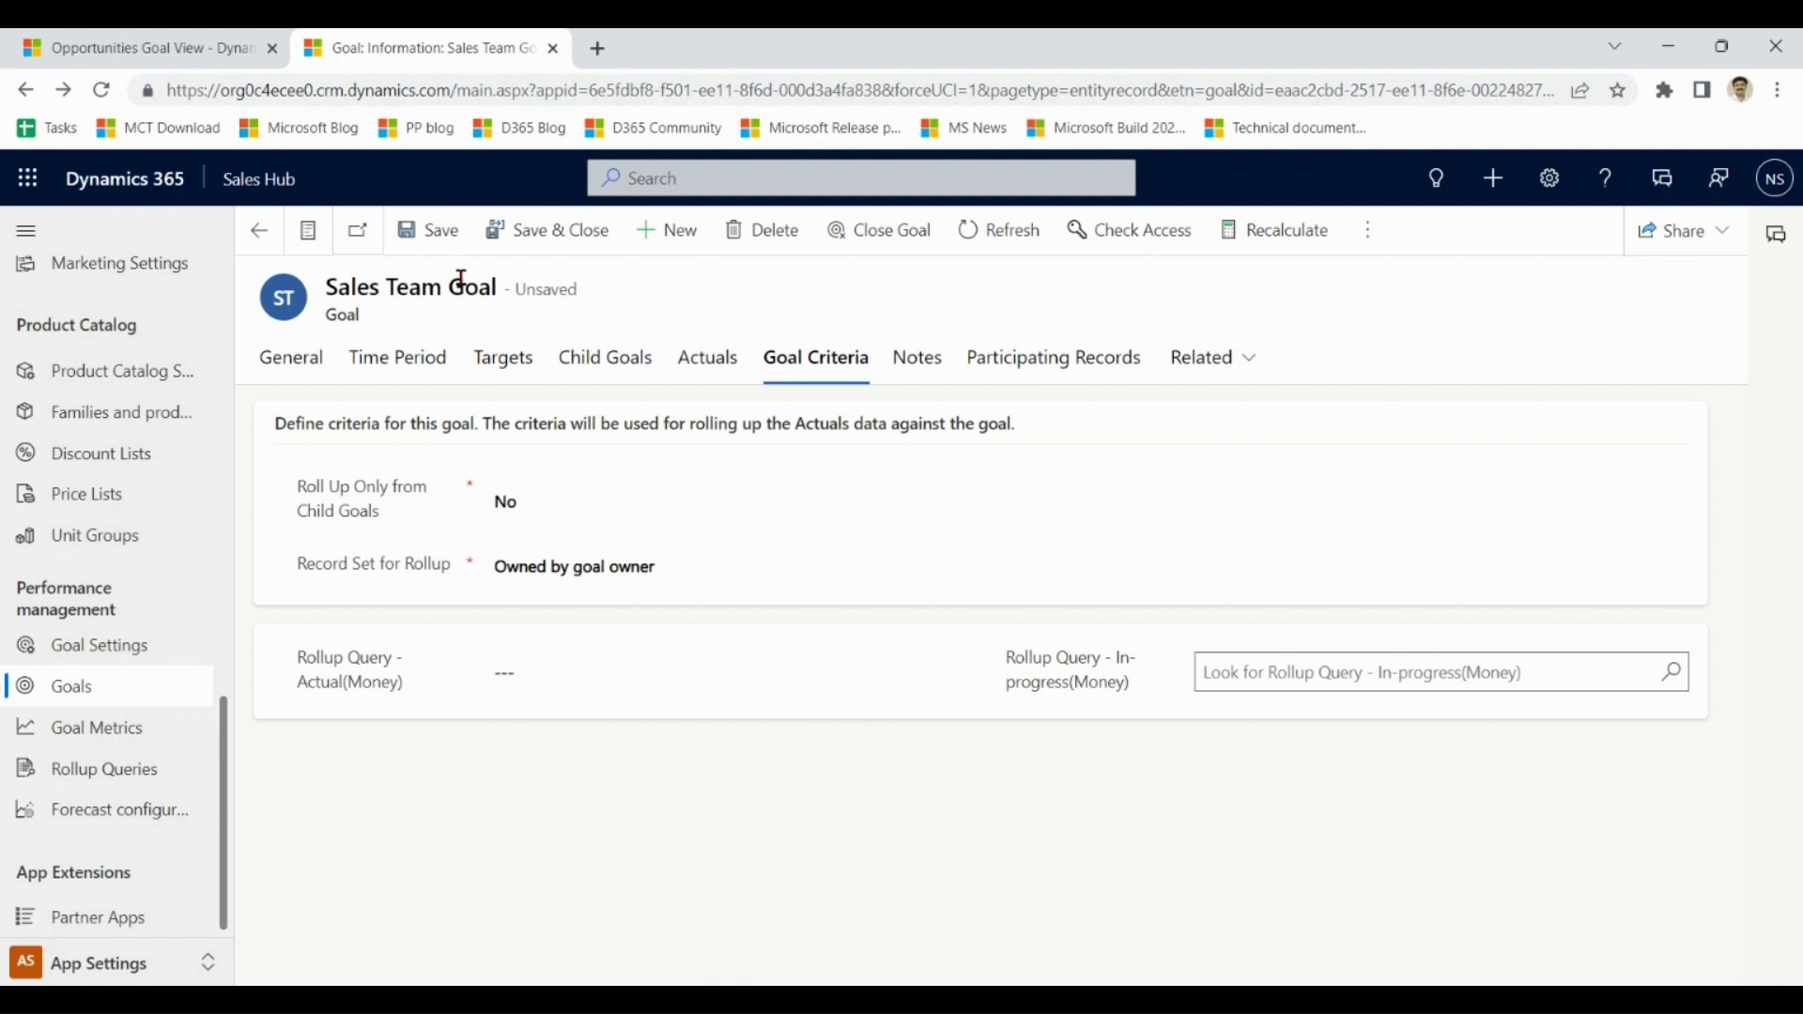
left_click(441, 232)
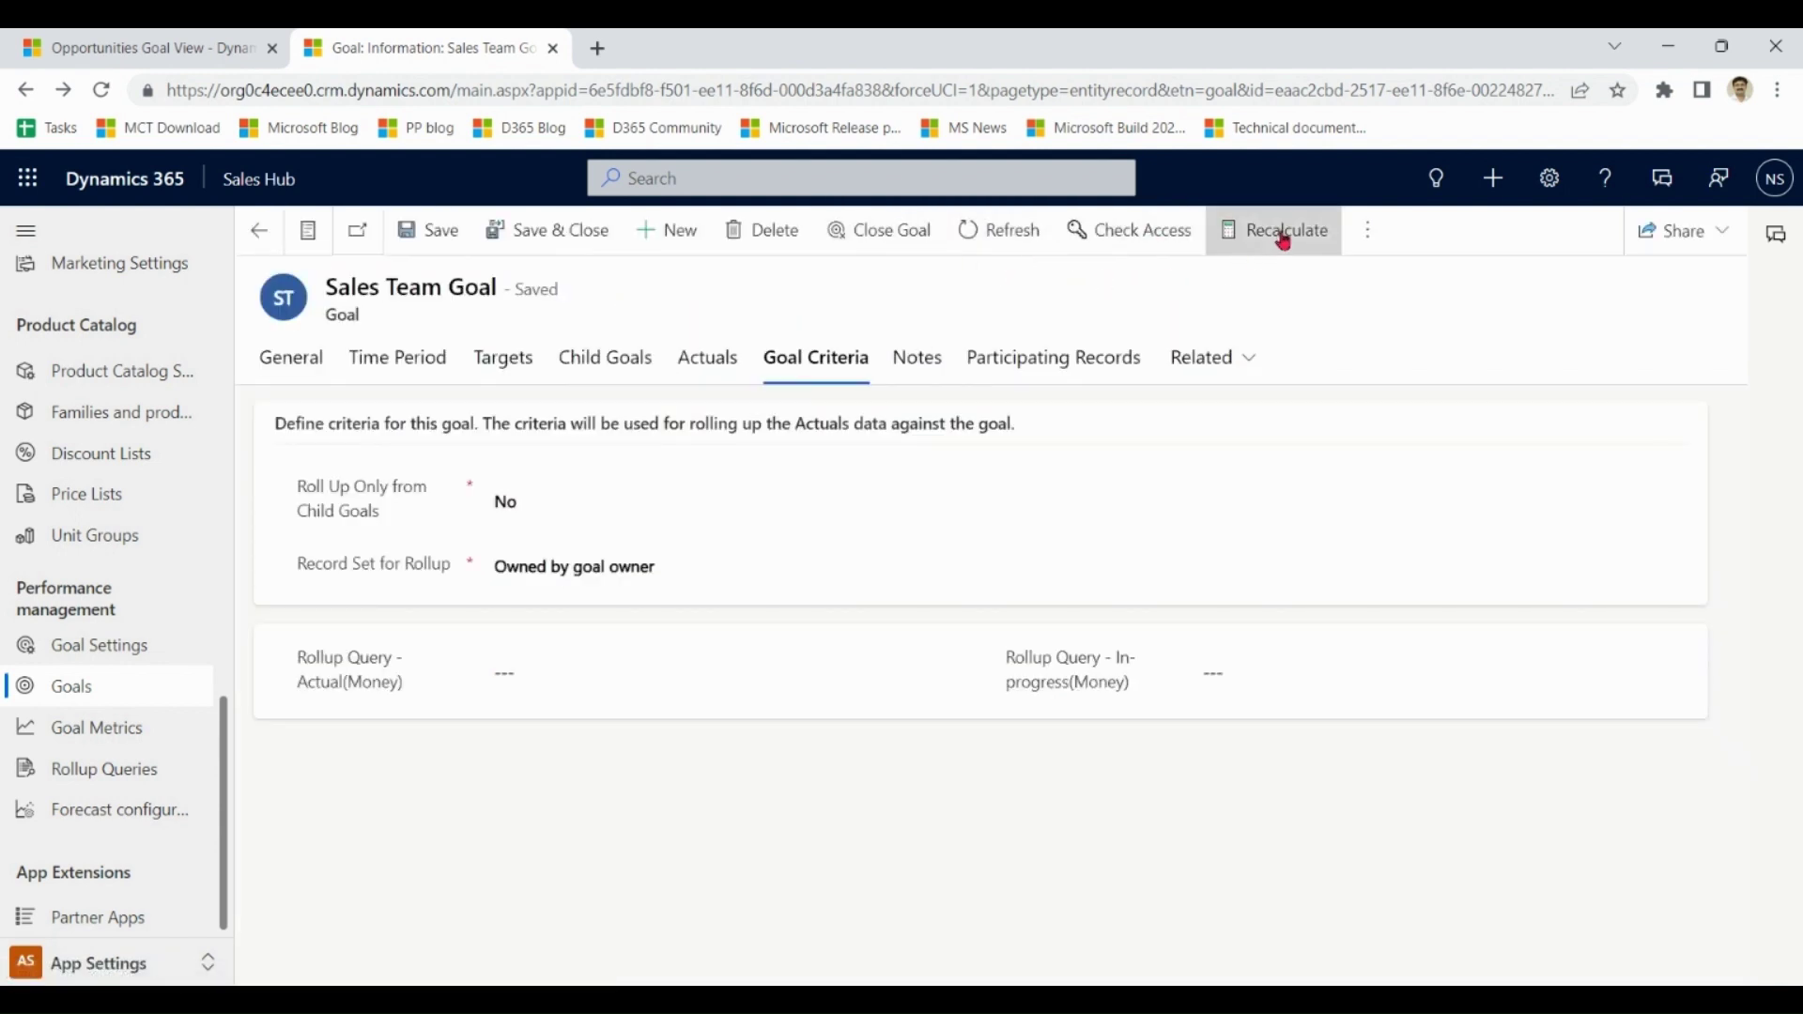
left_click(1284, 235)
left_click(966, 690)
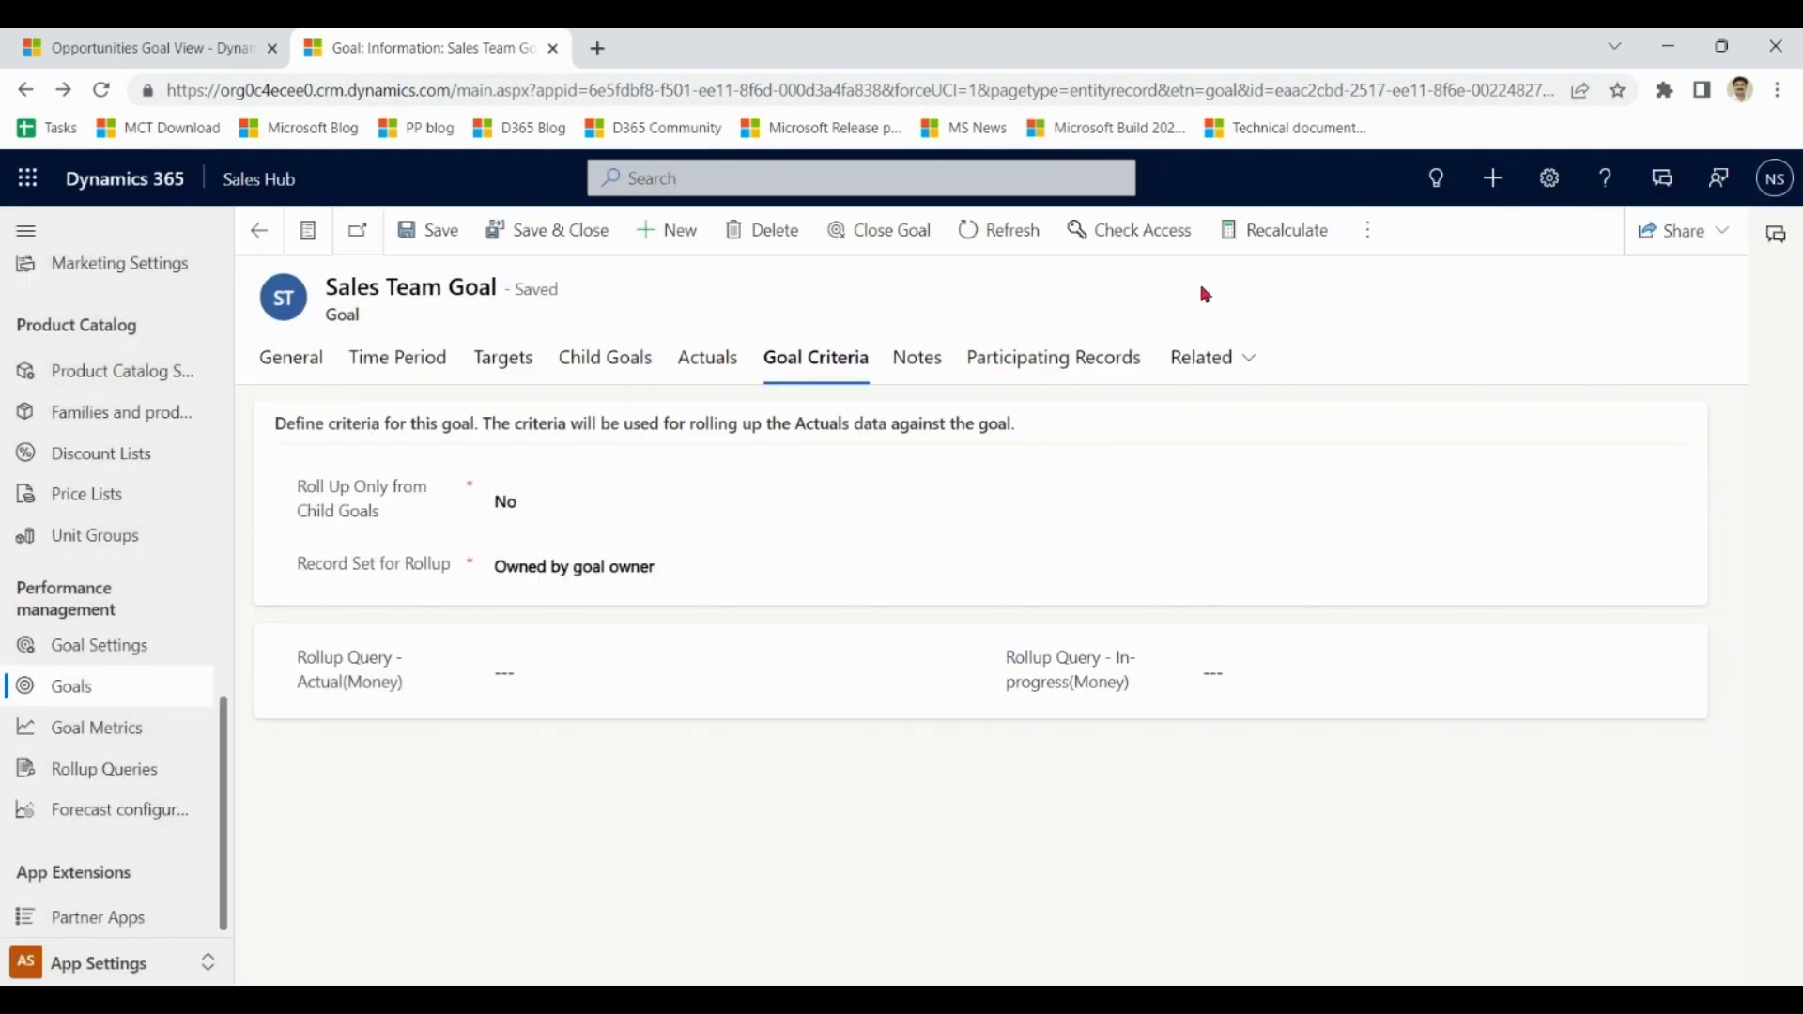
left_click(1020, 237)
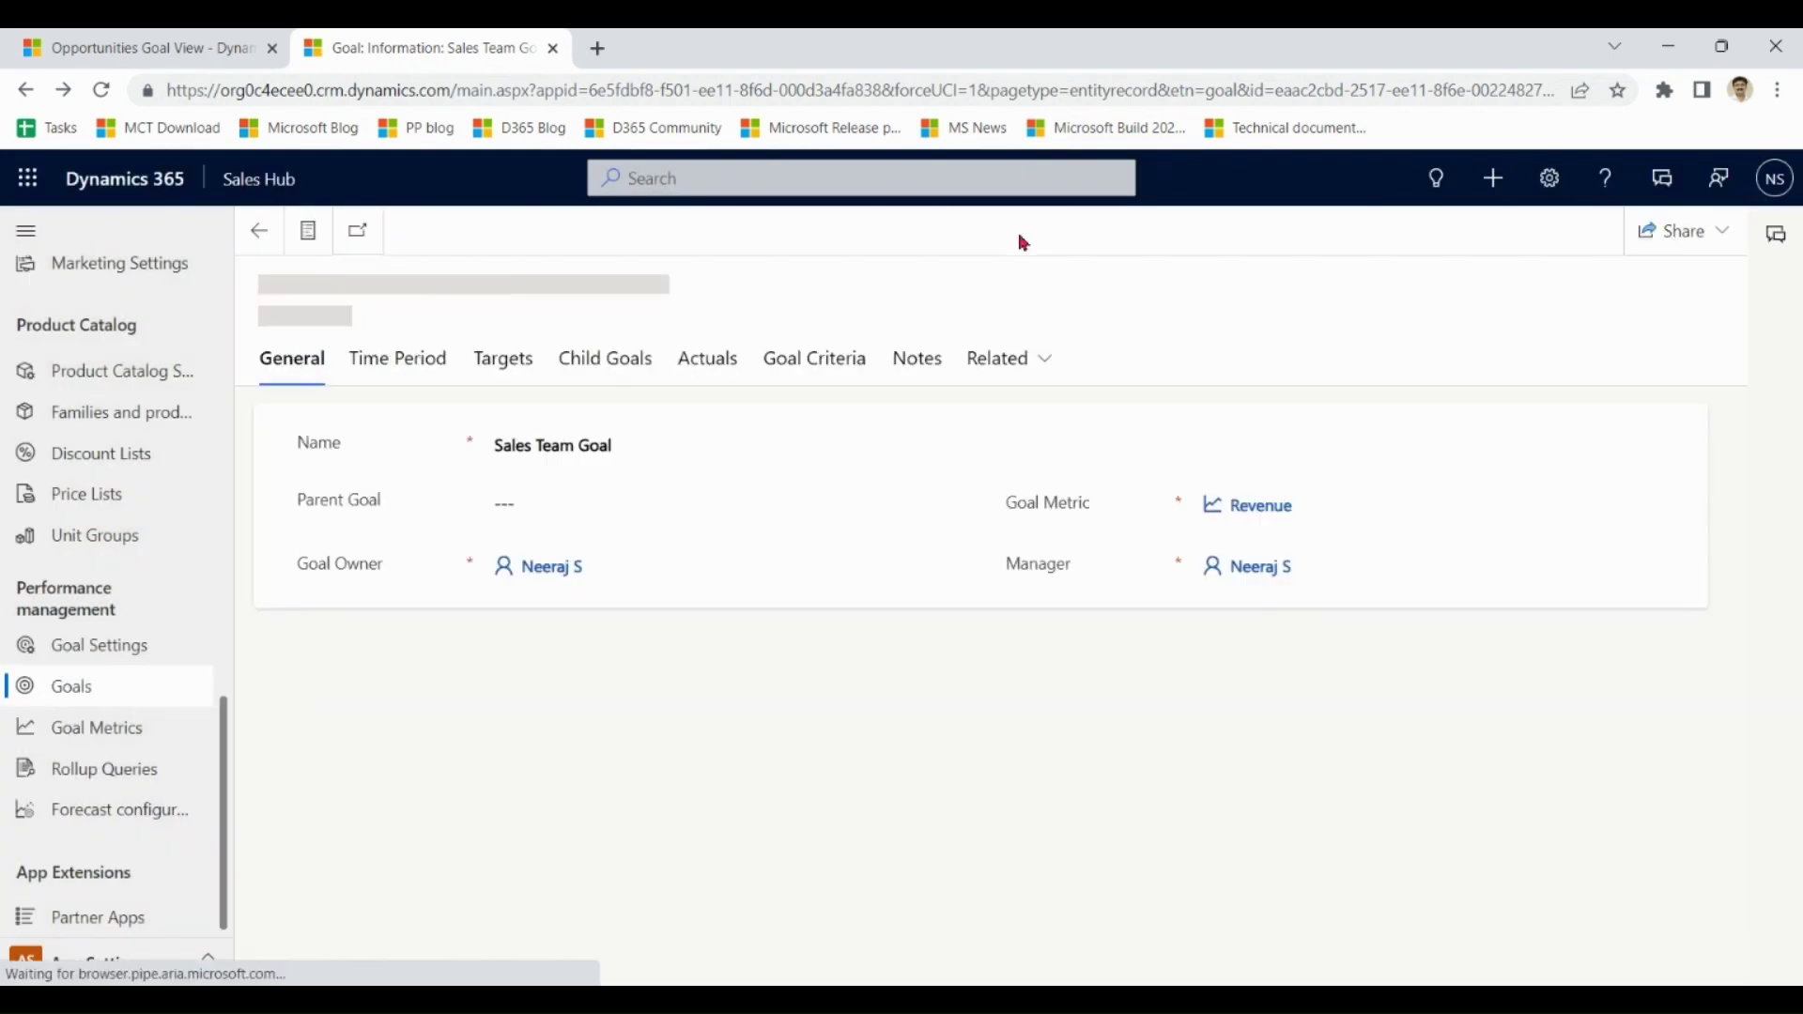
- Compare the goal's $1,500.00 actual, $2,700.00 in-progress and 30% achieved figures with the opportunities list
left_click(719, 366)
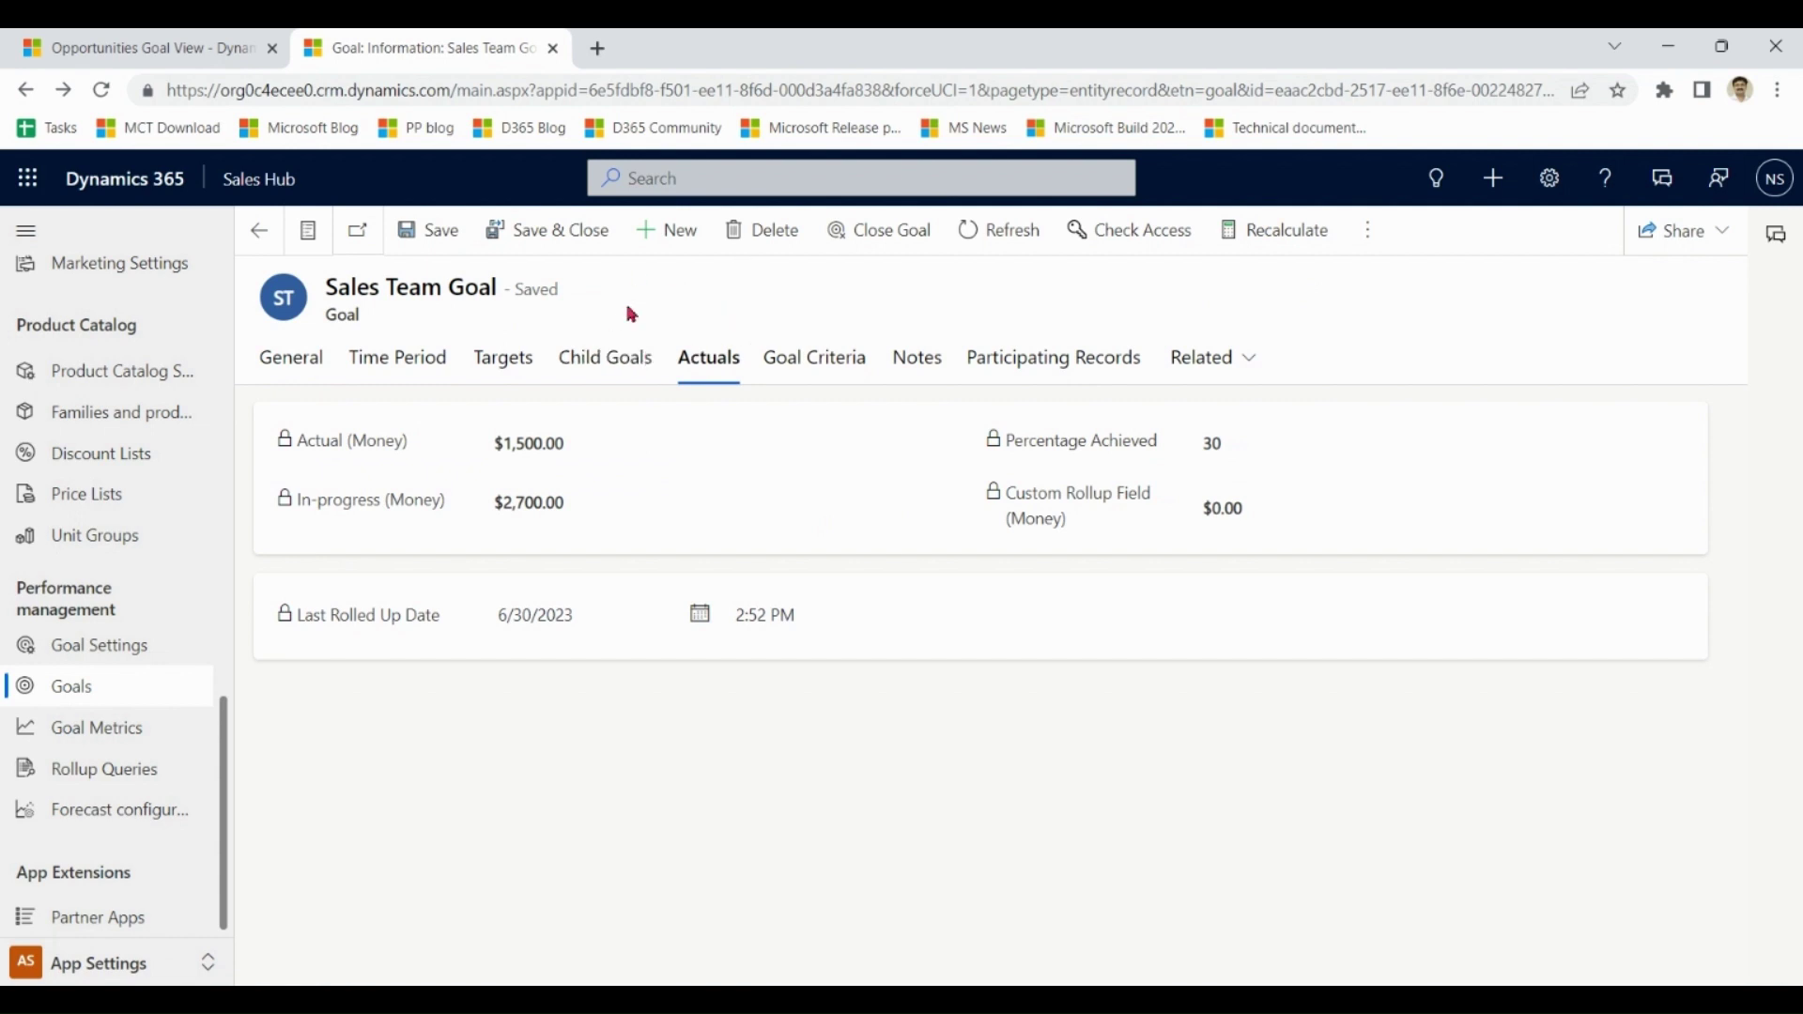
left_click(146, 48)
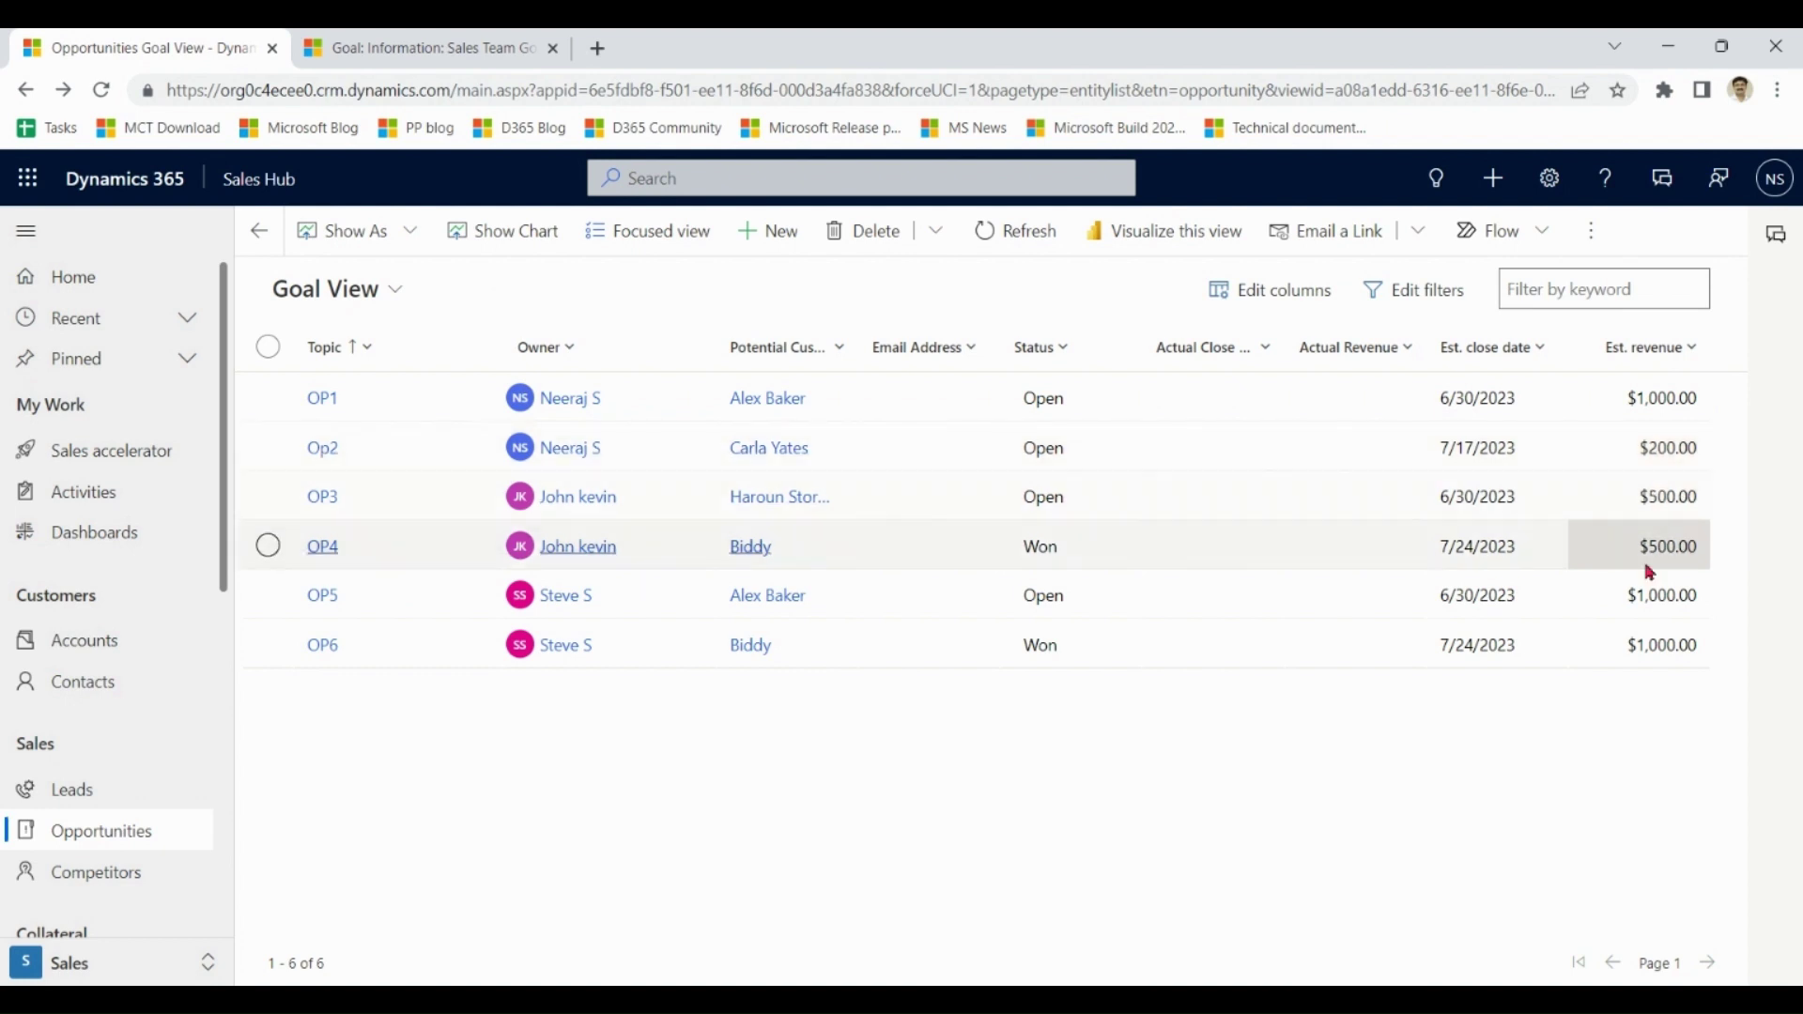
left_click(494, 48)
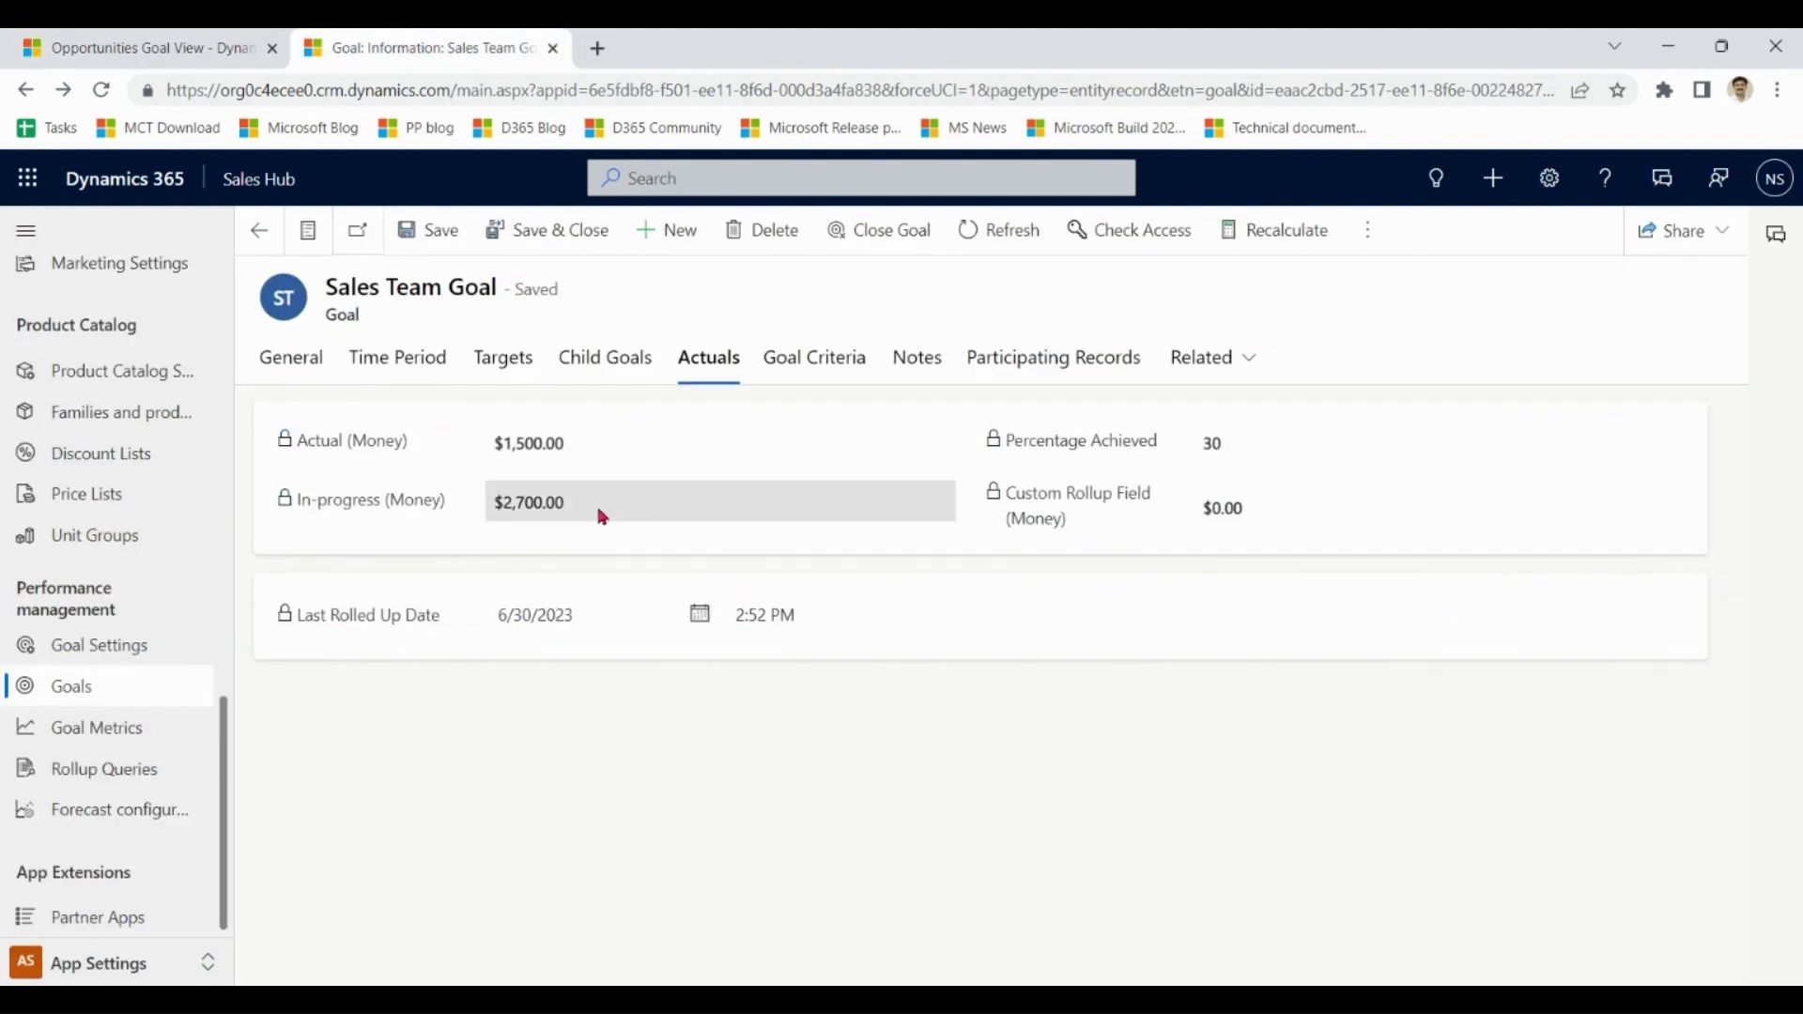
left_click_drag(602, 517, 491, 501)
left_click_drag(612, 452, 490, 452)
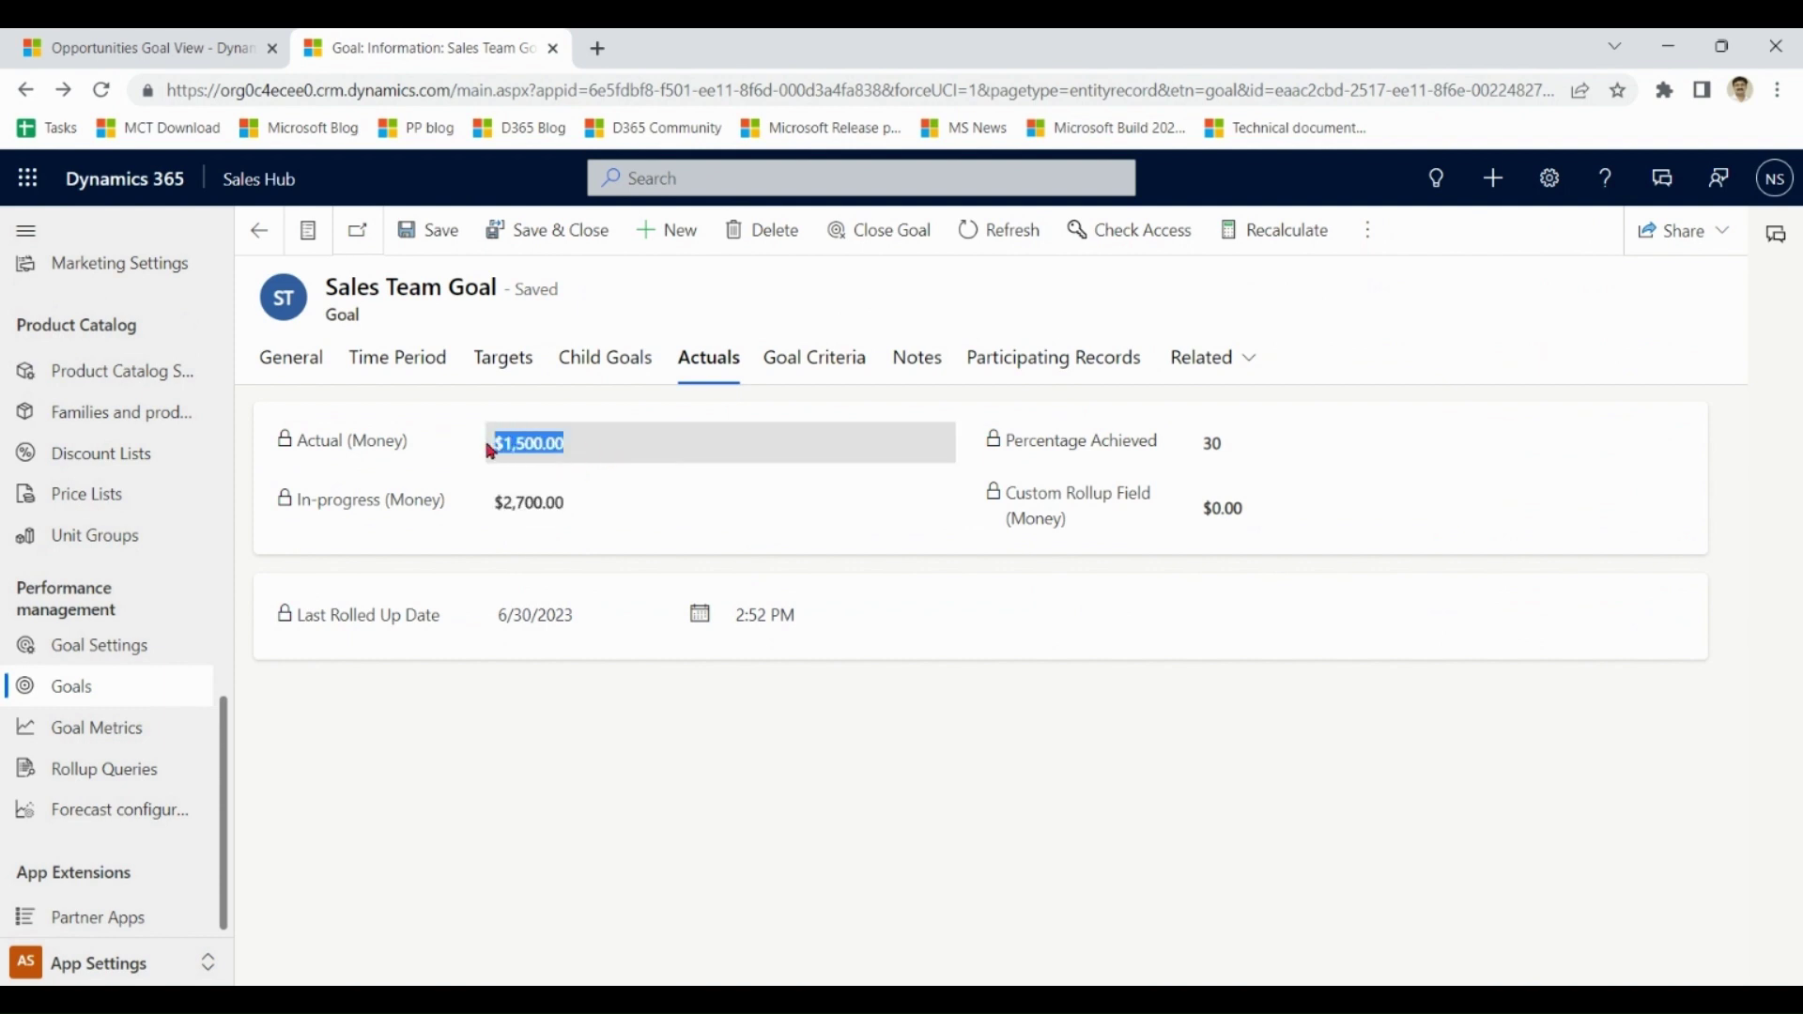
left_click(1251, 460)
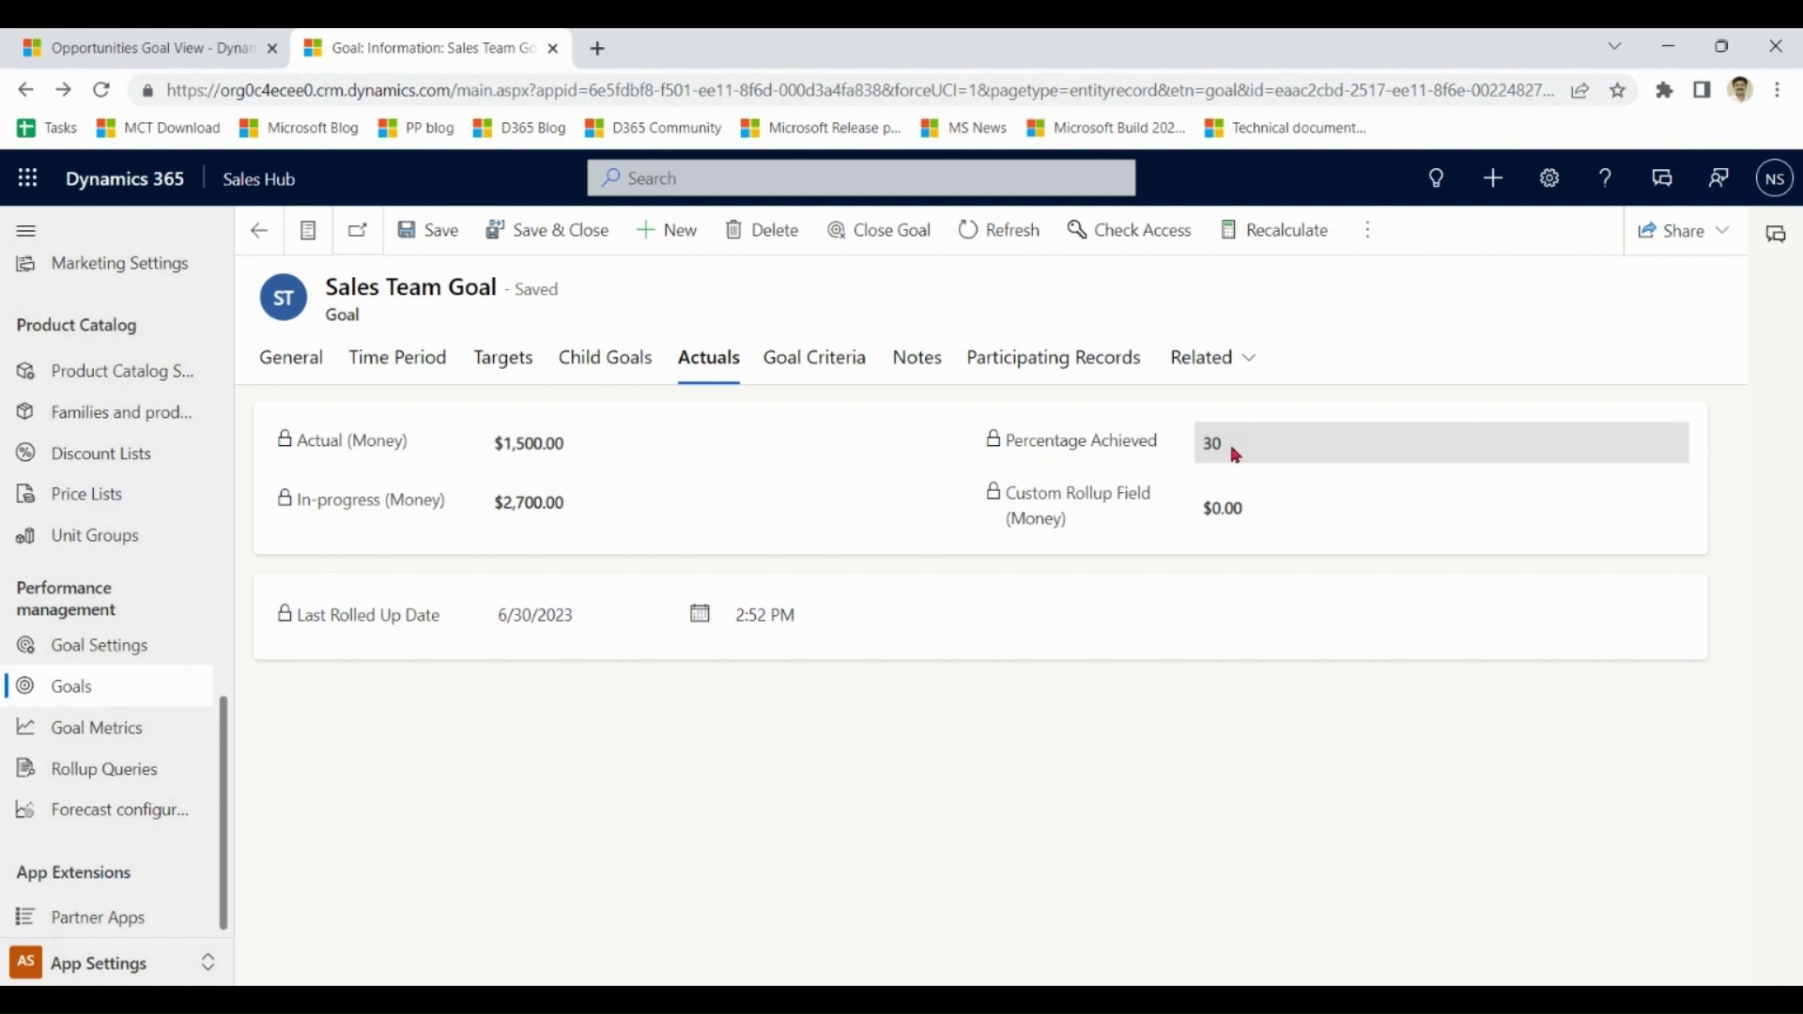
left_click_drag(1229, 447, 1203, 448)
- Review the goal's $5,000.00 target, general details and roll-up criteria
left_click(488, 371)
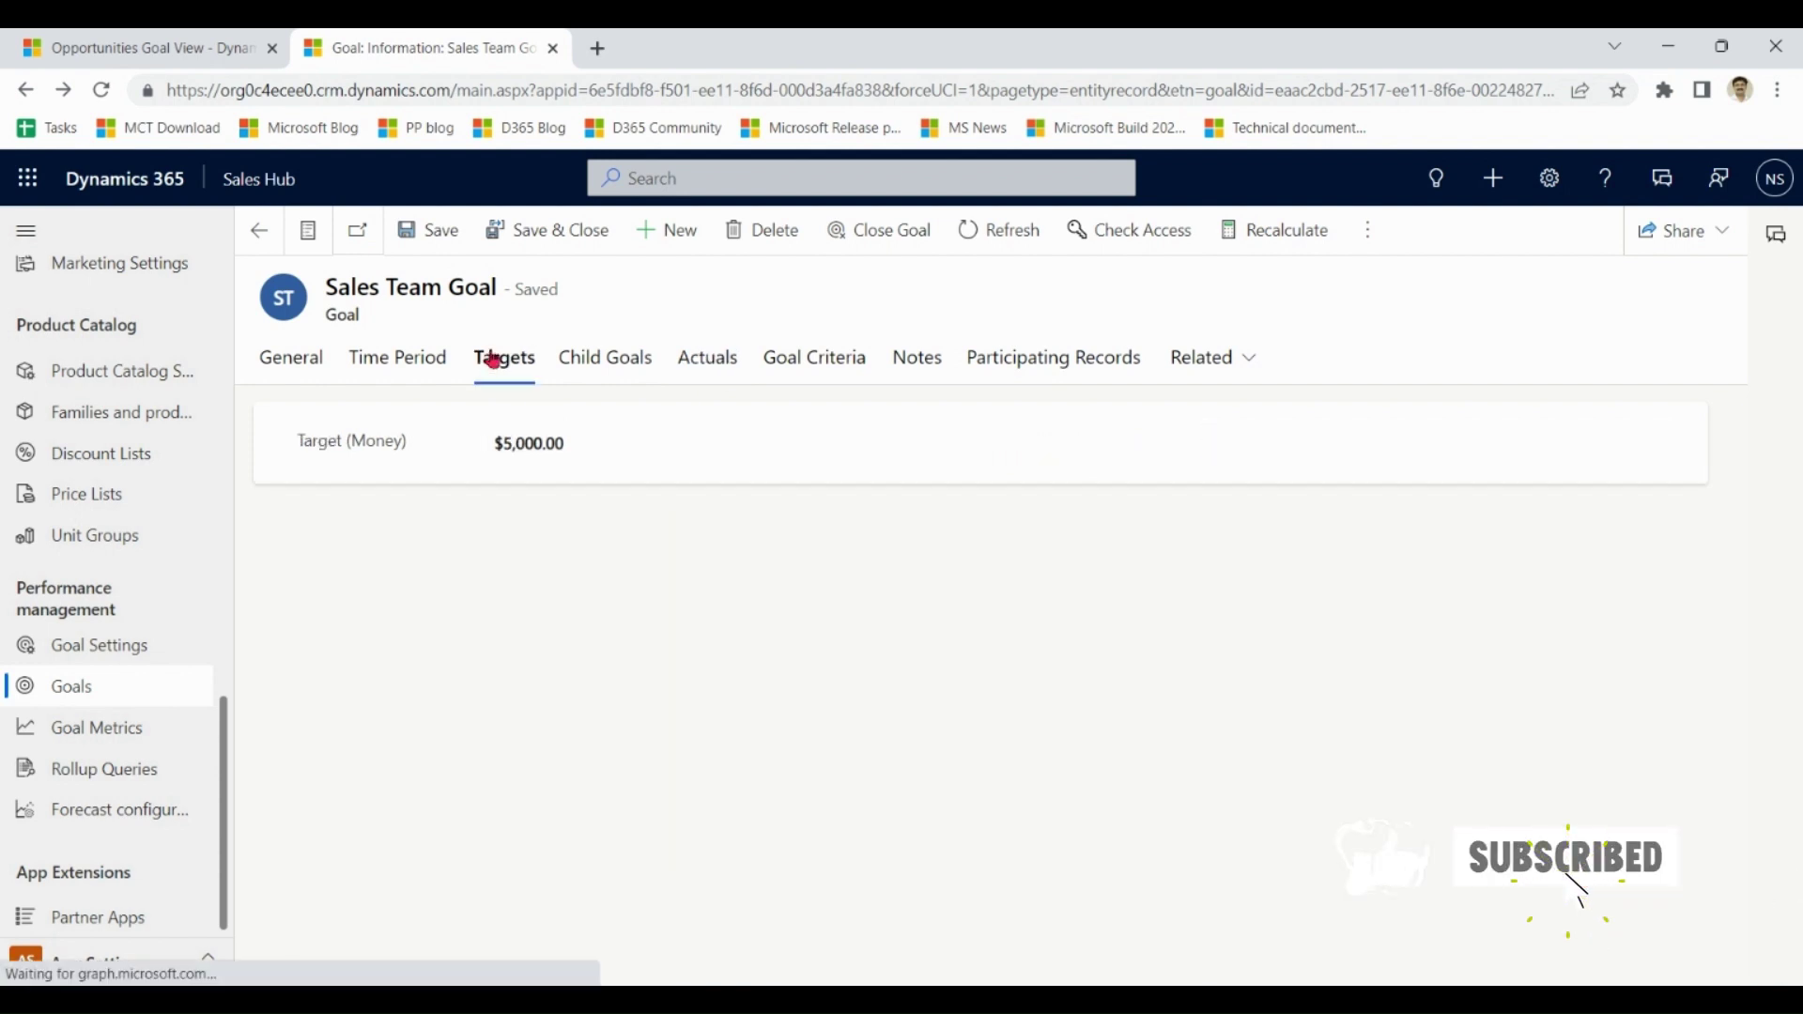
left_click(285, 365)
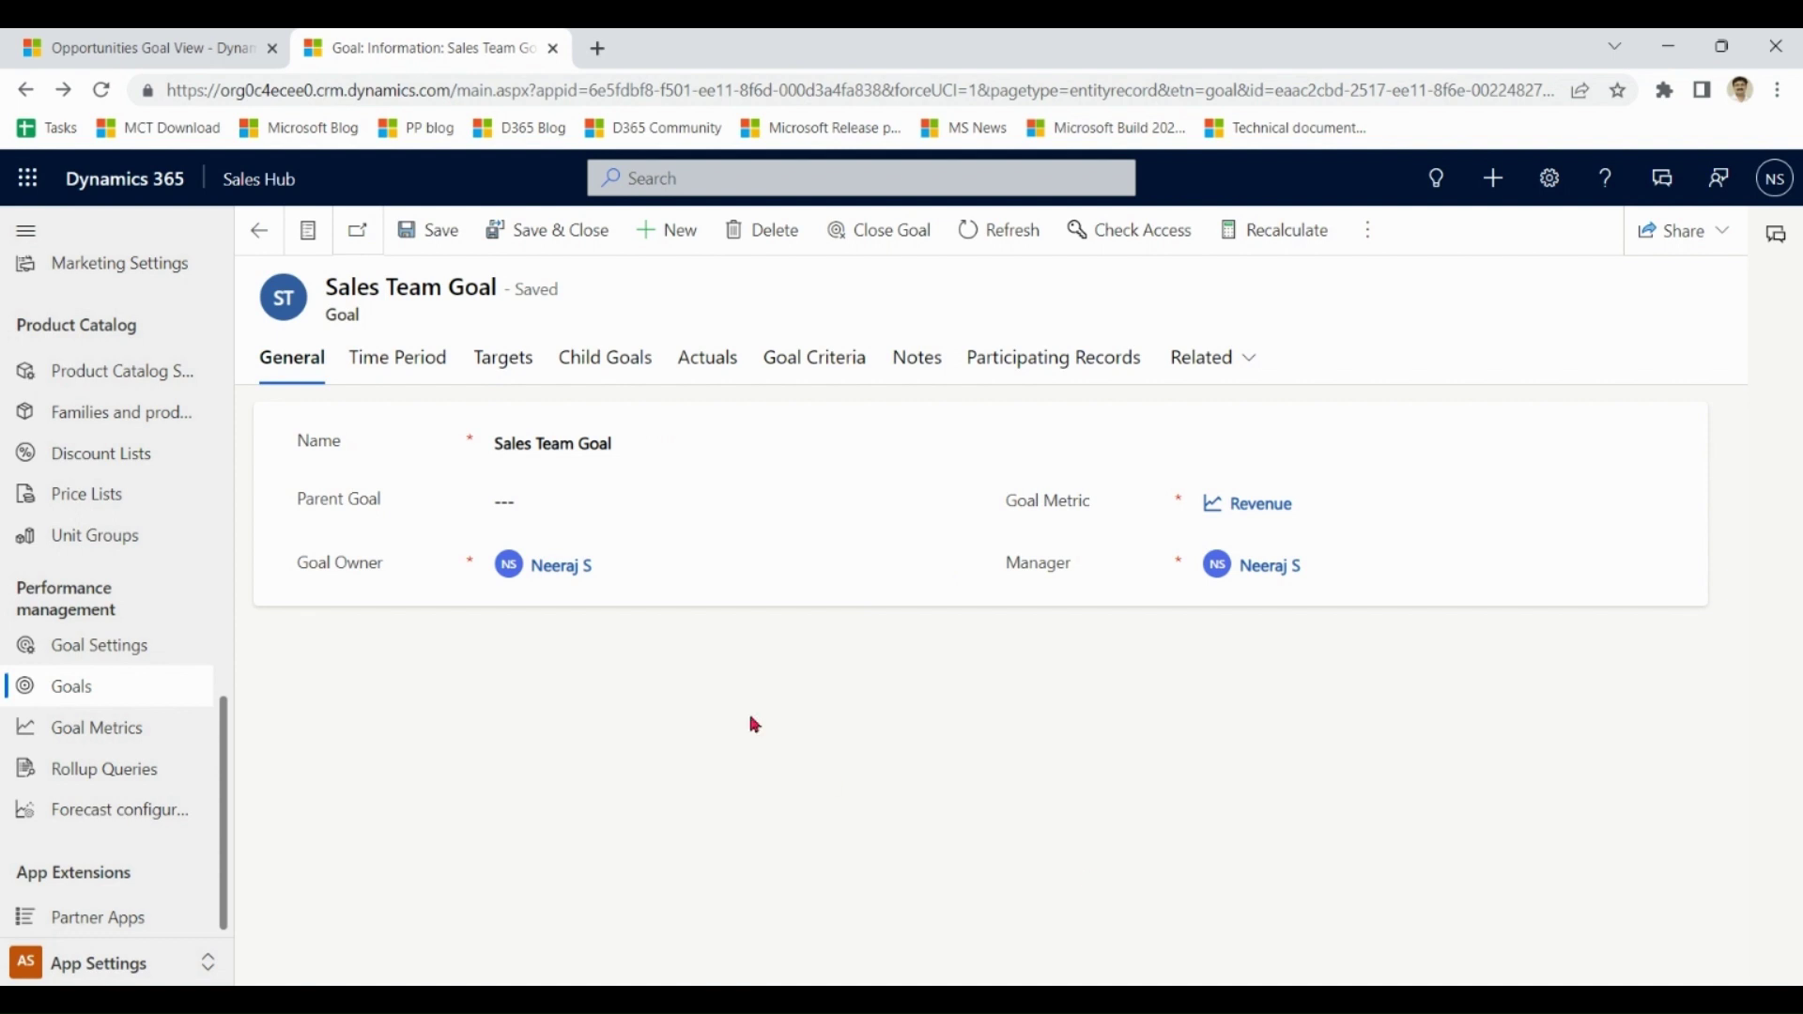
left_click(824, 368)
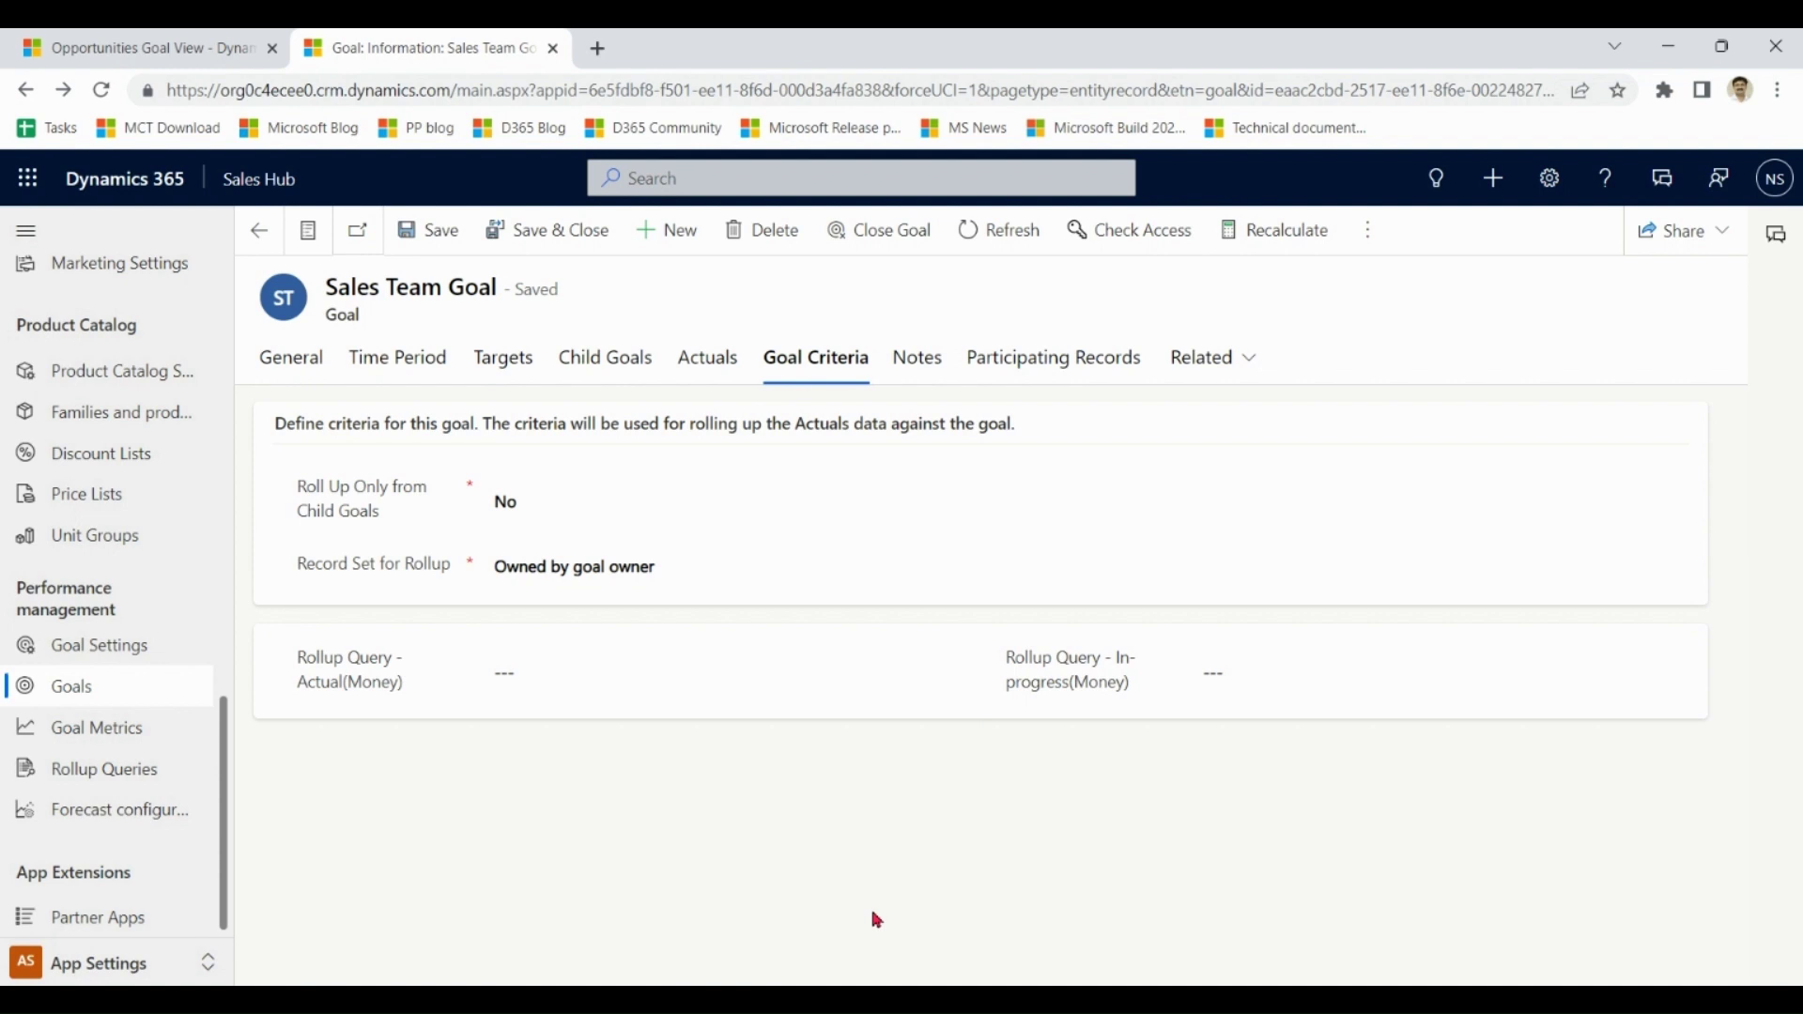
- Chart Percentage Achieved for all three goals from the All Goals view
left_click(91, 693)
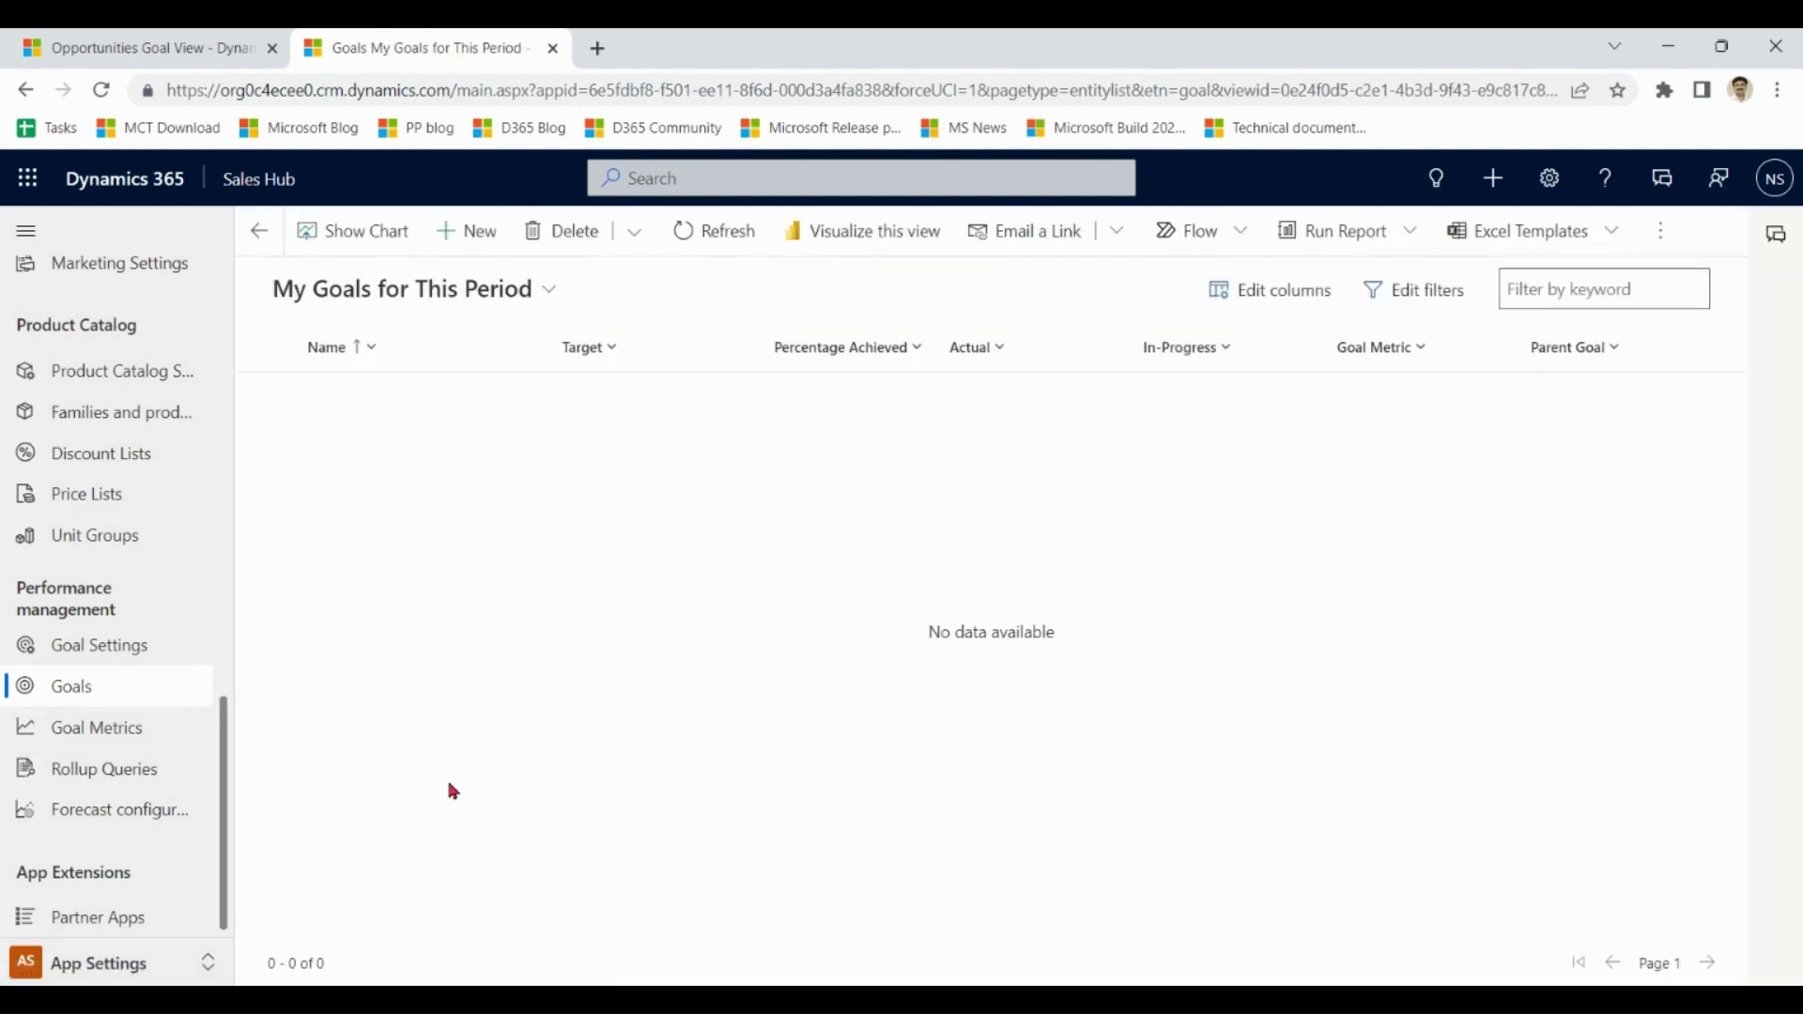
left_click(552, 290)
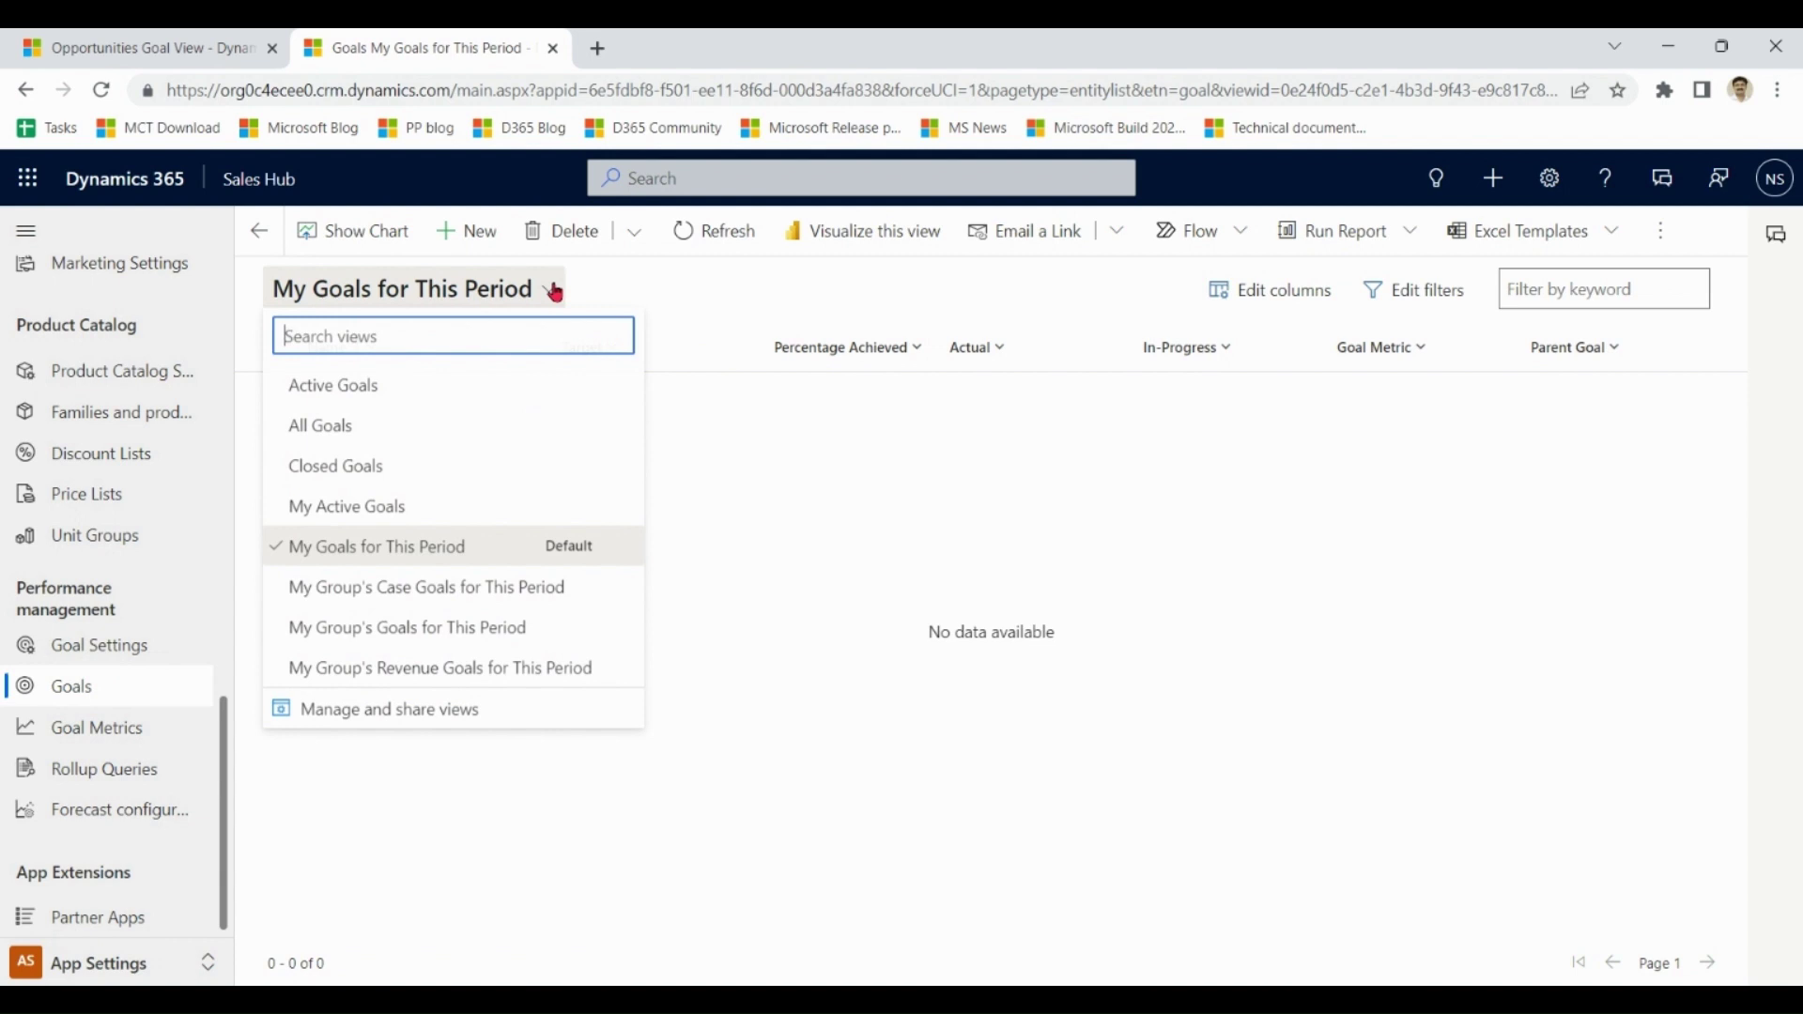
left_click(433, 443)
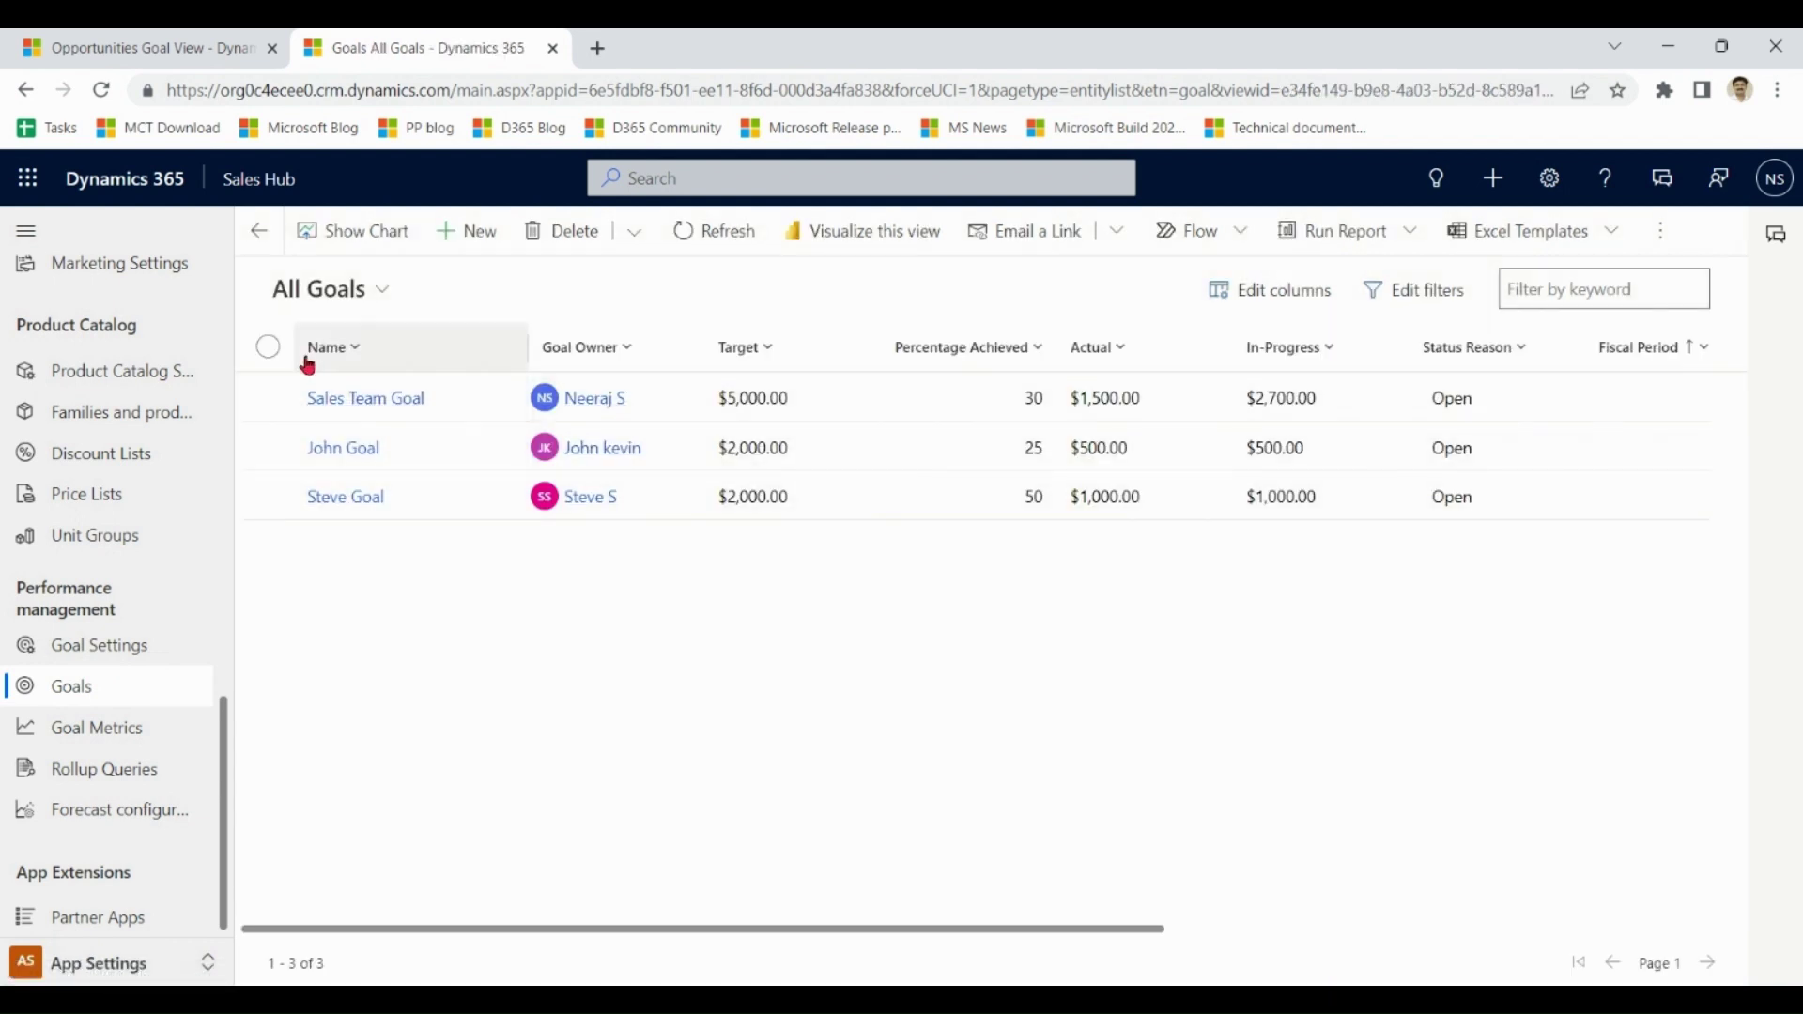
left_click(269, 348)
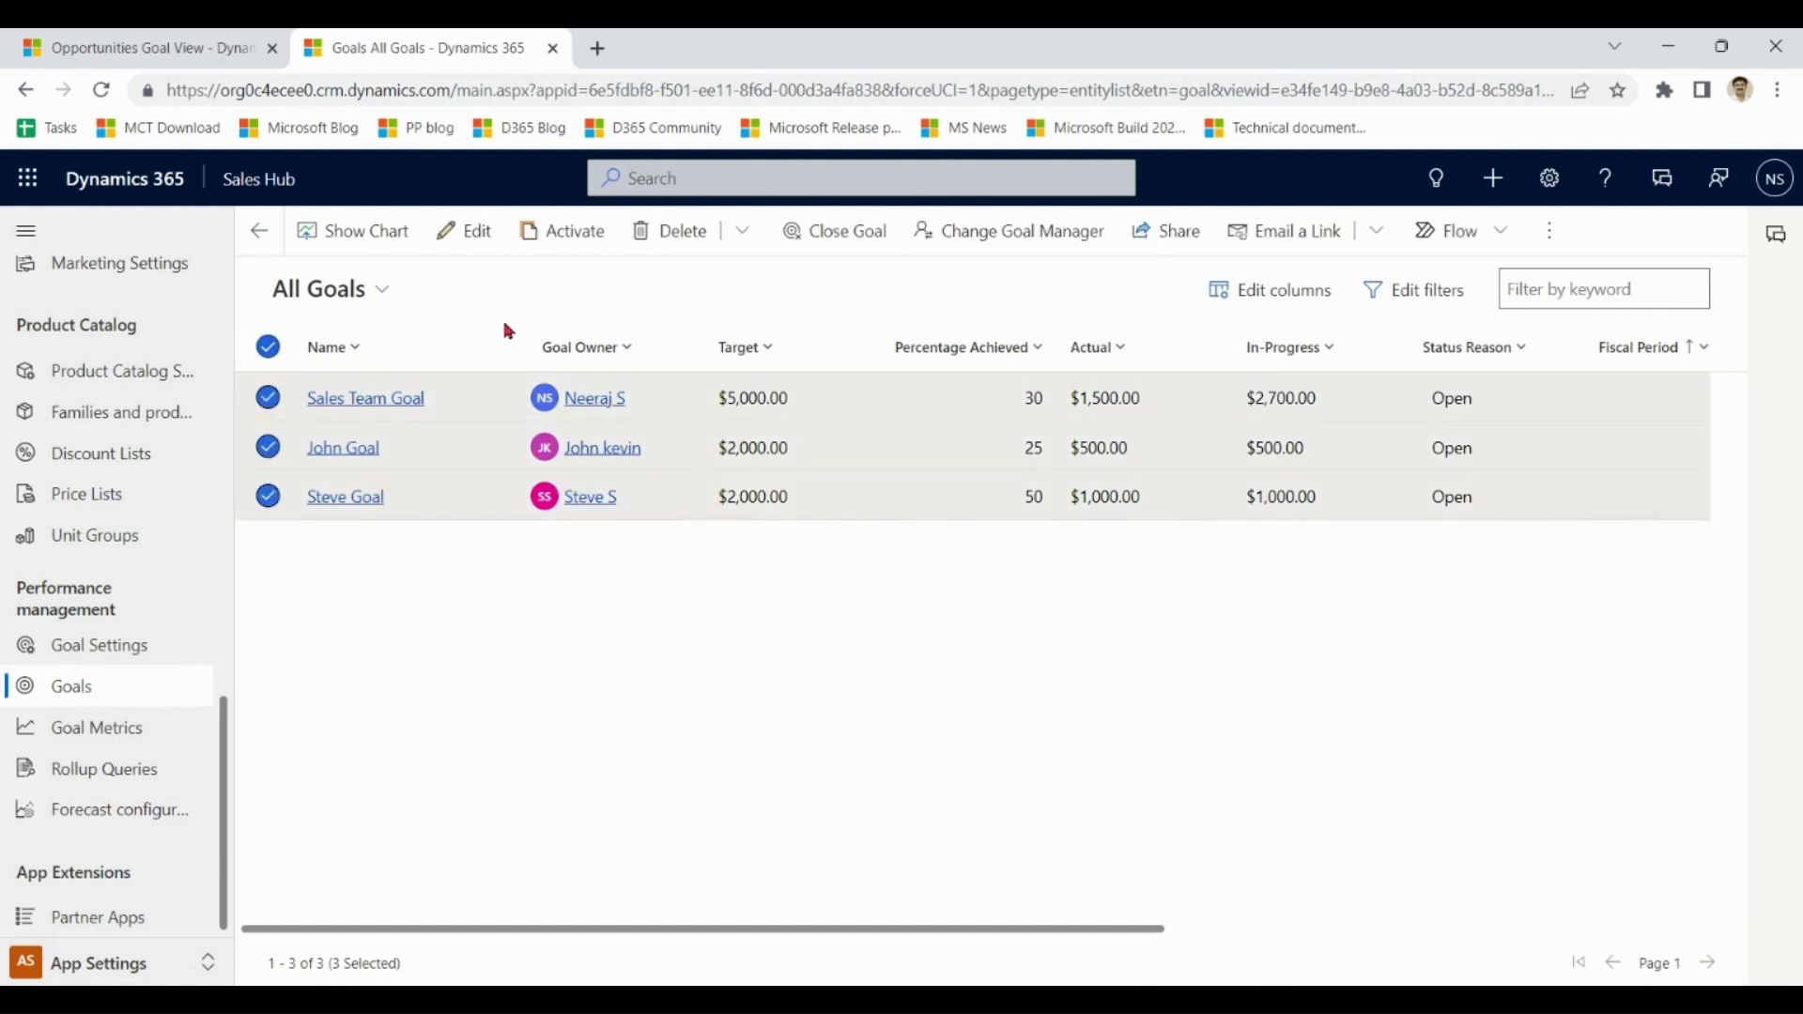
left_click(371, 237)
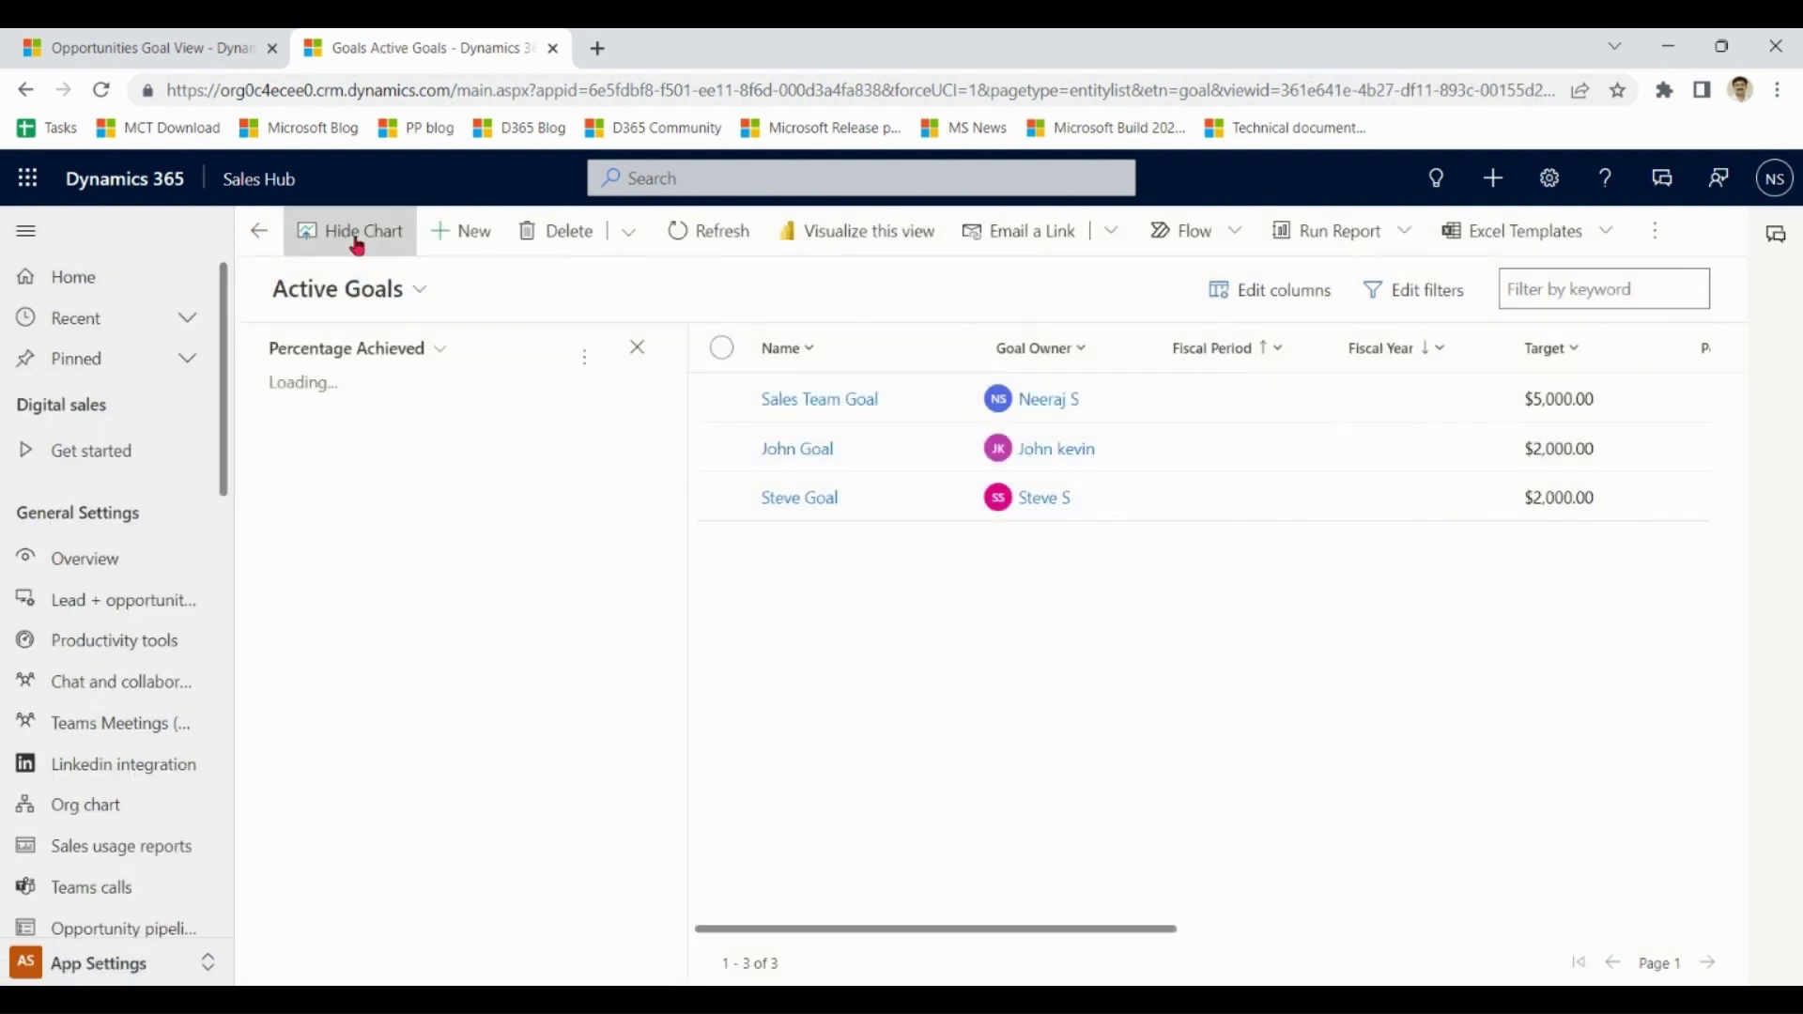